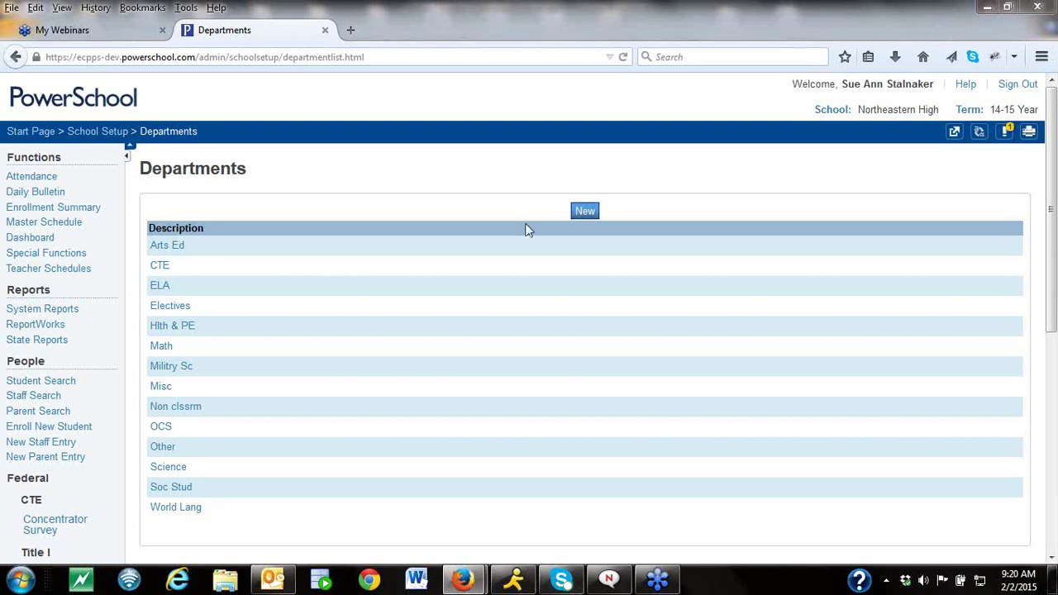
# Open the School Setup overview and its list of departments.
pyautogui.scroll(-3, 1055, 248)
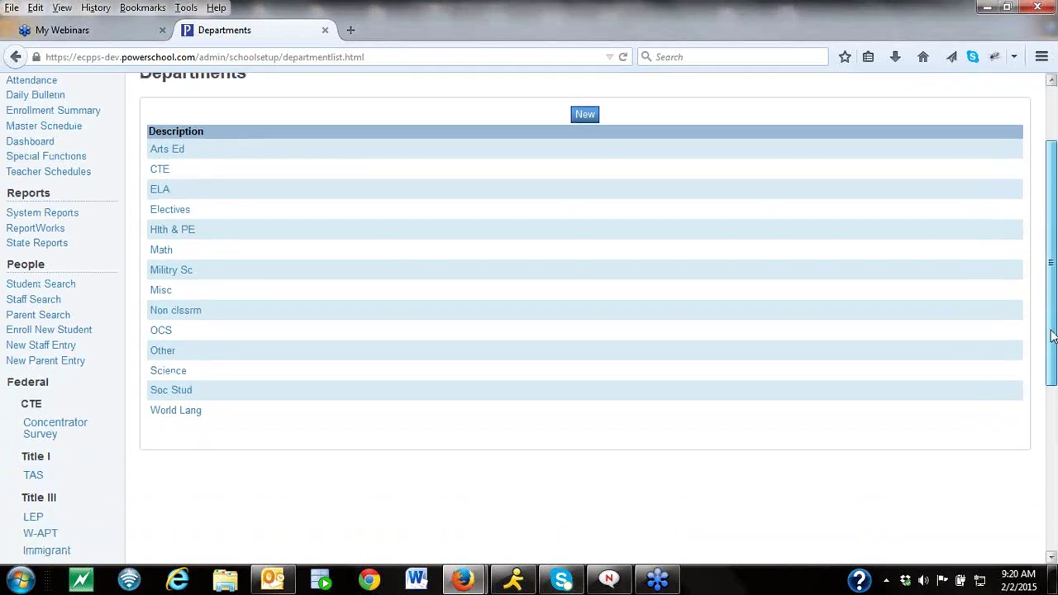
pyautogui.scroll(-2, 1053, 353)
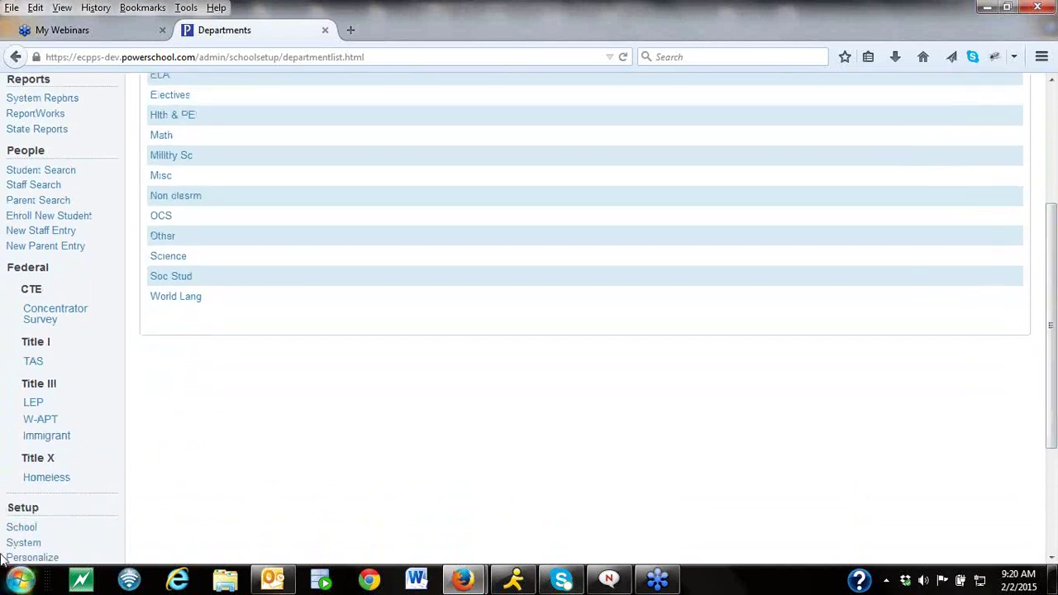
pyautogui.click(20, 530)
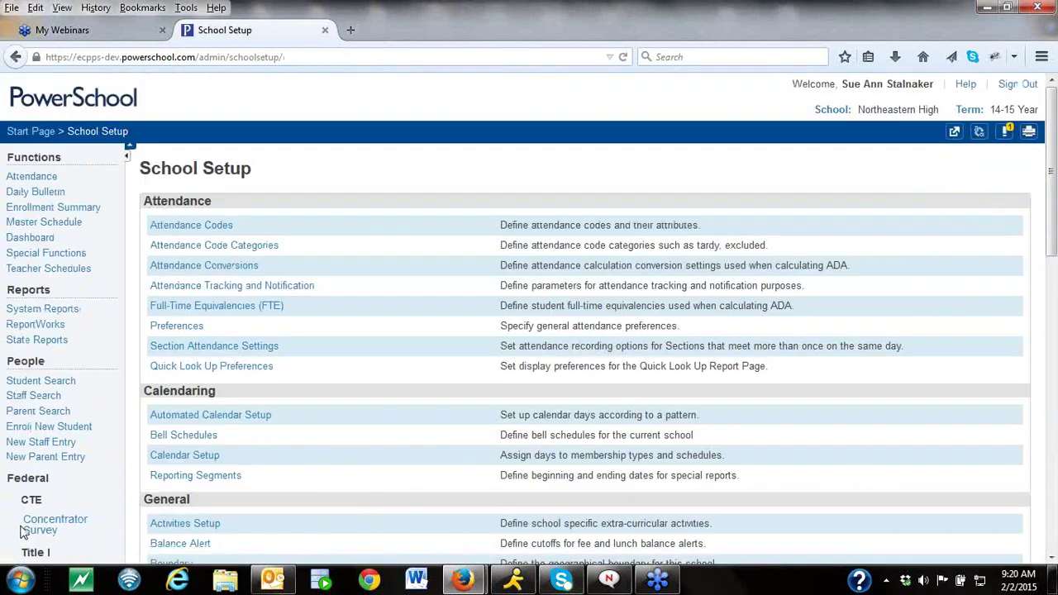
pyautogui.moveTo(1055, 256); pyautogui.dragTo(369, 523)
pyautogui.click(184, 484)
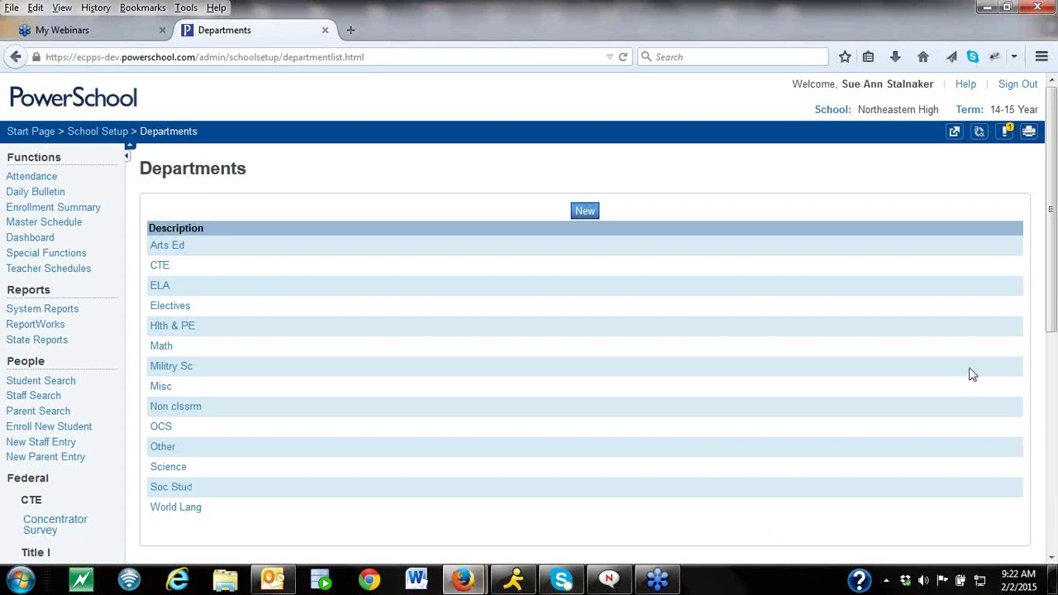
# Open the PowerScheduler home for the Active 2014-2015 build scenario.
pyautogui.moveTo(1055, 297); pyautogui.dragTo(1052, 519)
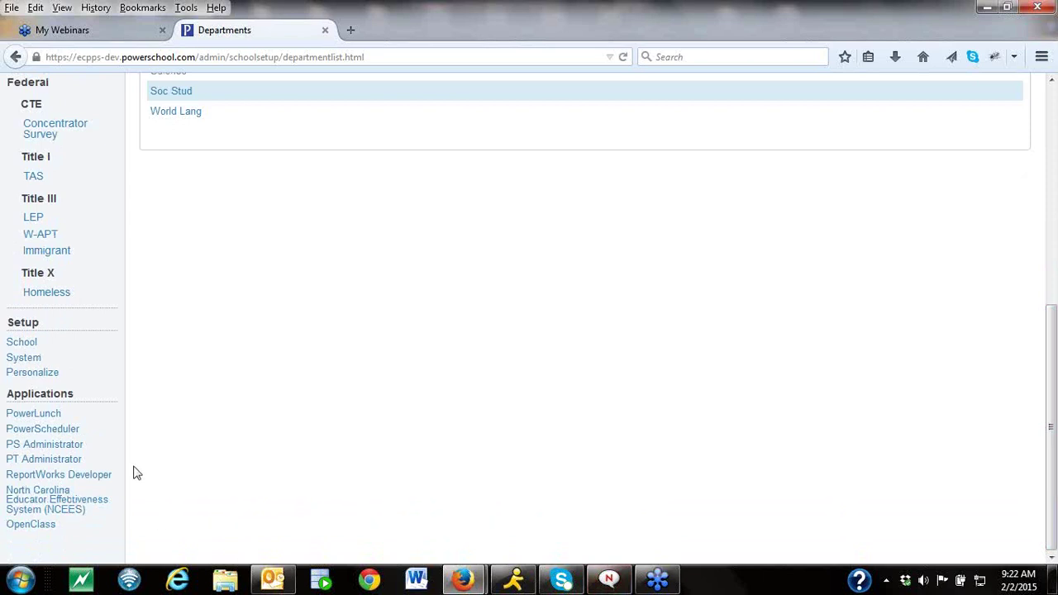
pyautogui.click(64, 434)
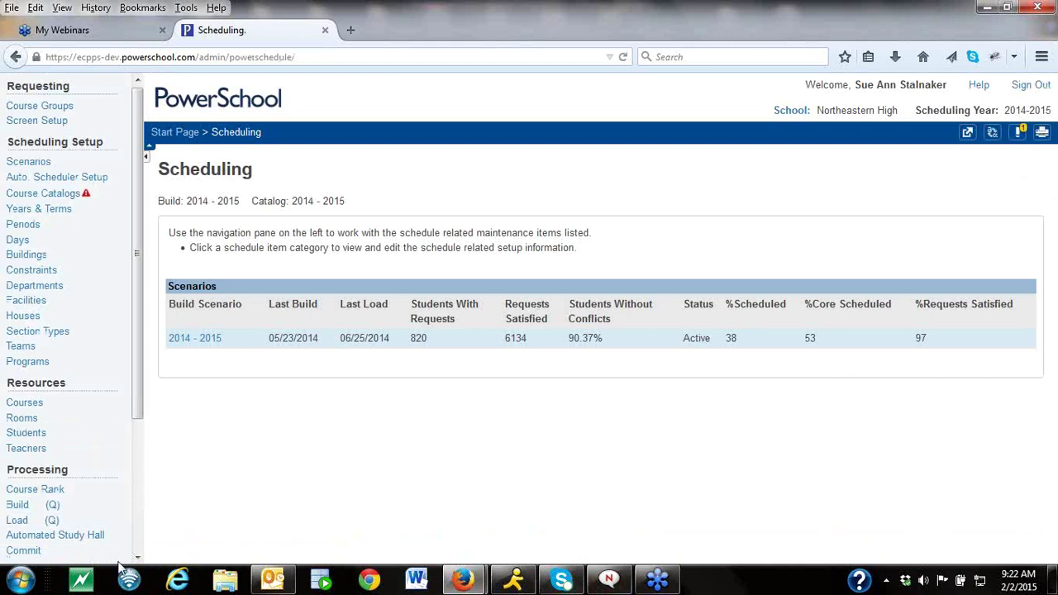
pyautogui.moveTo(139, 401); pyautogui.dragTo(140, 532)
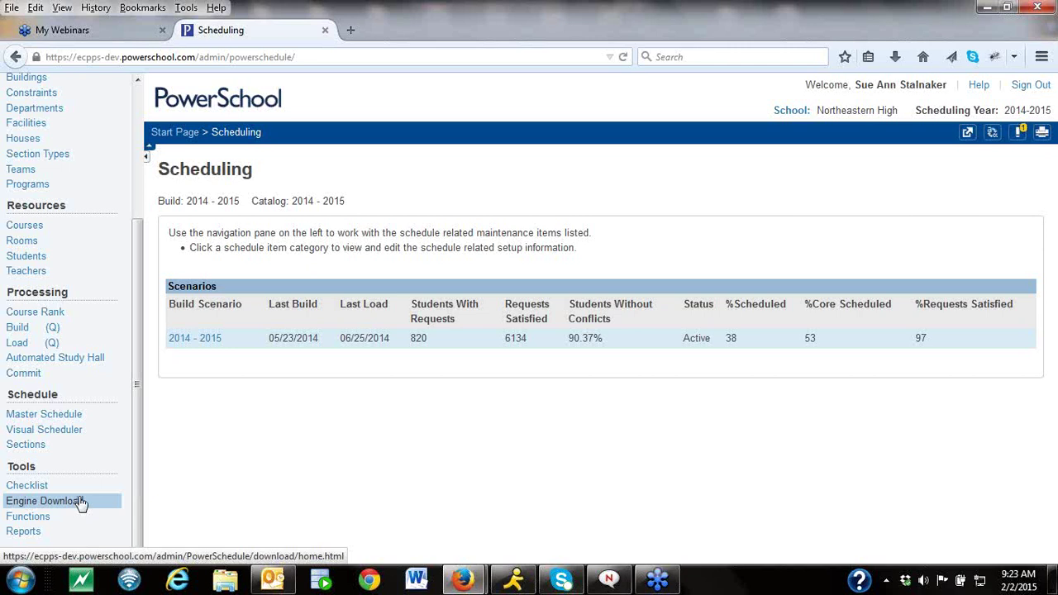
pyautogui.moveTo(138, 423); pyautogui.dragTo(132, 148)
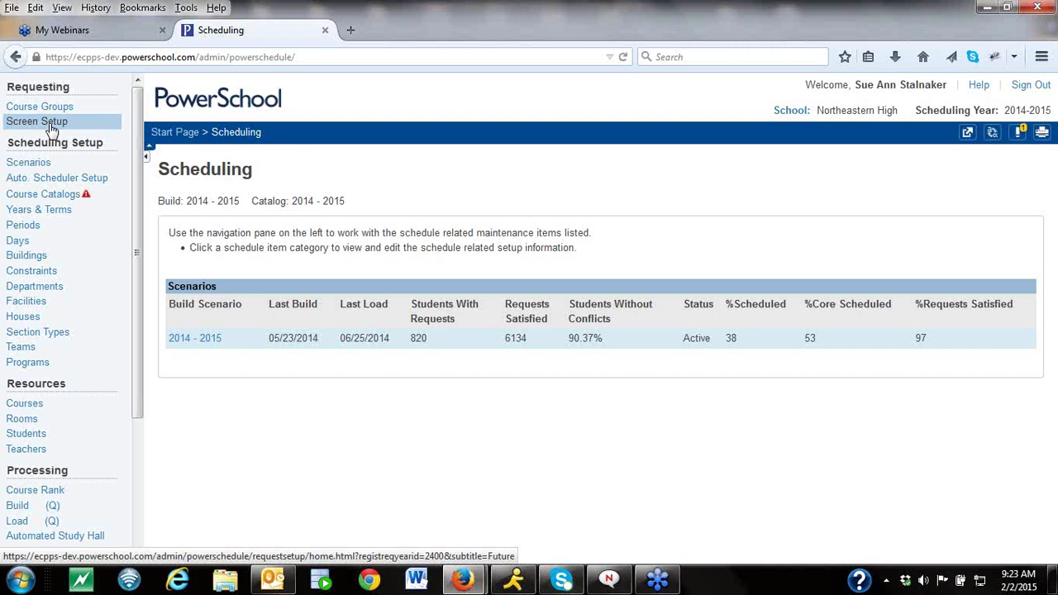
# Open Grade 11's 2014-2015 Request Screen Setup from Requesting Screen Setup.
pyautogui.click(50, 125)
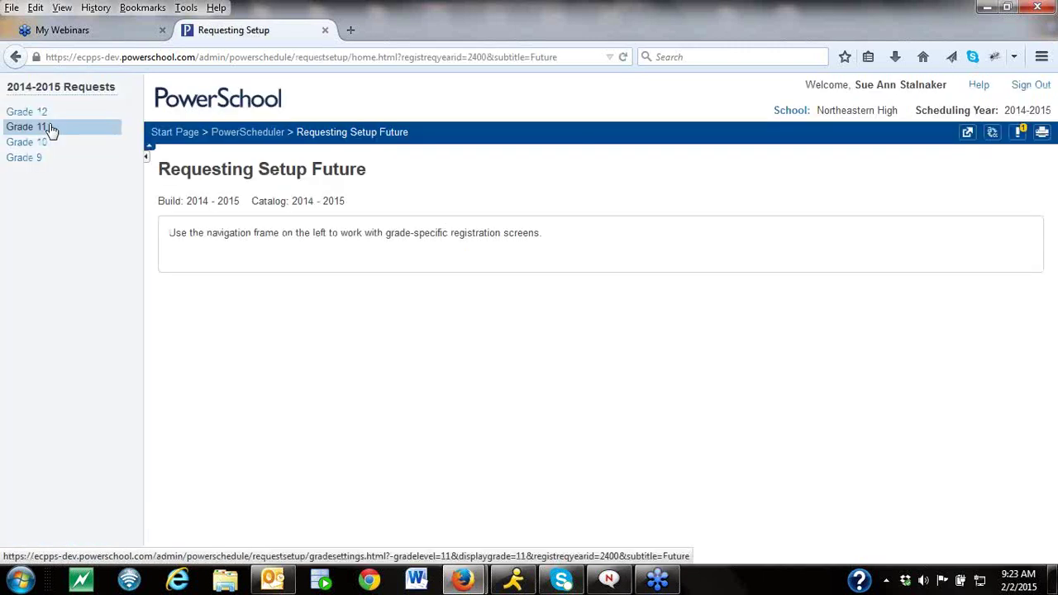
pyautogui.click(28, 129)
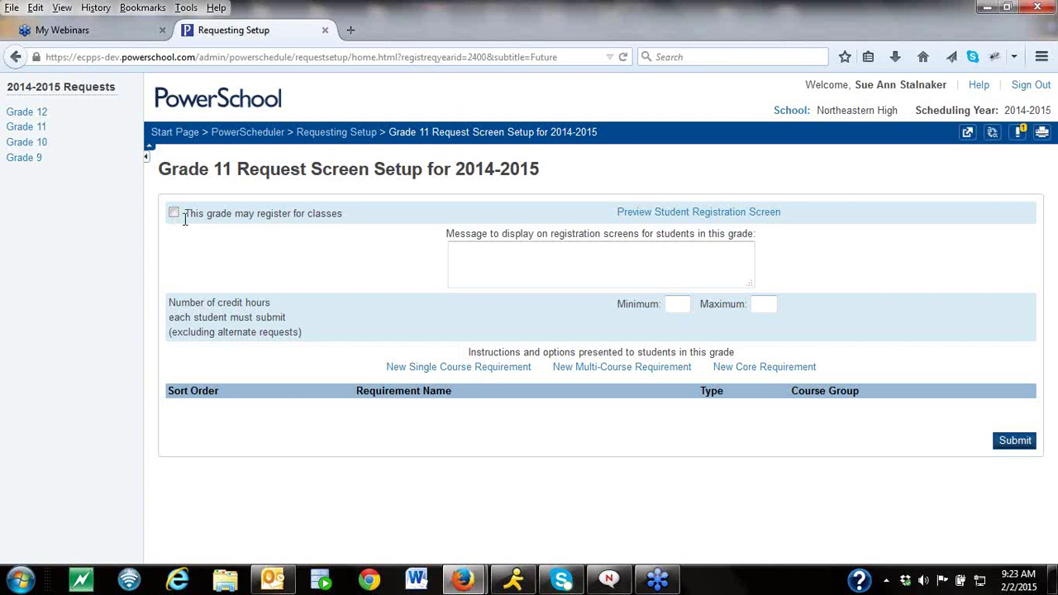
# Place the cursor in the Grade 11 'Message to display on registration screens' area.
pyautogui.click(546, 263)
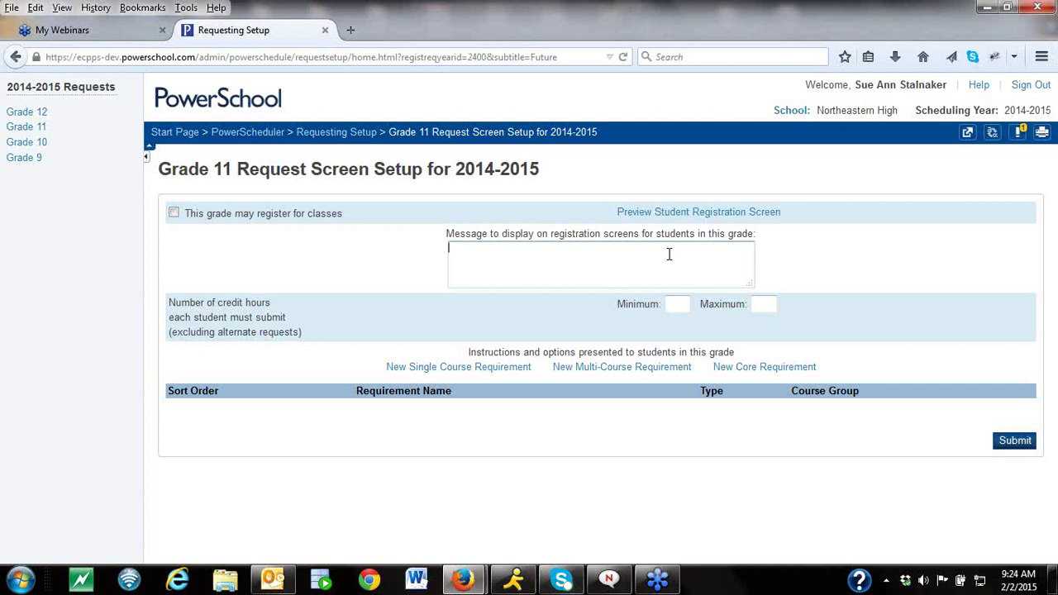
# Return to the Grade 11 message field, then make the current school changeable.
pyautogui.click(668, 254)
pyautogui.click(669, 254)
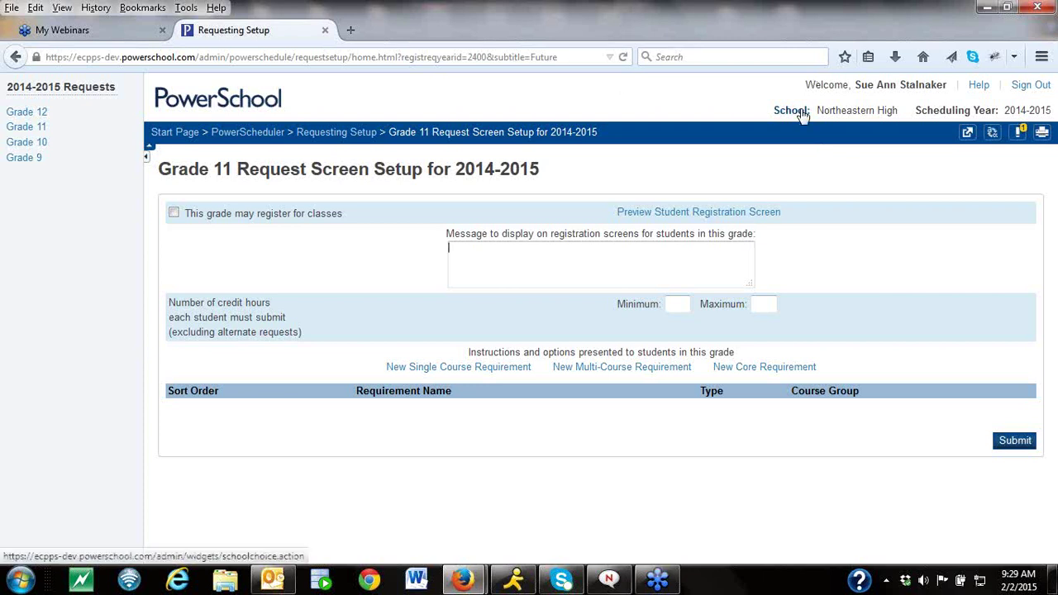
pyautogui.click(801, 111)
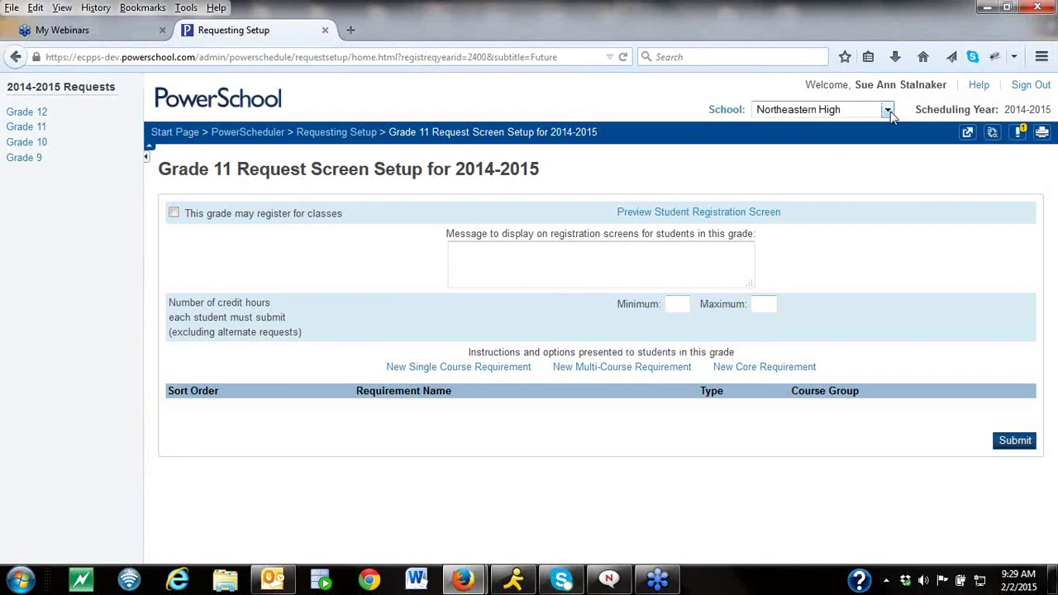
# Switch the school to LEA Office and open the district LEA setup page.
pyautogui.click(888, 110)
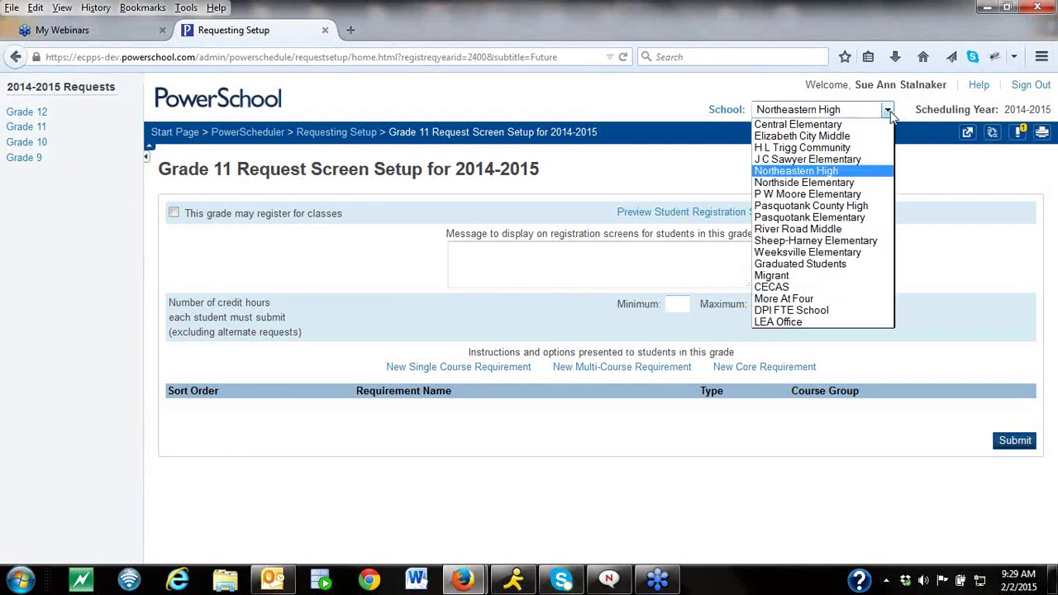
pyautogui.click(781, 322)
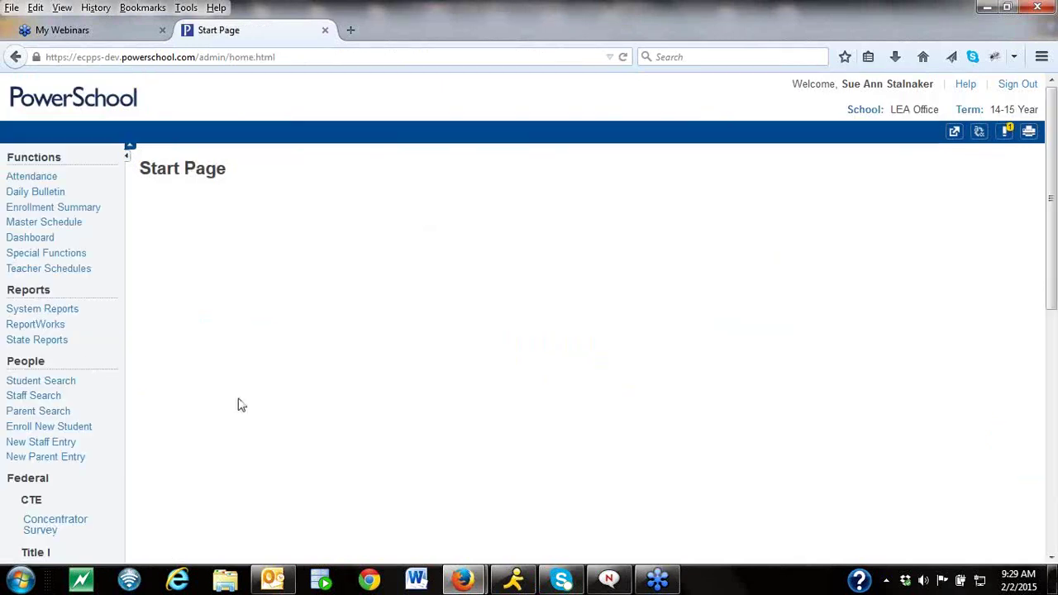
pyautogui.moveTo(1054, 299); pyautogui.dragTo(1053, 450)
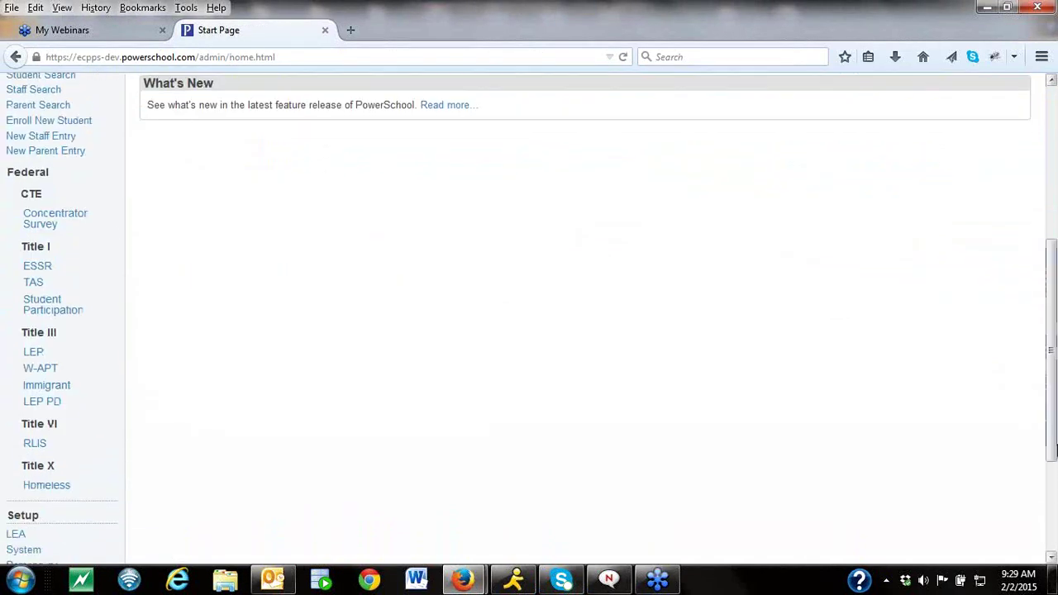
pyautogui.click(31, 539)
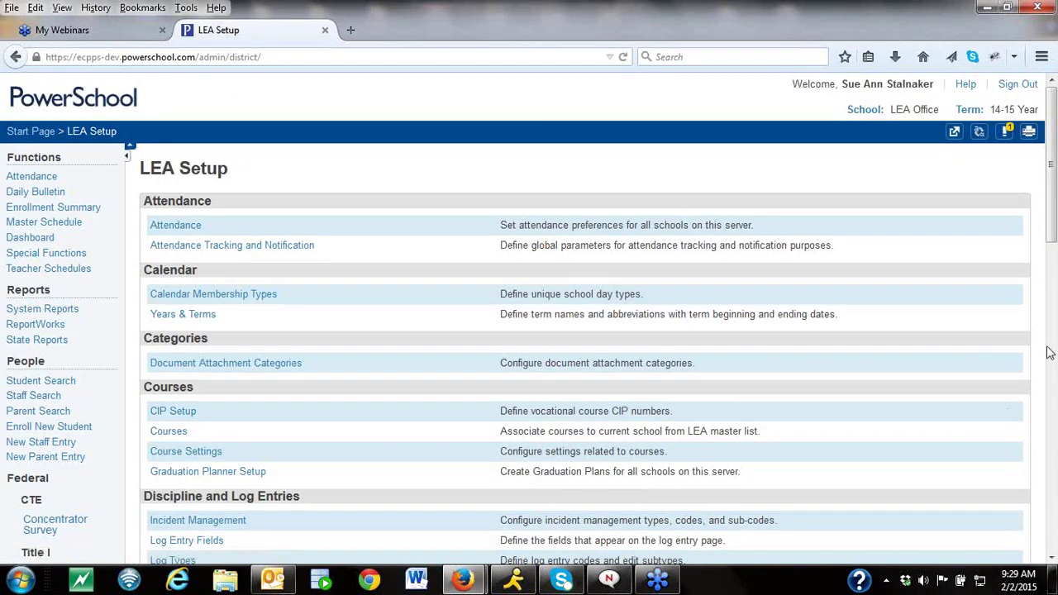
# Open the district Courses list with its Filter Results options expanded.
pyautogui.click(1052, 394)
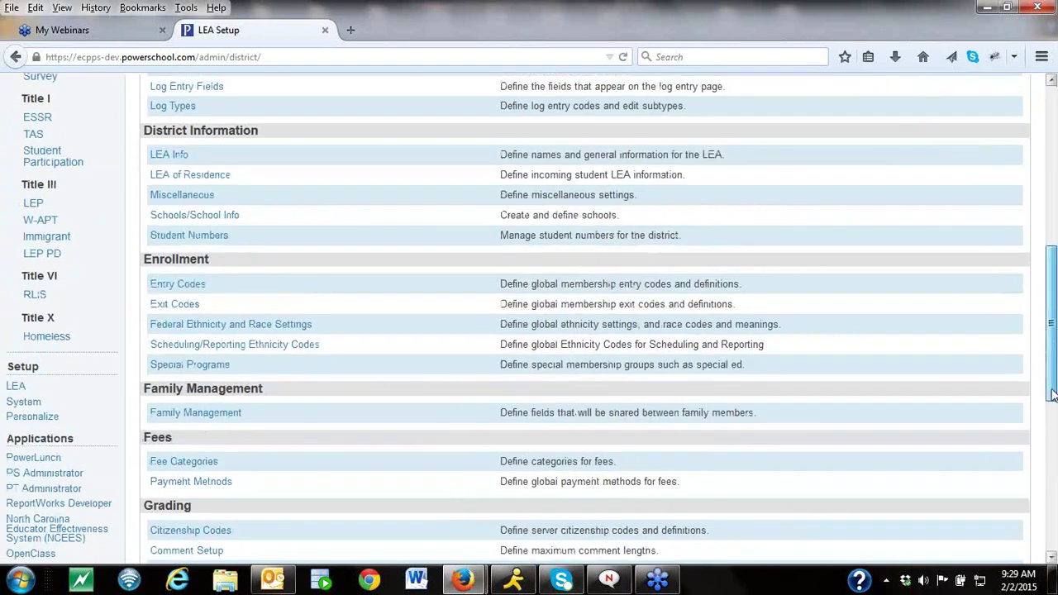
pyautogui.moveTo(1052, 395)
pyautogui.mouseDown()
pyautogui.moveTo(1052, 377)
pyautogui.moveTo(1051, 438)
pyautogui.moveTo(1050, 357)
pyautogui.moveTo(1025, 339)
pyautogui.mouseUp()
pyautogui.click(176, 137)
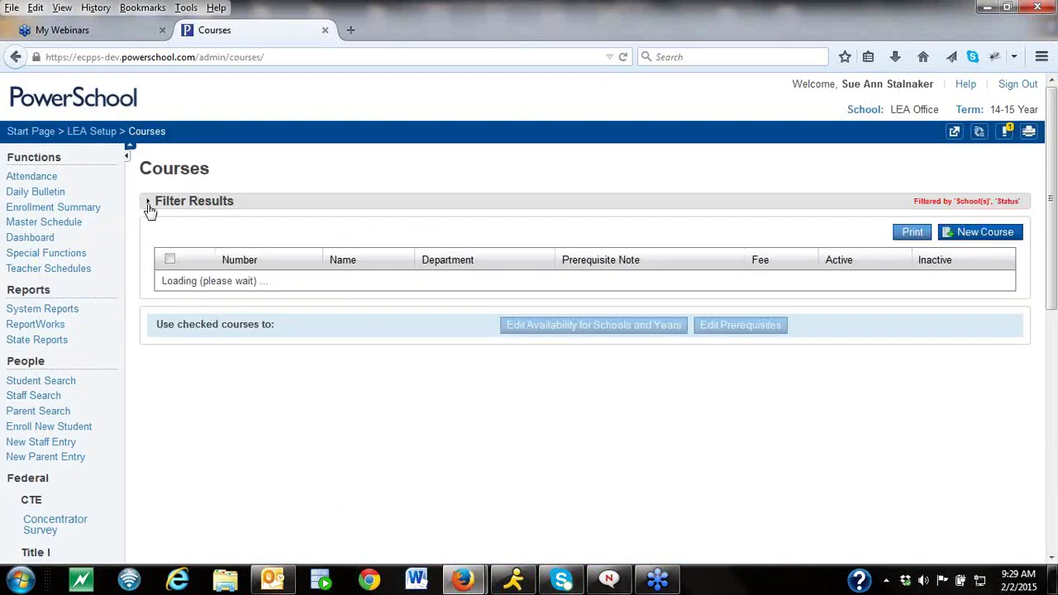
pyautogui.click(148, 204)
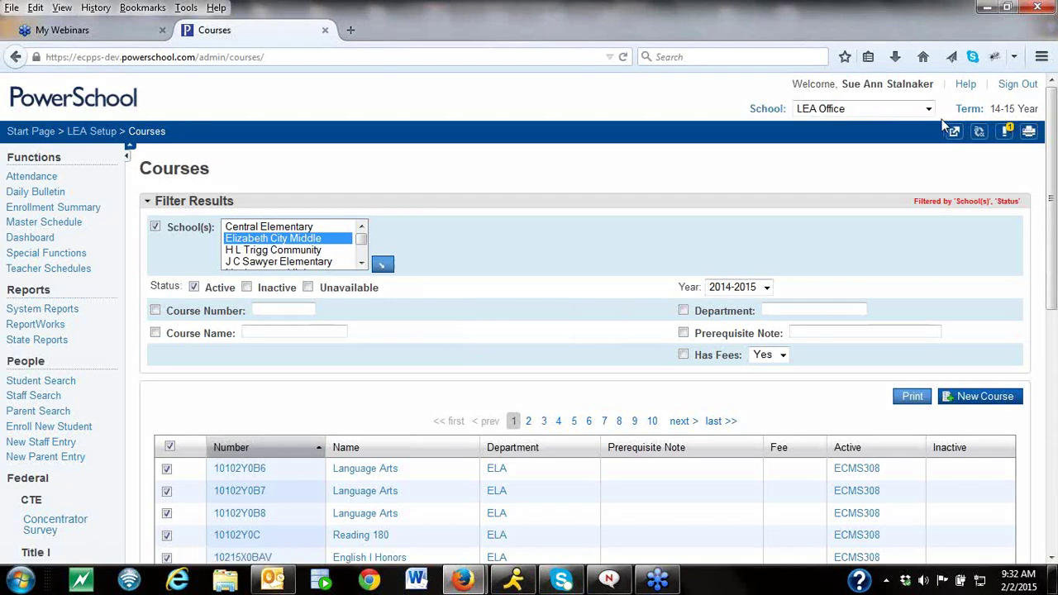
# Switch back to Northeastern High and open the PowerScheduler application.
pyautogui.click(859, 114)
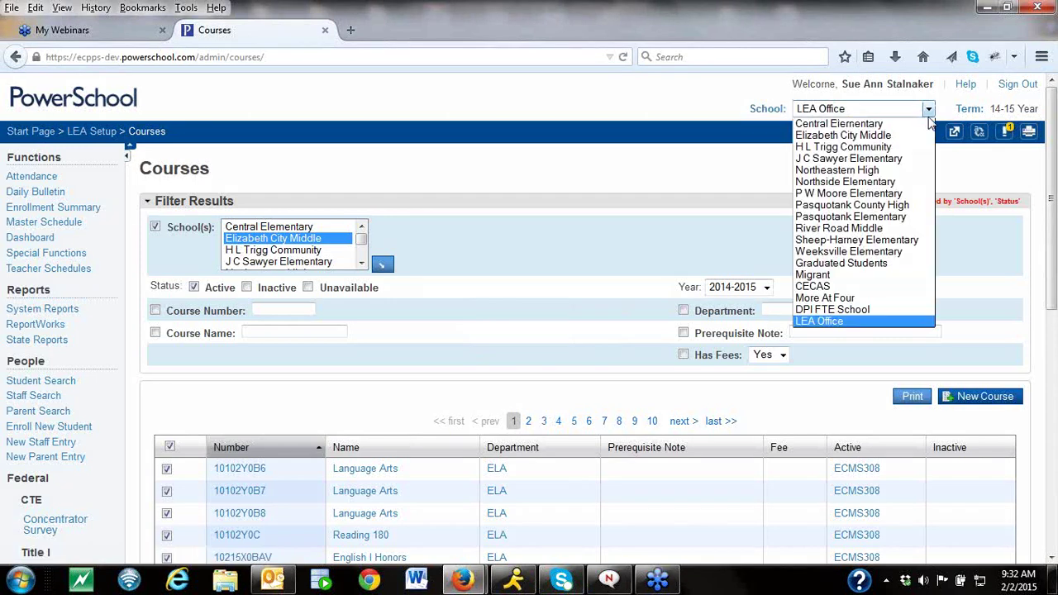
pyautogui.click(882, 170)
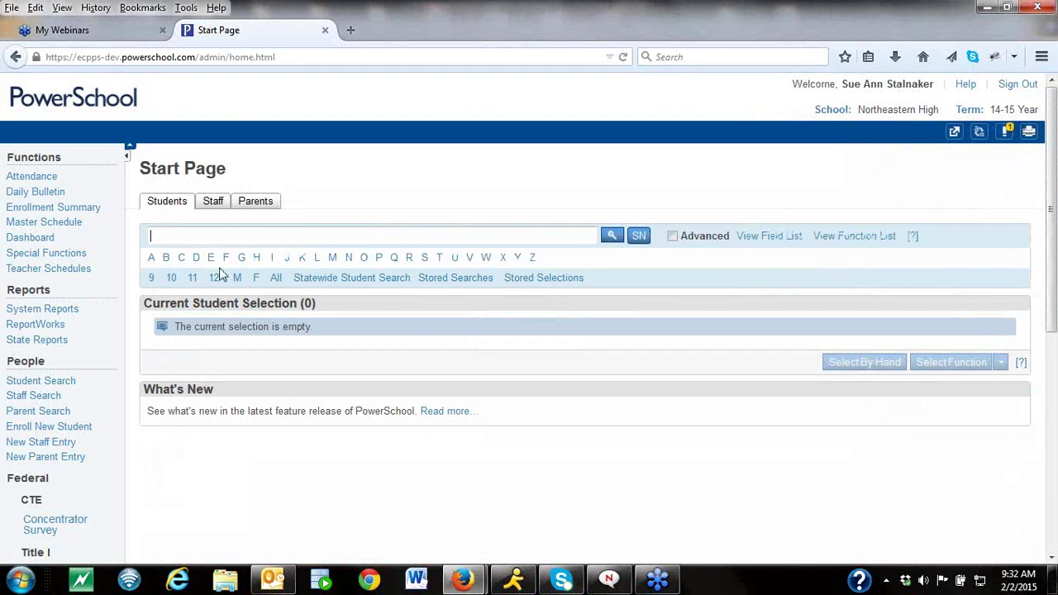
pyautogui.moveTo(1055, 312); pyautogui.dragTo(1055, 453)
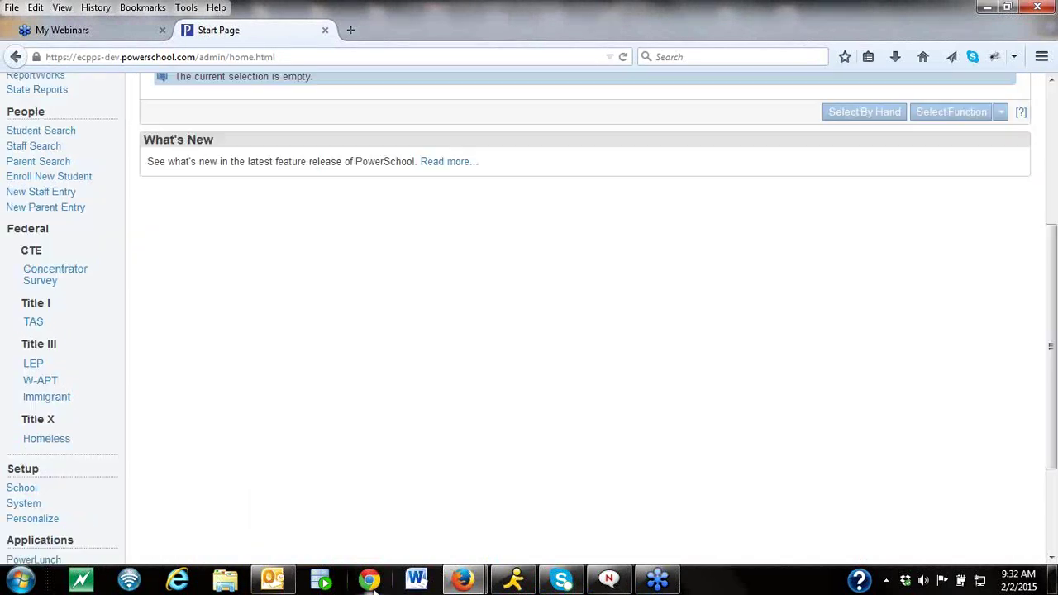
pyautogui.scroll(-3, 1053, 439)
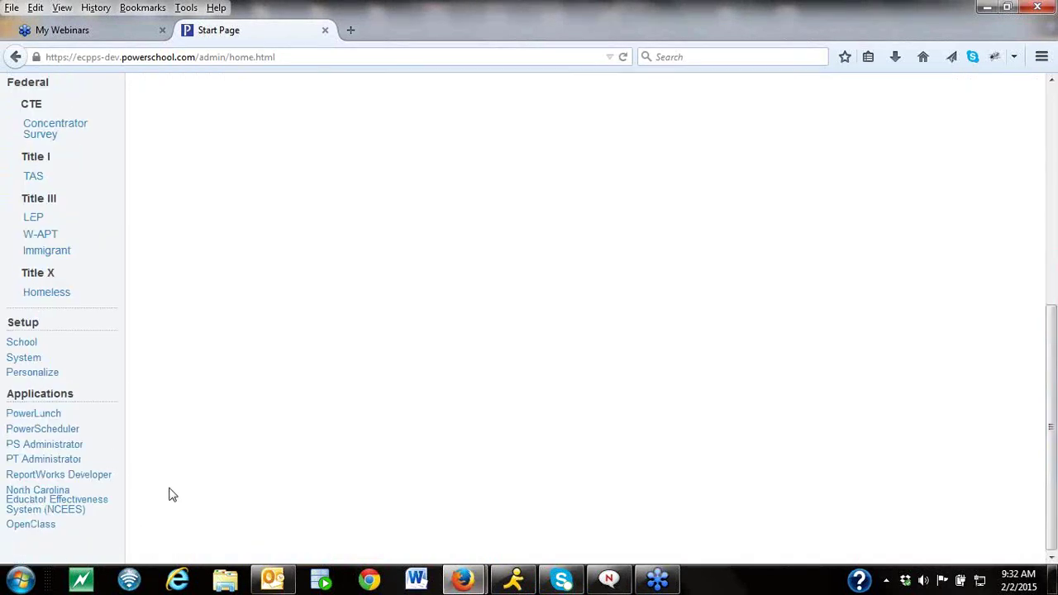
pyautogui.click(66, 430)
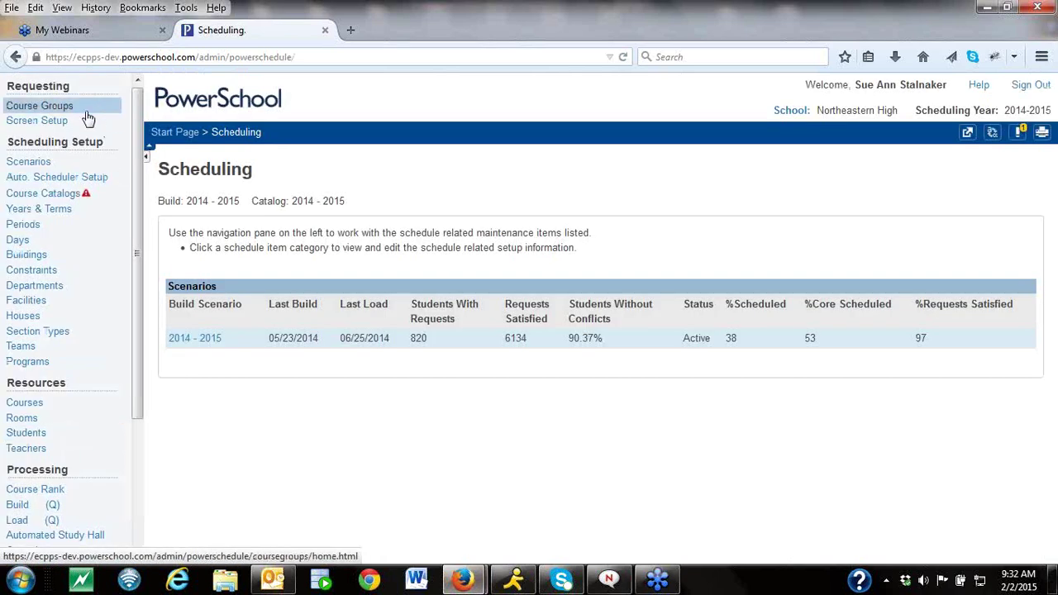
# Open Course Groups, view the 9 Math group, then start a new course group.
pyautogui.click(86, 115)
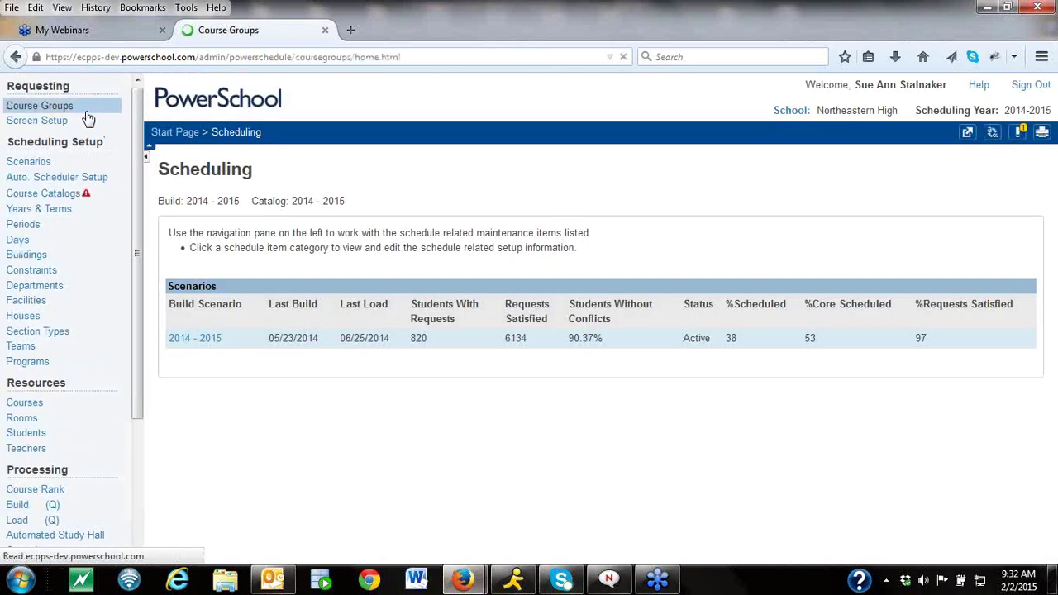
pyautogui.click(37, 141)
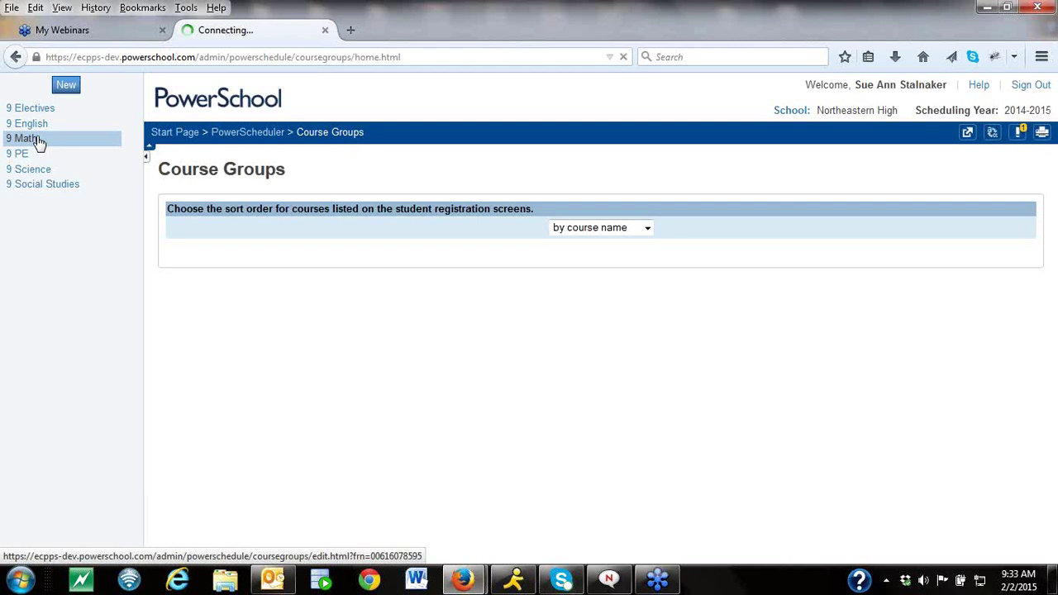
pyautogui.click(66, 88)
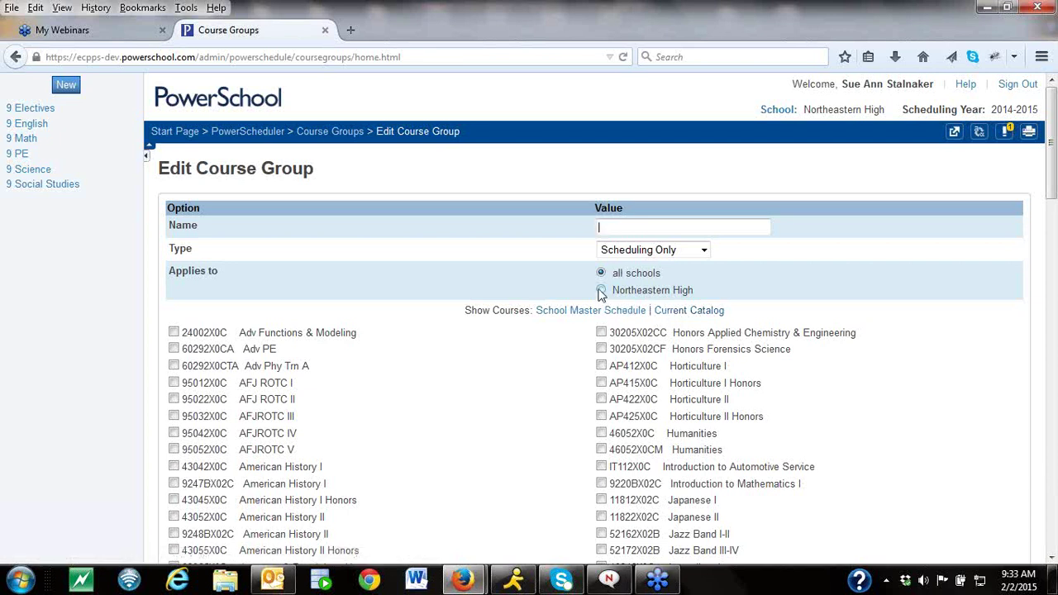
# Name the new course group '10th grade English 252' and list current catalog courses.
pyautogui.click(639, 224)
pyautogui.write('10')
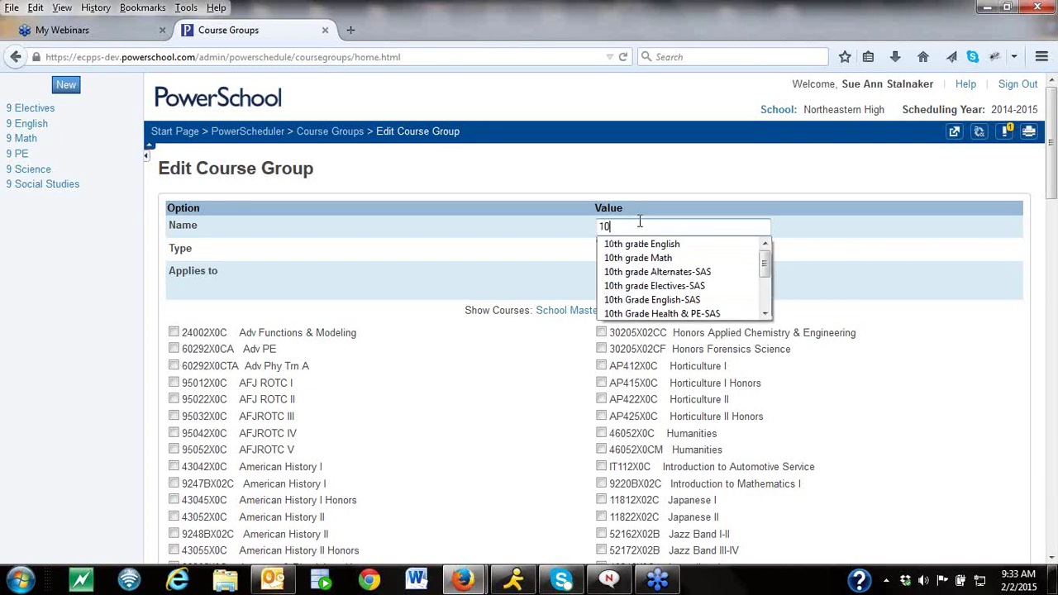
pyautogui.write('th grade English')
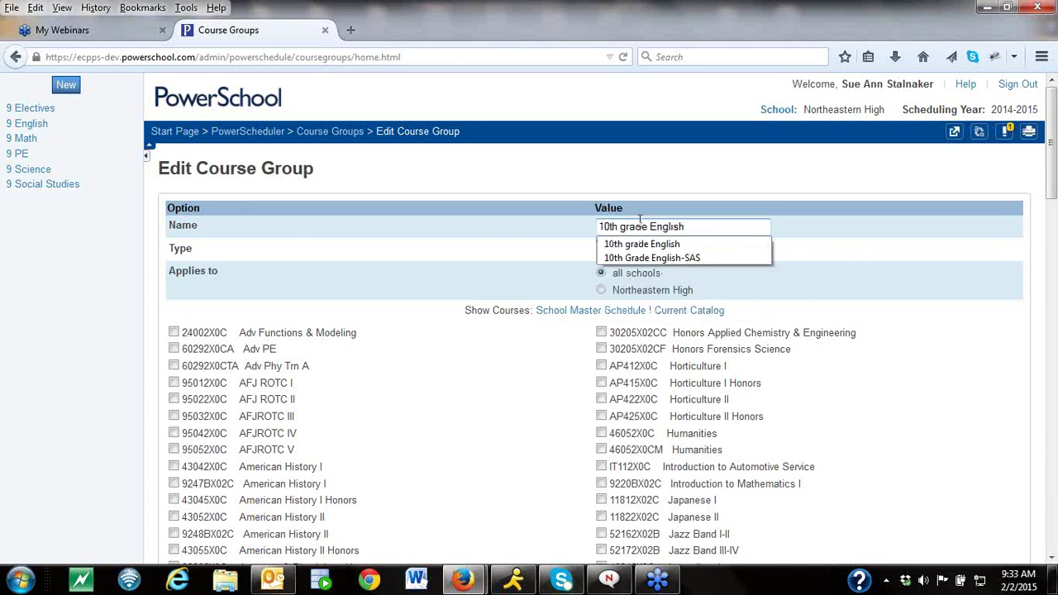
pyautogui.write(' 252')
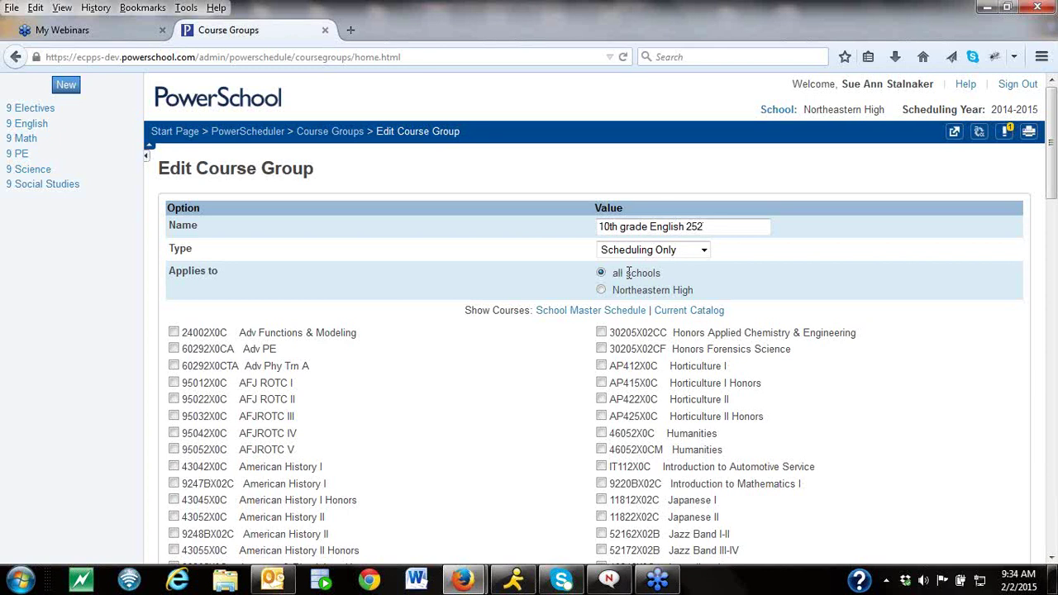
pyautogui.click(702, 314)
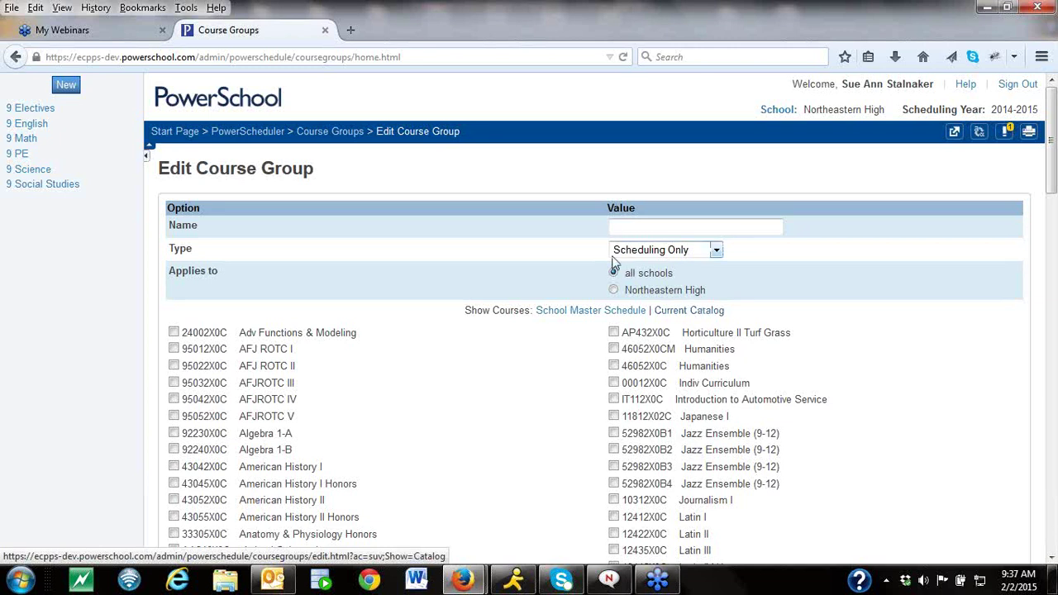
# Return to the PowerScheduler Scheduling home page.
pyautogui.click(245, 138)
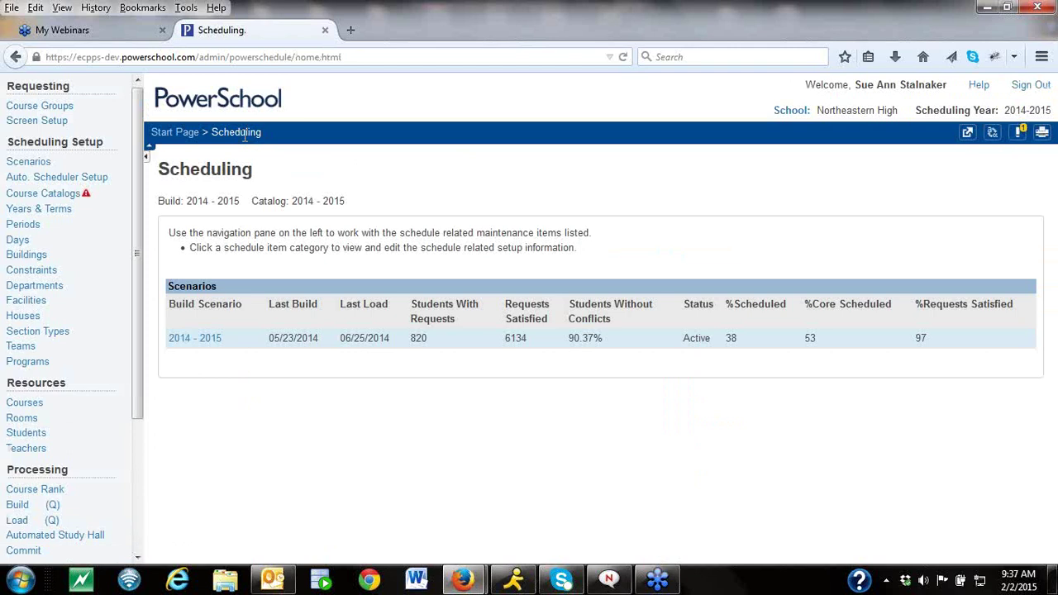
# Open Constraints and the Student Free constraints list for the 2014-2015 build.
pyautogui.click(49, 272)
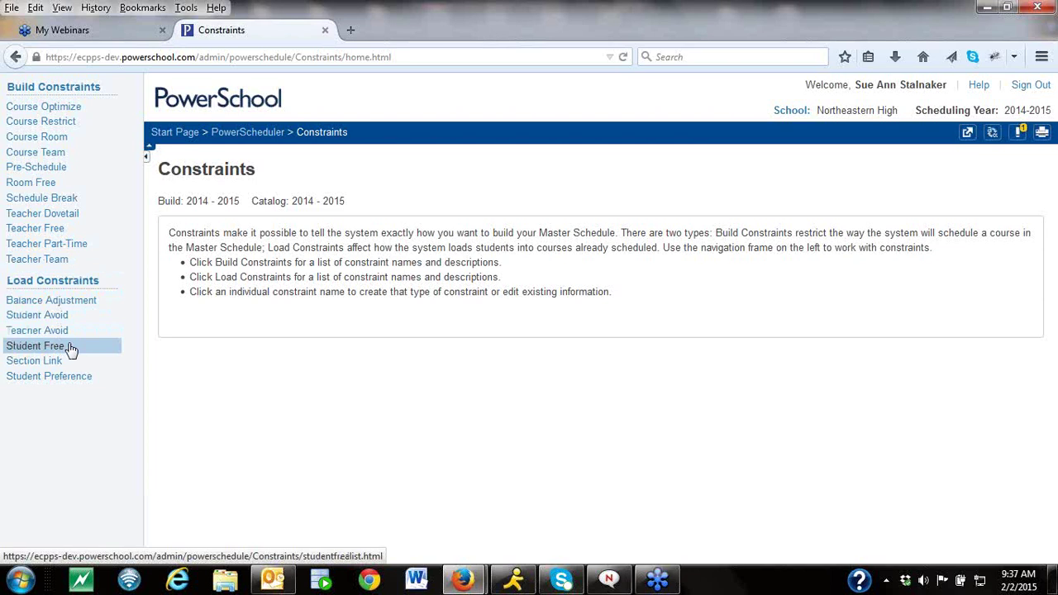
pyautogui.click(72, 349)
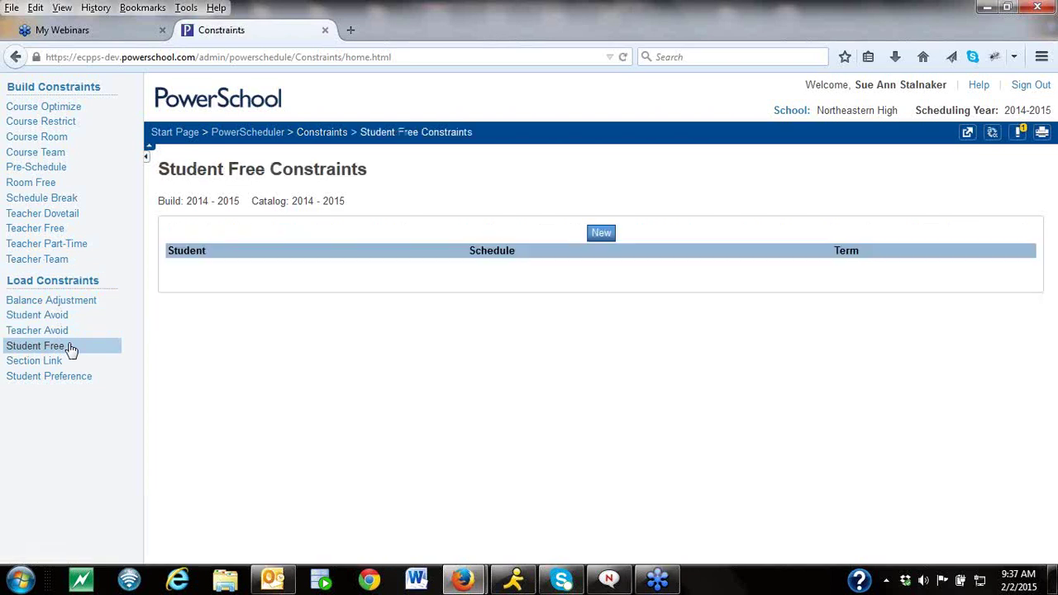
# Start a Student Free constraint, leave its student and term pickers unset, return home.
pyautogui.click(599, 235)
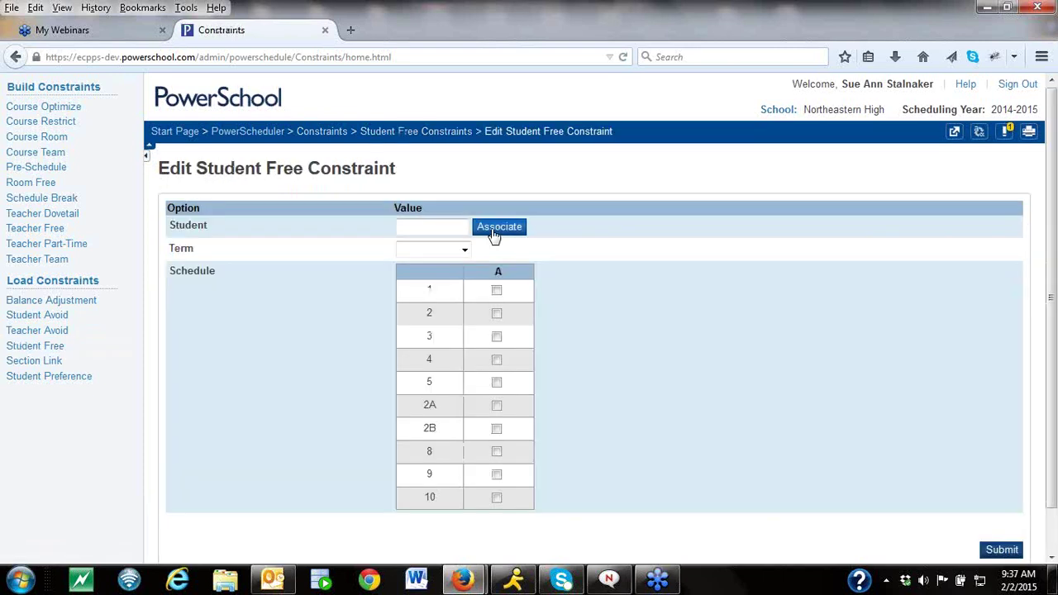
pyautogui.click(493, 236)
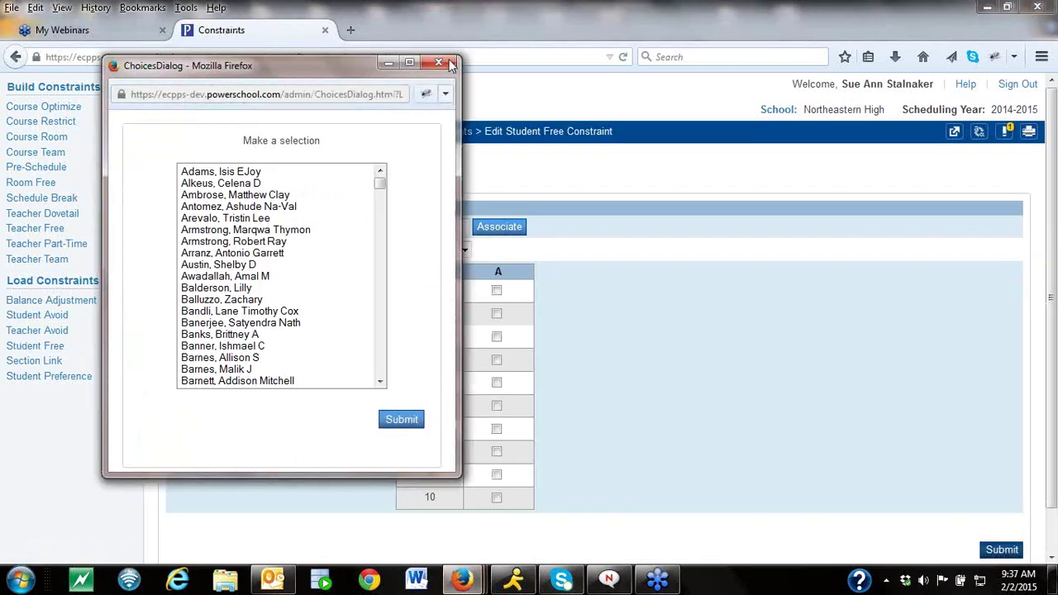
pyautogui.click(446, 67)
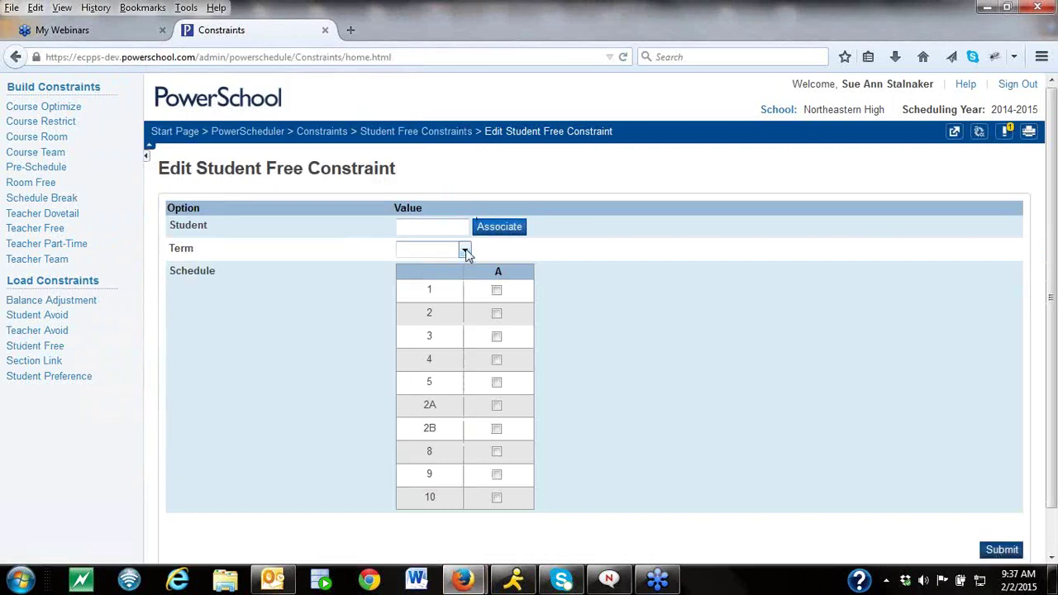
pyautogui.click(465, 252)
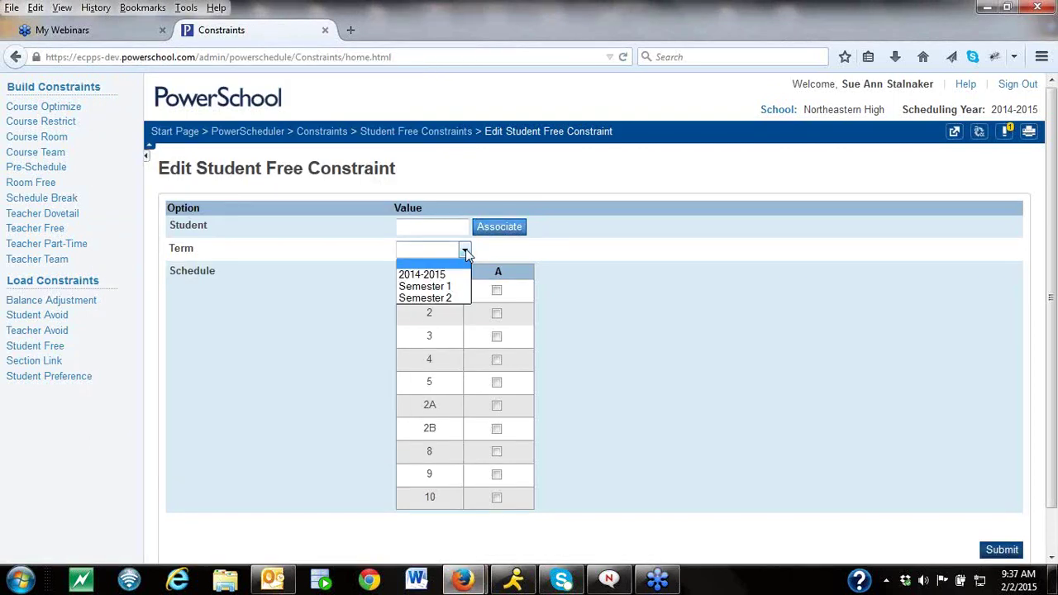
pyautogui.click(677, 284)
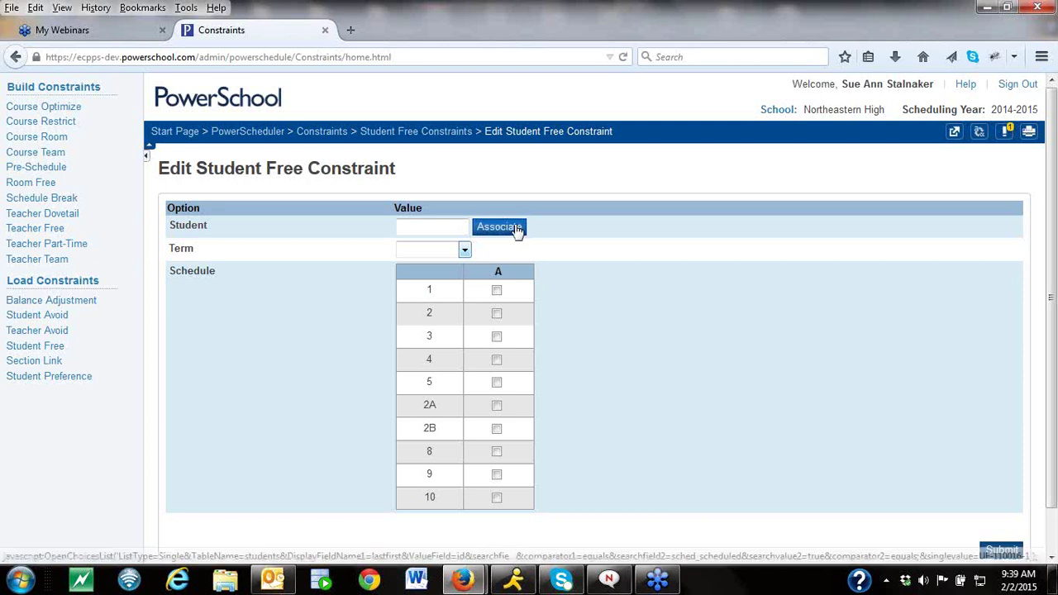
pyautogui.click(268, 139)
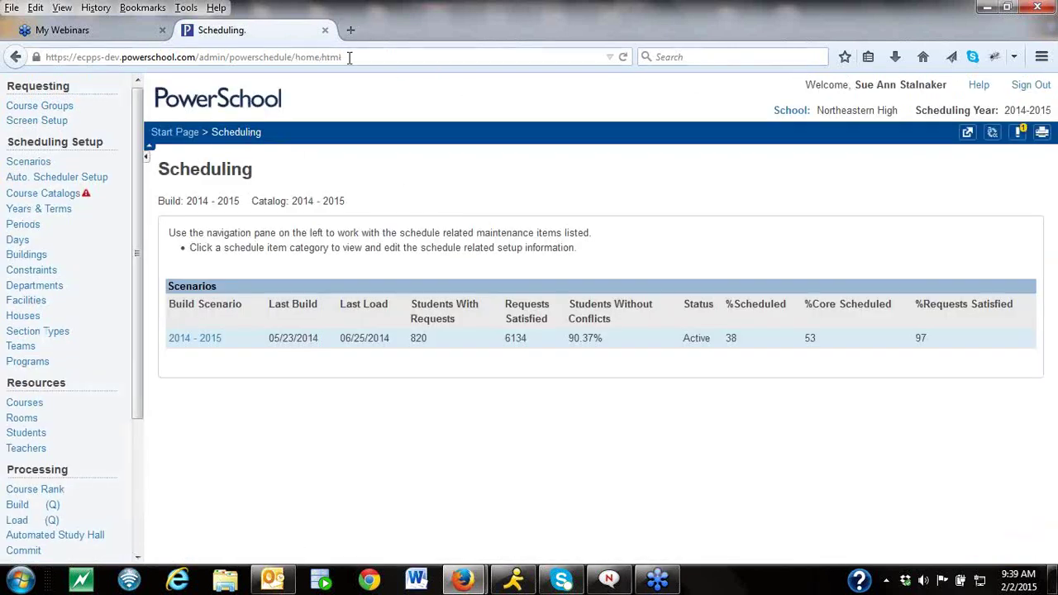
# Sign out and enter the nctraining12.powerschool.com admin web address.
pyautogui.click(1018, 89)
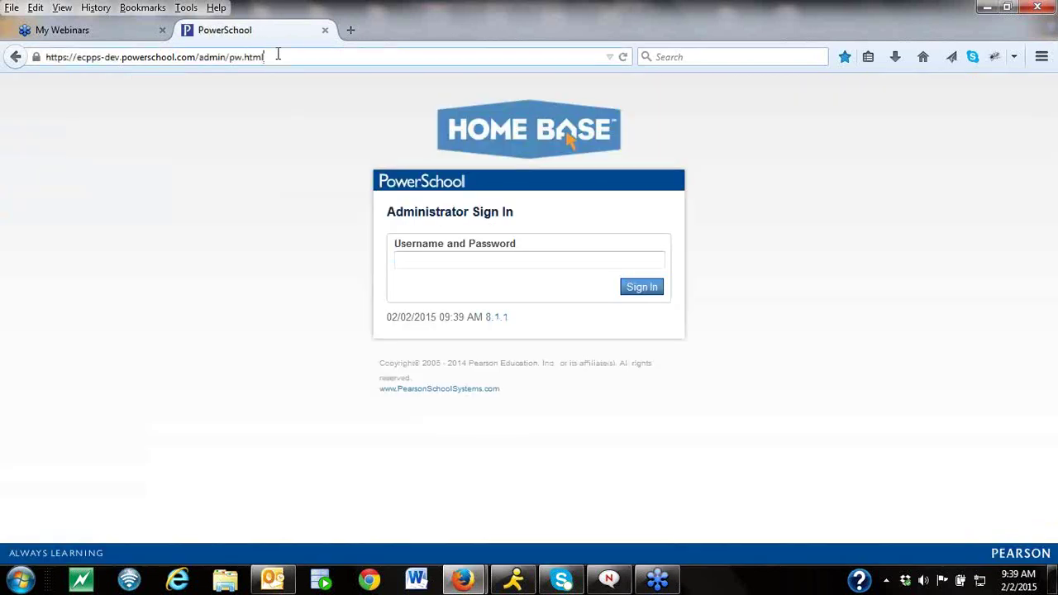
pyautogui.moveTo(276, 53); pyautogui.dragTo(3, 52)
pyautogui.write('https')
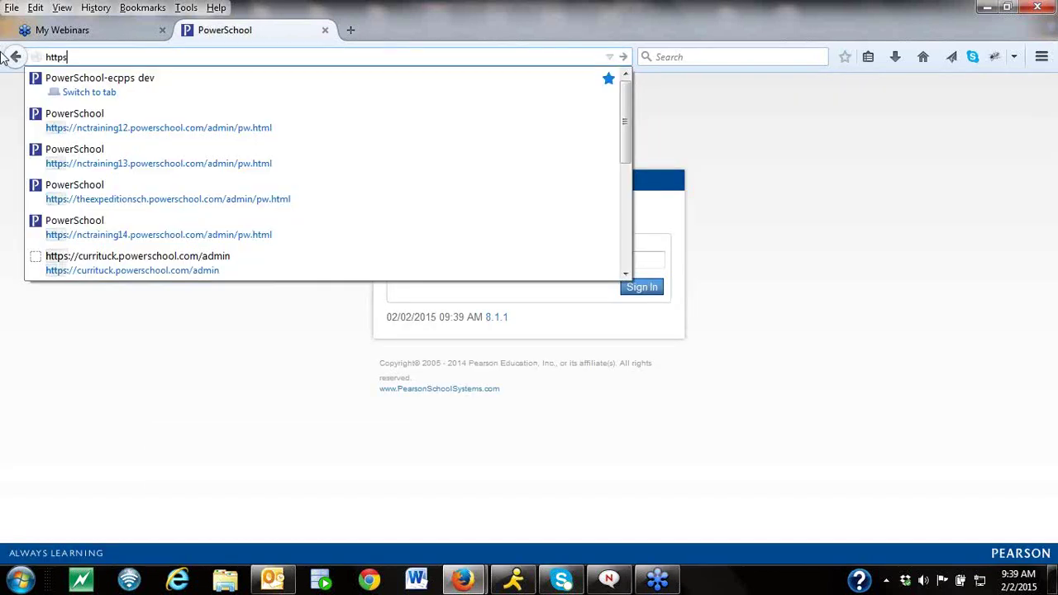
pyautogui.write('://')
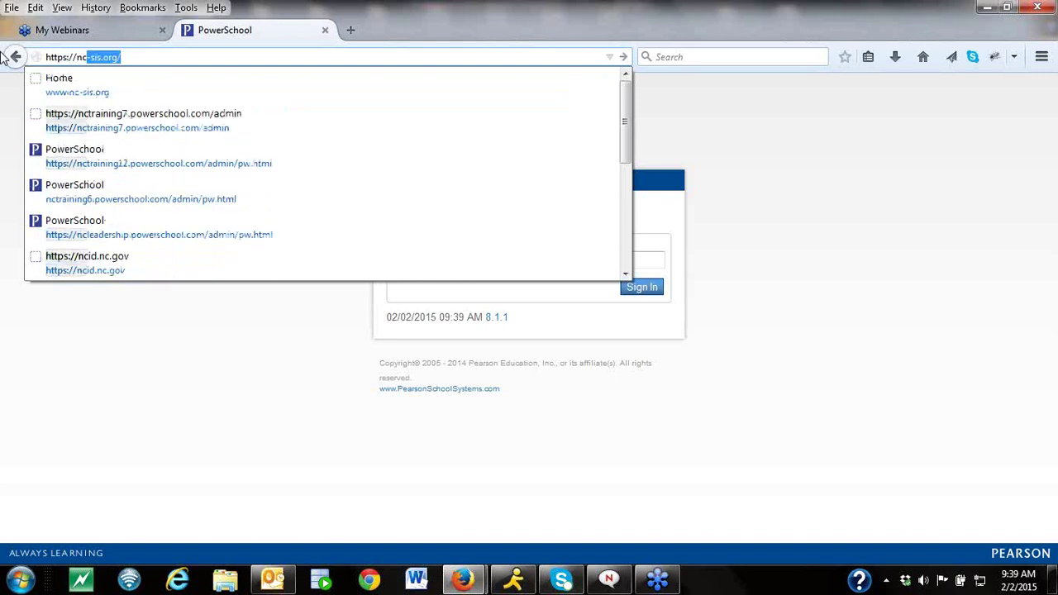
pyautogui.write('nctrainin')
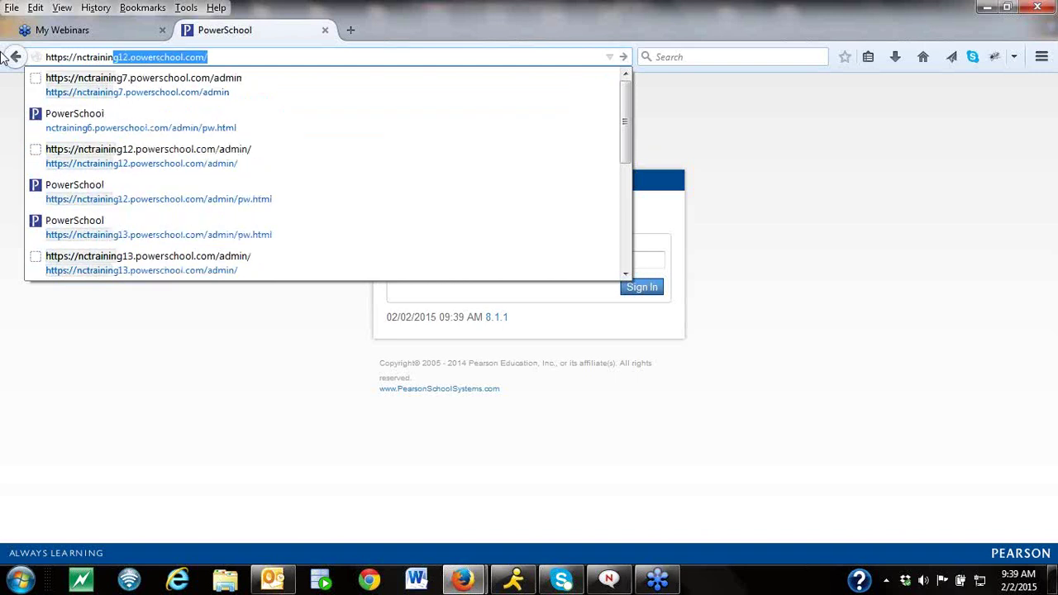
pyautogui.click(240, 56)
pyautogui.write('admin')
pyautogui.press('Return')
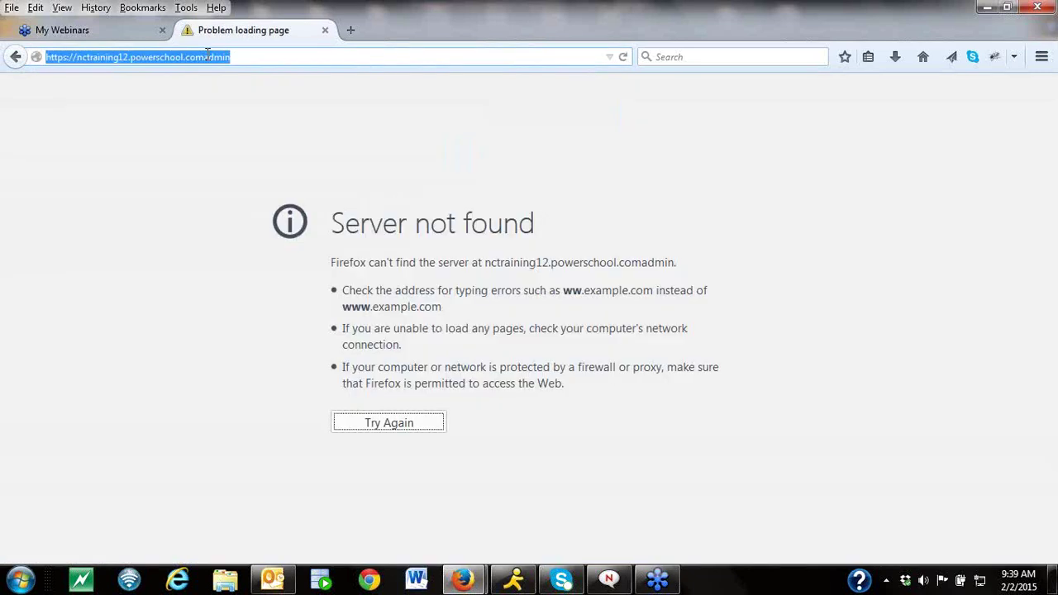
# Correct the address to nctraining12.powerschool.com/admin/ and sign in with the administrator password.
pyautogui.click(205, 56)
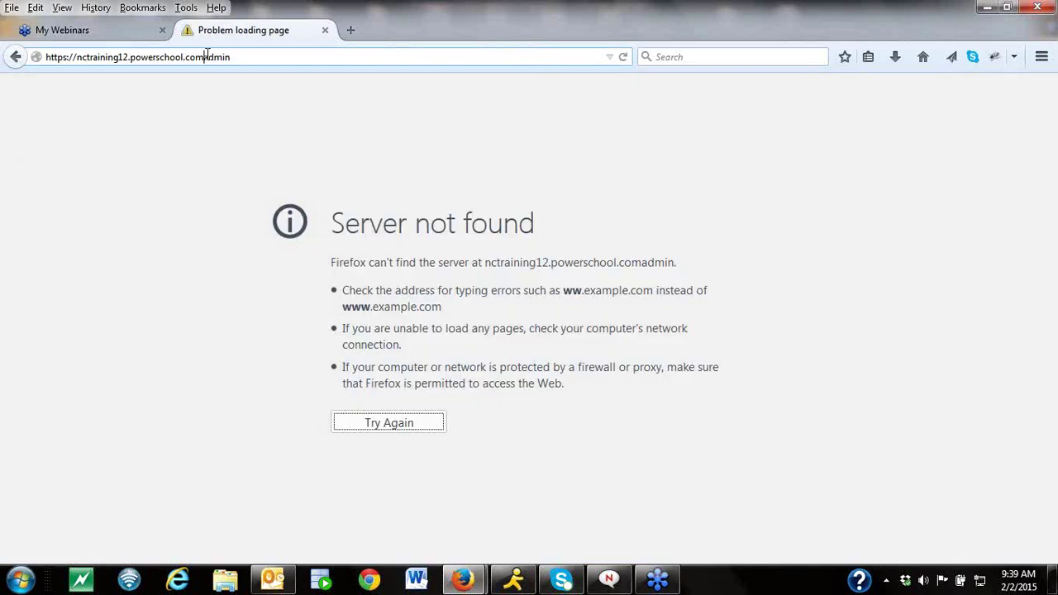
pyautogui.write('/')
pyautogui.press('Return')
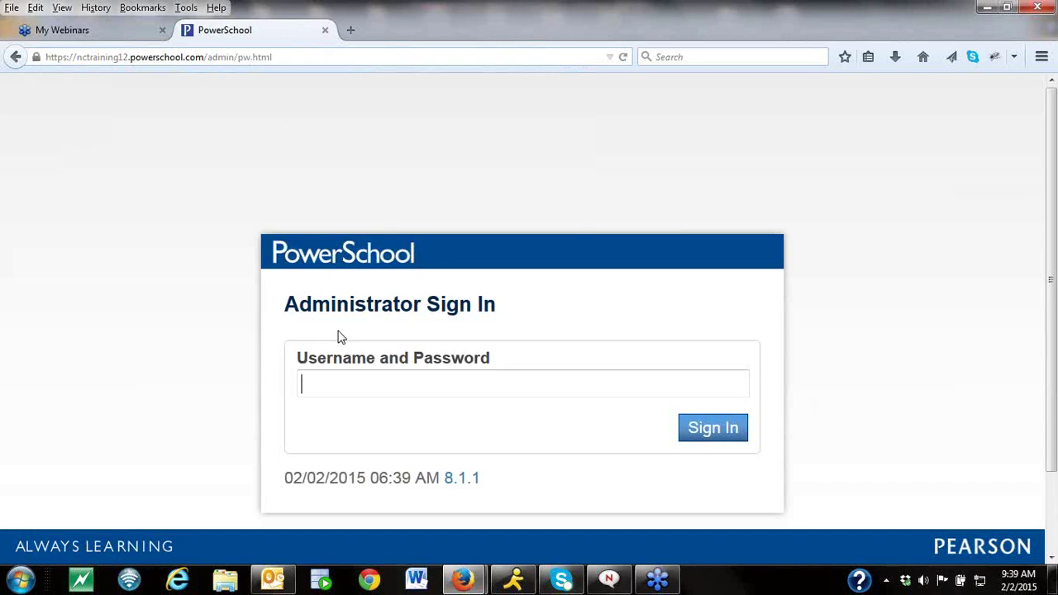
pyautogui.write('••••••••')
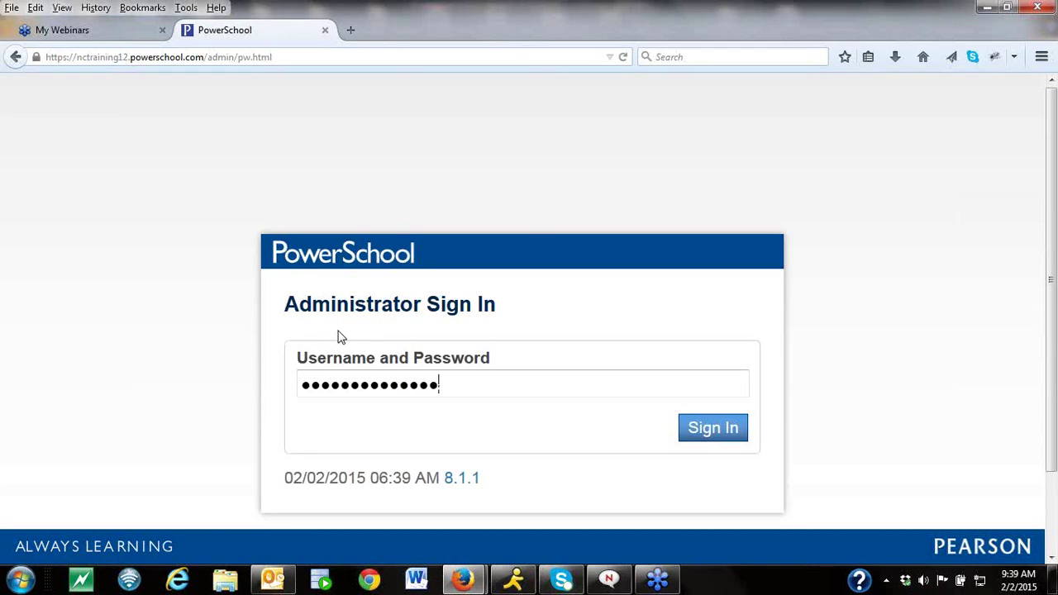
pyautogui.press('Return')
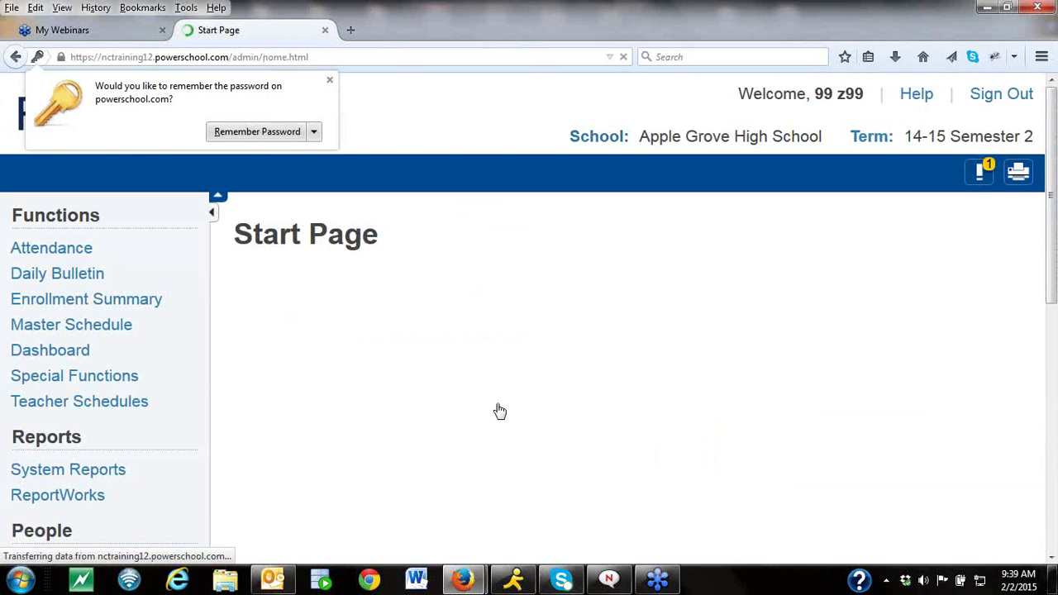
# In PowerScheduler Students, select the 64 'G' last-name students and open the first one.
pyautogui.moveTo(1051, 293); pyautogui.dragTo(1051, 537)
pyautogui.click(61, 423)
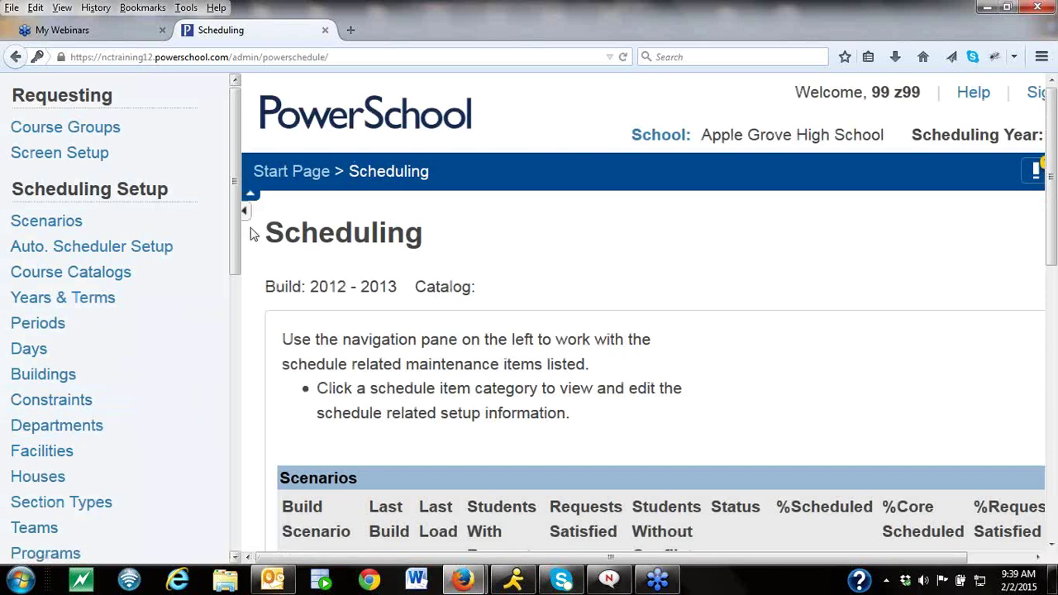
pyautogui.moveTo(239, 276); pyautogui.dragTo(233, 366)
pyautogui.click(70, 423)
pyautogui.click(463, 332)
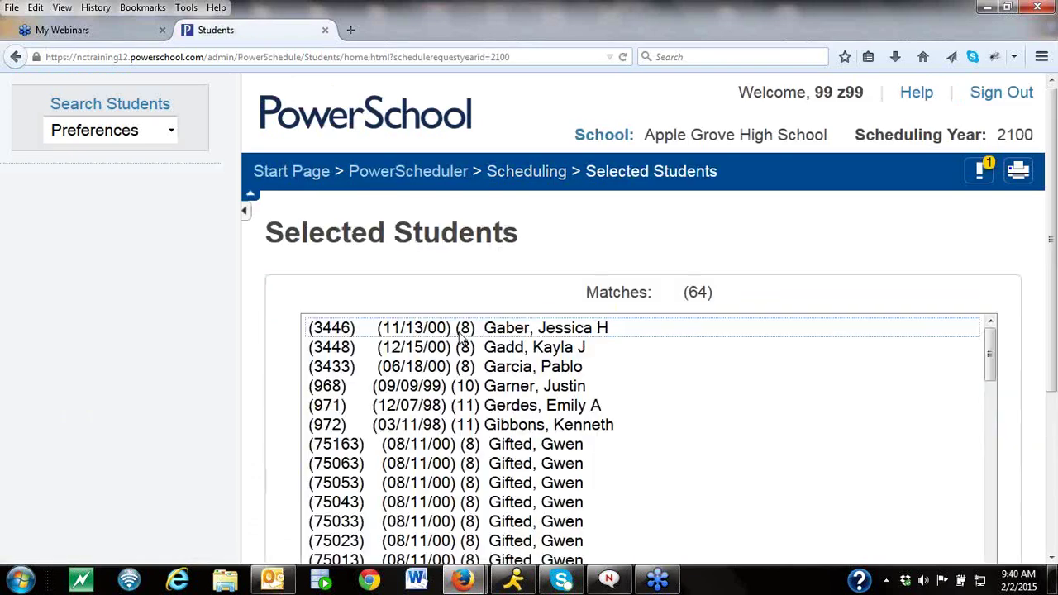
pyautogui.click(499, 331)
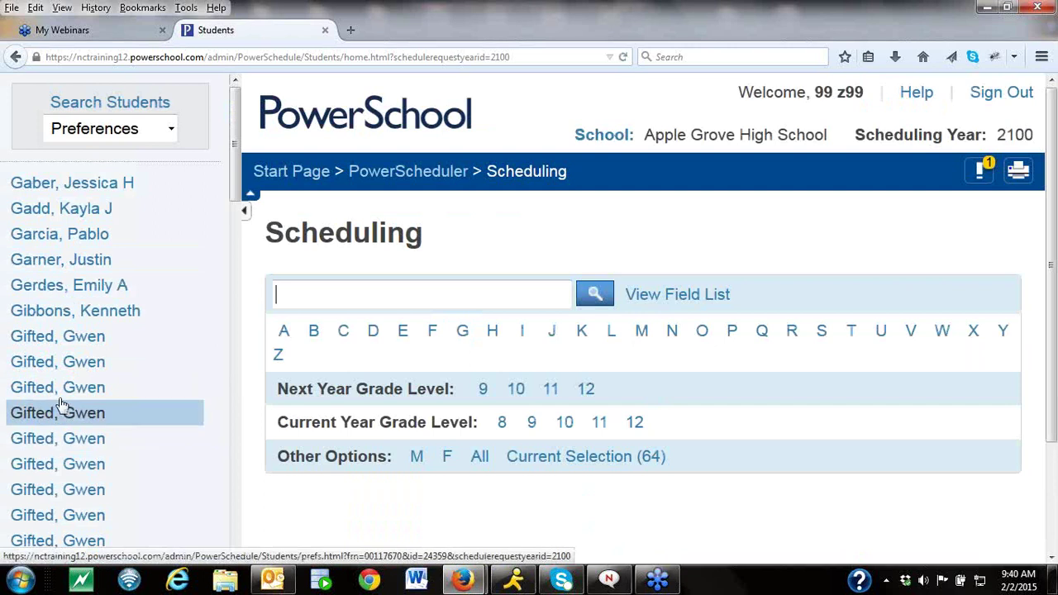
pyautogui.click(81, 185)
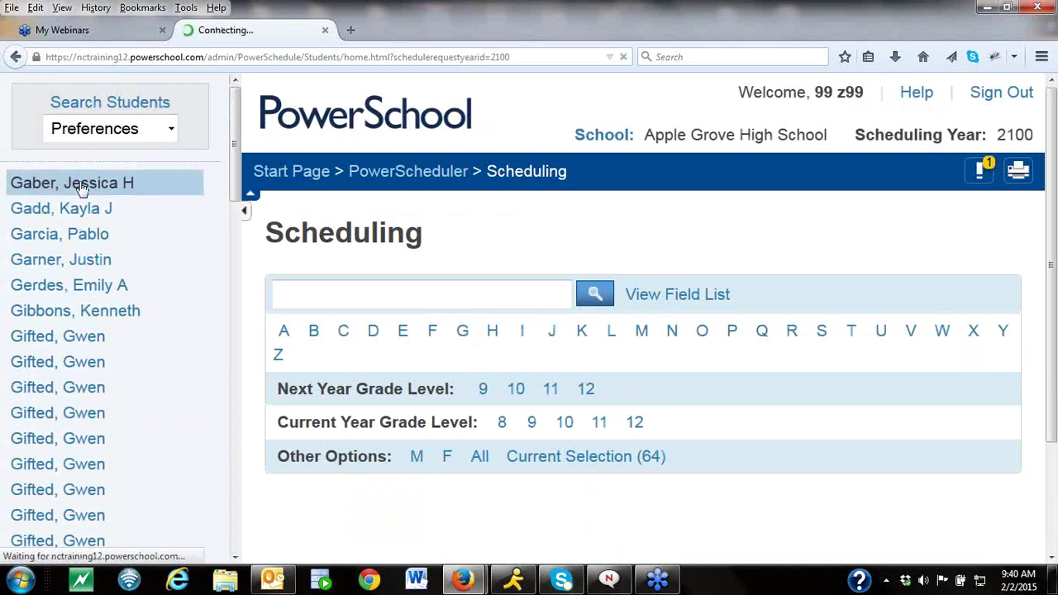
# Start a new course request for the first student, dismiss the empty course choices window, and return.
pyautogui.click(988, 327)
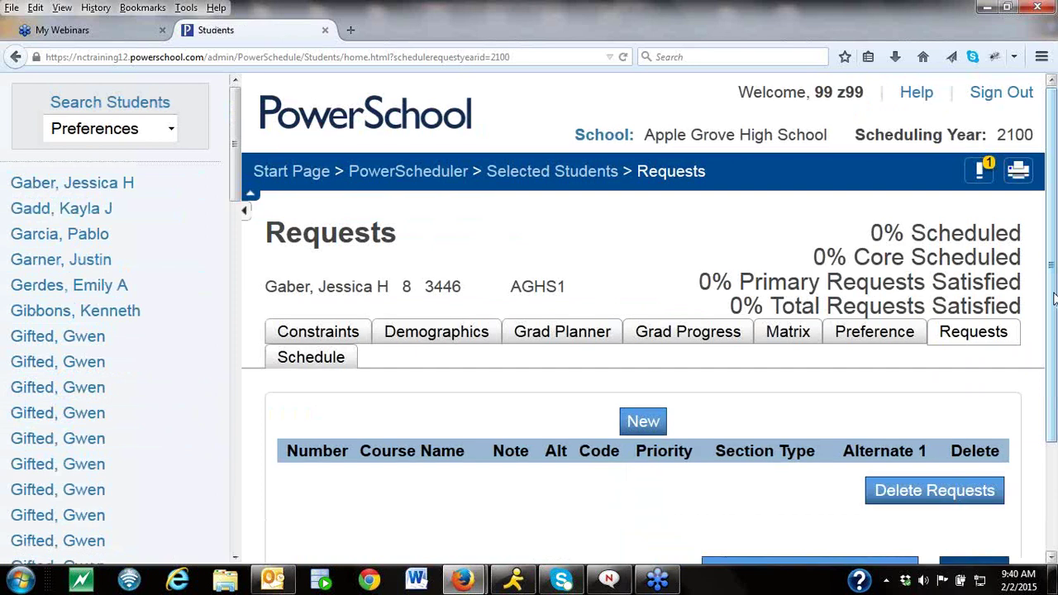
pyautogui.moveTo(1053, 298); pyautogui.dragTo(1053, 359)
pyautogui.click(645, 352)
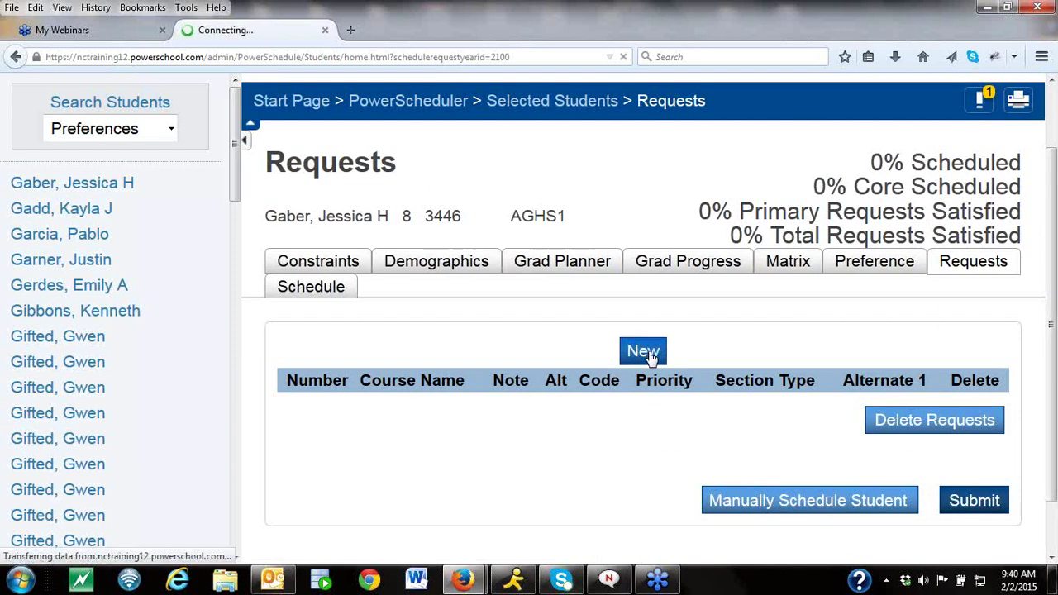
pyautogui.click(922, 330)
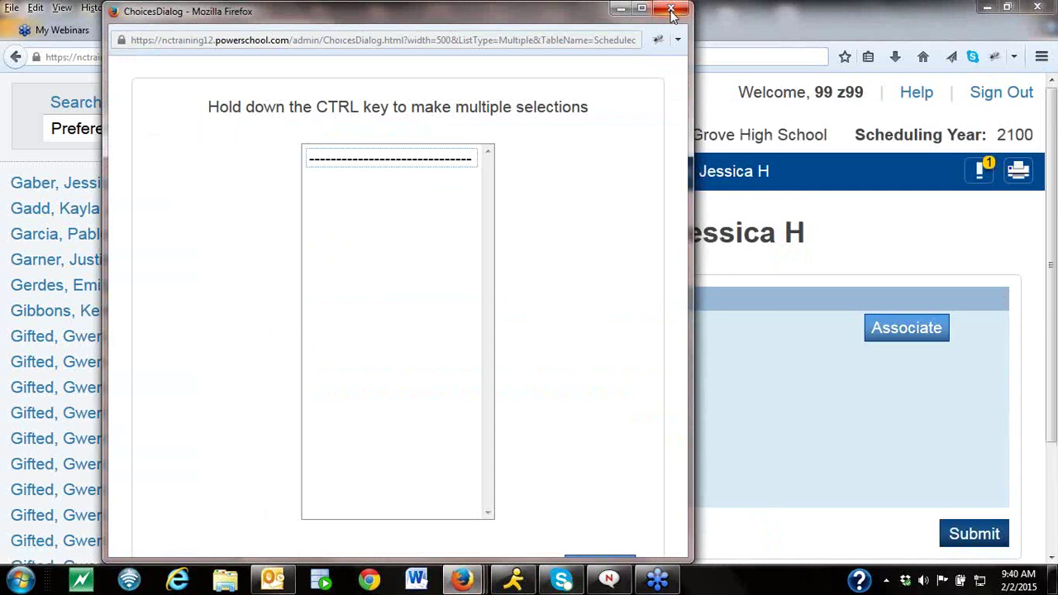
pyautogui.click(670, 10)
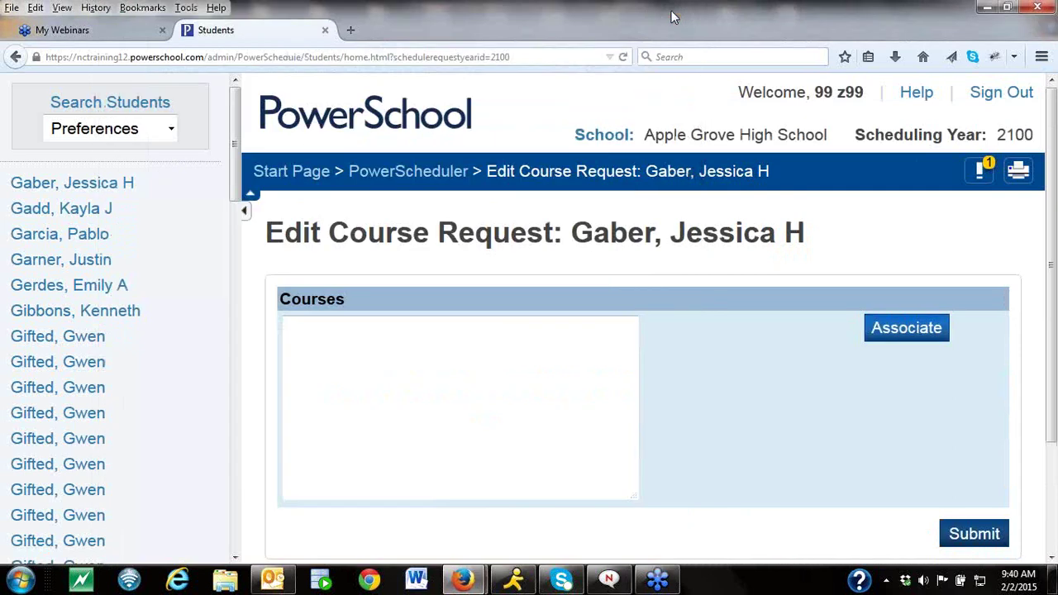
pyautogui.click(423, 180)
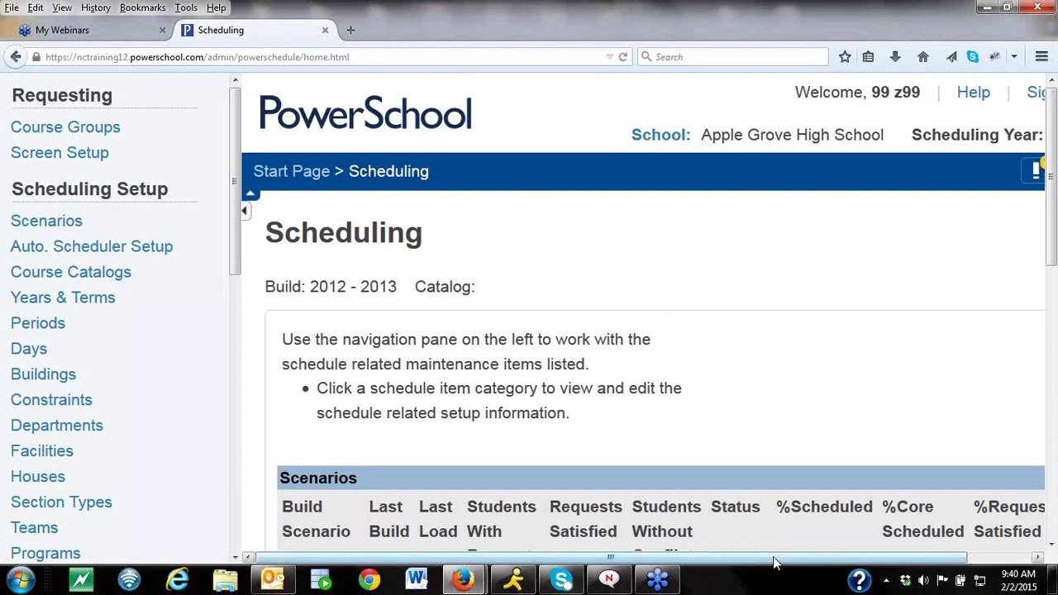
# Go to Auto. Scheduler Setup from the PowerScheduler navigation pane.
pyautogui.moveTo(774, 560); pyautogui.dragTo(836, 560)
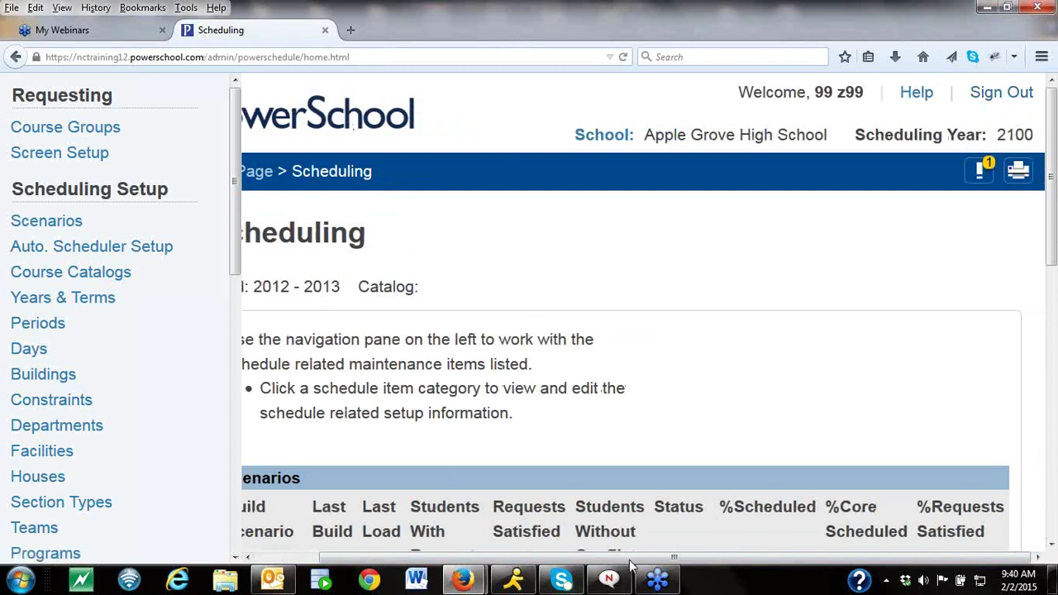
pyautogui.moveTo(630, 561); pyautogui.dragTo(571, 560)
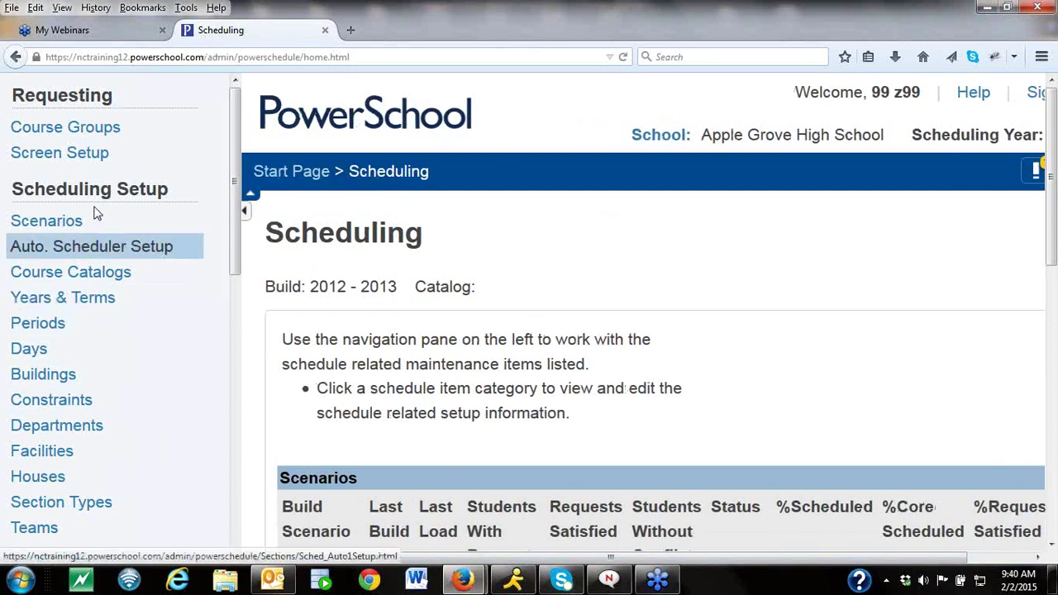
pyautogui.click(110, 247)
# Set Semesters as the lowest term division, 4 periods and 1 day, then continue.
pyautogui.click(852, 332)
pyautogui.click(830, 395)
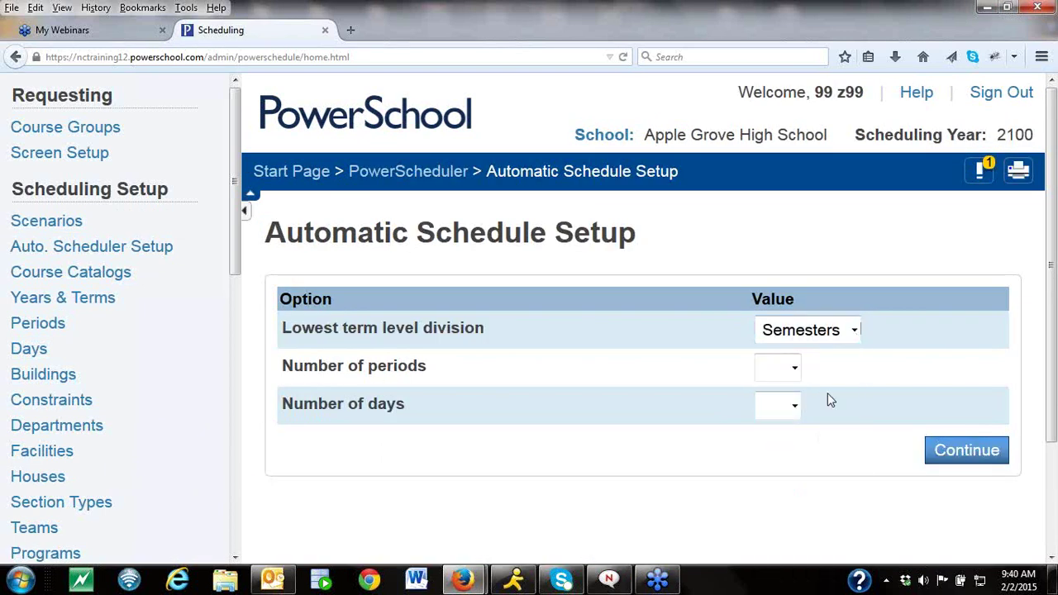
pyautogui.click(794, 372)
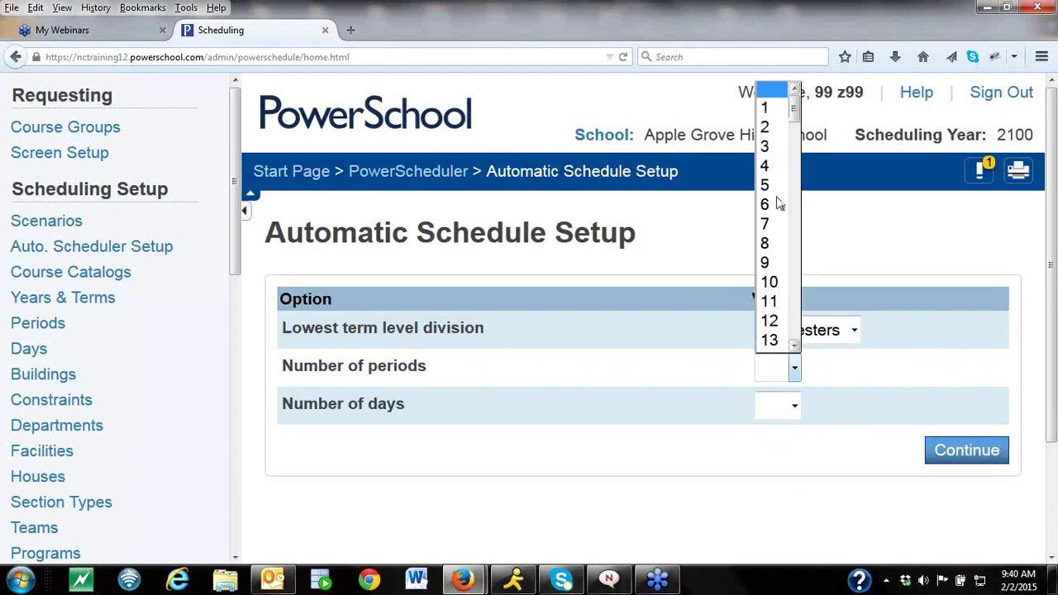
pyautogui.click(764, 165)
pyautogui.click(794, 406)
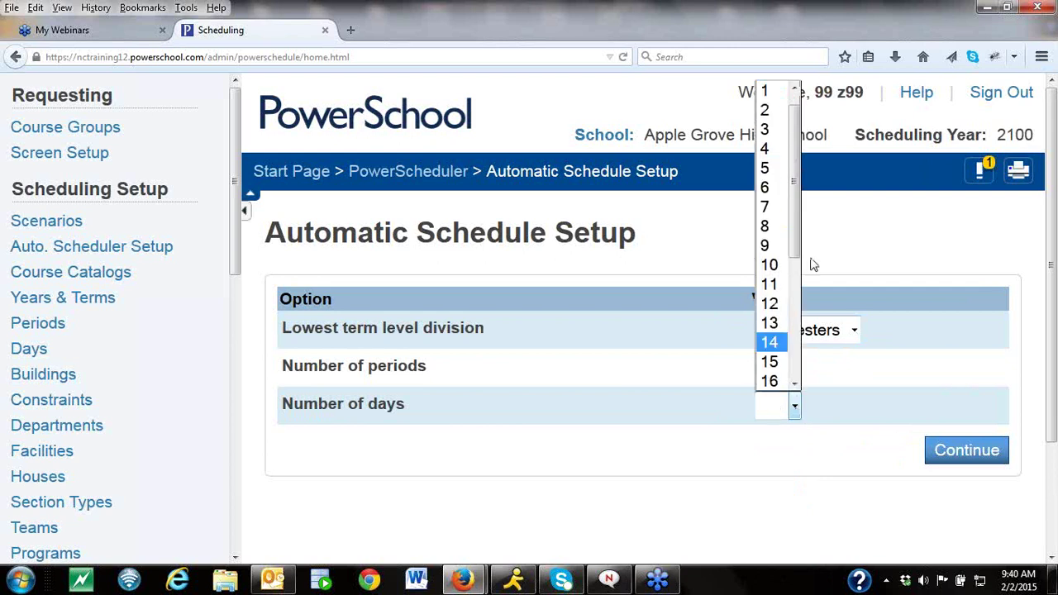
pyautogui.click(766, 92)
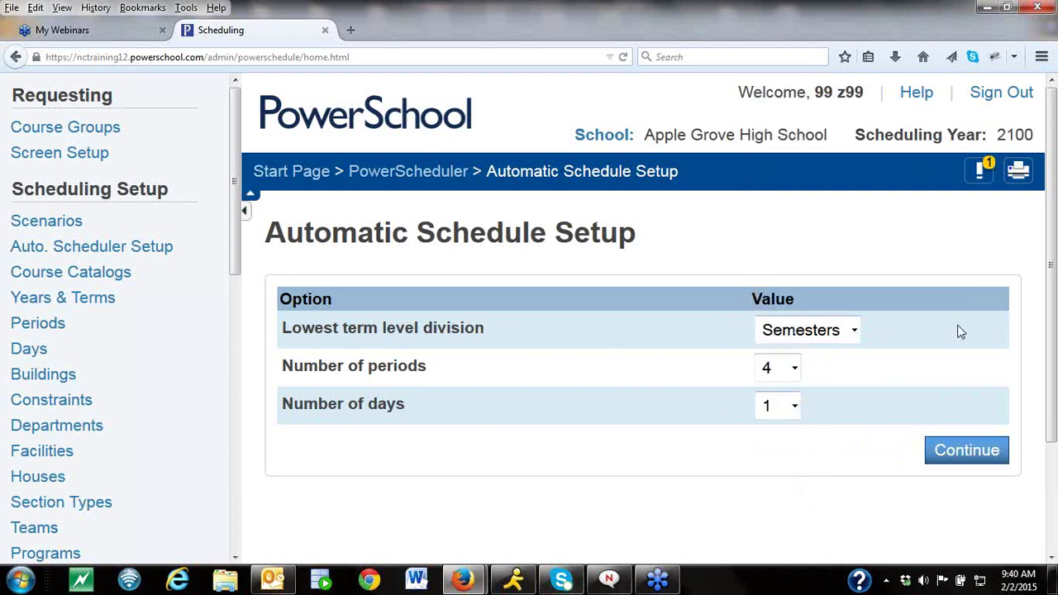
pyautogui.click(977, 451)
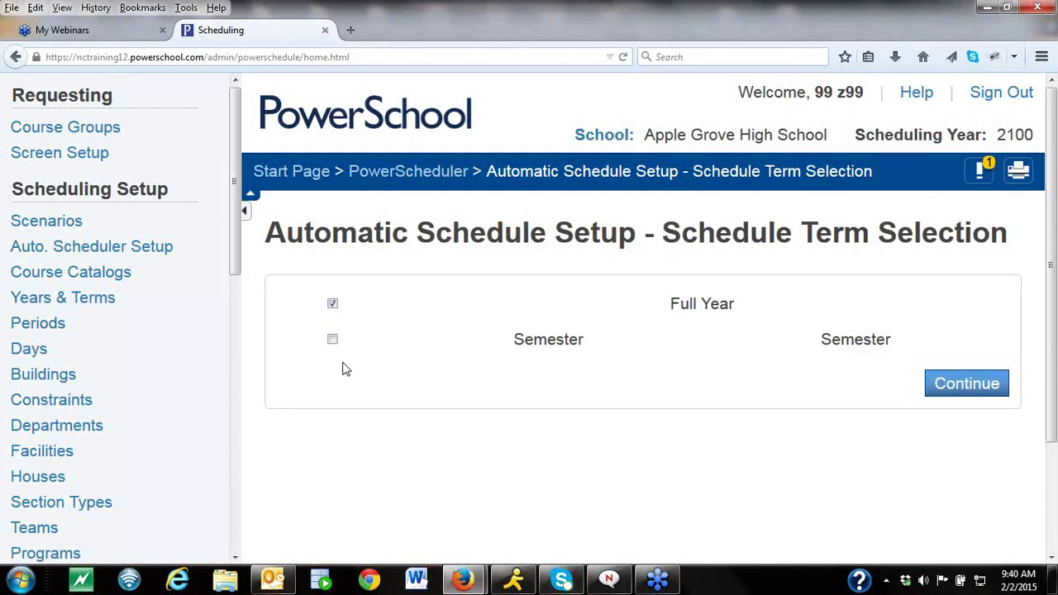
# Set the Full Year term dates to 08/25/2015 through 06/10/2016.
pyautogui.click(963, 389)
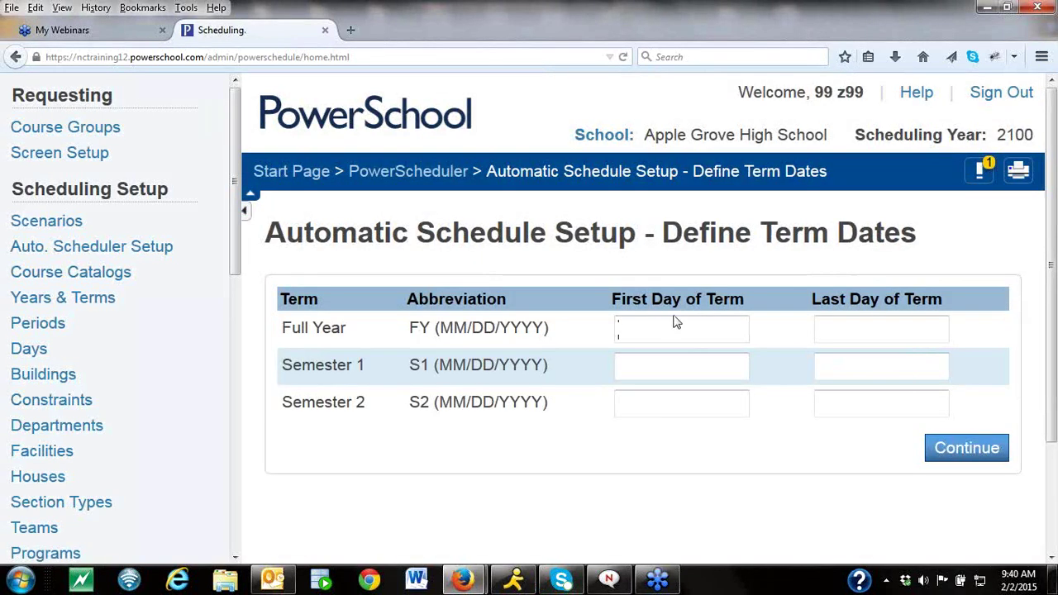
pyautogui.write('08/25/2')
pyautogui.click(680, 353)
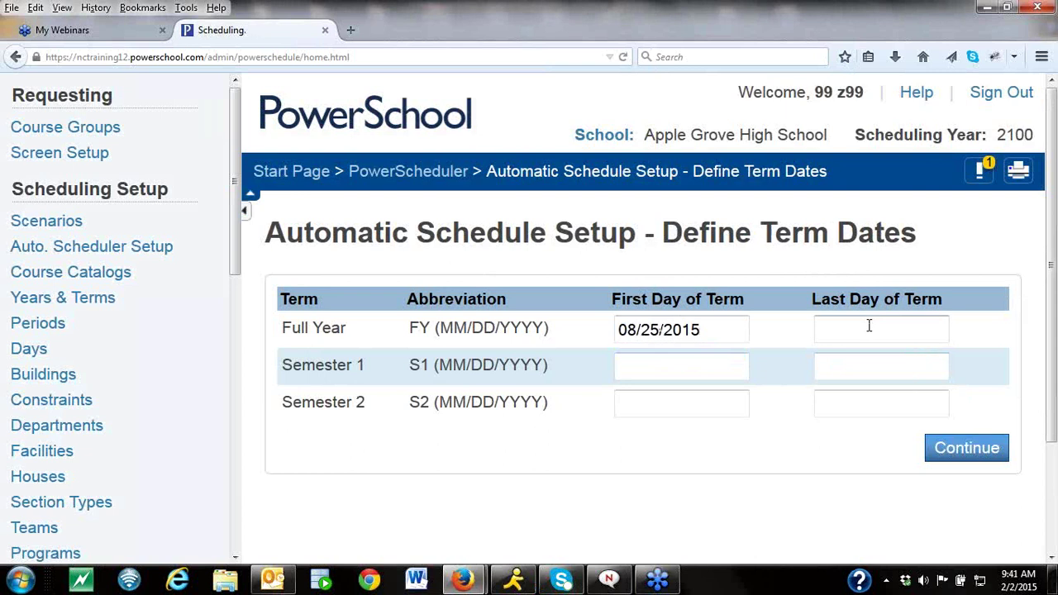
pyautogui.click(868, 327)
pyautogui.write('06/10/2016')
pyautogui.click(872, 353)
# Set Semester 1 to 08/25/15–1/10/2016 and Semester 2 to 1/11/2016–06/10/2016, then save.
pyautogui.click(706, 373)
pyautogui.write('08')
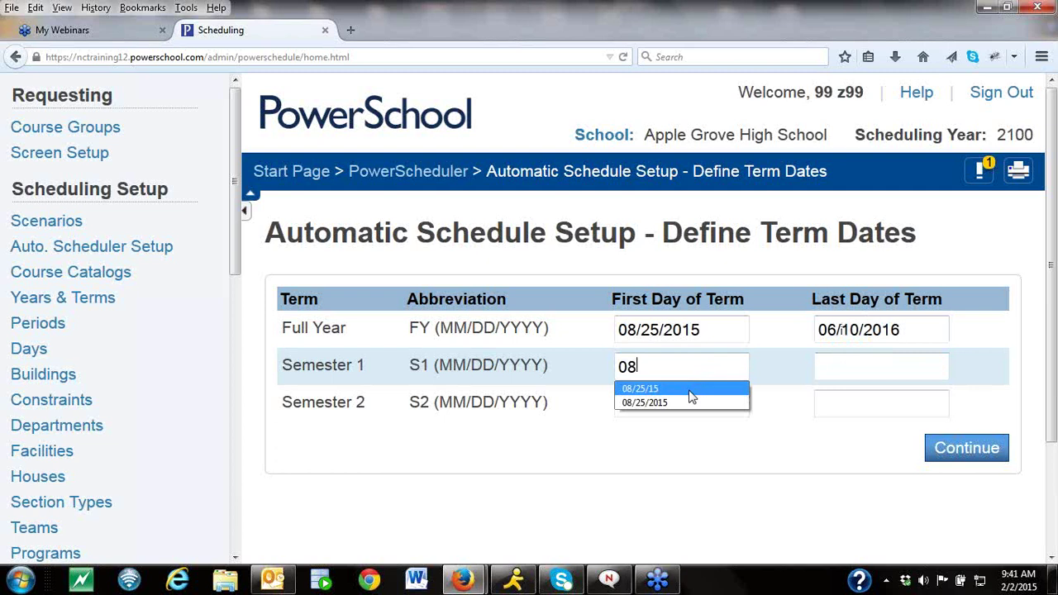
pyautogui.click(692, 388)
pyautogui.write('01')
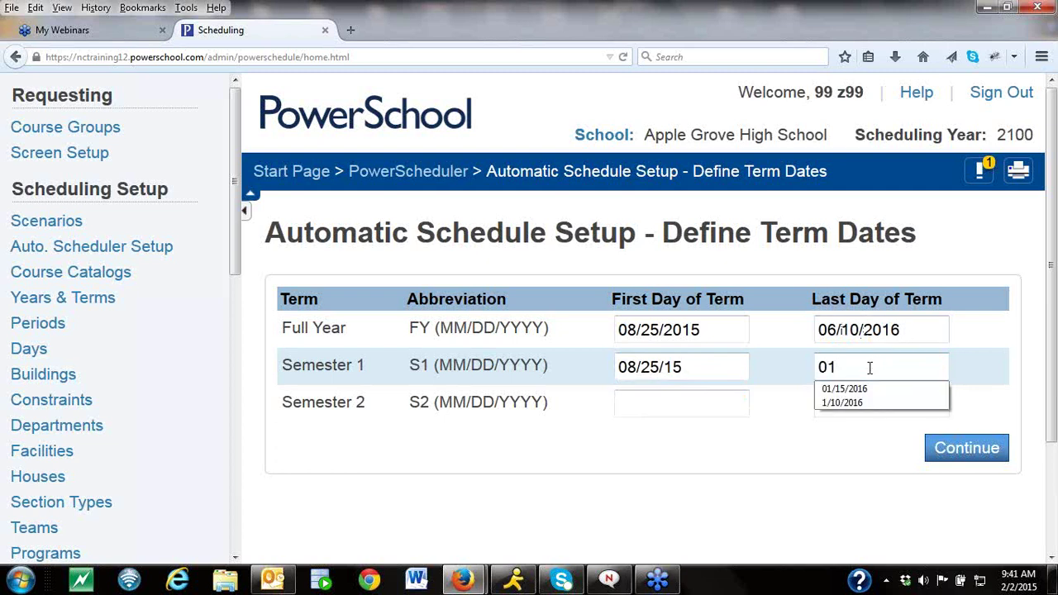
pyautogui.click(857, 403)
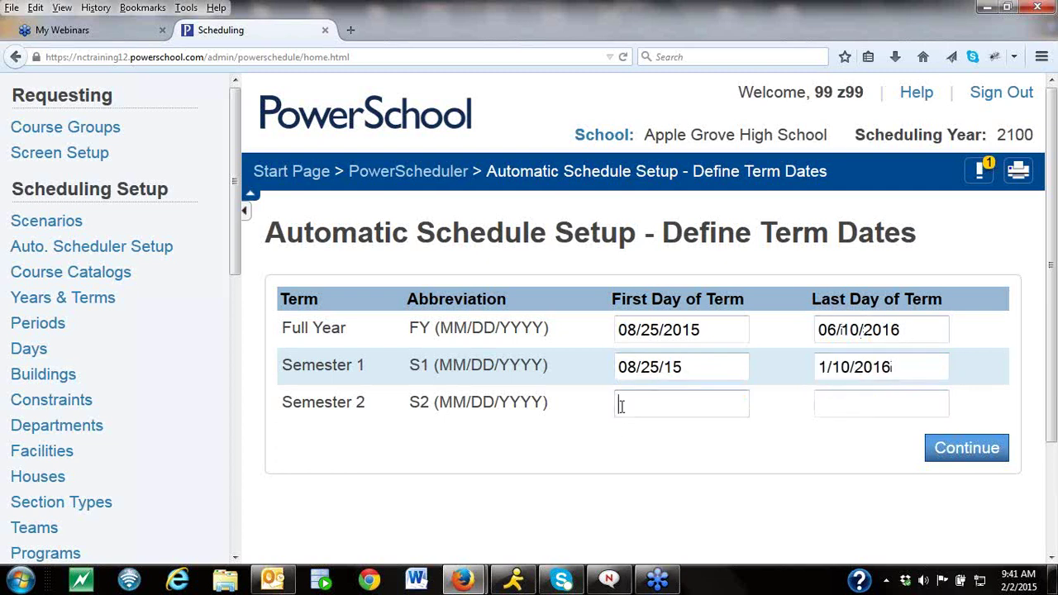
pyautogui.click(621, 405)
pyautogui.write('01')
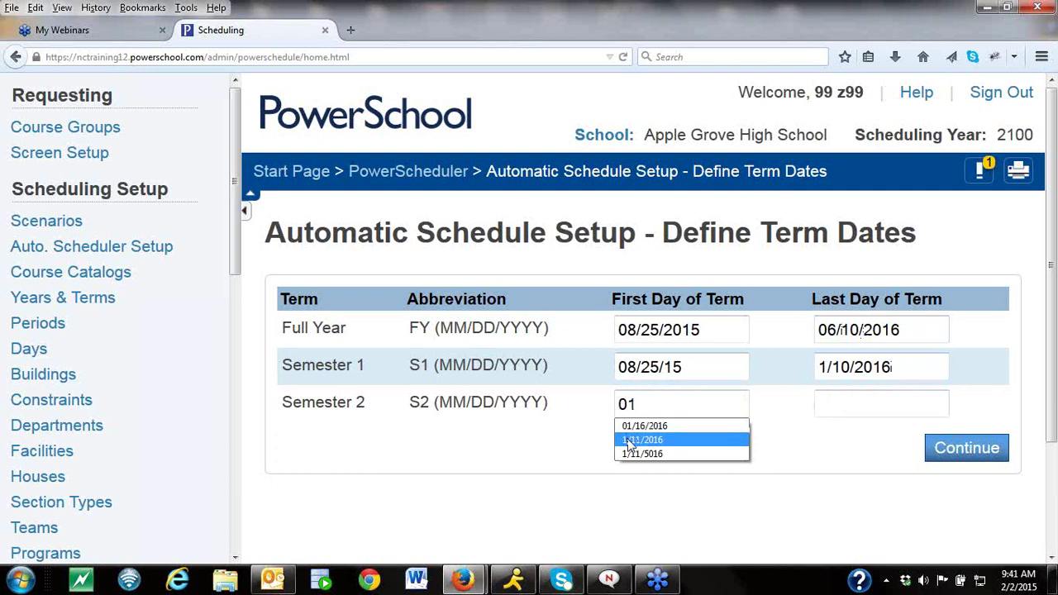
pyautogui.click(629, 441)
pyautogui.write('06')
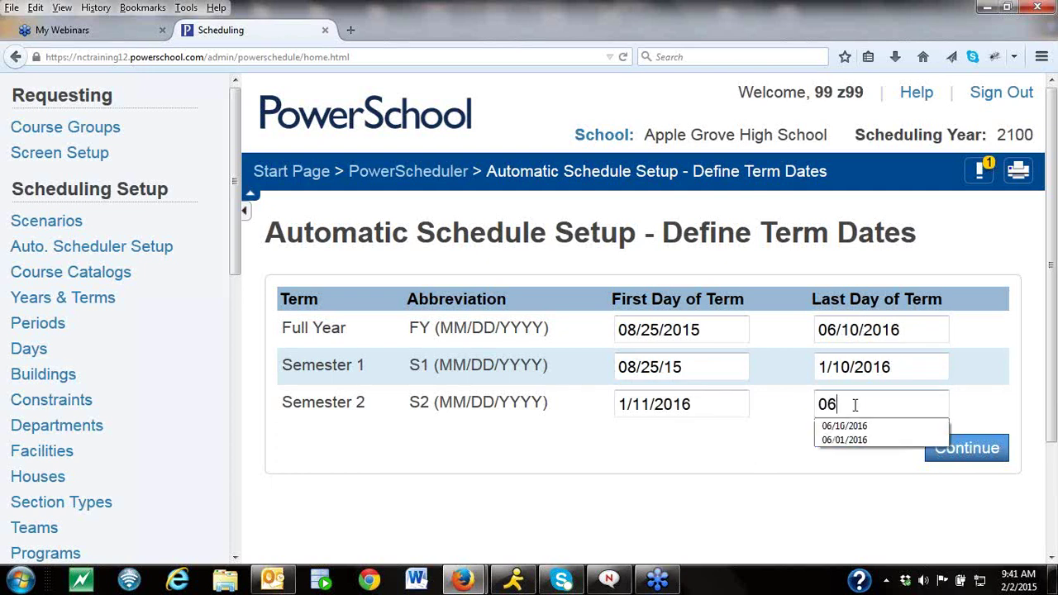
pyautogui.click(850, 426)
pyautogui.click(954, 456)
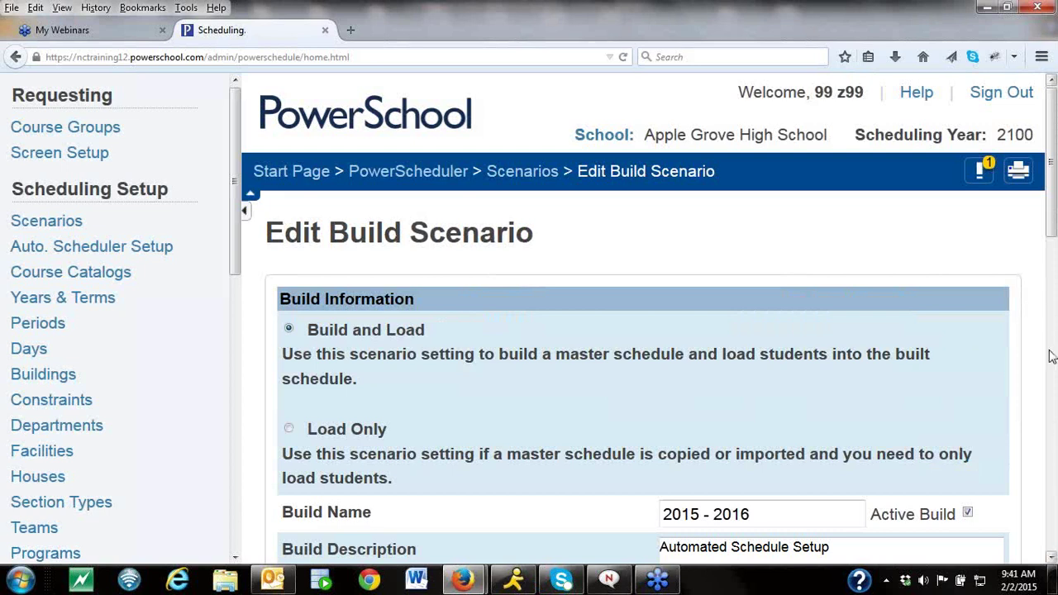
# Submit the 2015 - 2016 Edit Build Scenario form from the bottom of the page.
pyautogui.click(1051, 559)
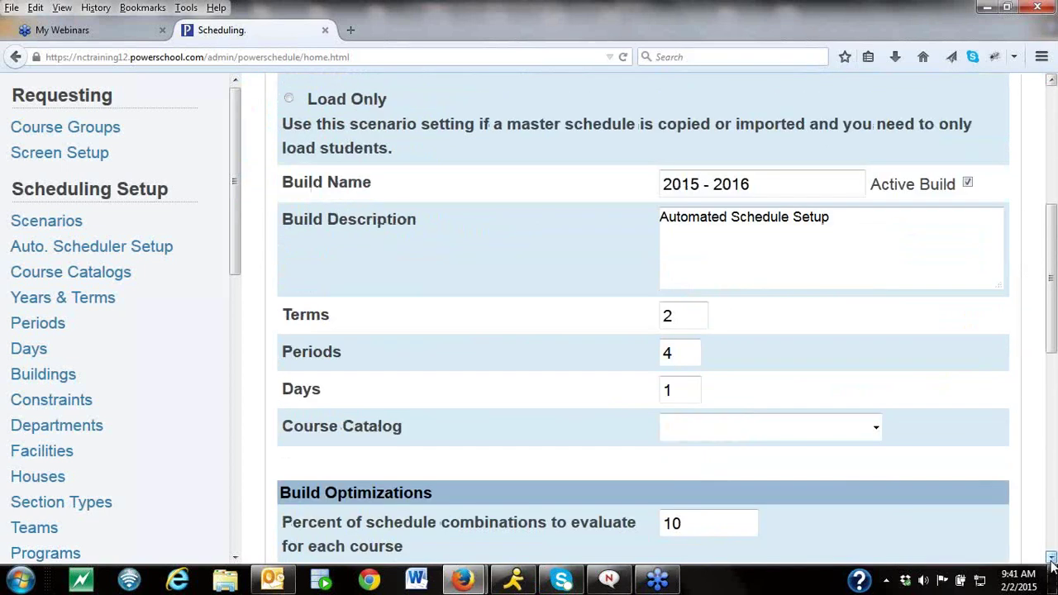
pyautogui.scroll(-10, 1051, 560)
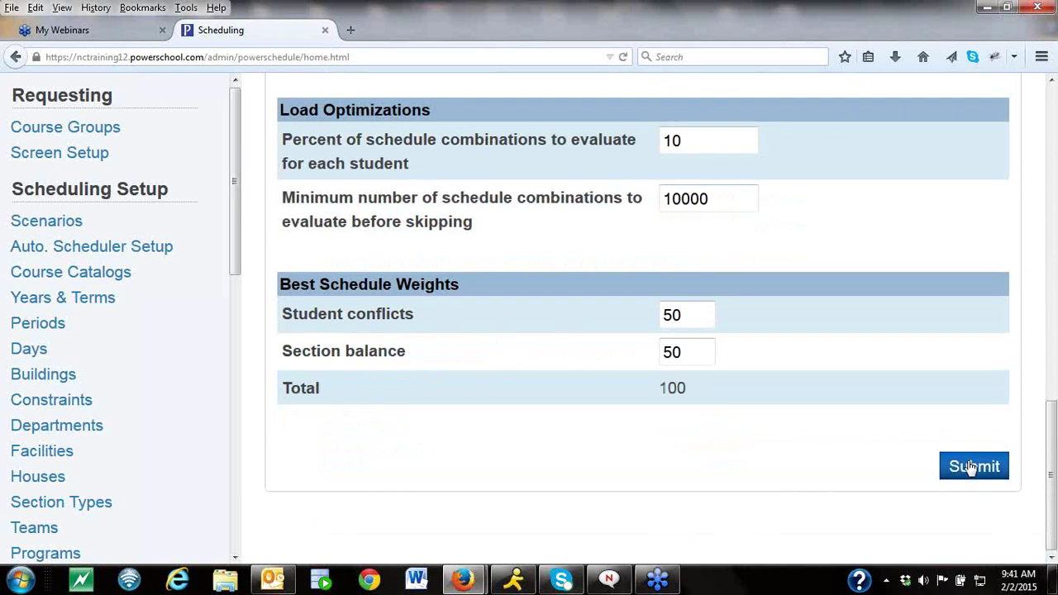
pyautogui.click(972, 467)
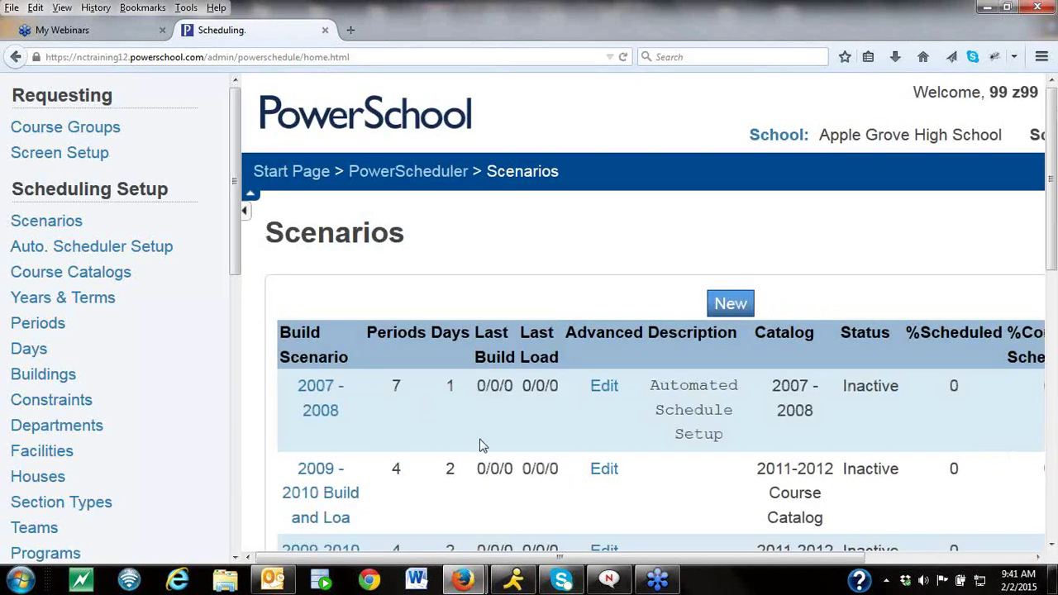
pyautogui.moveTo(235, 240); pyautogui.dragTo(231, 506)
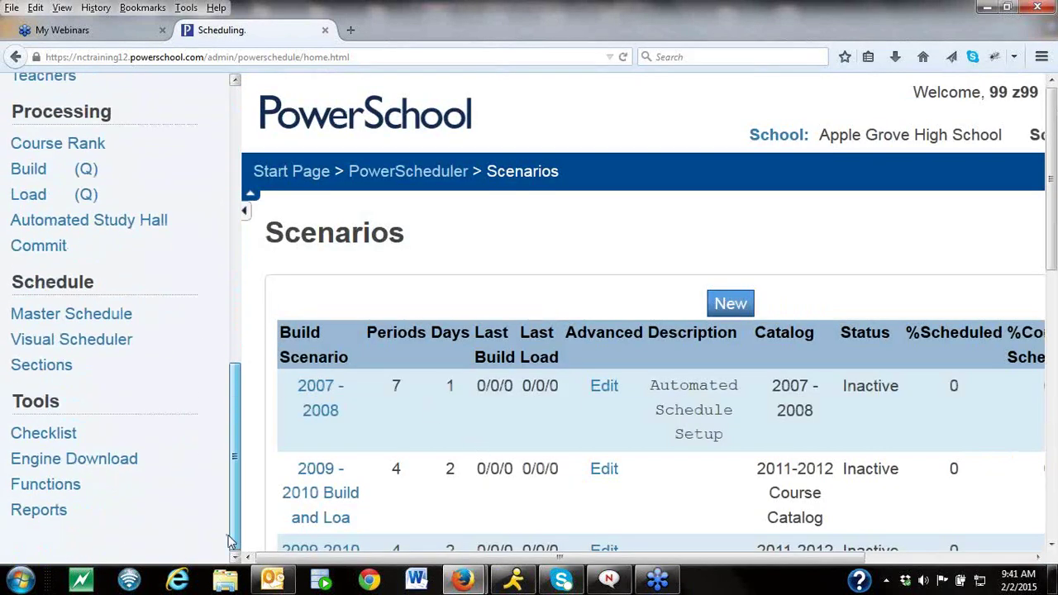
# Open Functions and choose Copy Master Schedule.
pyautogui.click(92, 489)
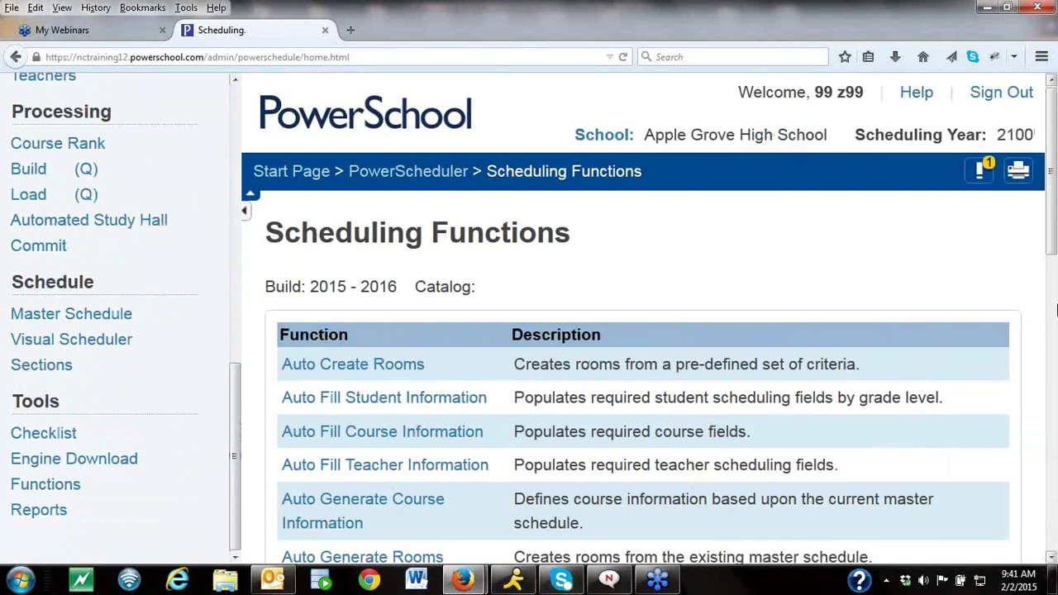
pyautogui.scroll(-5, 614, 537)
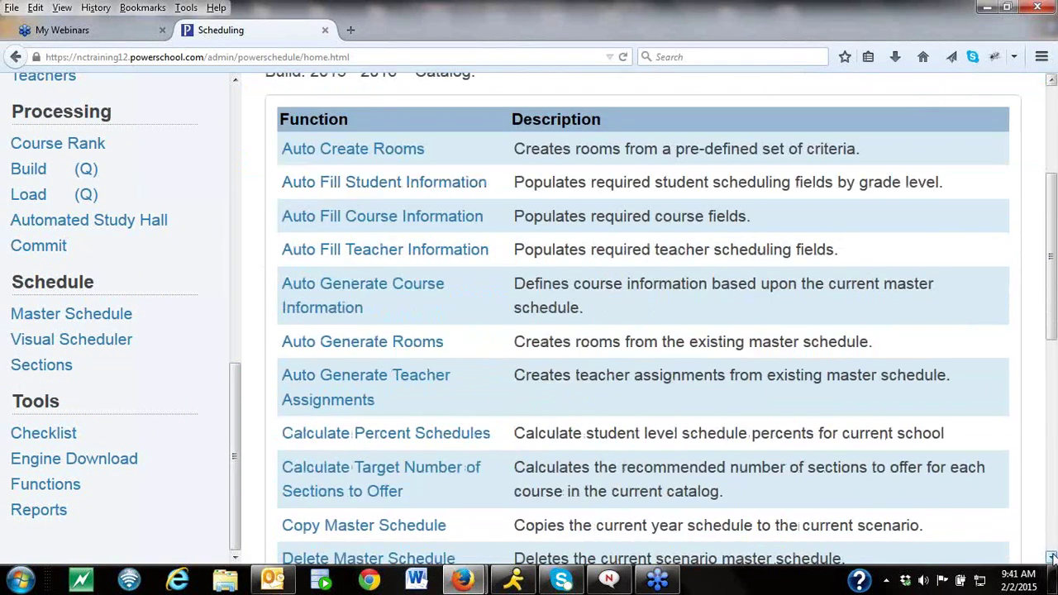
pyautogui.click(419, 417)
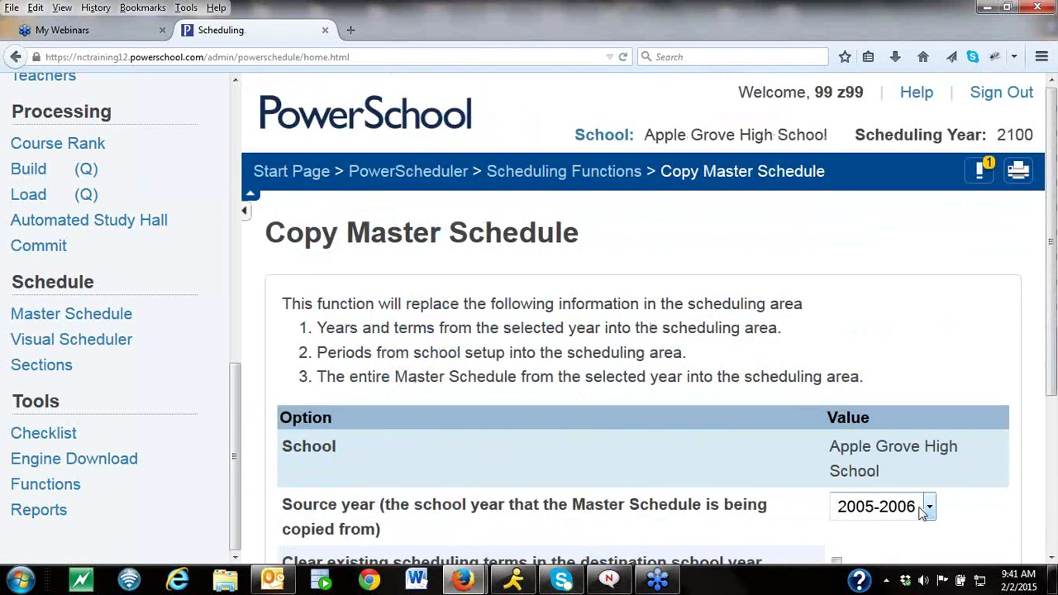
# Set the source year to 2014-2015 and run the master schedule copy.
pyautogui.click(925, 507)
pyautogui.click(899, 463)
pyautogui.scroll(-4, 1055, 314)
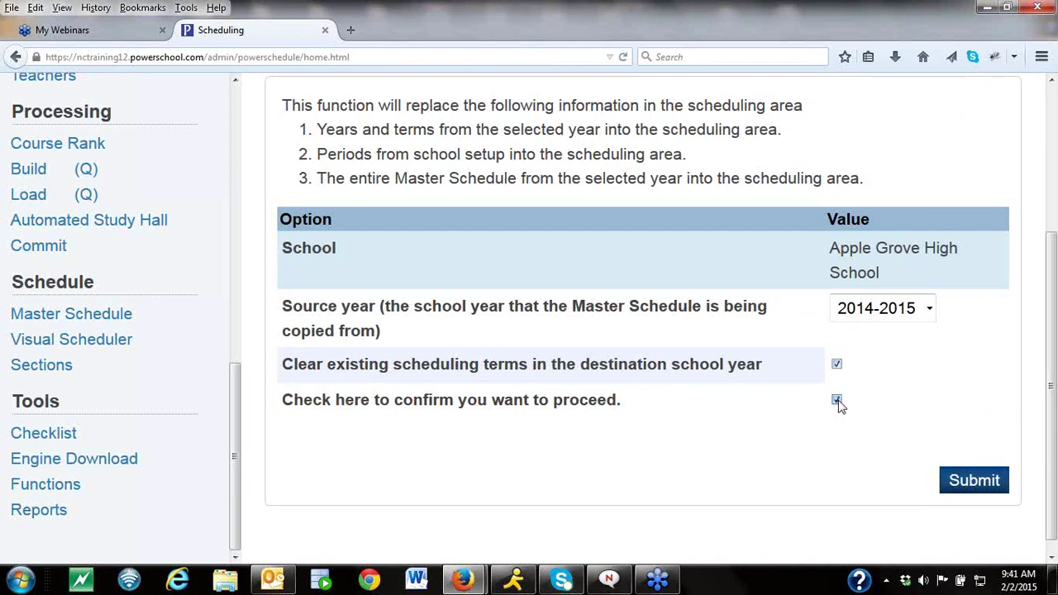
pyautogui.click(979, 482)
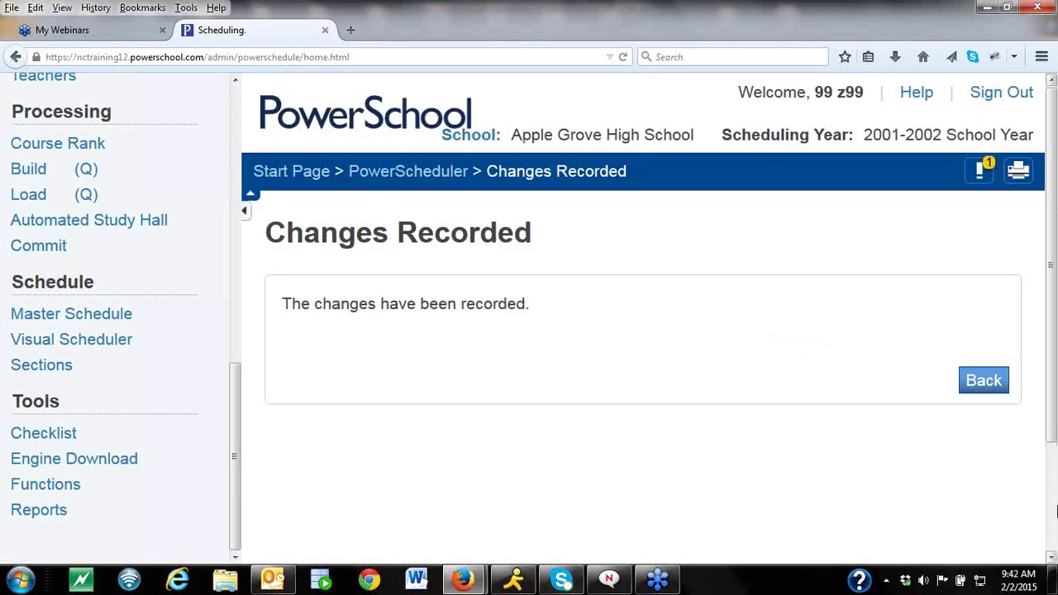
# Open Course Catalogs under Scheduling Setup in the sidebar.
pyautogui.scroll(-2, 1055, 495)
pyautogui.scroll(1, 1055, 492)
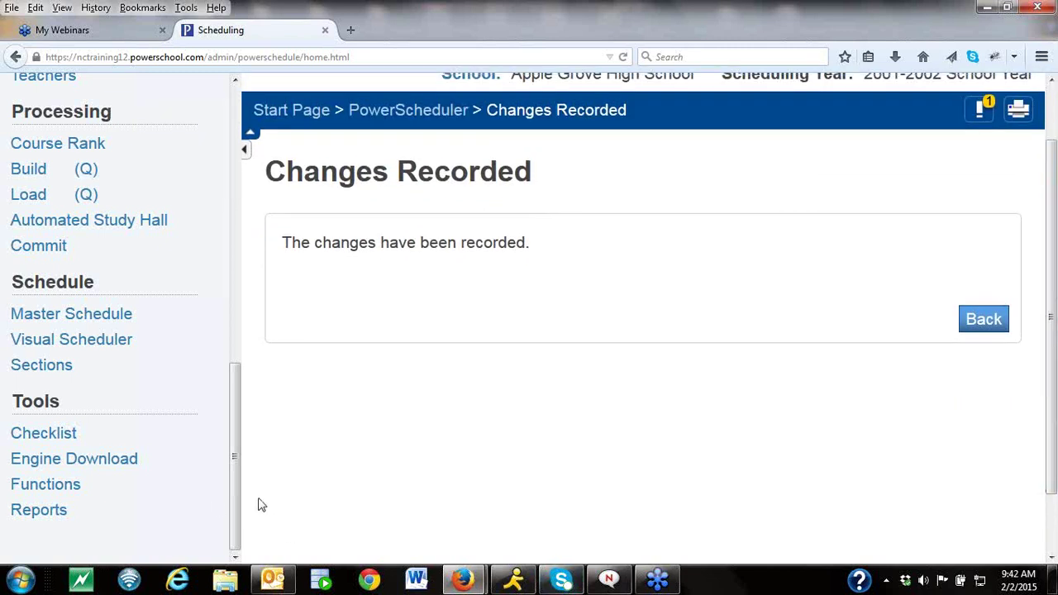
pyautogui.moveTo(235, 510); pyautogui.dragTo(236, 198)
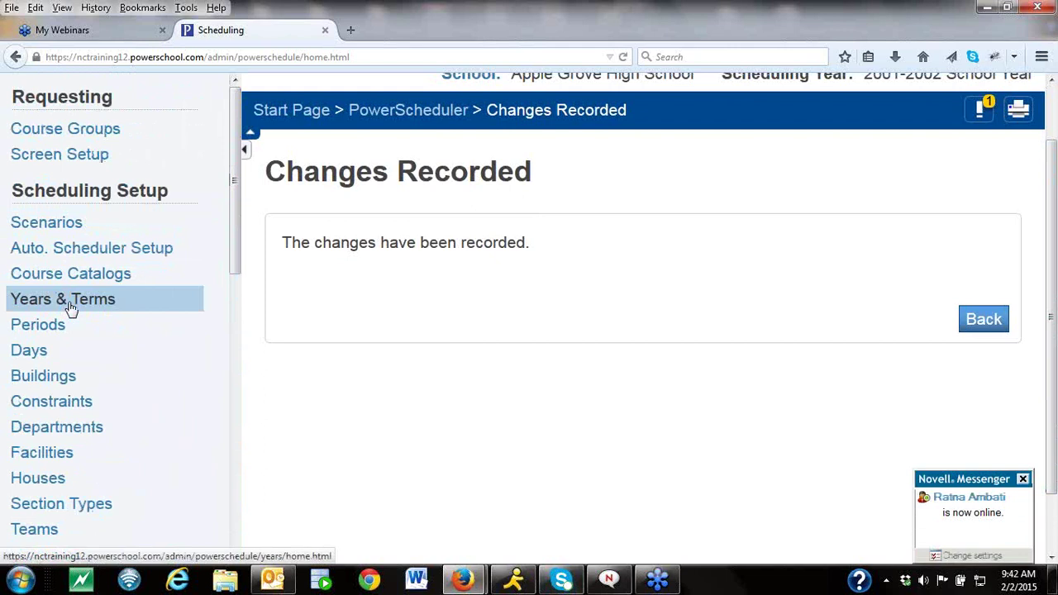
pyautogui.click(83, 280)
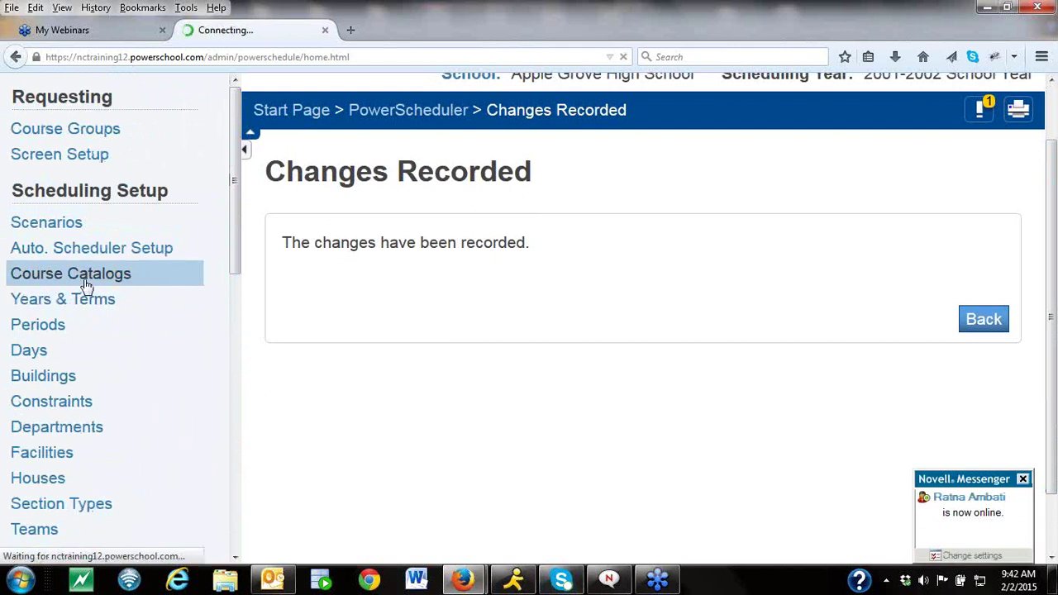
pyautogui.moveTo(233, 234); pyautogui.dragTo(232, 512)
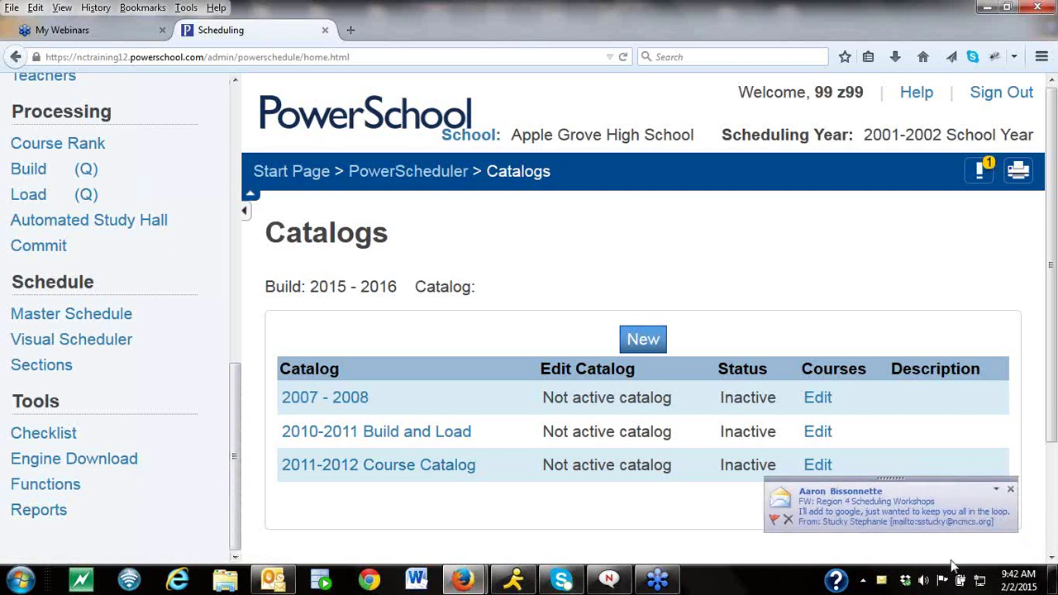
pyautogui.click(1008, 493)
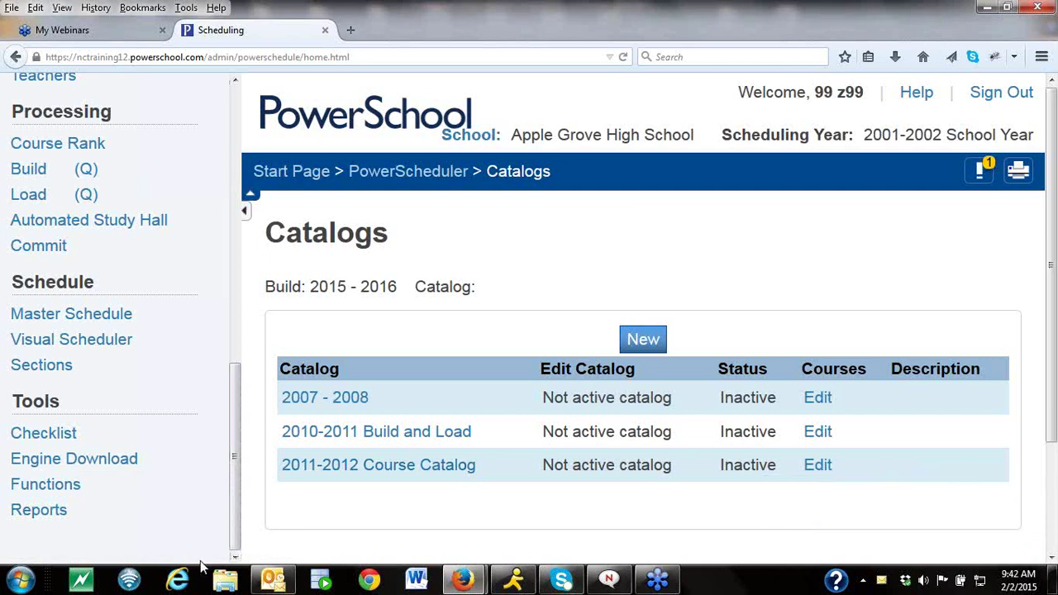
pyautogui.moveTo(242, 546); pyautogui.dragTo(243, 439)
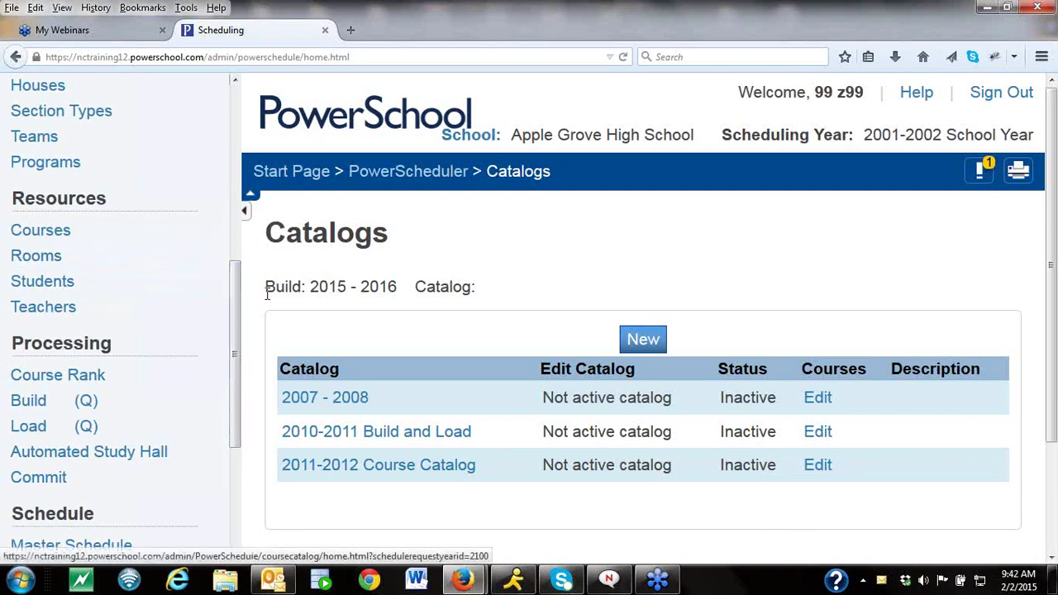
pyautogui.moveTo(235, 331); pyautogui.dragTo(235, 207)
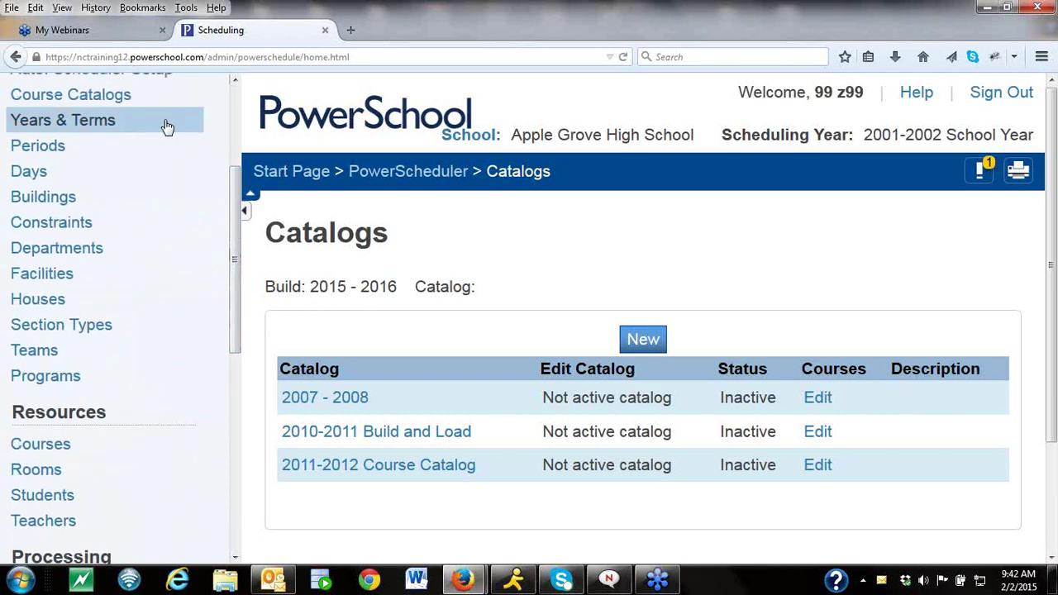
pyautogui.click(144, 96)
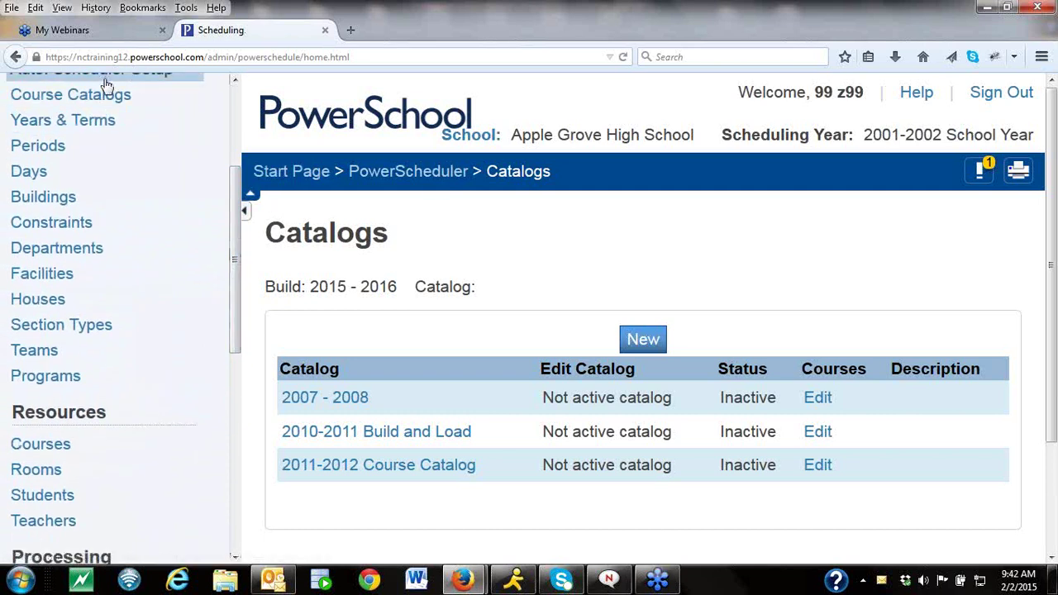
# Add a new catalog with the Name '2015-2016' and submit it.
pyautogui.click(637, 345)
pyautogui.write('2015-2016')
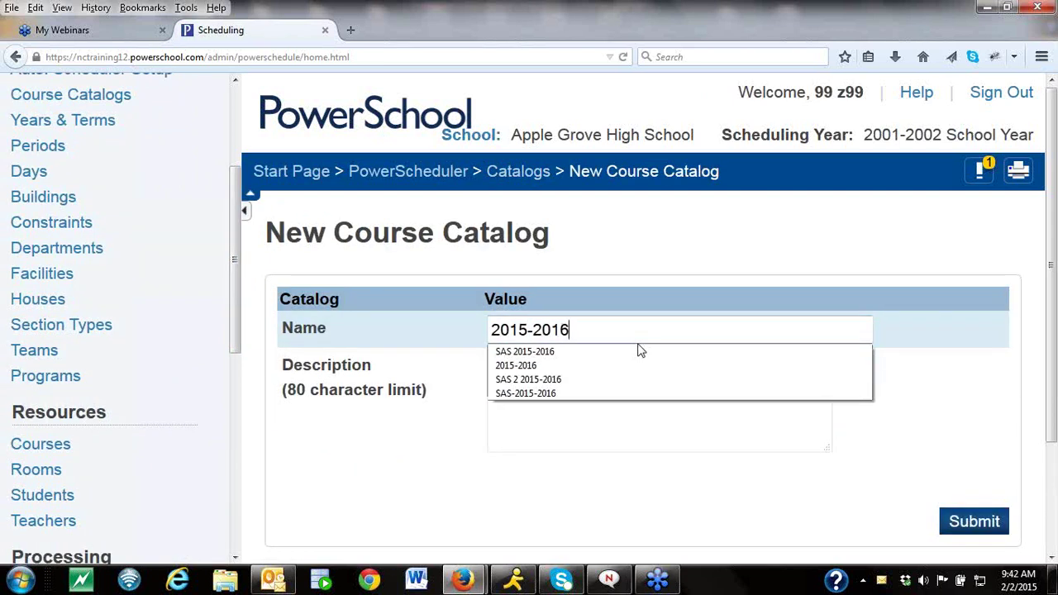
pyautogui.click(976, 527)
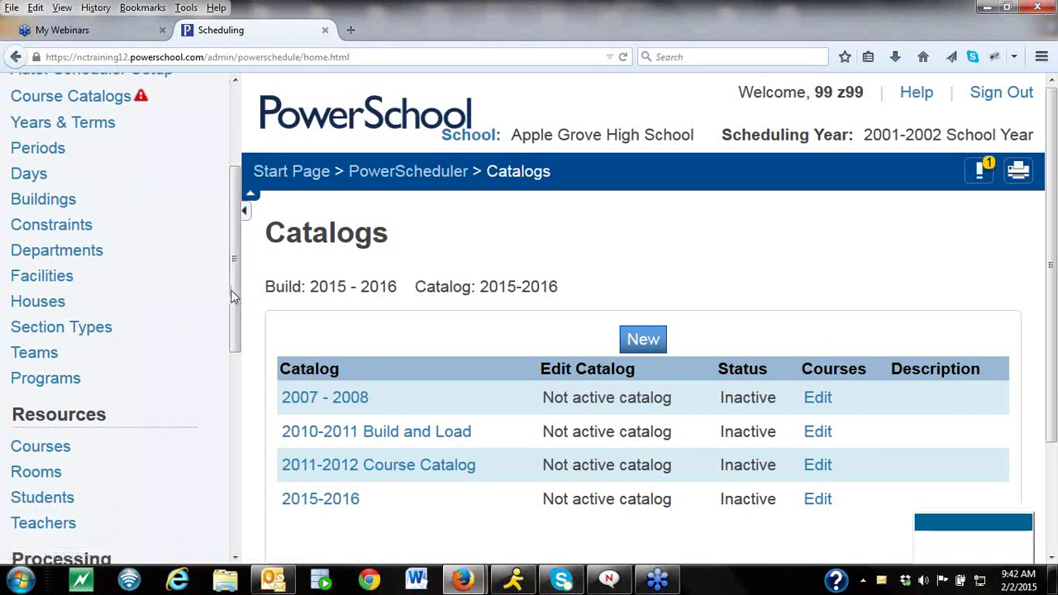
pyautogui.moveTo(234, 180); pyautogui.dragTo(233, 114)
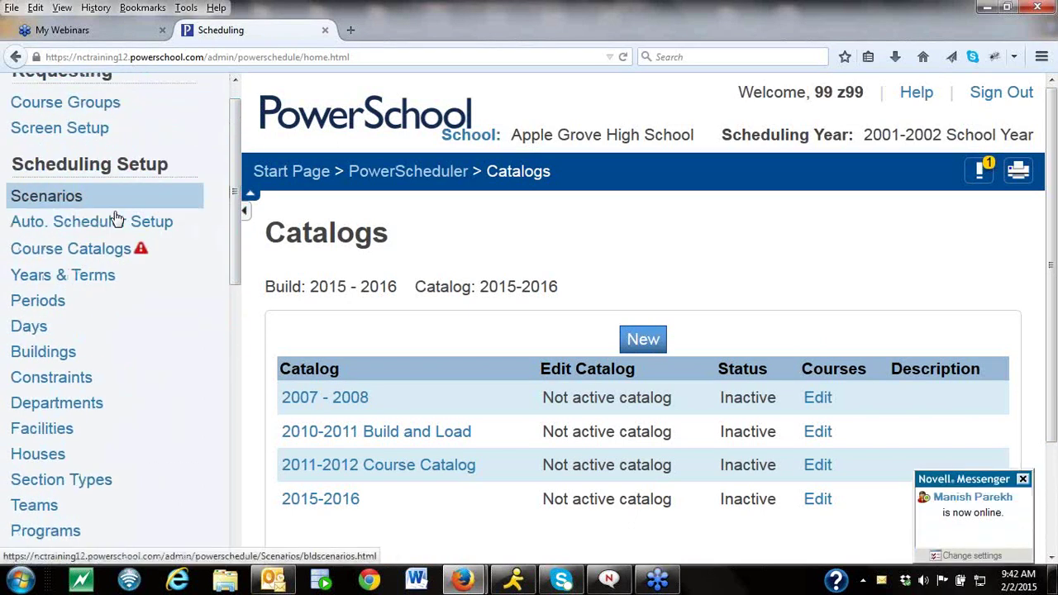
pyautogui.moveTo(236, 274); pyautogui.dragTo(235, 356)
# Go back to PowerScheduler and open Students under Resources, showing the 64-student selection.
pyautogui.click(97, 422)
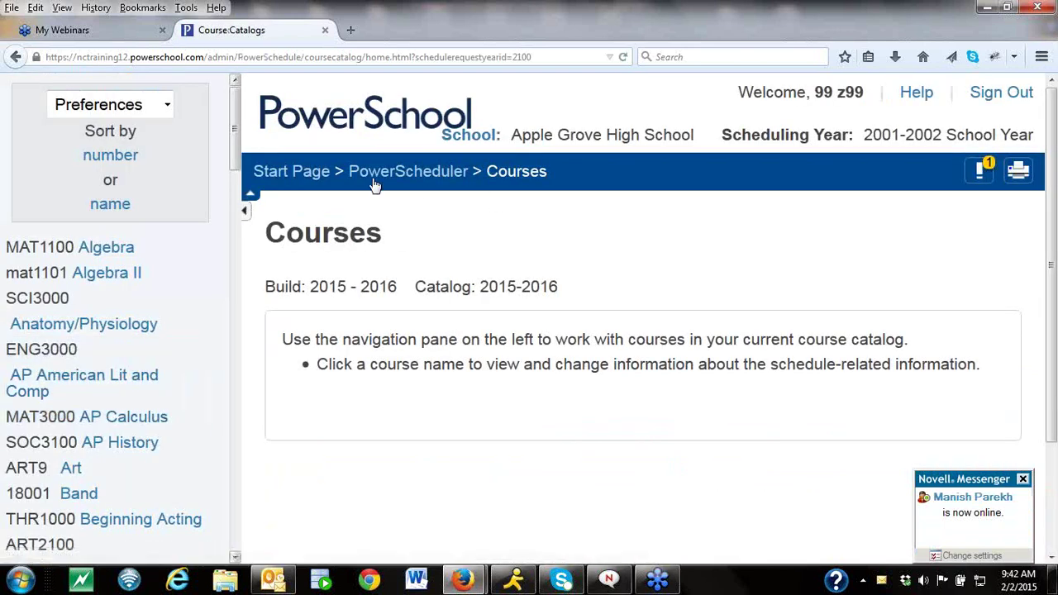
pyautogui.click(405, 173)
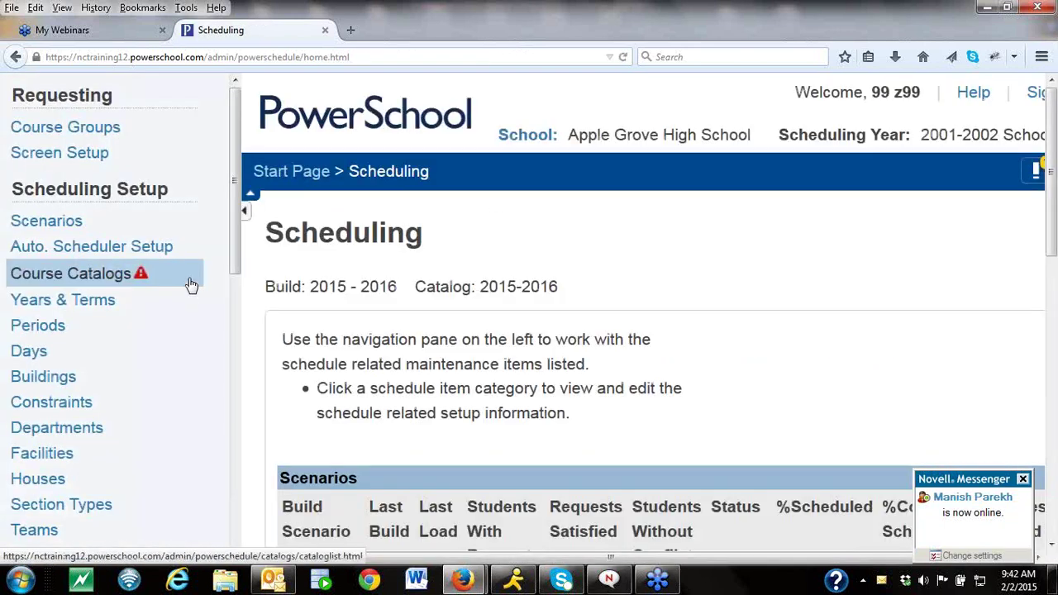
pyautogui.moveTo(235, 238); pyautogui.dragTo(237, 297)
pyautogui.scroll(-1, 33, 354)
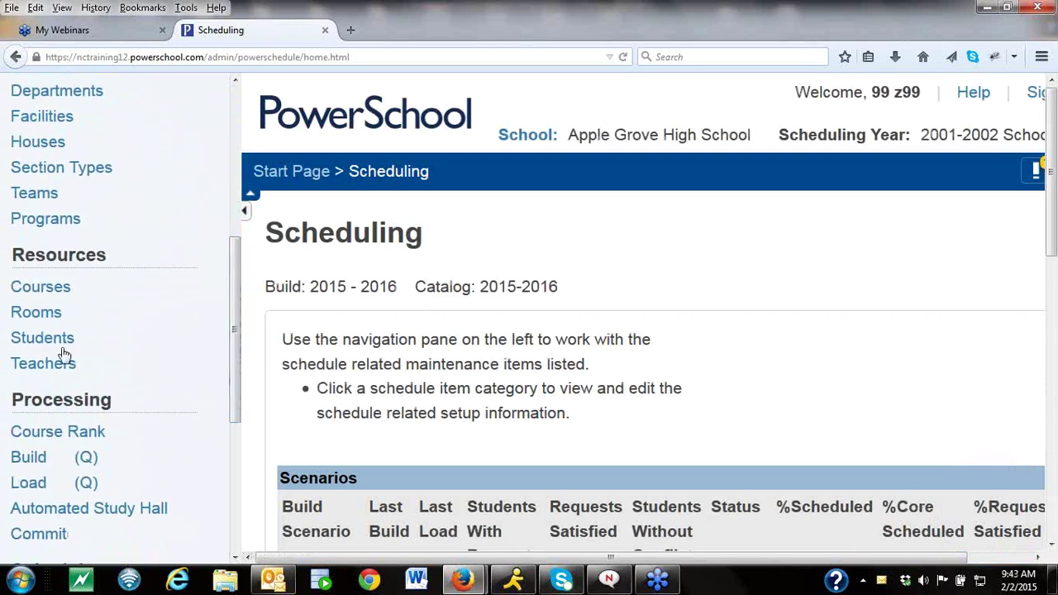
pyautogui.click(71, 344)
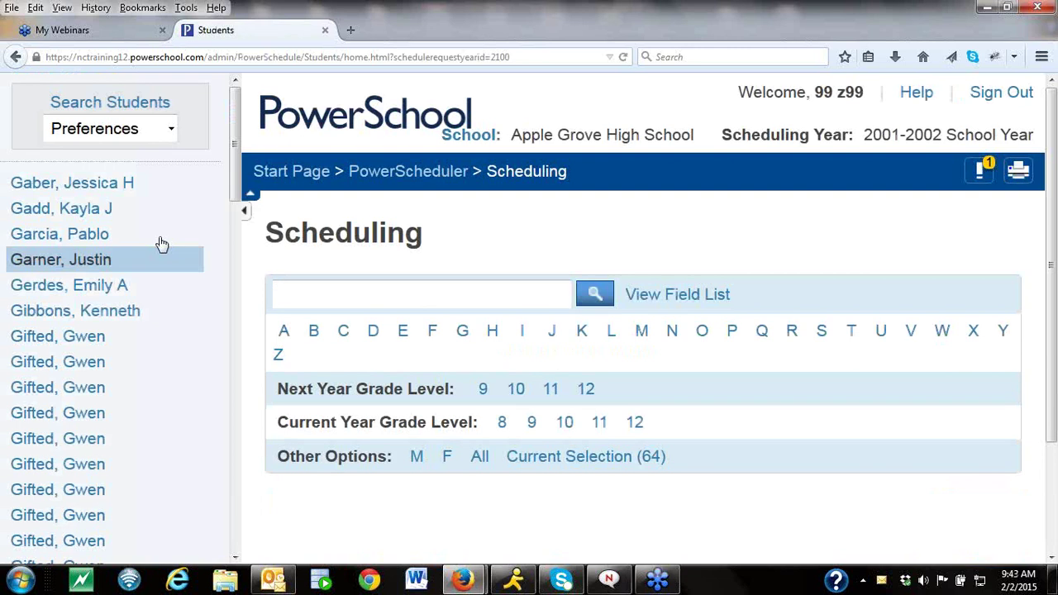
# Open the first student's Requests tab and start a new course request.
pyautogui.click(124, 190)
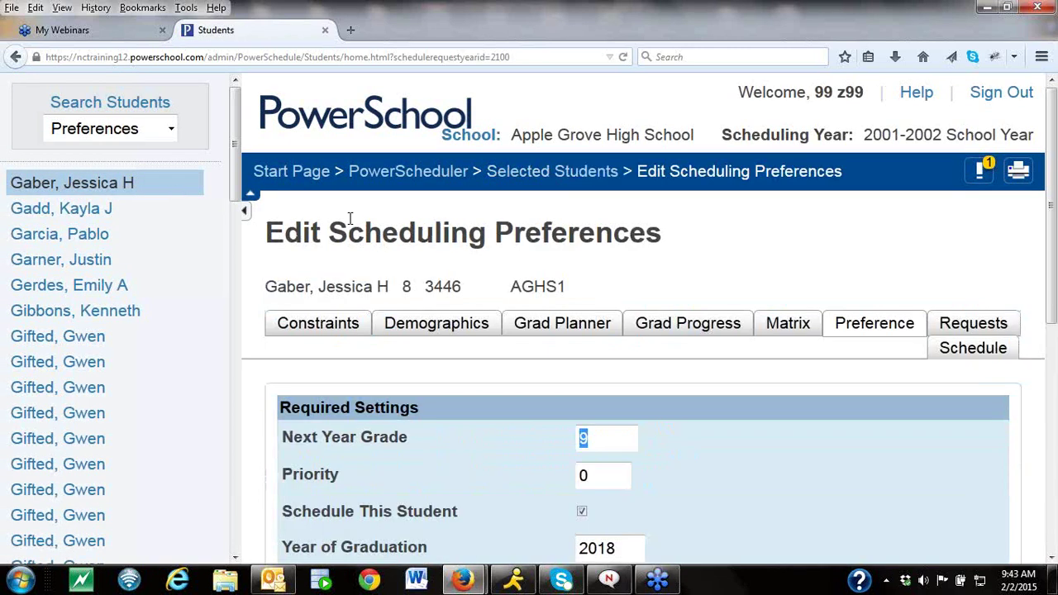
pyautogui.click(956, 324)
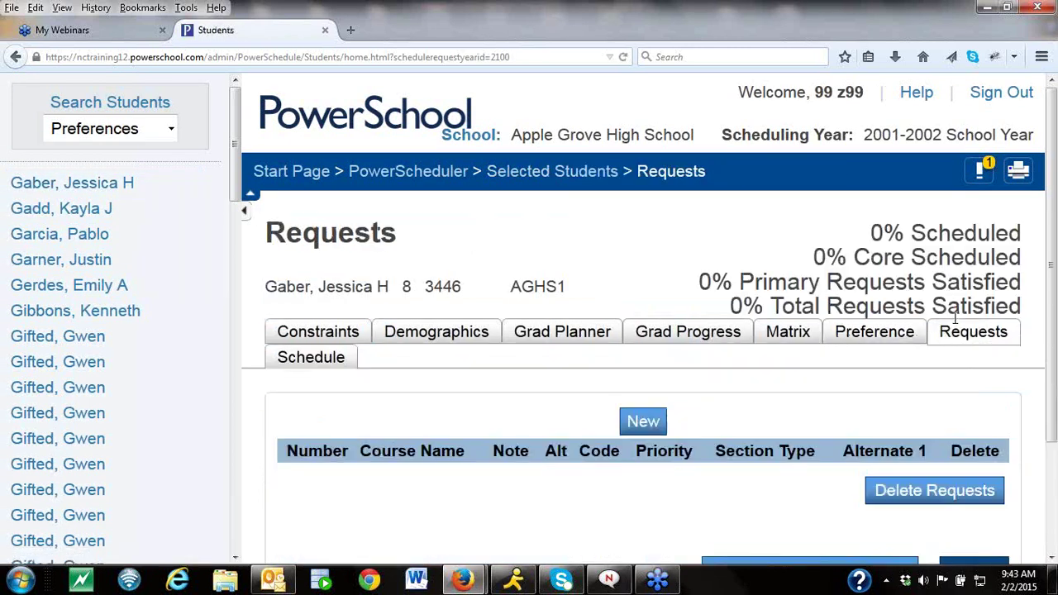
pyautogui.click(641, 421)
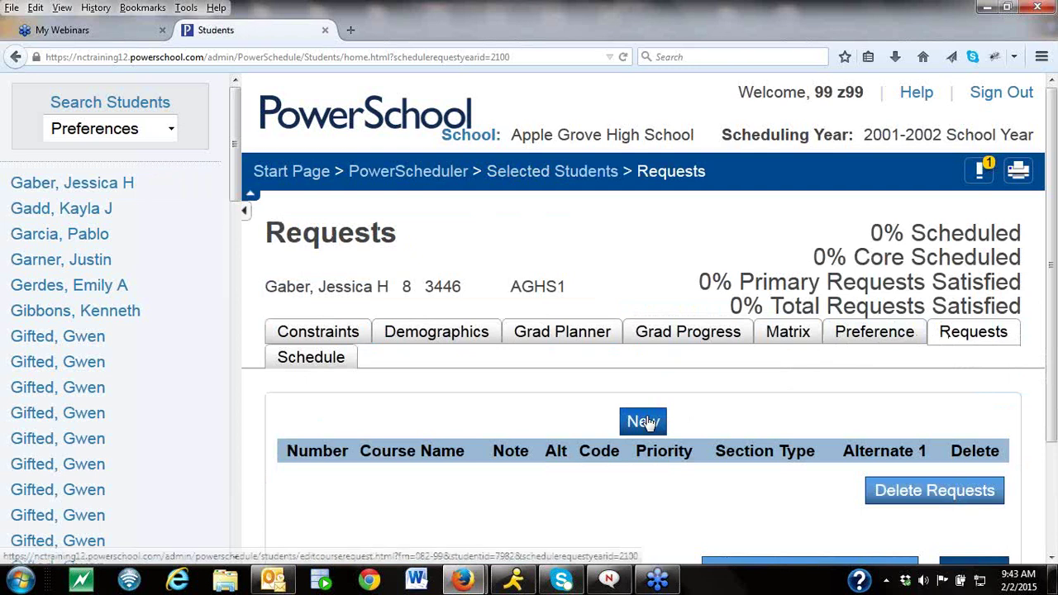
# Associate courses ART1100 Drawing and Design through ENG1000 English 1 as requests and submit them.
pyautogui.click(891, 337)
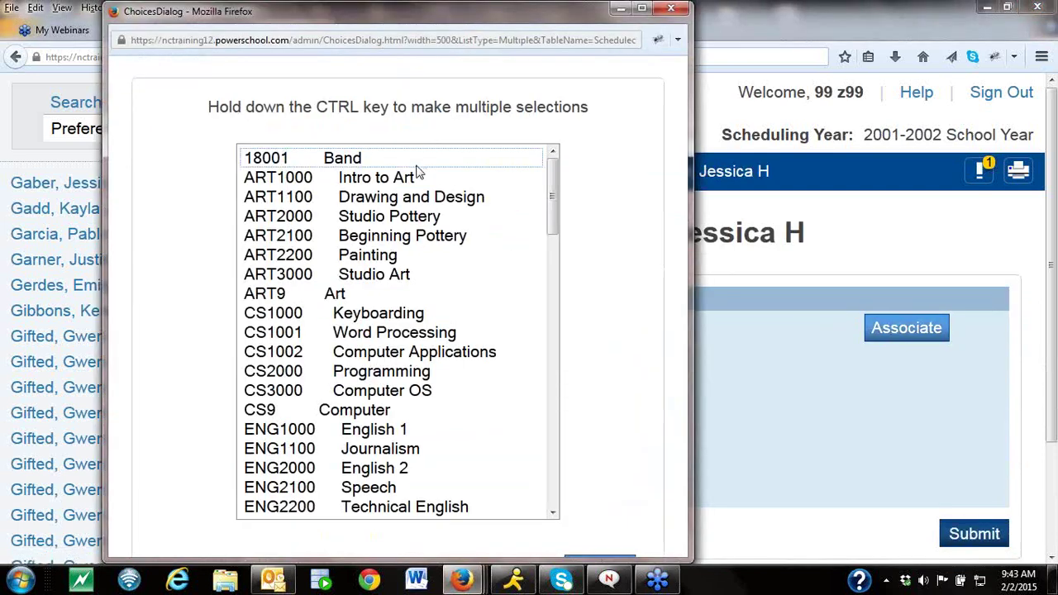
pyautogui.click(397, 201)
pyautogui.keyDown('shift'); pyautogui.click(382, 331); pyautogui.keyUp('shift')
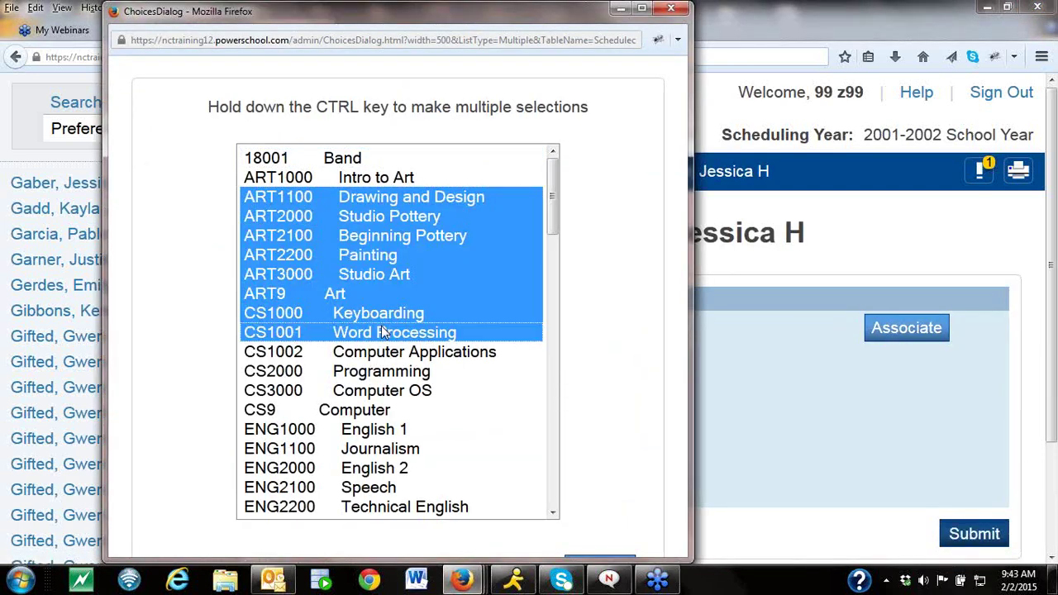
pyautogui.keyDown('shift'); pyautogui.click(366, 430); pyautogui.keyUp('shift')
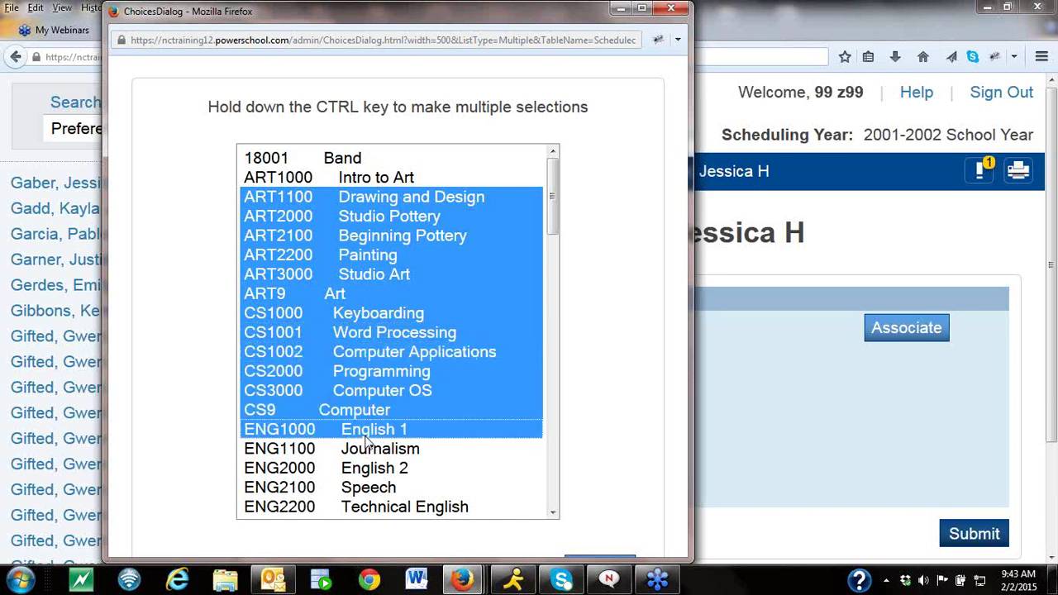
pyautogui.click(605, 561)
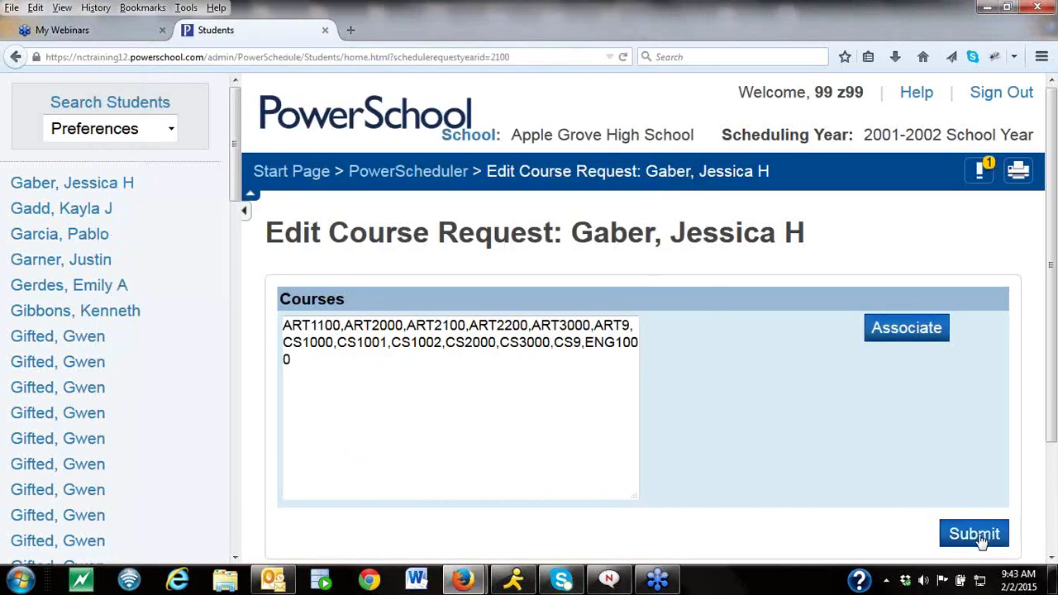
pyautogui.click(978, 534)
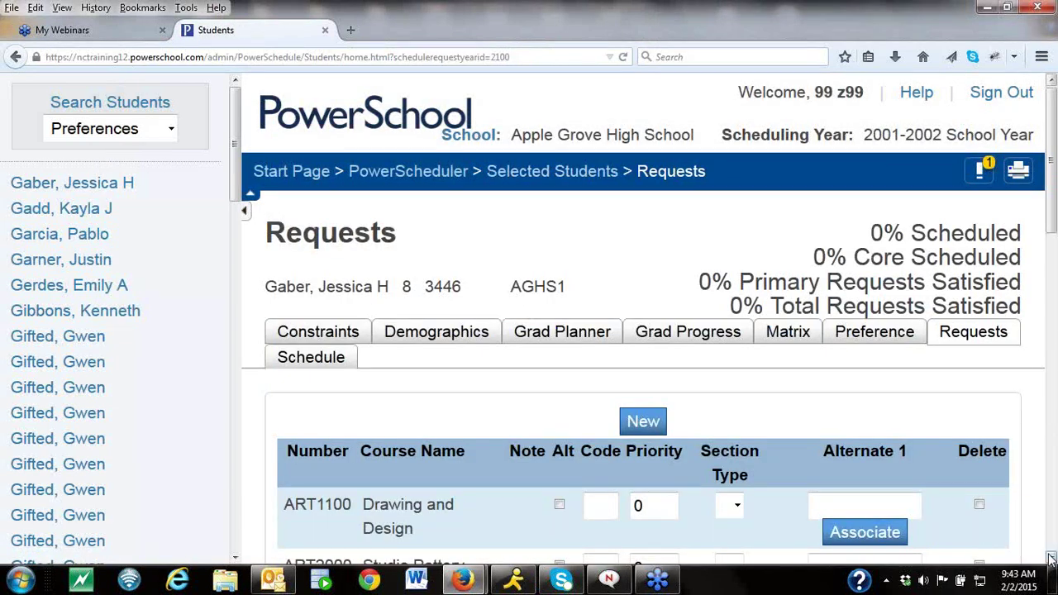
pyautogui.click(1050, 559)
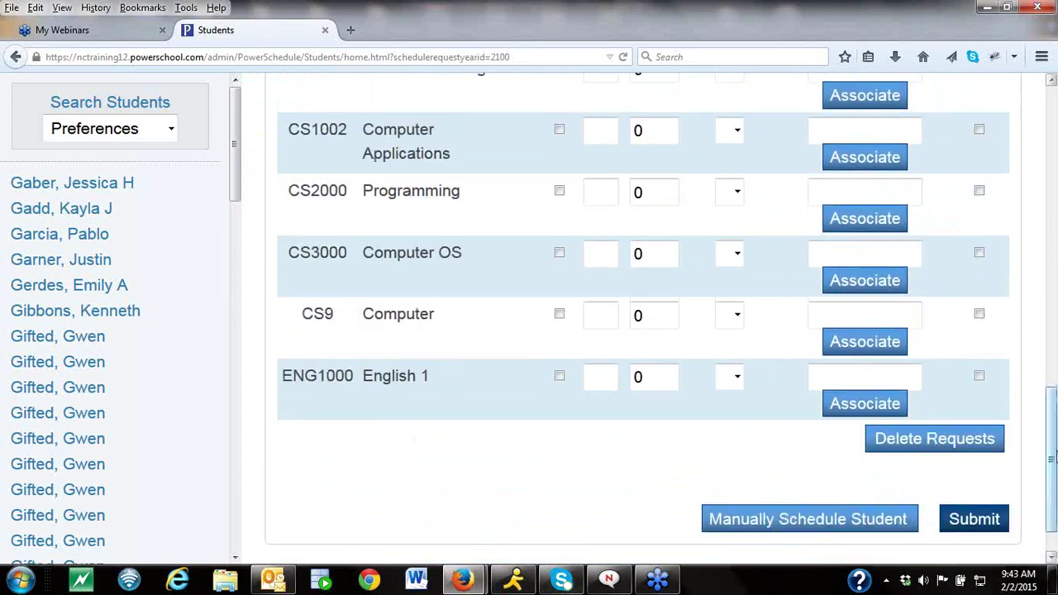
pyautogui.moveTo(1052, 467); pyautogui.dragTo(1053, 281)
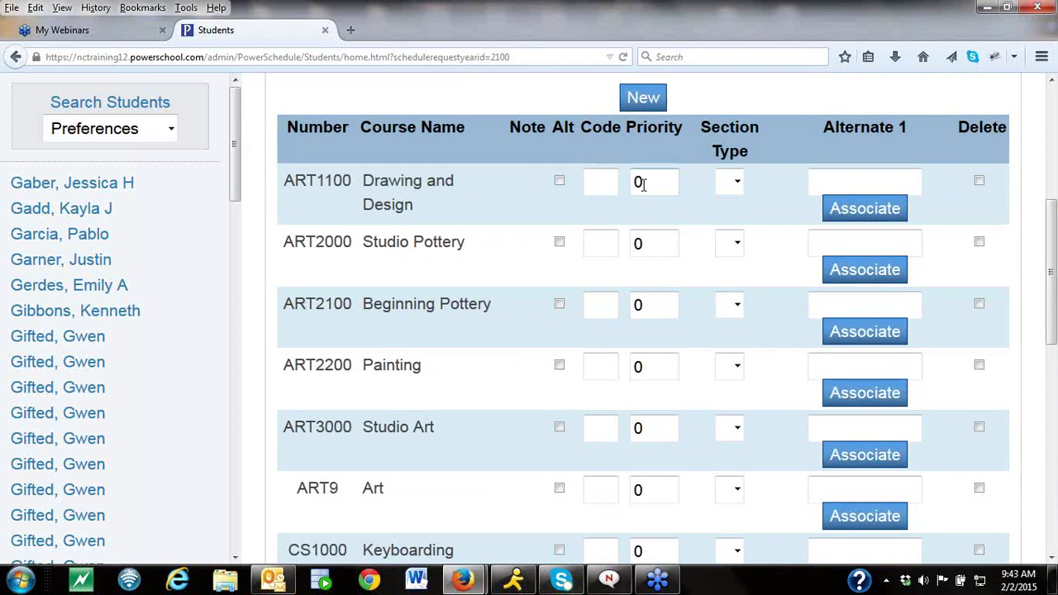
# Mark ART1100 as alternate and give ART1100, ART2000 and ART2100 request code E.
pyautogui.click(560, 181)
pyautogui.click(594, 182)
pyautogui.write('E')
pyautogui.click(594, 244)
pyautogui.write('E')
pyautogui.click(596, 306)
pyautogui.write('E')
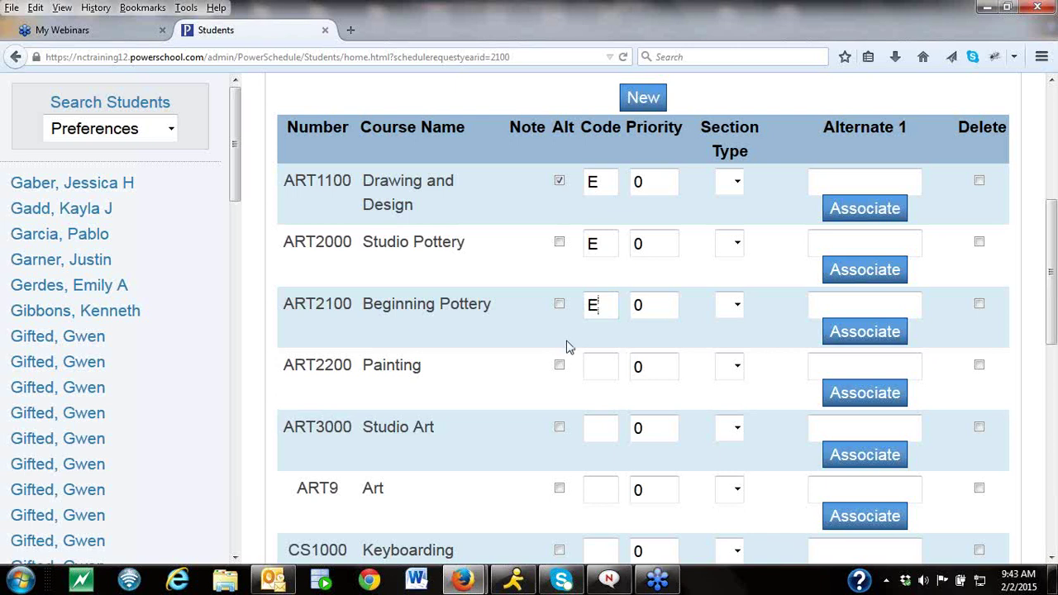
# Mark ART2200 as alternate with request code E and dismiss the code suggestions.
pyautogui.click(559, 364)
pyautogui.click(600, 366)
pyautogui.write('E')
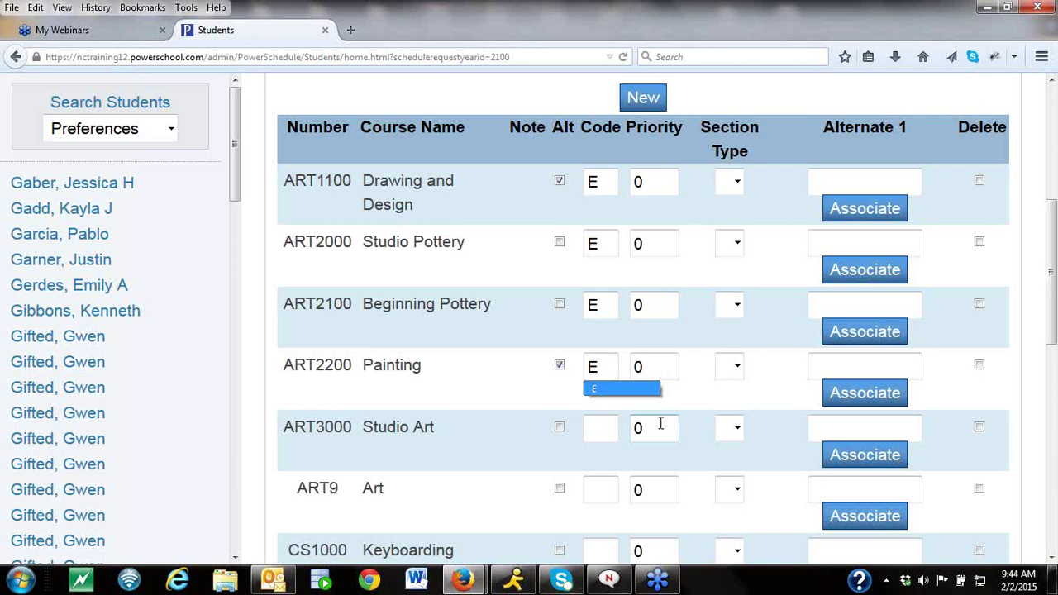
pyautogui.click(1049, 281)
pyautogui.moveTo(1050, 280)
pyautogui.mouseDown()
pyautogui.moveTo(1049, 207)
pyautogui.moveTo(1051, 285)
pyautogui.mouseUp()
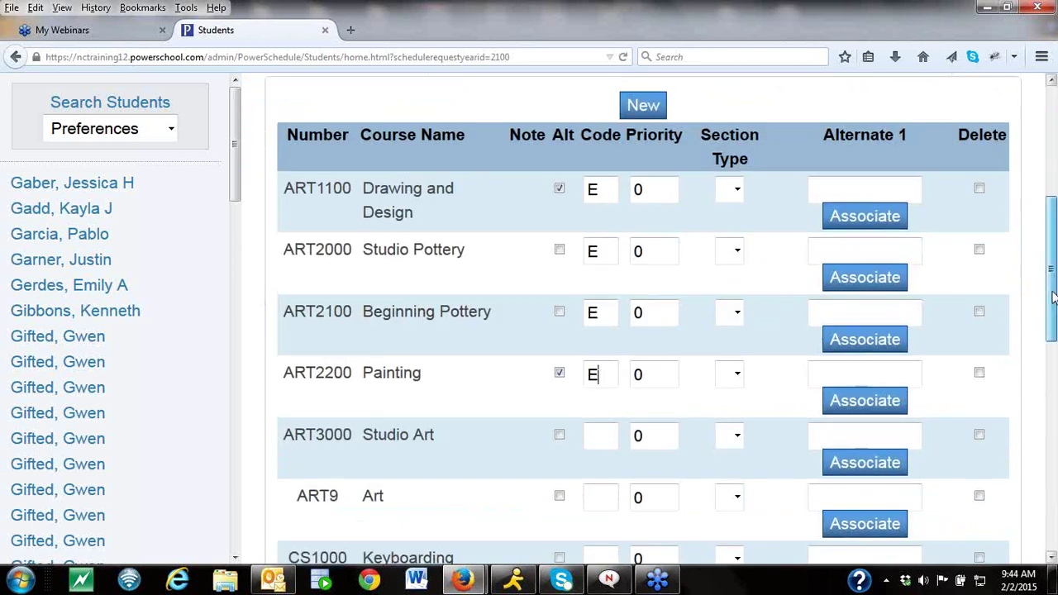
pyautogui.scroll(5, 1052, 297)
# Start a new course group from the current catalog for Apple Grove High School.
pyautogui.click(440, 161)
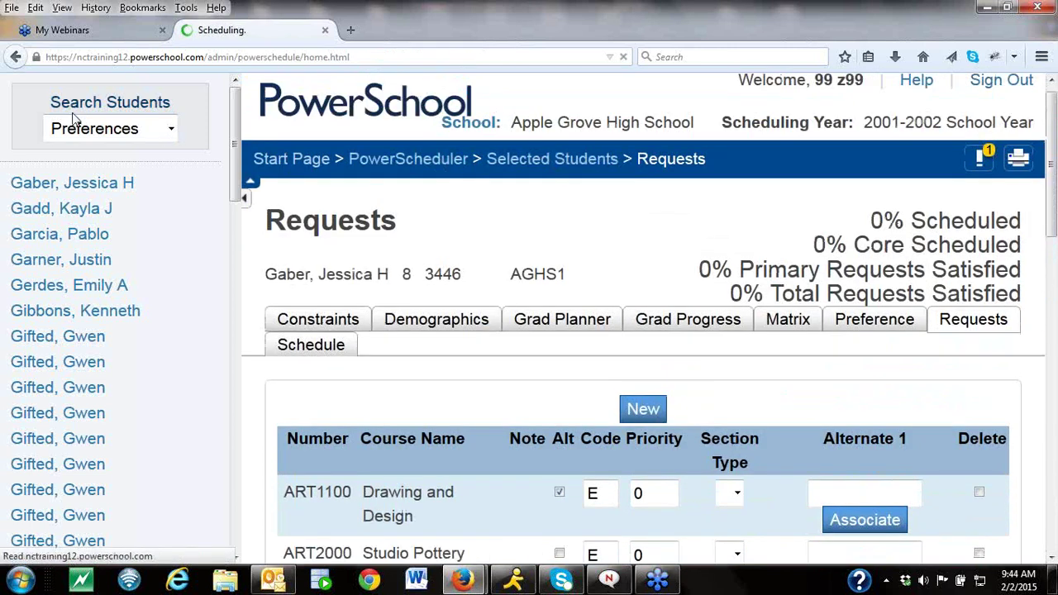
pyautogui.click(80, 136)
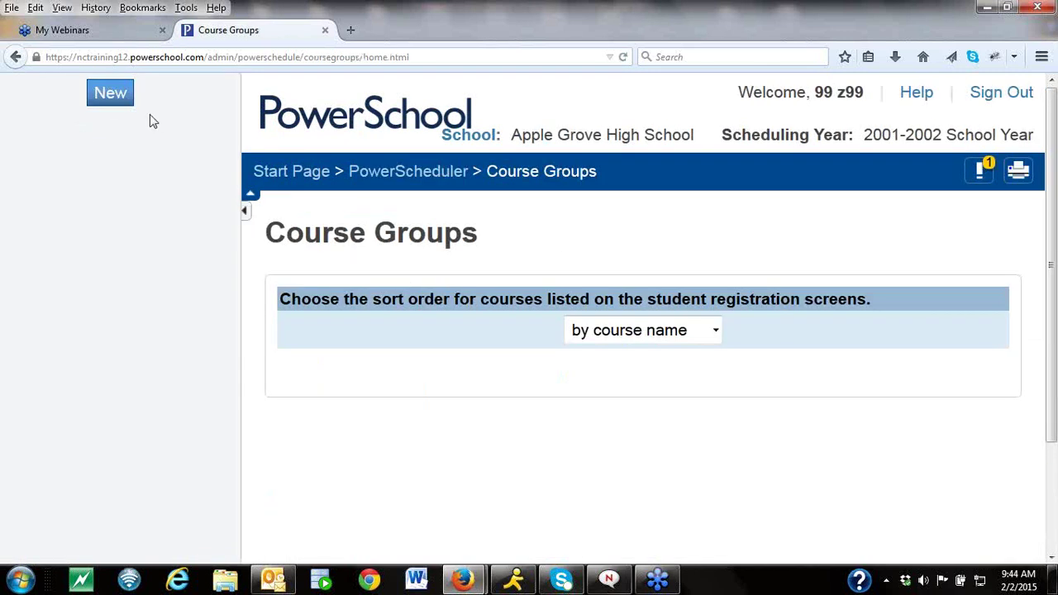
pyautogui.click(108, 98)
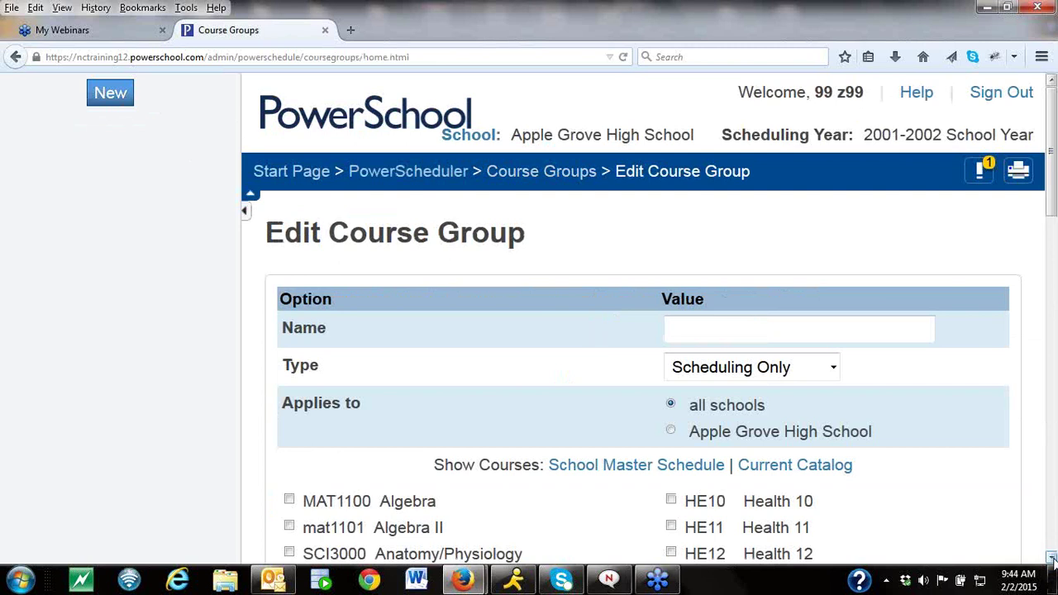
pyautogui.scroll(-5, 1051, 558)
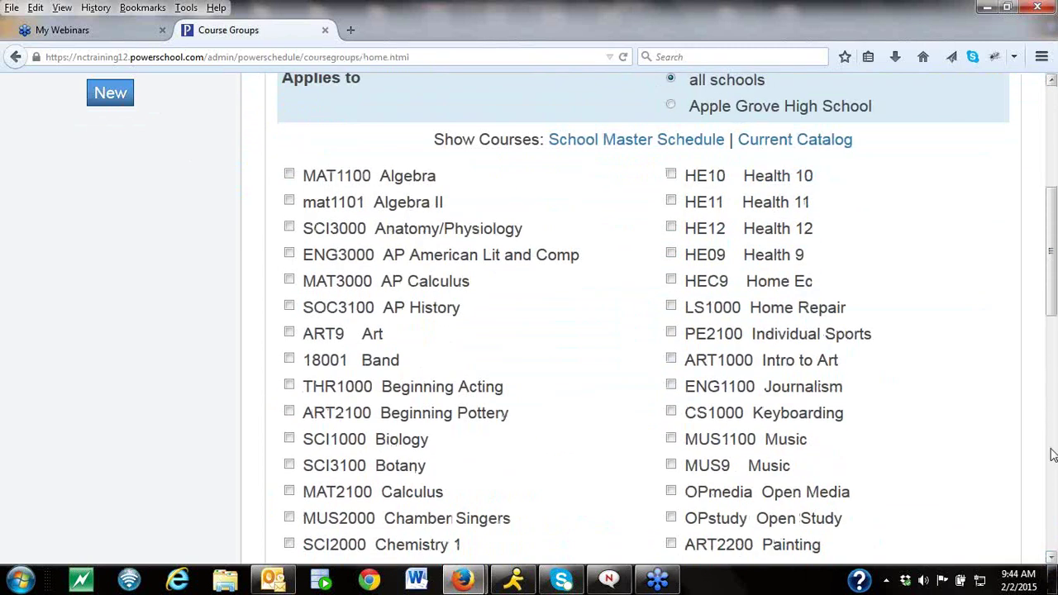
pyautogui.click(761, 151)
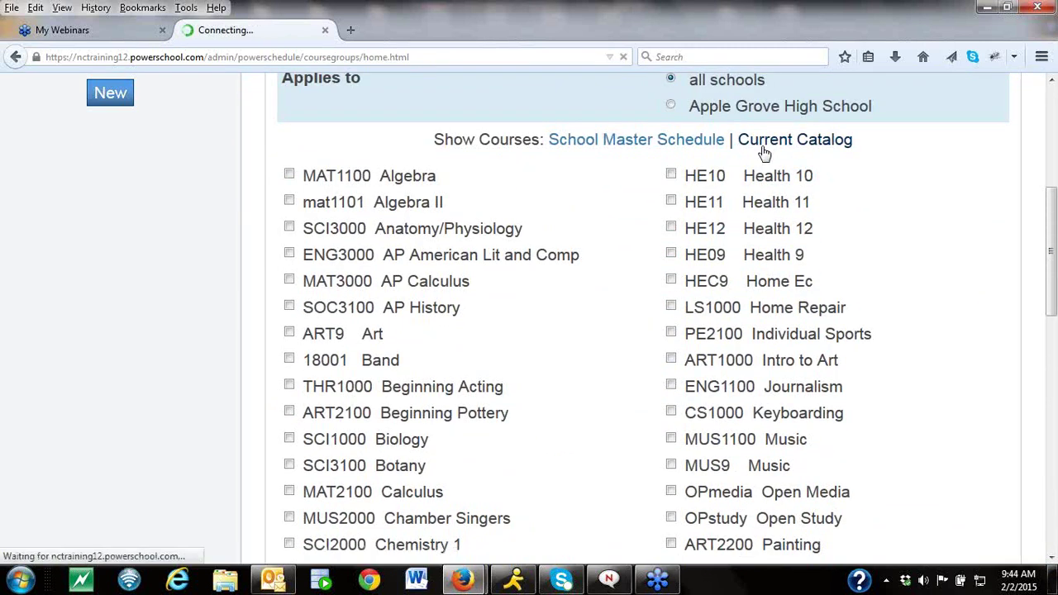
pyautogui.click(672, 431)
# Name the group '9th grade English', include ENG3100 Creative Writing, and submit.
pyautogui.click(710, 328)
pyautogui.write('9tjh')
pyautogui.press('BackSpace')
pyautogui.press('BackSpace')
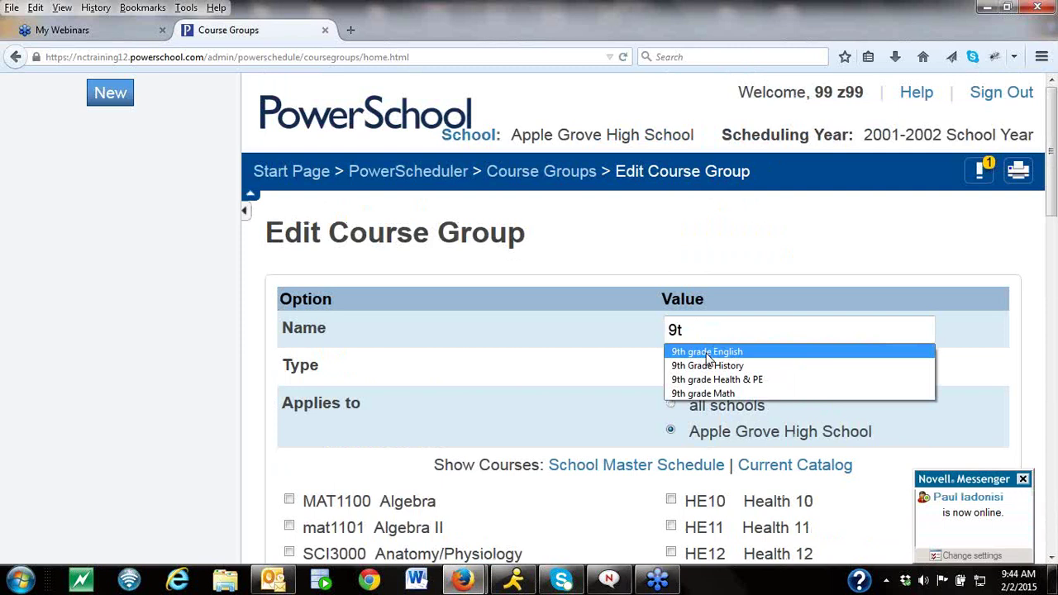
pyautogui.click(708, 353)
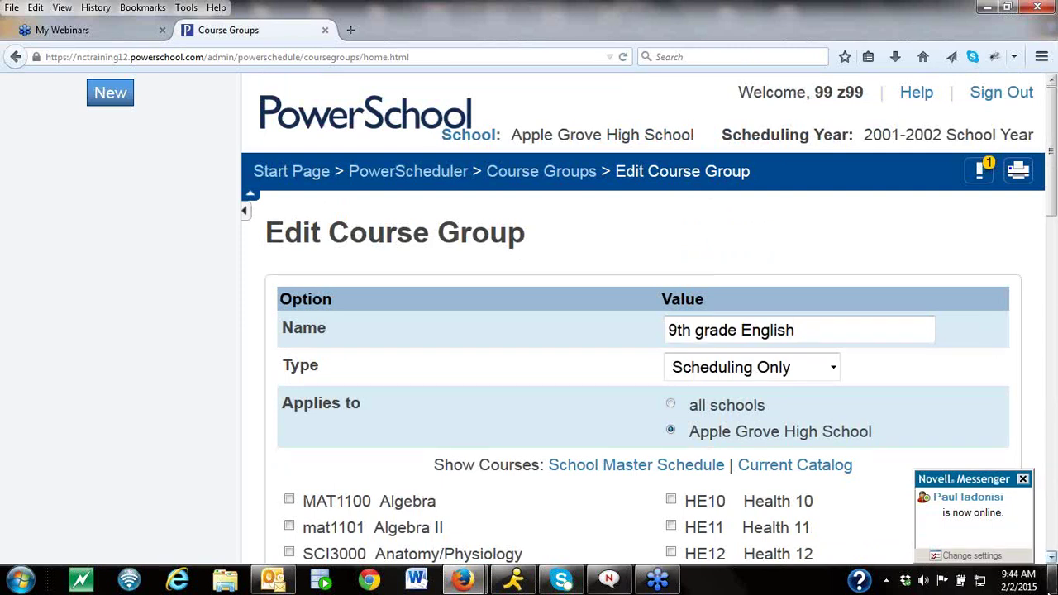
pyautogui.scroll(-10, 1051, 556)
pyautogui.scroll(-4, 1051, 558)
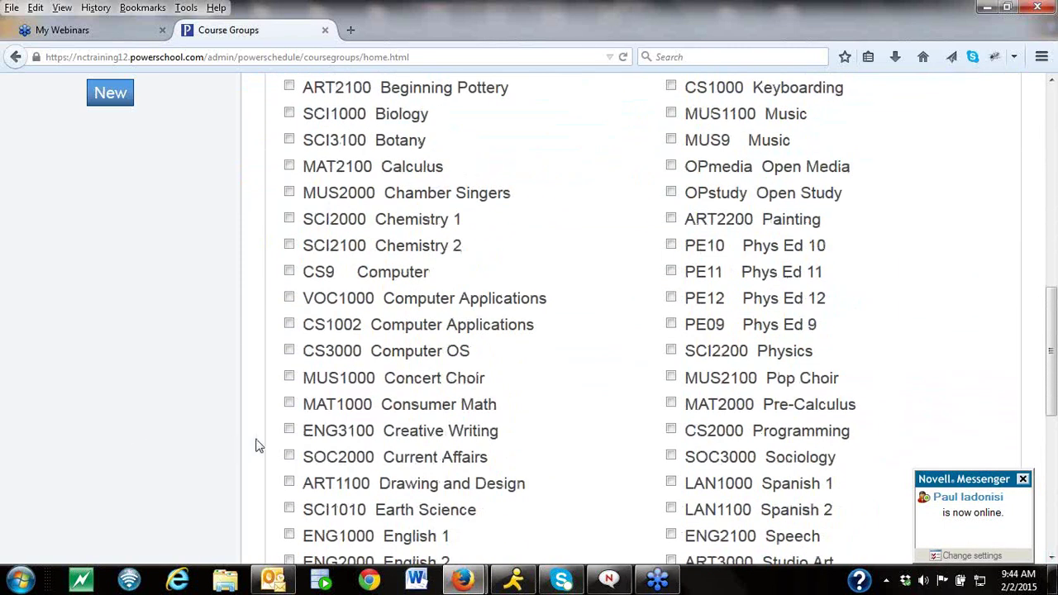
pyautogui.click(288, 428)
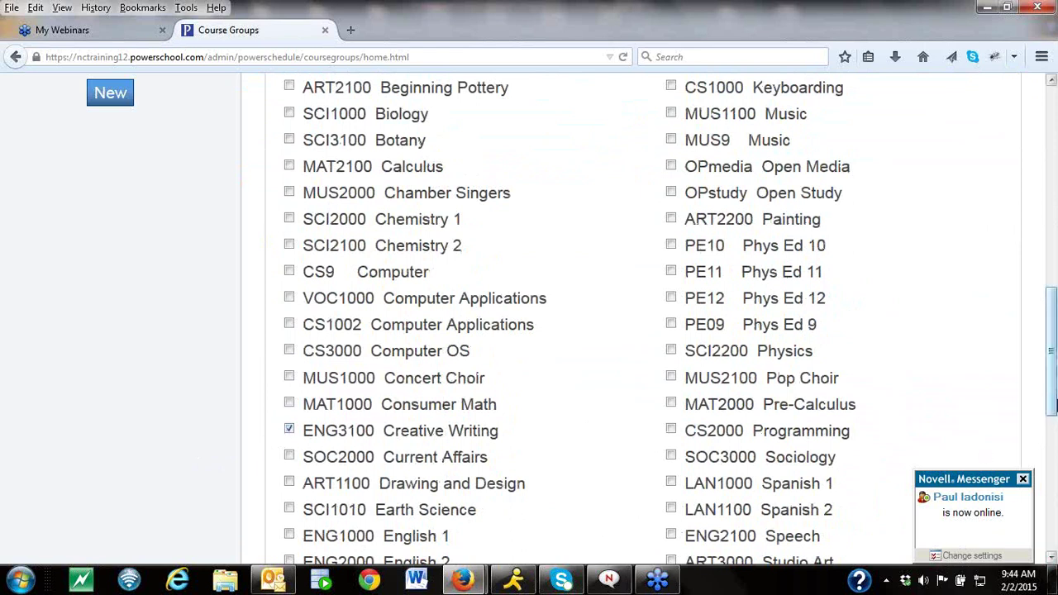
pyautogui.scroll(-10, 1052, 405)
pyautogui.scroll(7, 1052, 404)
pyautogui.scroll(-7, 1016, 446)
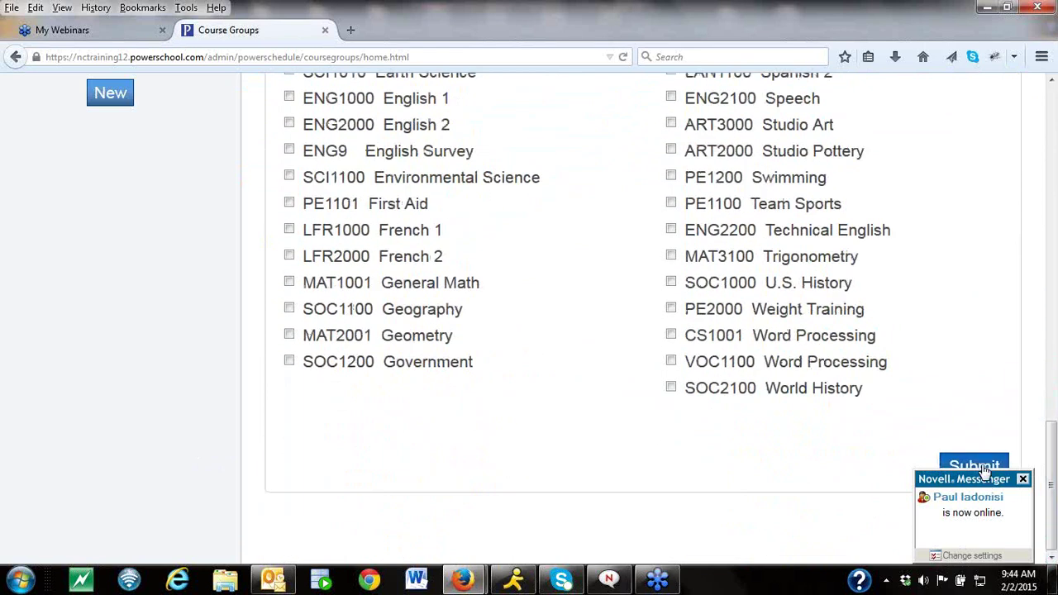
pyautogui.click(982, 465)
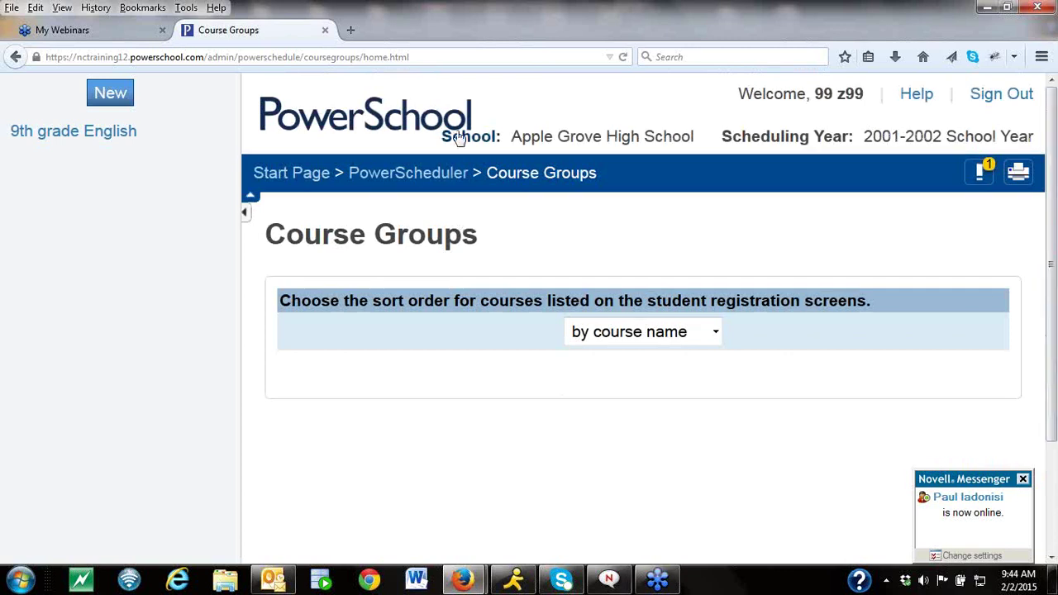
# Open Grade 10's request screen setup and start a new single-course requirement.
pyautogui.click(411, 173)
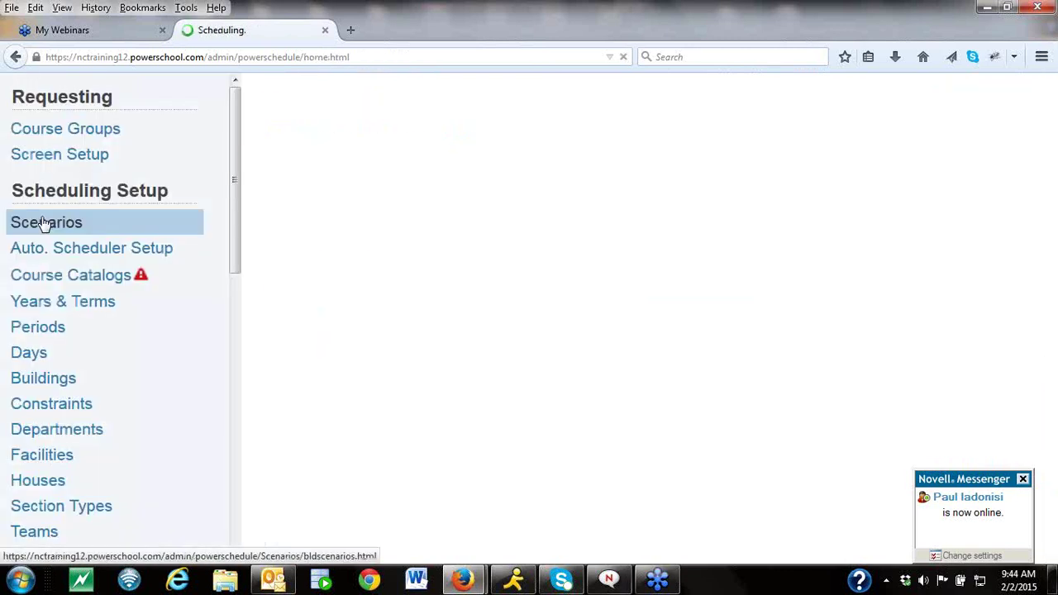
pyautogui.click(24, 159)
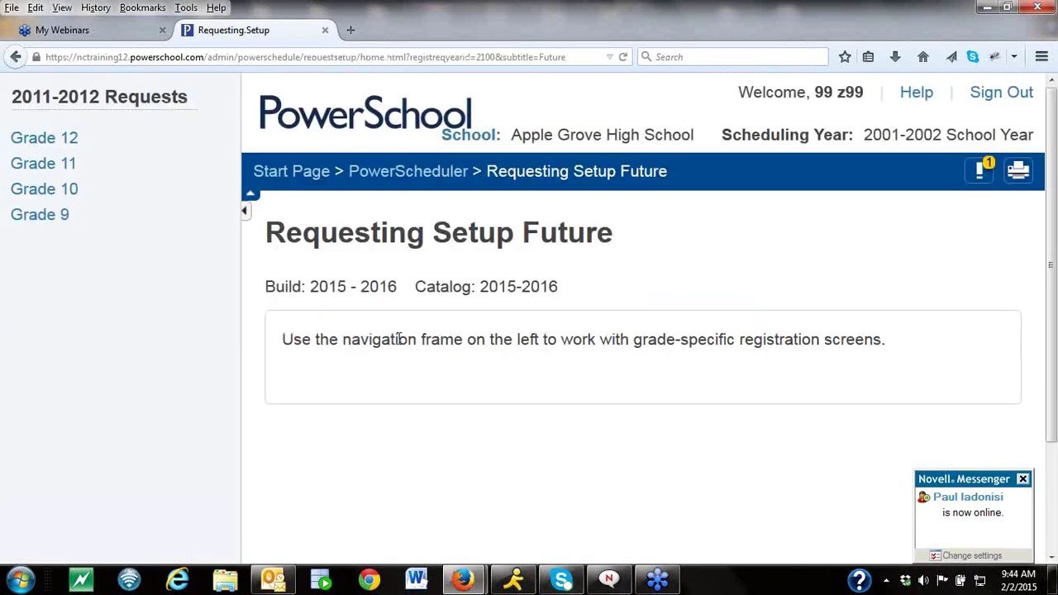
pyautogui.click(37, 191)
pyautogui.scroll(-3, 1055, 364)
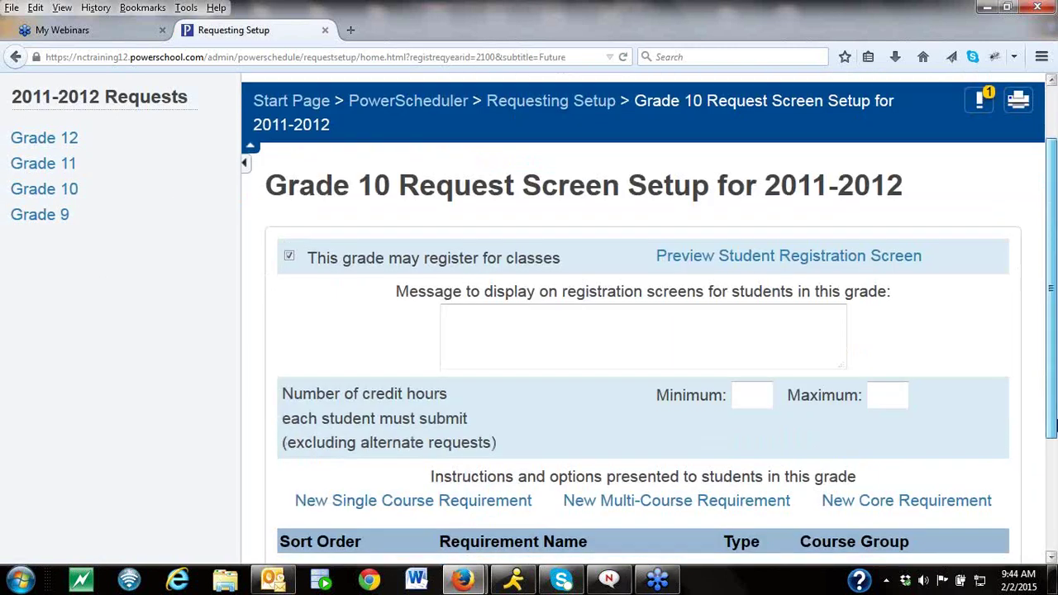
pyautogui.click(437, 406)
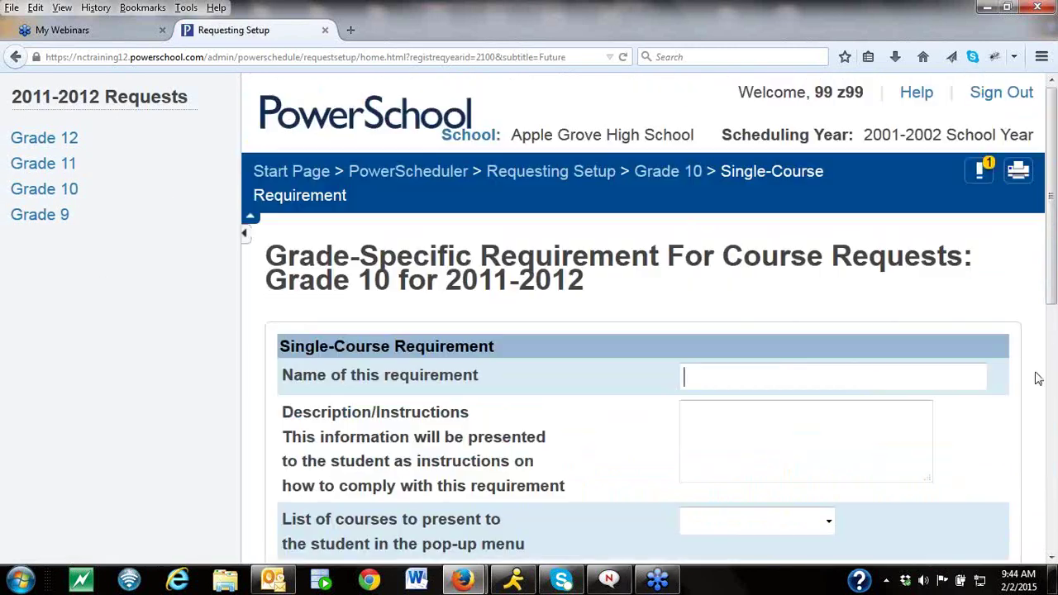
pyautogui.scroll(-5, 1052, 459)
pyautogui.scroll(-2, 1052, 458)
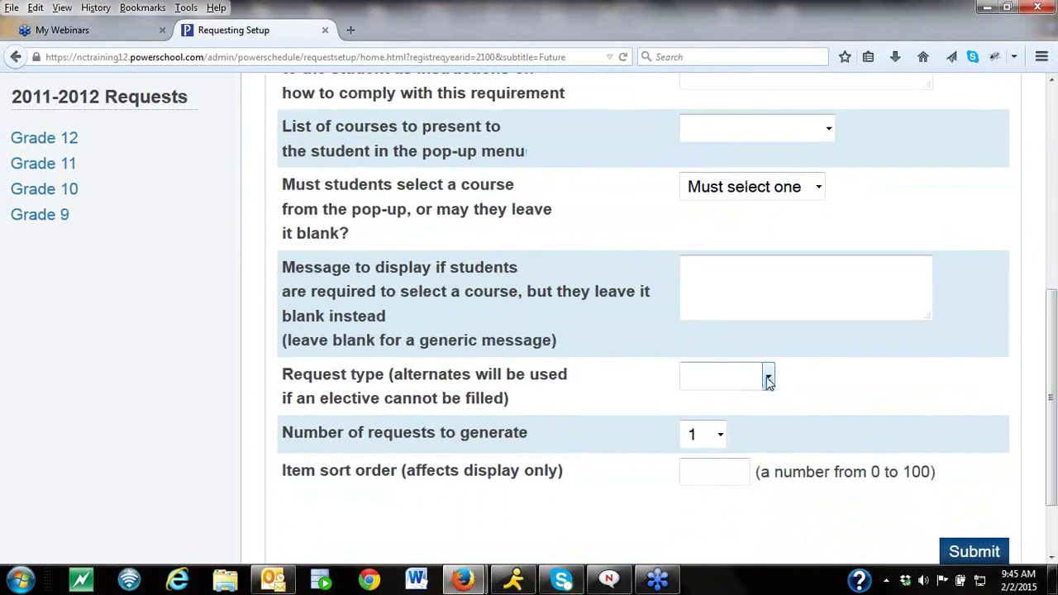
pyautogui.click(768, 378)
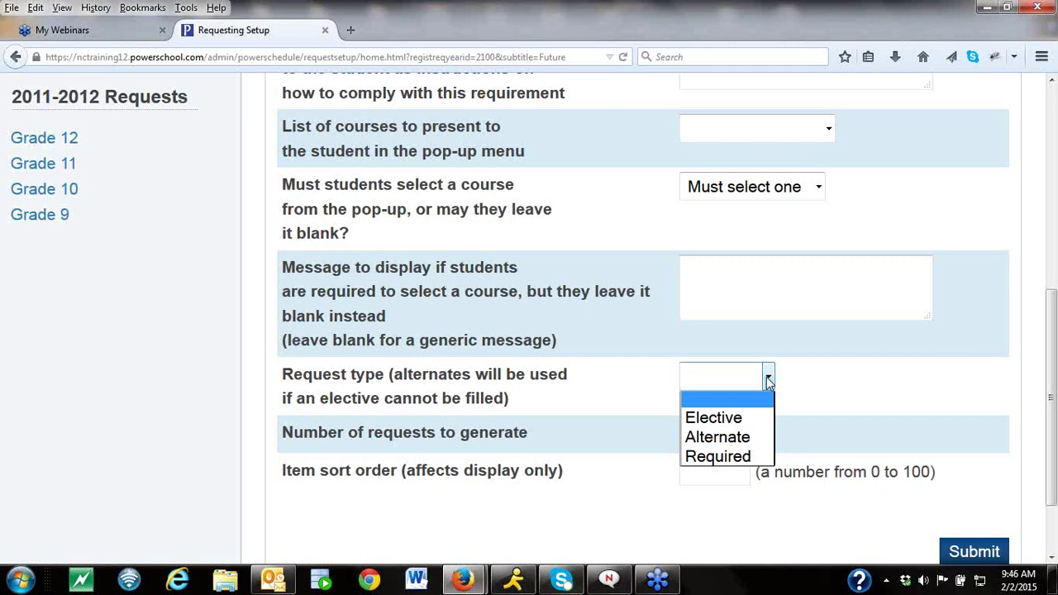
pyautogui.click(1051, 474)
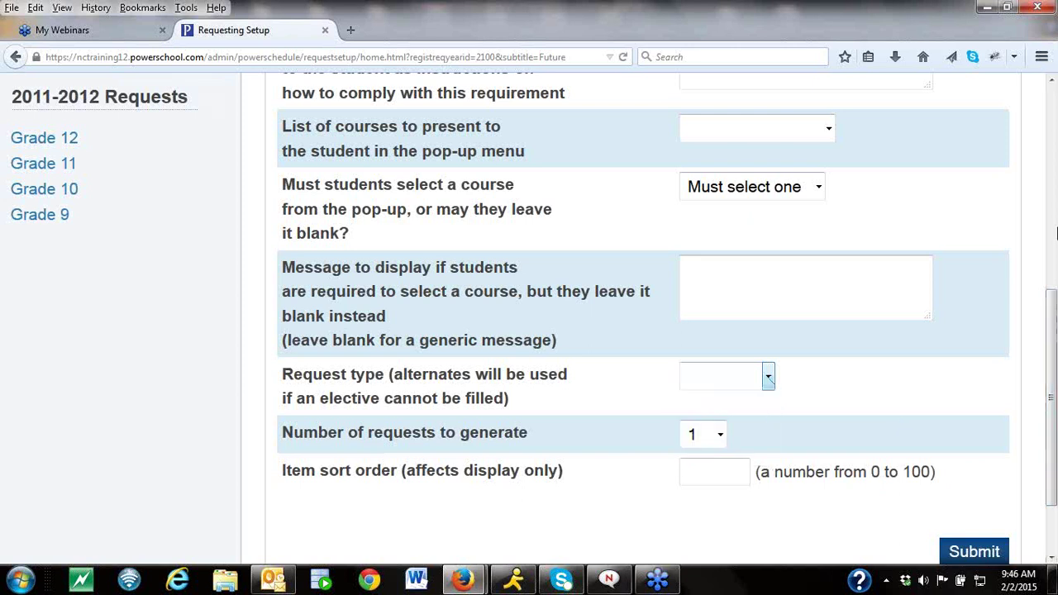
pyautogui.scroll(7, 1054, 206)
pyautogui.scroll(2, 1053, 152)
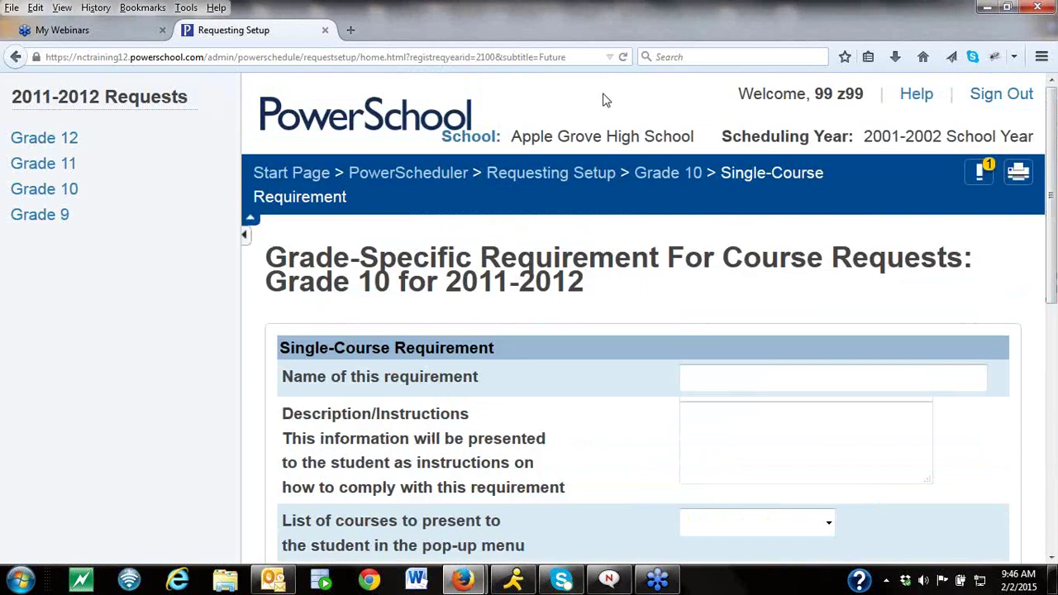
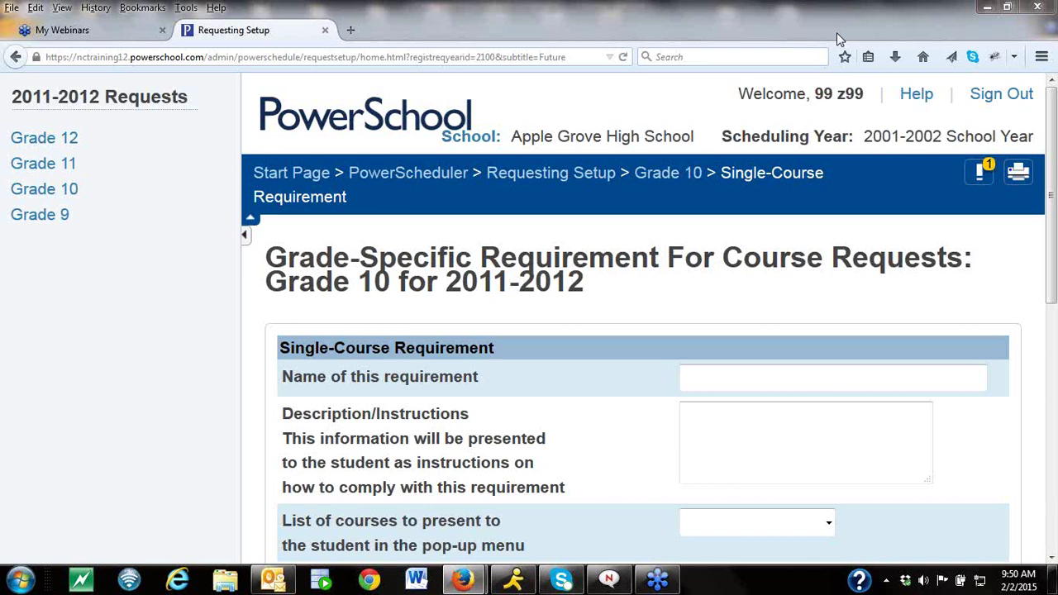
# Return to the PowerScheduler home, check the Course Catalogs list, then go to the Scenarios list.
pyautogui.click(447, 175)
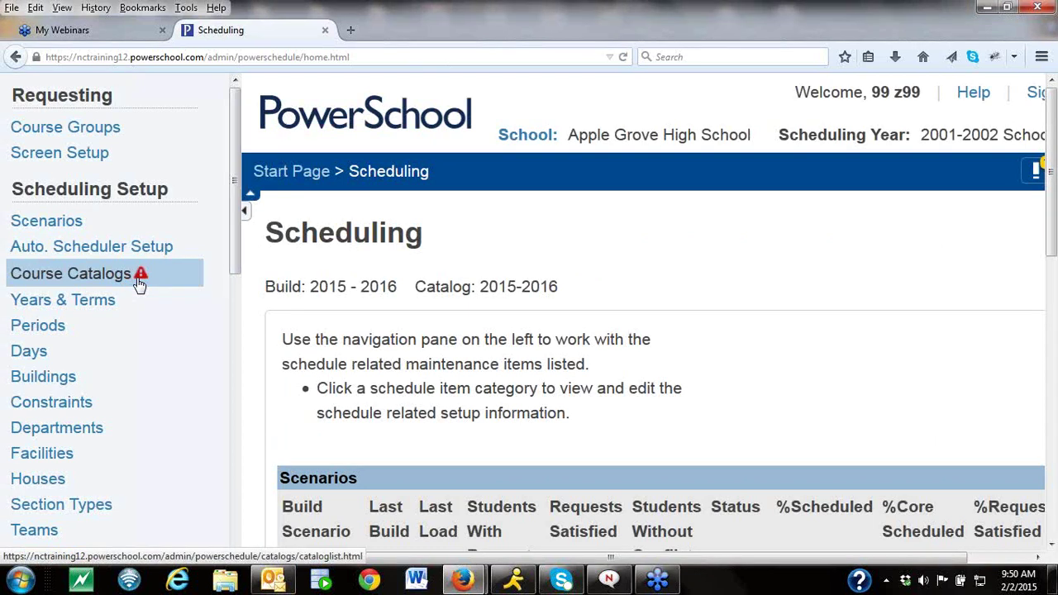
pyautogui.click(1051, 548)
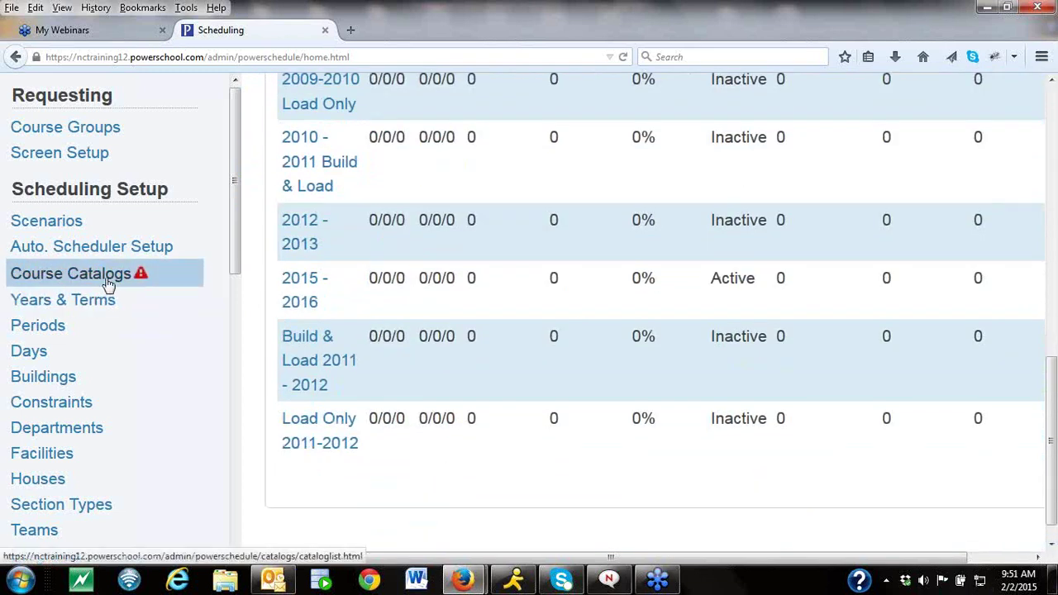
pyautogui.click(107, 284)
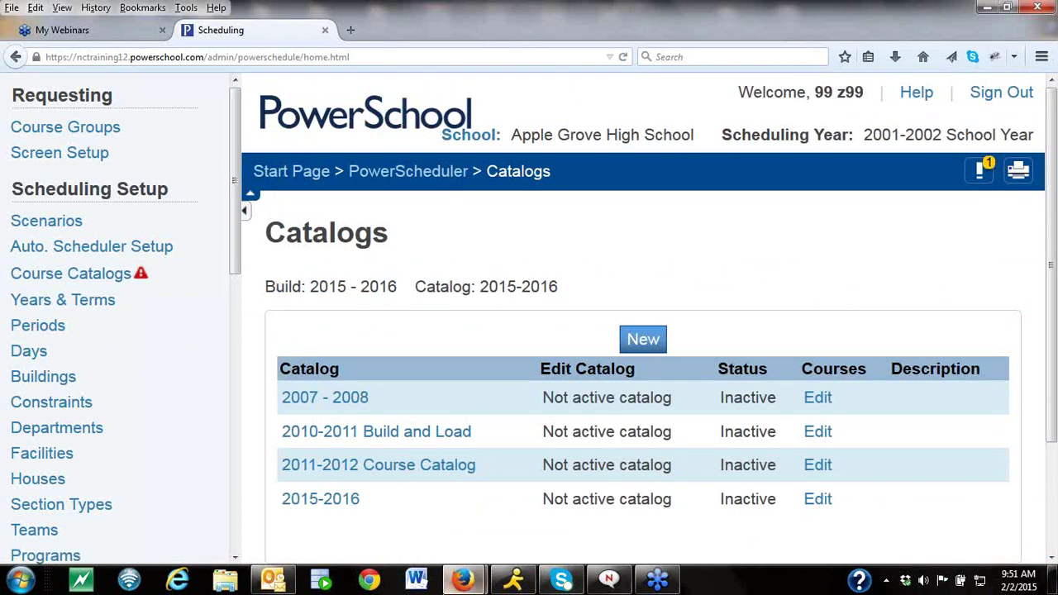
pyautogui.click(47, 221)
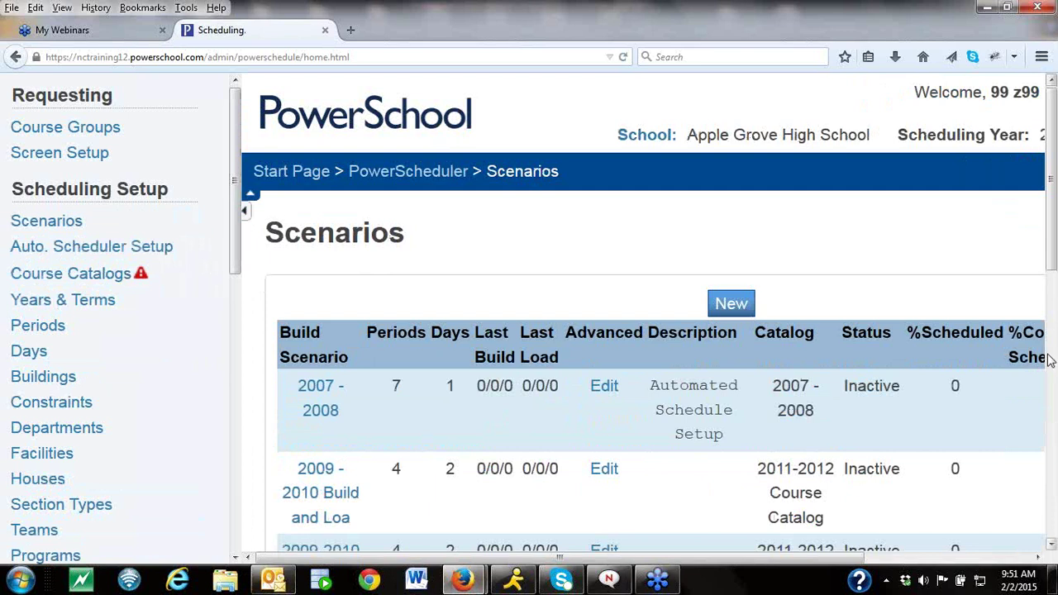
# Open the 2015 - 2016 build scenario and submit it with the 2015-2016 course catalog.
pyautogui.click(1051, 545)
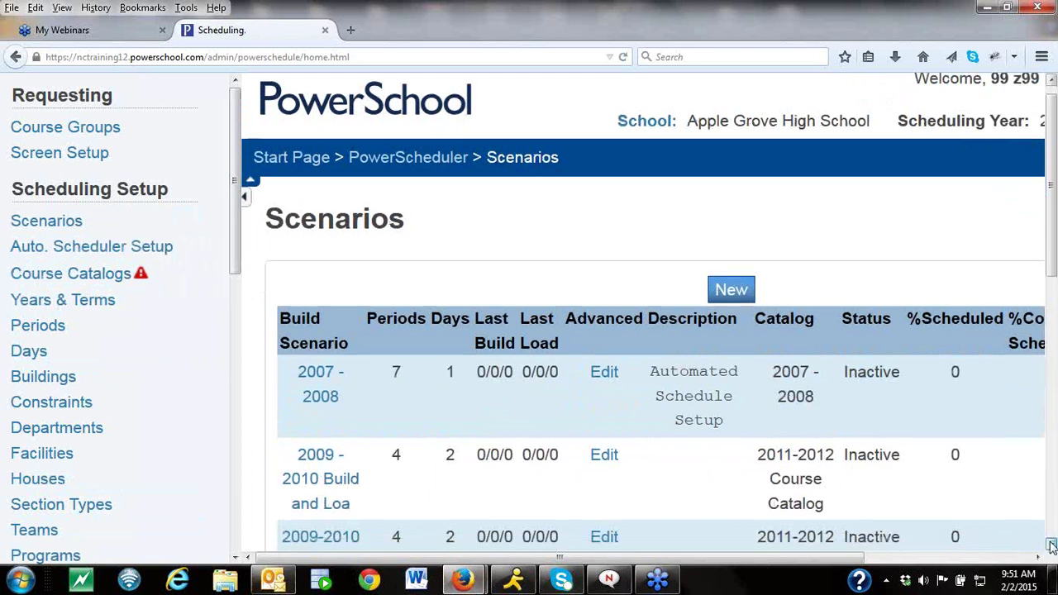
pyautogui.scroll(-7, 684, 331)
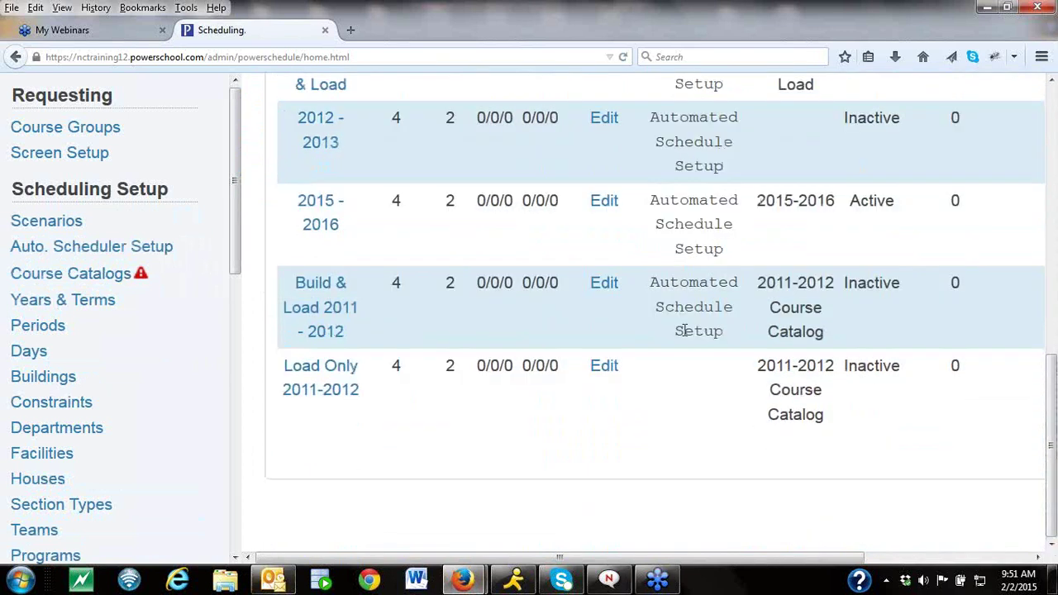
pyautogui.click(325, 213)
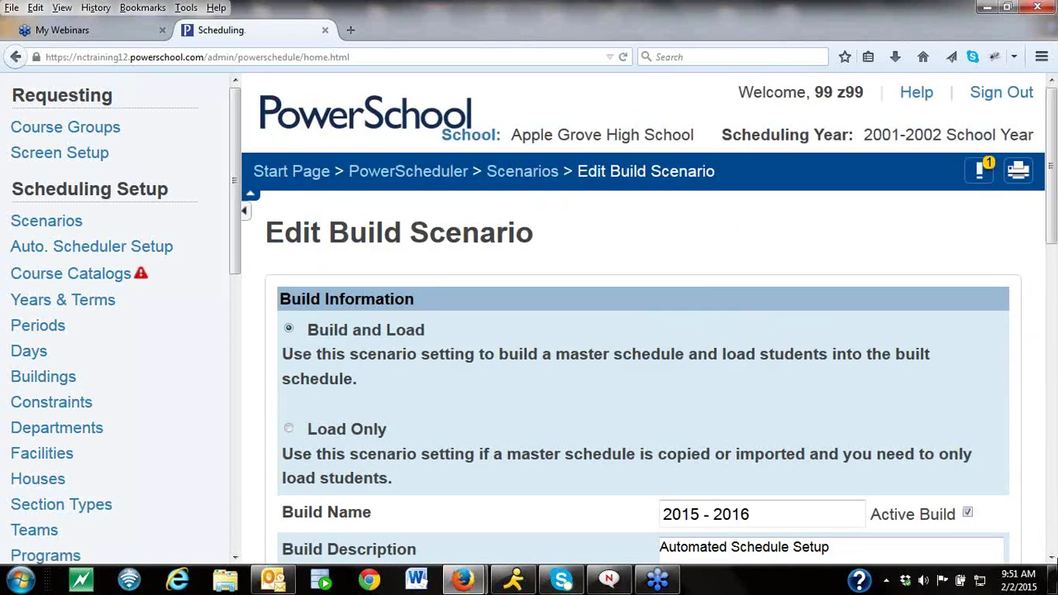
pyautogui.click(1051, 557)
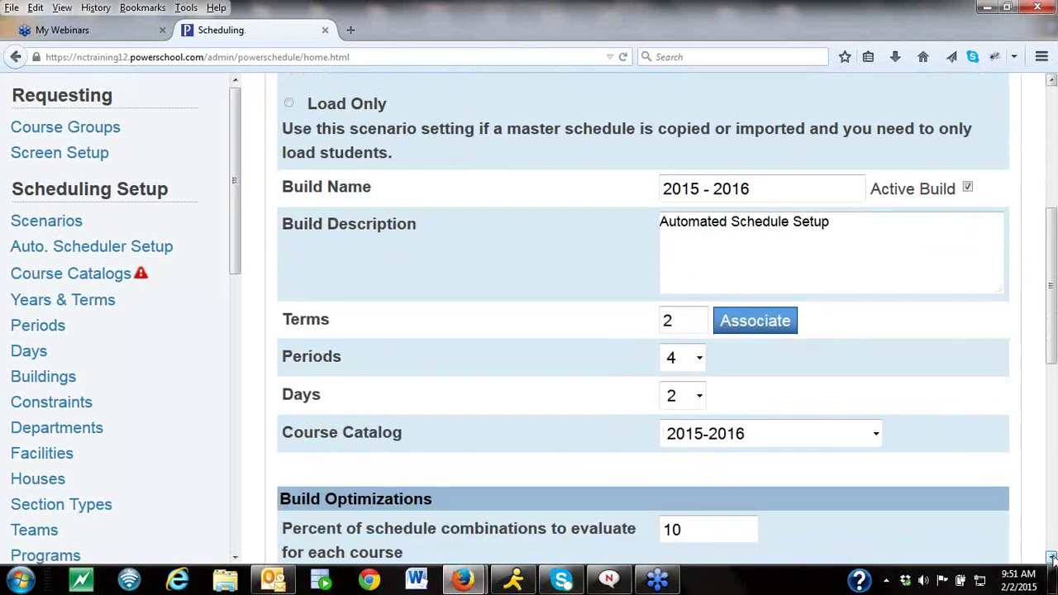
pyautogui.scroll(-2, 949, 491)
pyautogui.moveTo(1051, 361); pyautogui.dragTo(1046, 329)
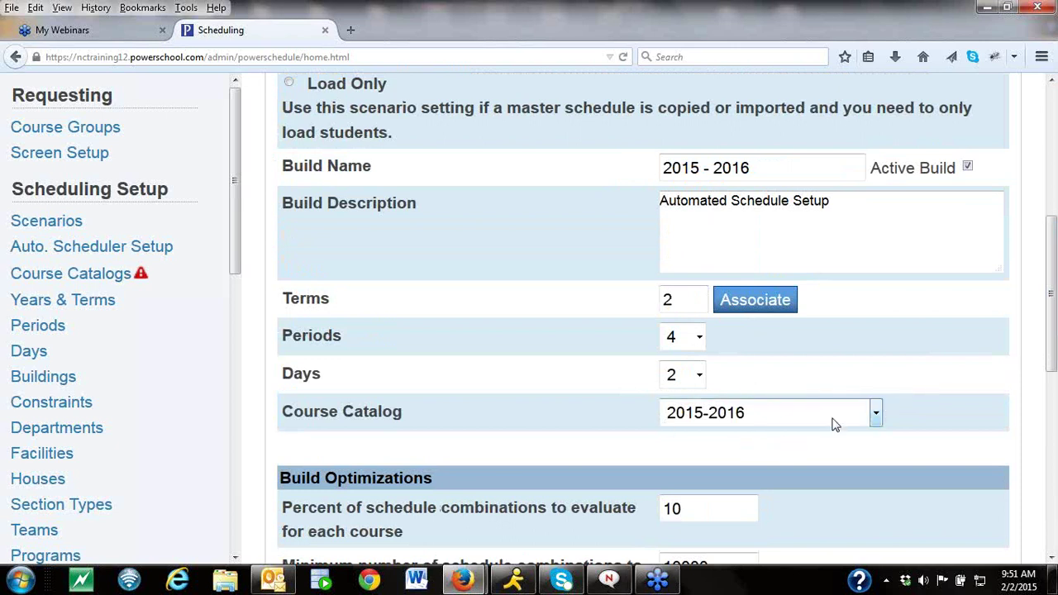
pyautogui.scroll(-10, 1054, 353)
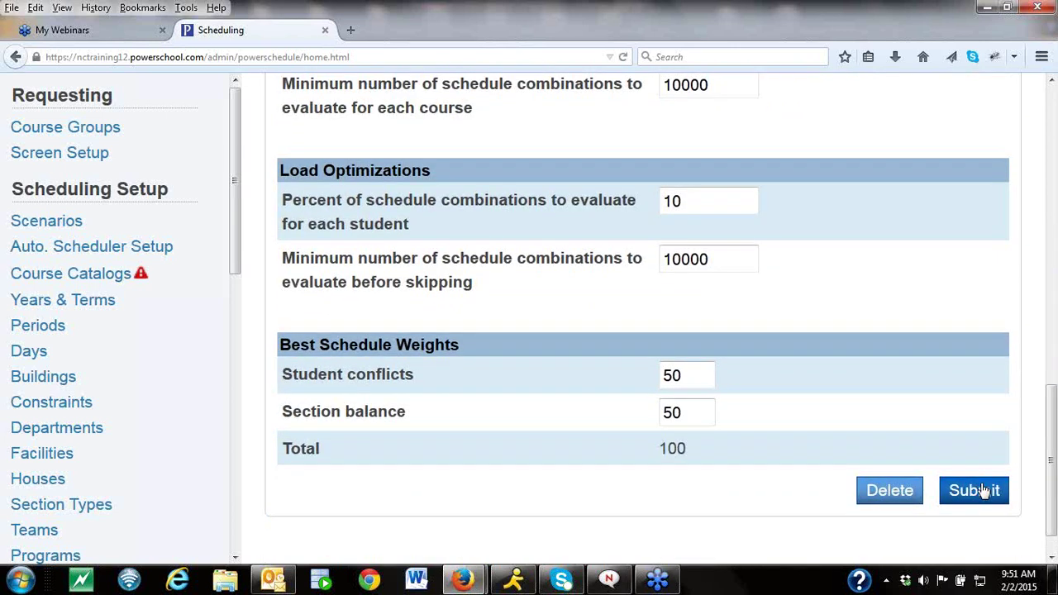
pyautogui.click(980, 490)
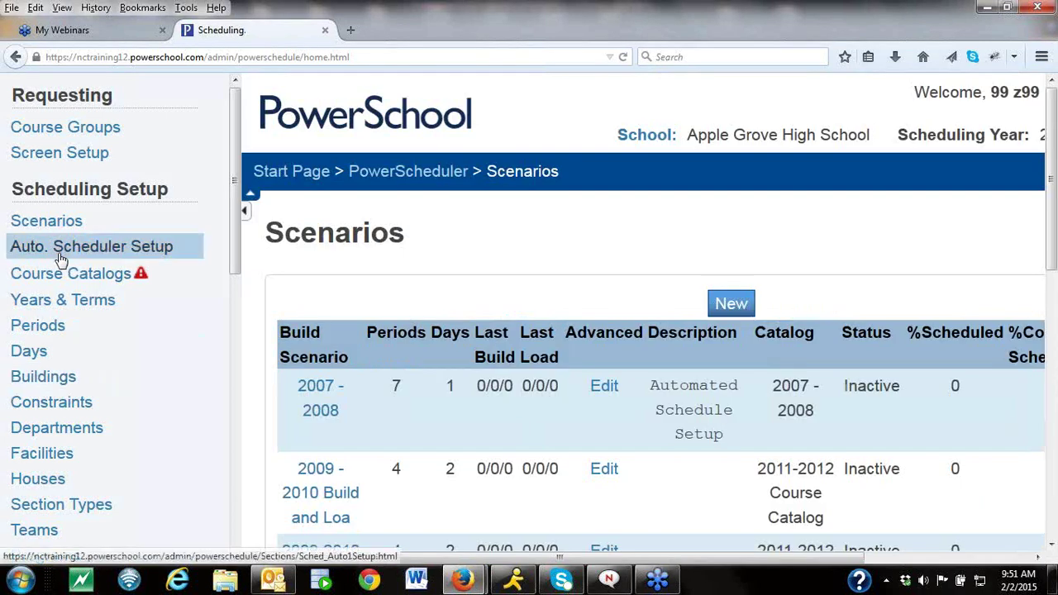
# Open the 2015-2016 course catalog for editing and scroll through its course checkbox list.
pyautogui.click(71, 280)
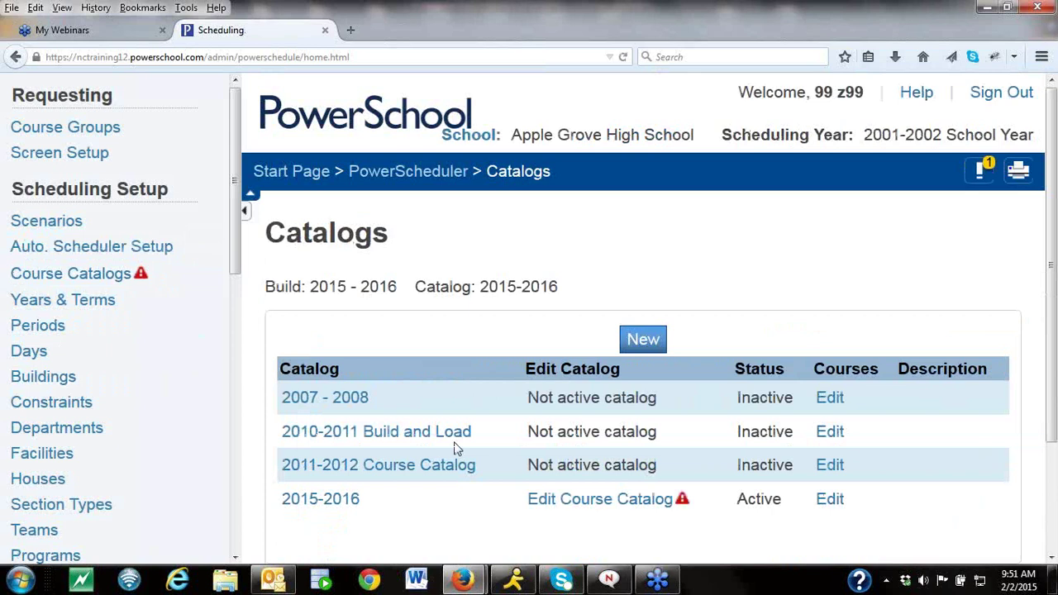
pyautogui.click(596, 506)
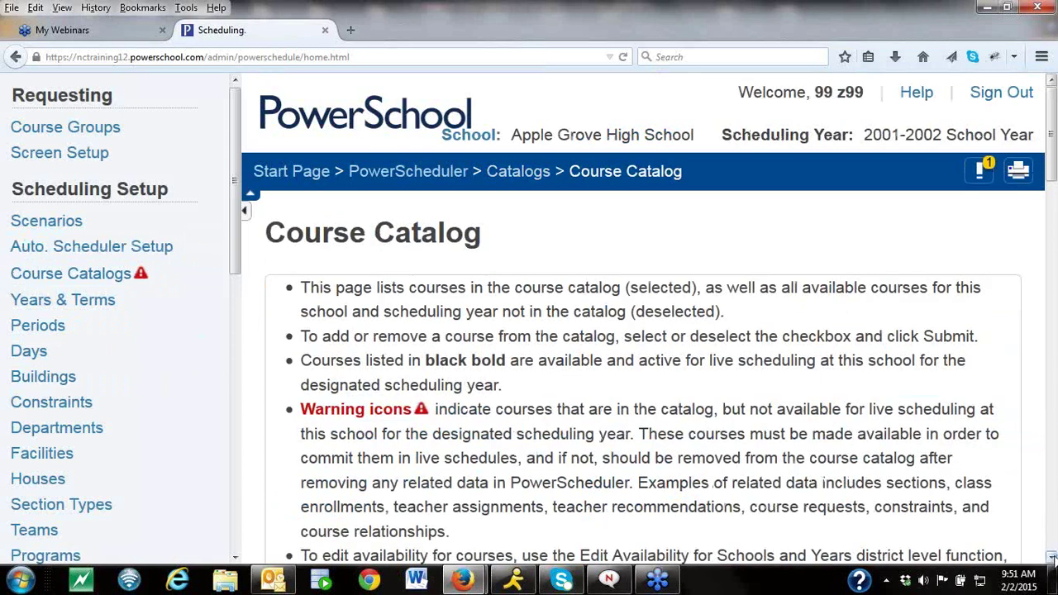
pyautogui.scroll(-12, 1052, 557)
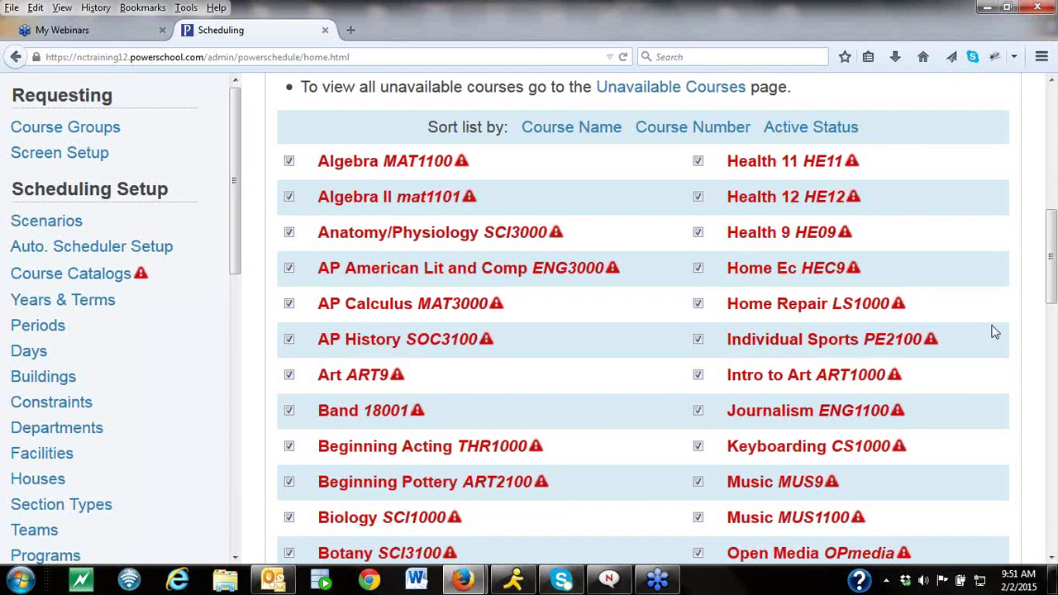
pyautogui.moveTo(229, 245); pyautogui.dragTo(236, 522)
# Set the schedule year to Full Year from the Set Schedule Year page.
pyautogui.click(21, 483)
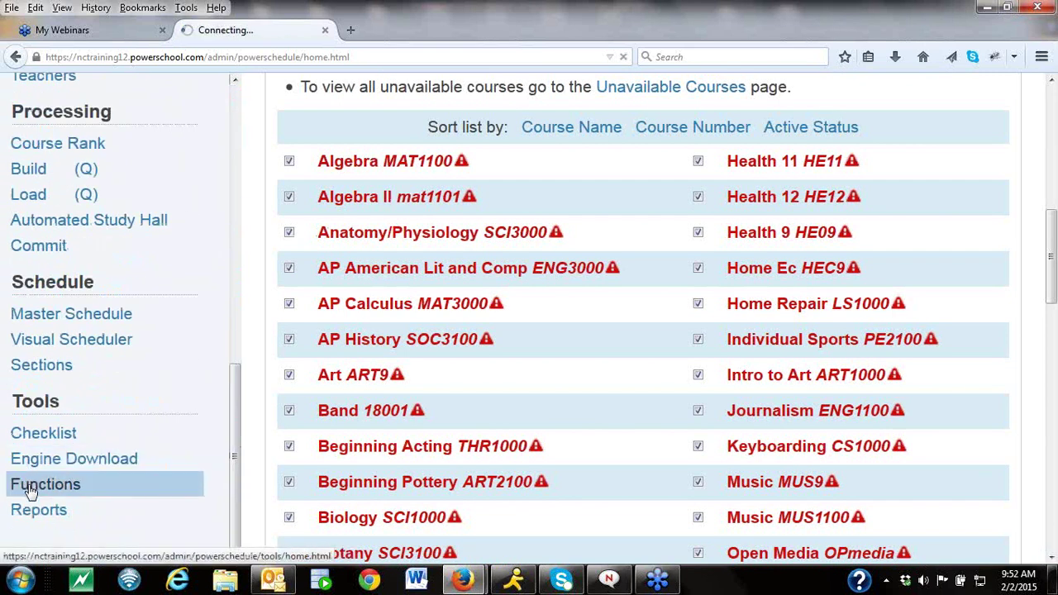
pyautogui.click(1051, 558)
pyautogui.scroll(-10, 1051, 558)
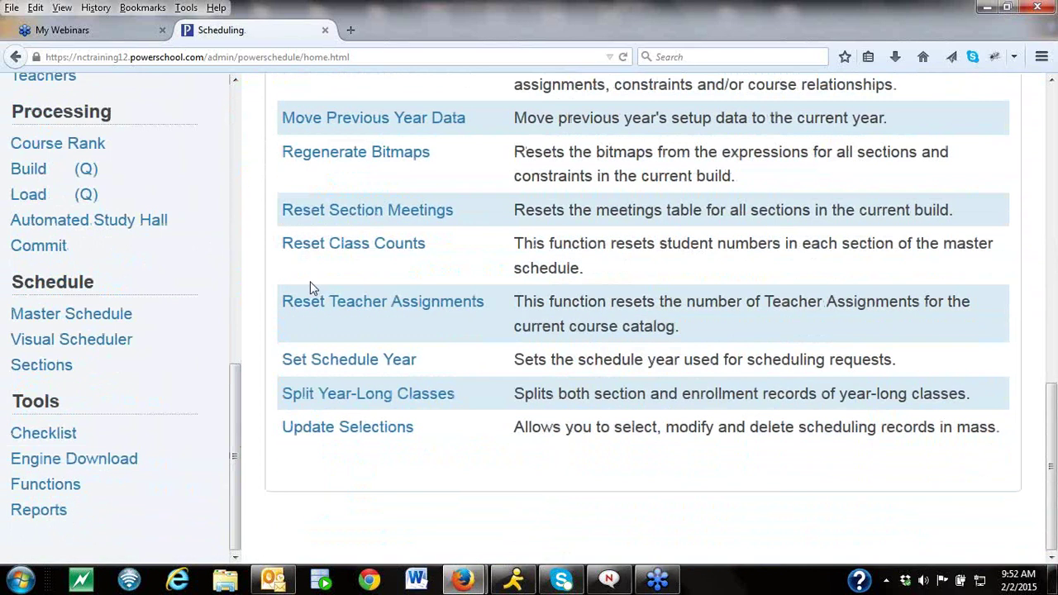
pyautogui.click(337, 362)
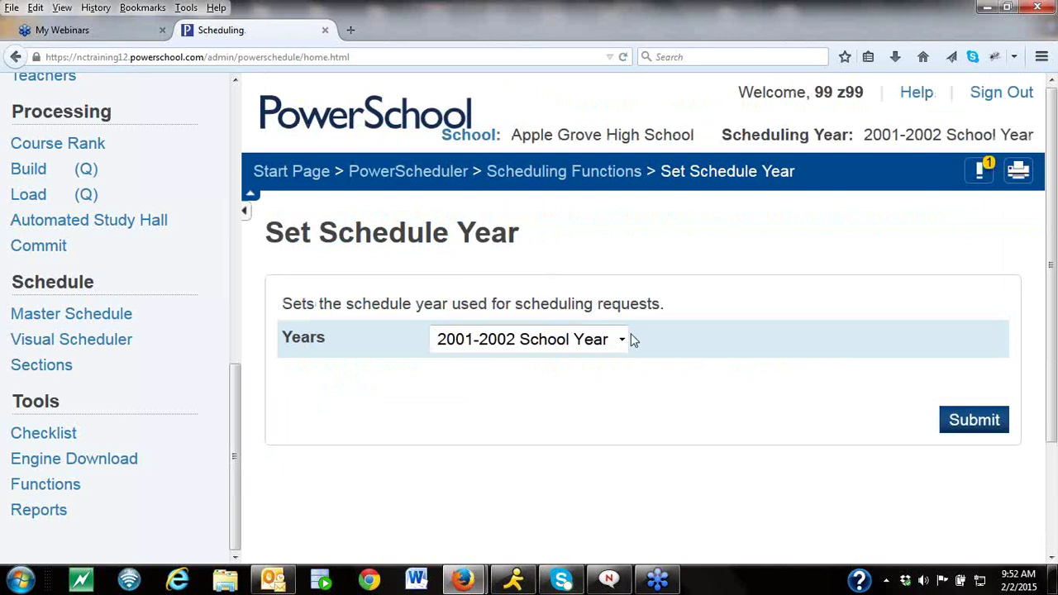
pyautogui.click(627, 337)
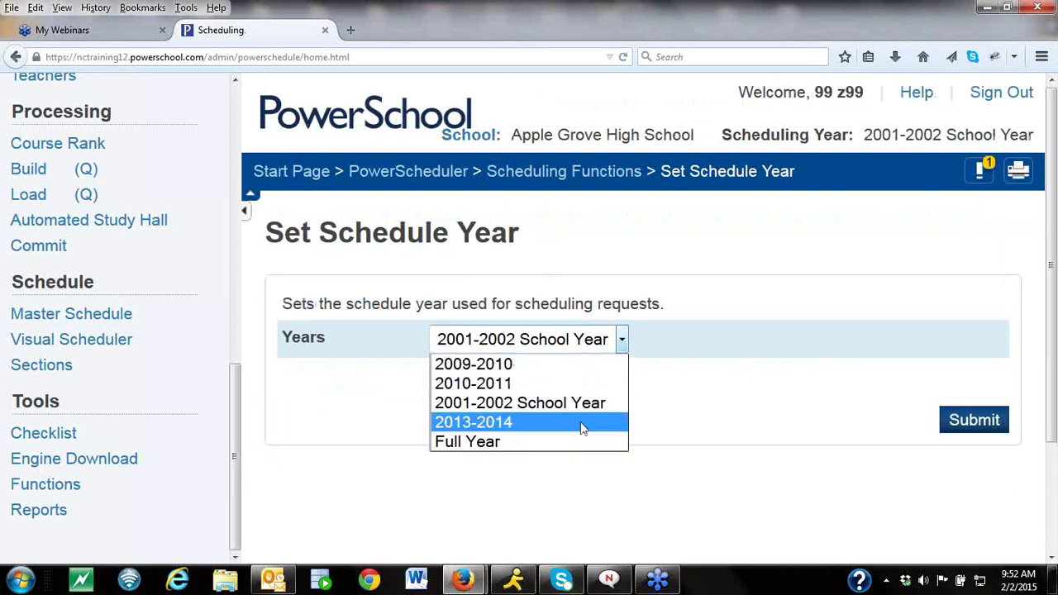
pyautogui.click(574, 442)
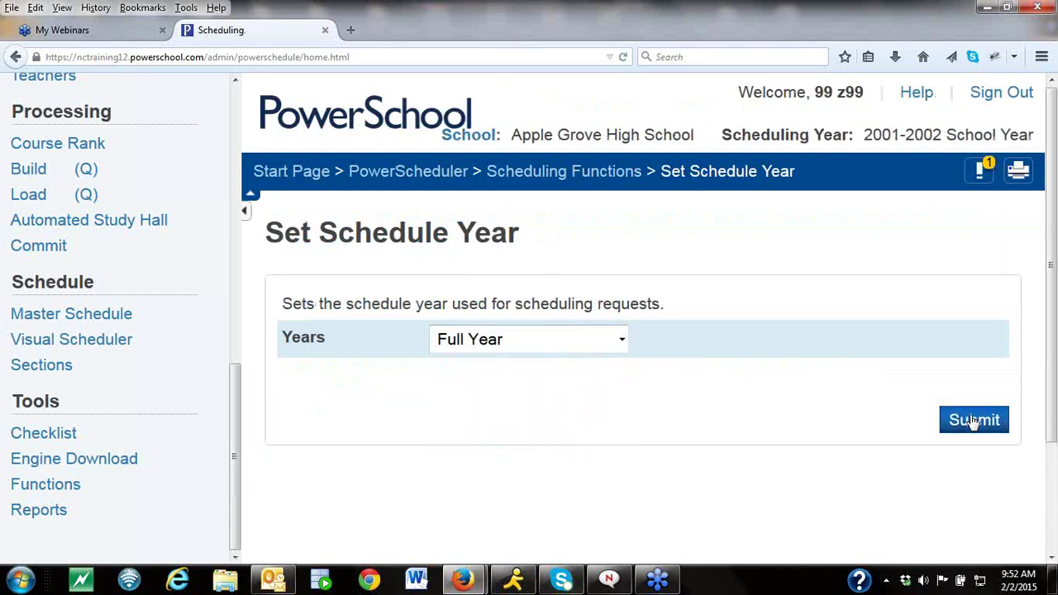
pyautogui.click(974, 419)
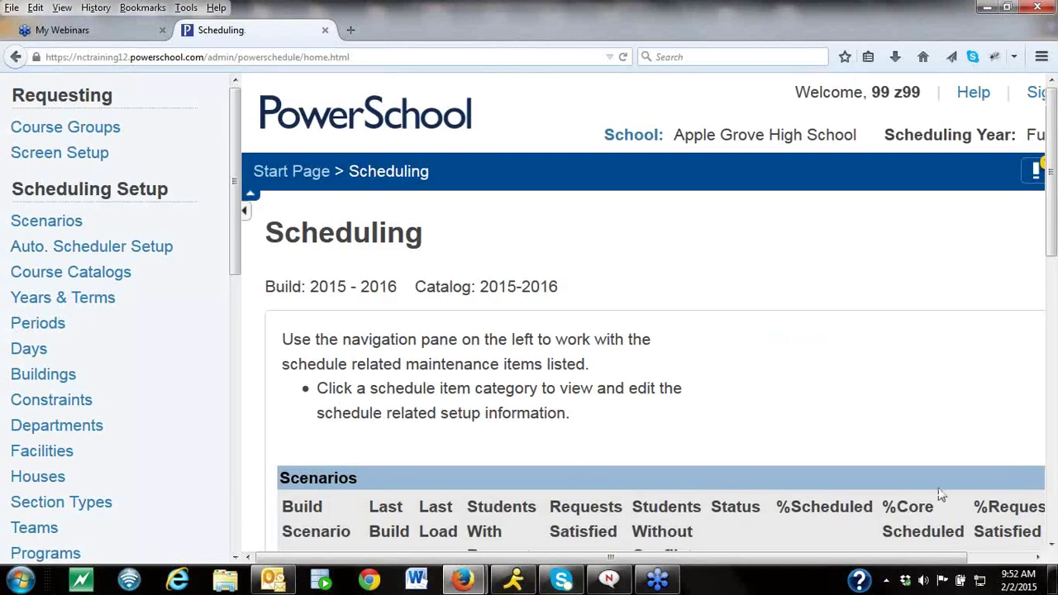
# Reopen the course catalog for editing and scroll through its courses.
pyautogui.click(82, 246)
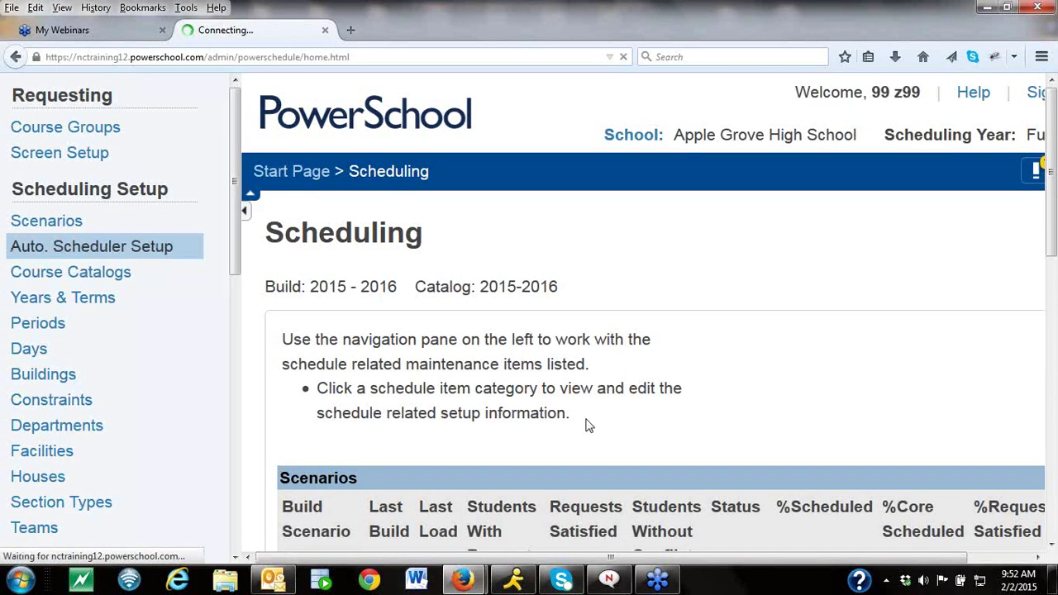
pyautogui.click(628, 505)
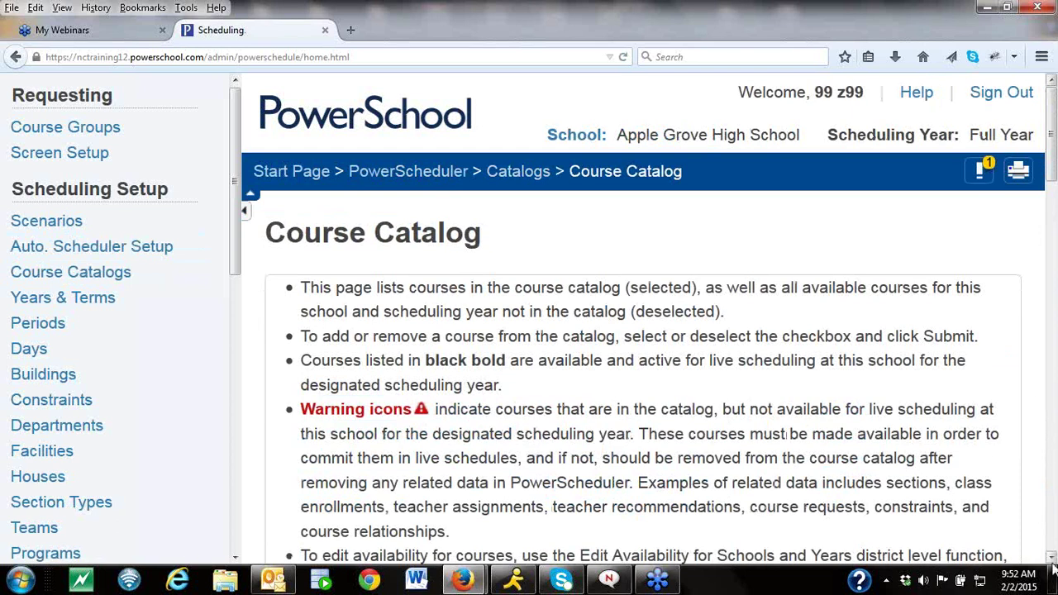
pyautogui.scroll(-5, 1052, 558)
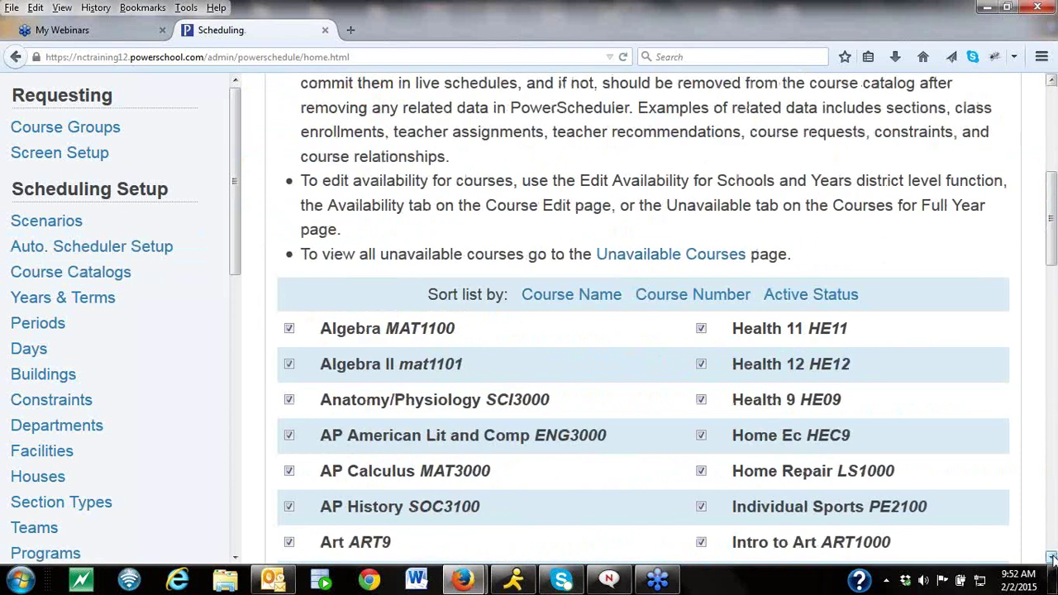
pyautogui.moveTo(238, 248); pyautogui.dragTo(239, 311)
# Open the Full Year school year from the Years & Terms list.
pyautogui.click(92, 305)
pyautogui.moveTo(1051, 405); pyautogui.dragTo(1054, 498)
pyautogui.click(333, 407)
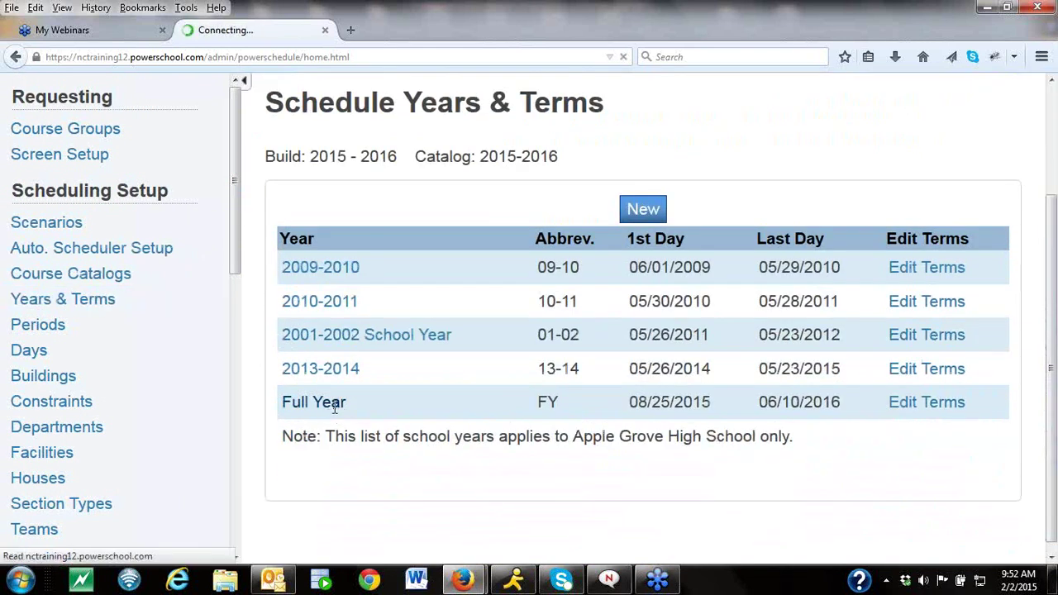
# Rename Full Year to 2015-2016 with abbreviation 15-16, save, and bring up its terms.
pyautogui.write('2')
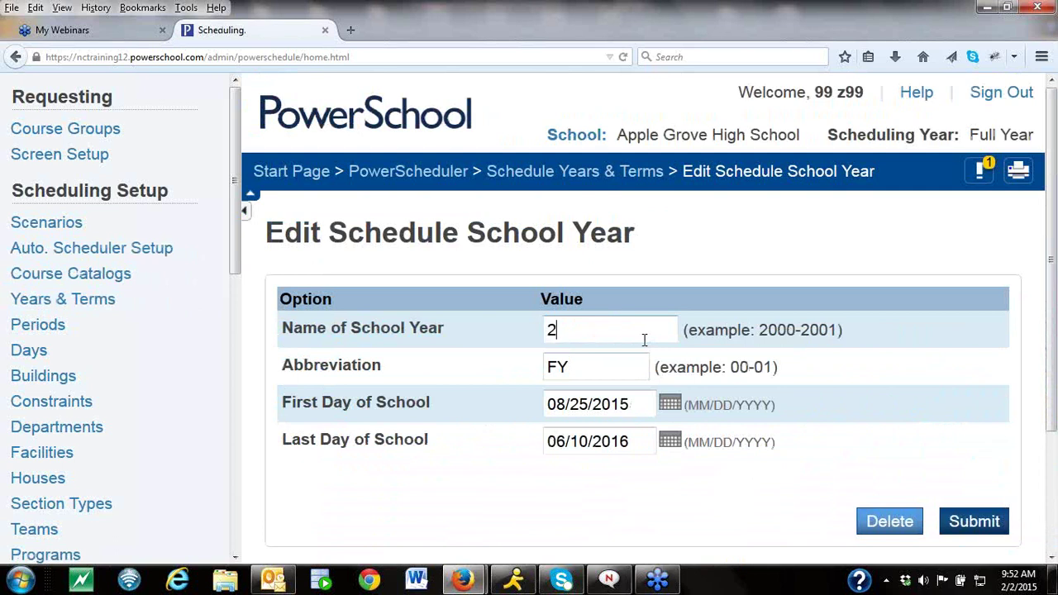
pyautogui.write('015-2016')
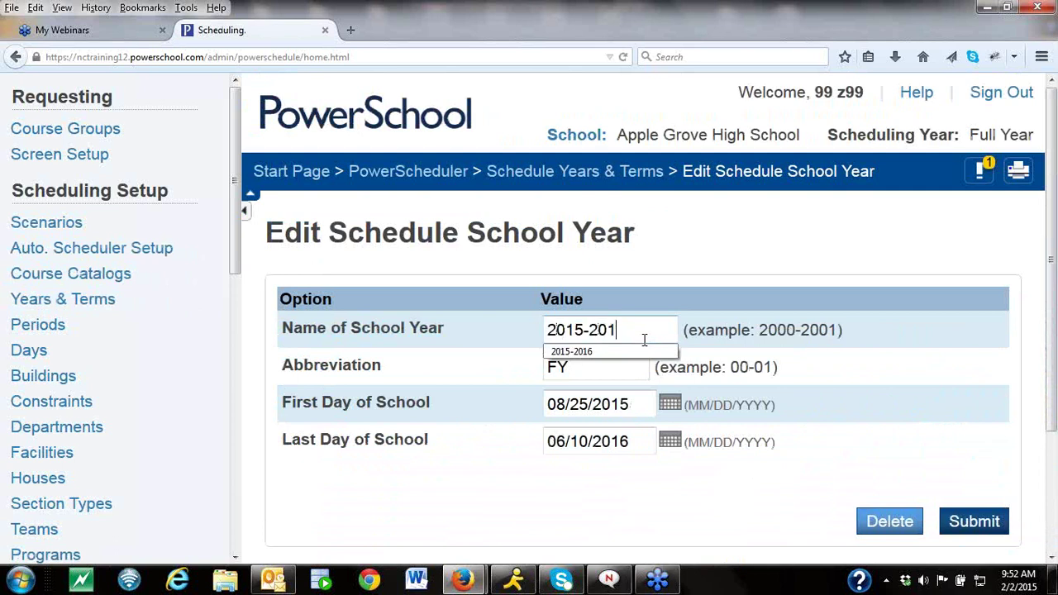
pyautogui.click(576, 366)
pyautogui.press('BackSpace')
pyautogui.press('BackSpace')
pyautogui.write('15-')
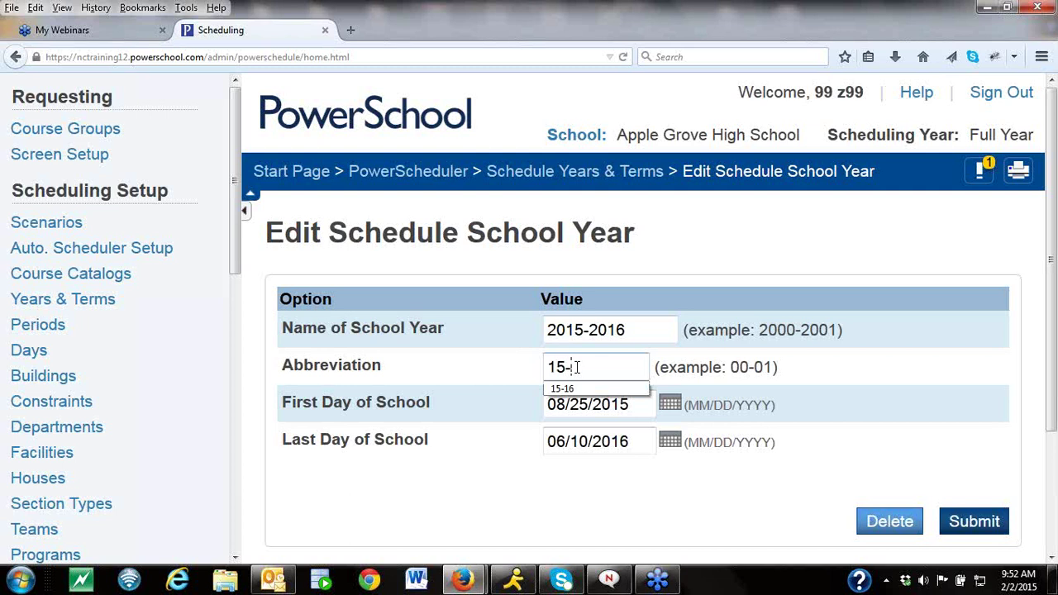
pyautogui.write('16')
pyautogui.click(870, 396)
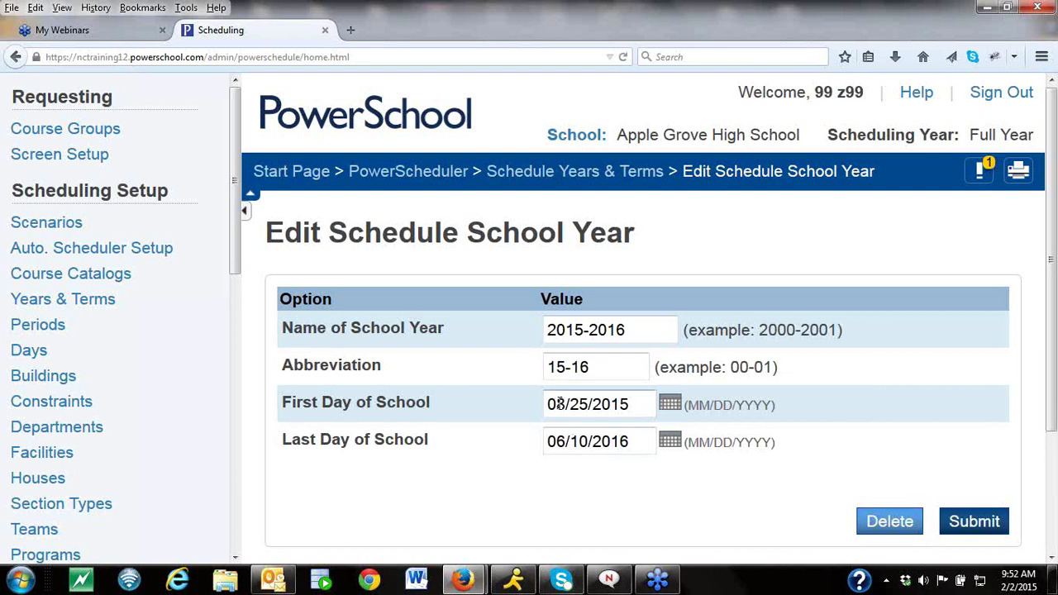
pyautogui.click(978, 527)
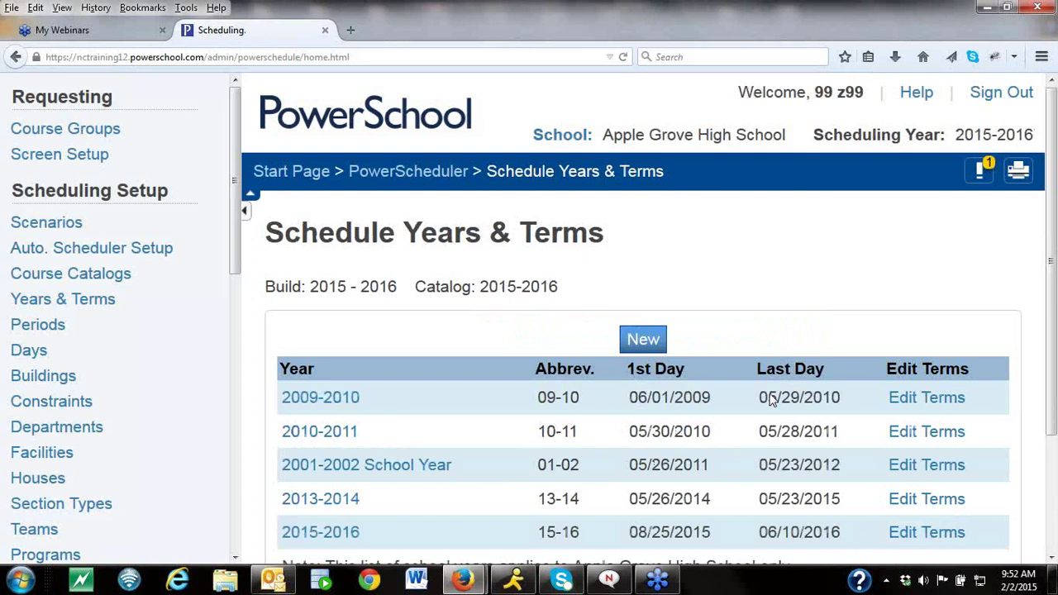
pyautogui.scroll(-2, 992, 355)
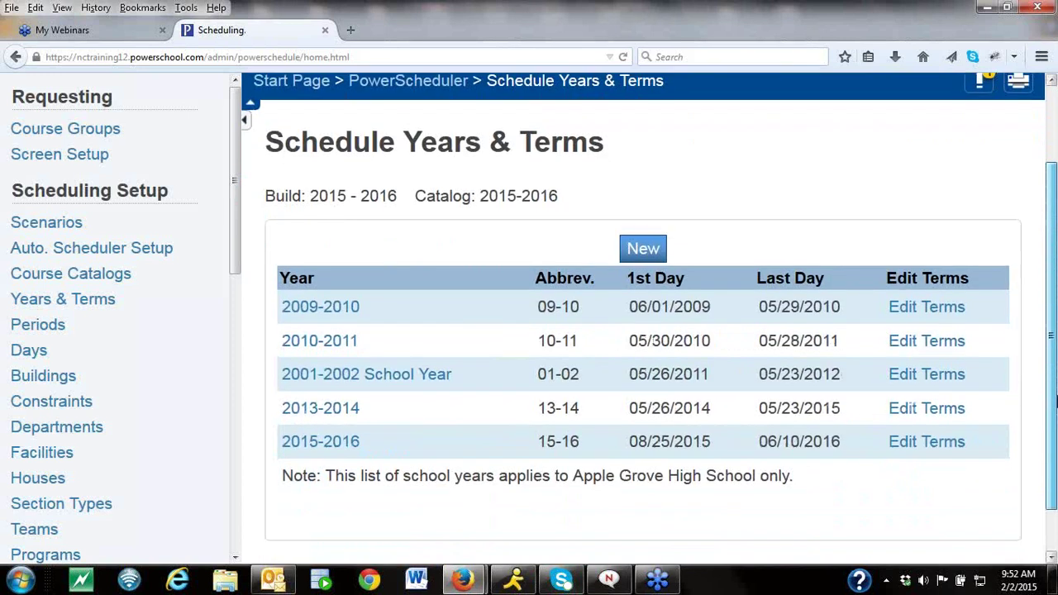
pyautogui.click(920, 436)
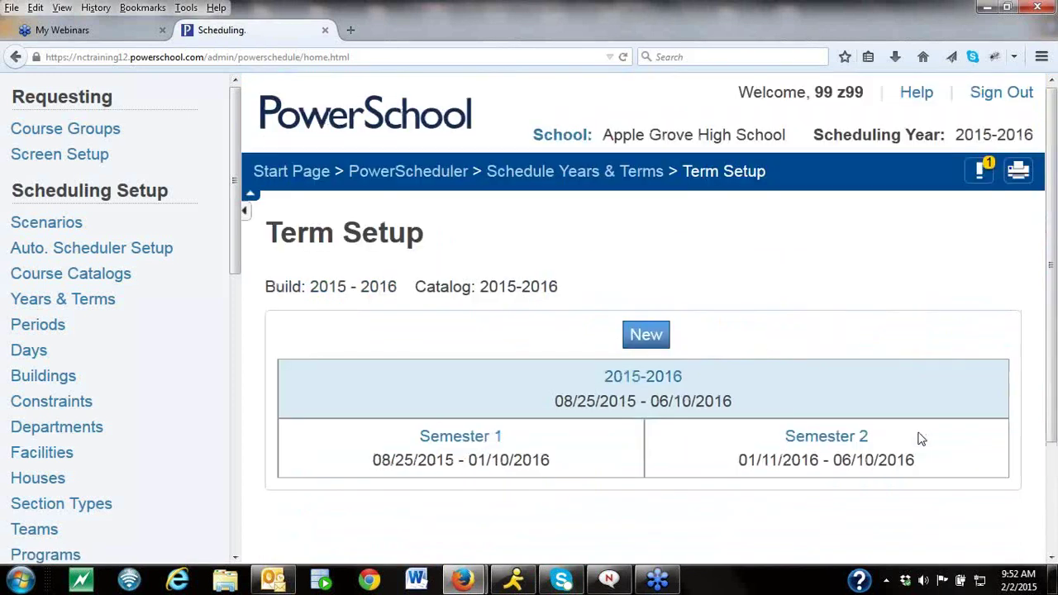
# Give the 2015-2016 year term Import File Term # 2500 and save.
pyautogui.click(645, 377)
pyautogui.scroll(-3, 628, 463)
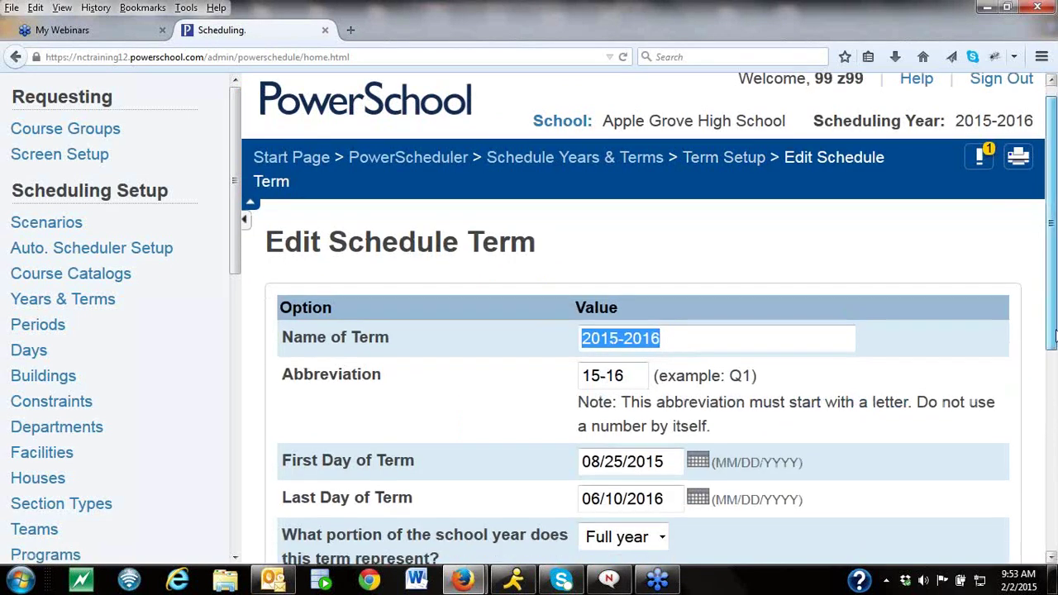
pyautogui.click(606, 330)
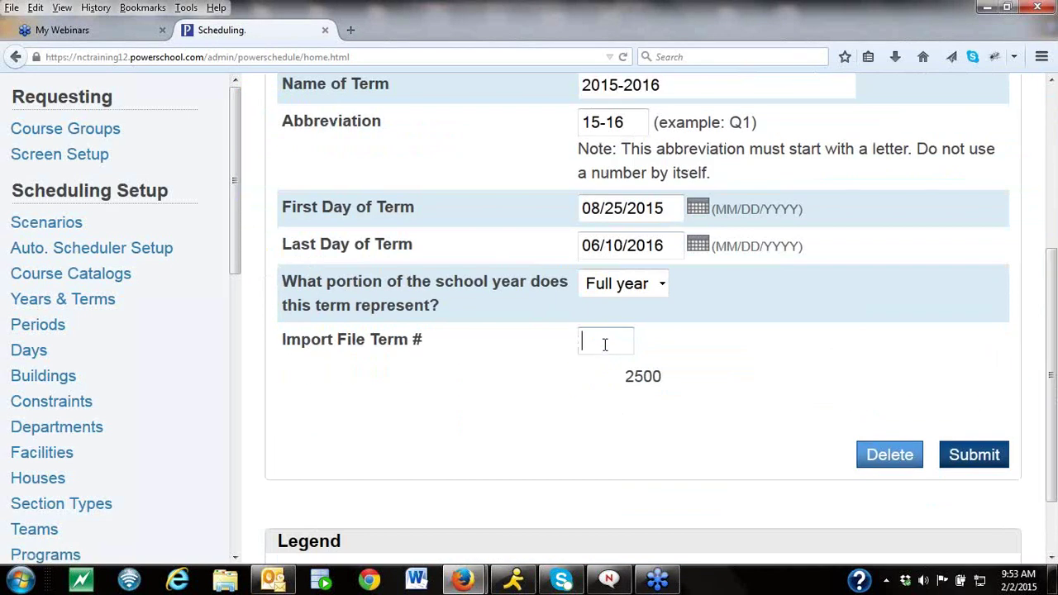
pyautogui.write('2500')
pyautogui.moveTo(621, 376); pyautogui.dragTo(715, 383)
pyautogui.click(975, 454)
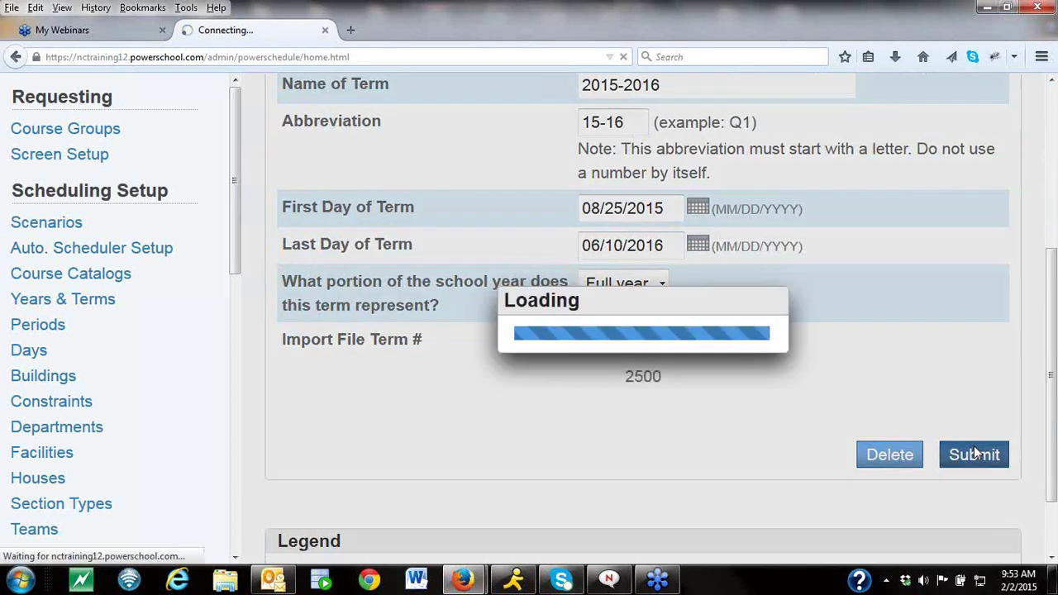
# Give Semester 1 Import File Term # 2501 and save.
pyautogui.click(449, 437)
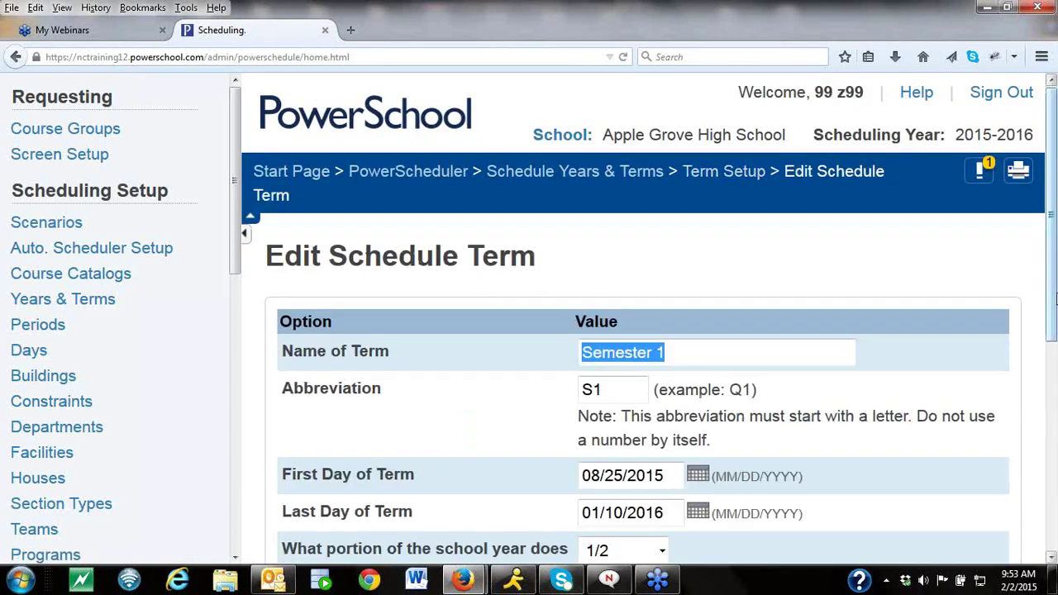
pyautogui.scroll(-3, 1054, 299)
pyautogui.click(600, 379)
pyautogui.write('2501')
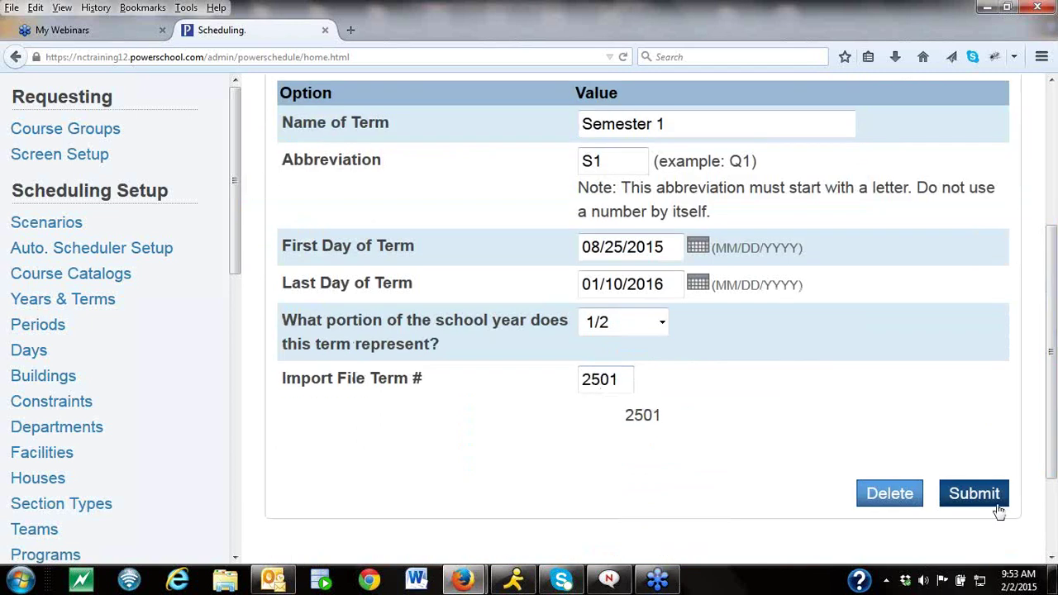
pyautogui.click(990, 498)
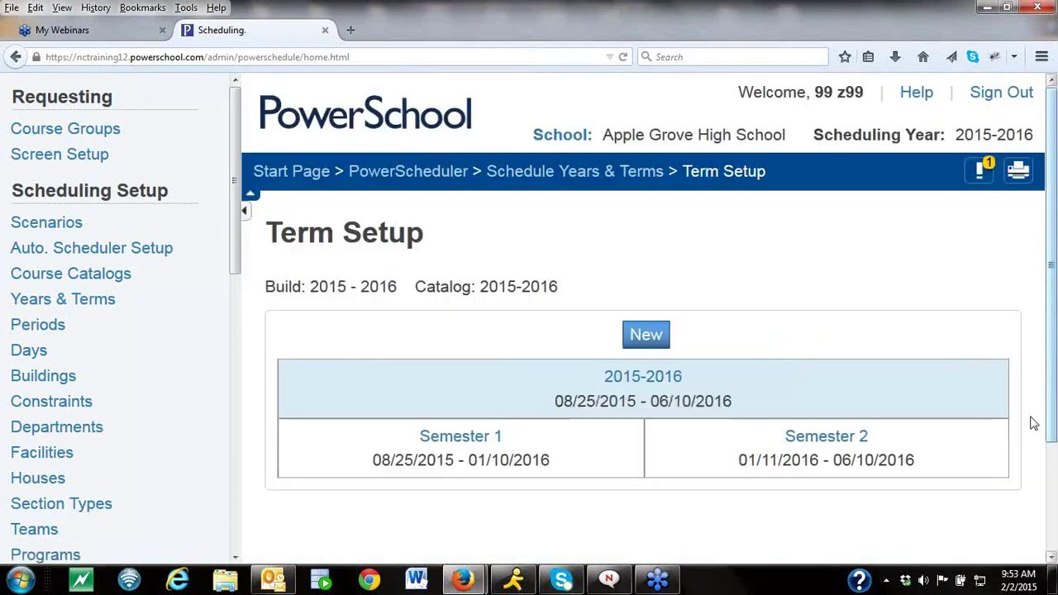
# Enter Import File Term # 2502 for Semester 2.
pyautogui.click(836, 438)
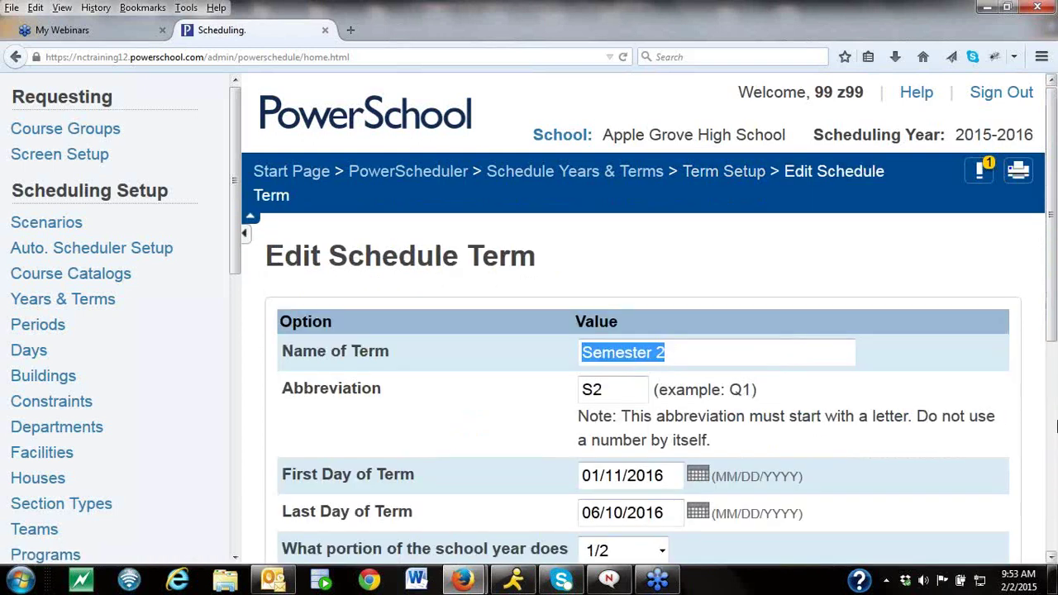
pyautogui.scroll(-5, 1055, 315)
pyautogui.click(609, 394)
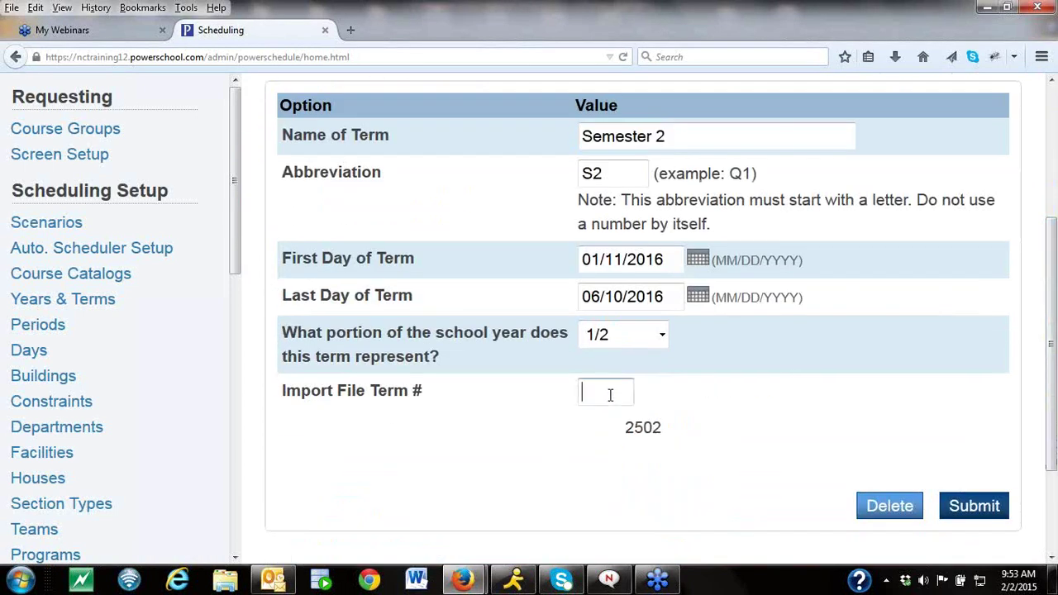
pyautogui.write('2502')
pyautogui.click(977, 509)
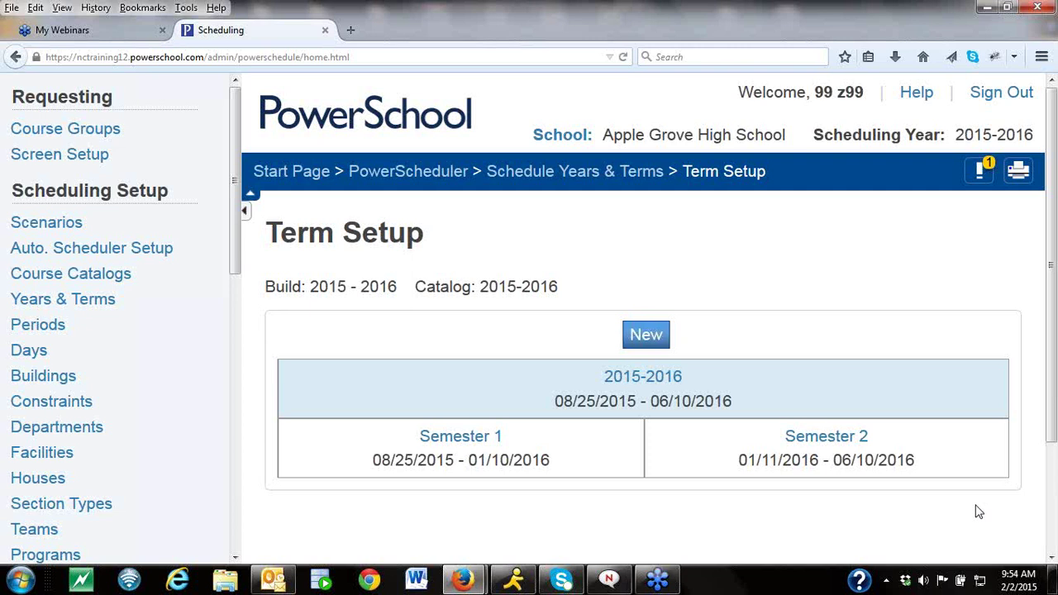
# Open Requesting Screen Setup and select Grade 10 for 2015-2016.
pyautogui.click(73, 157)
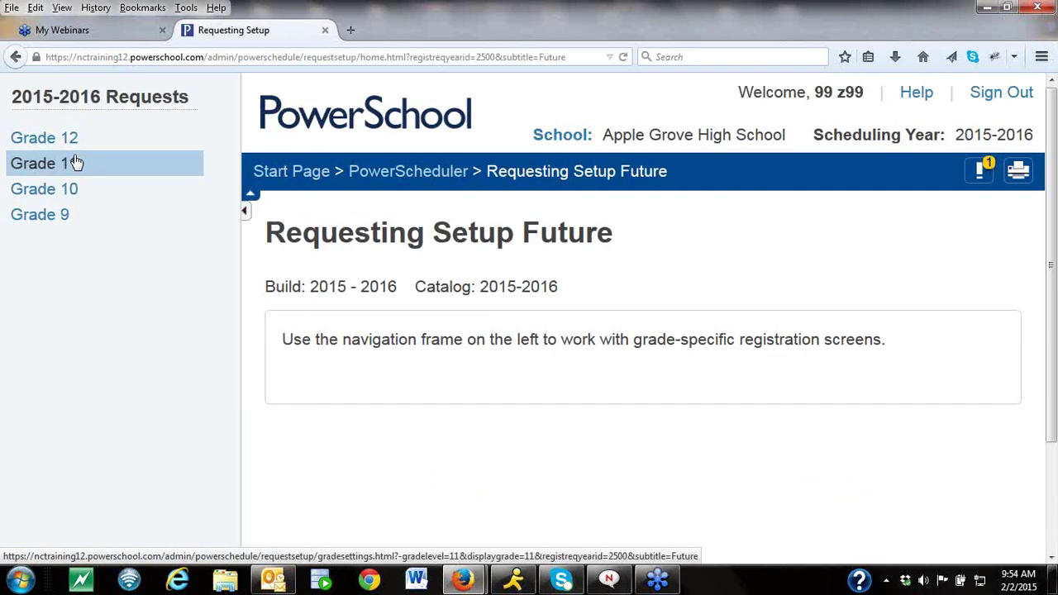
pyautogui.click(67, 185)
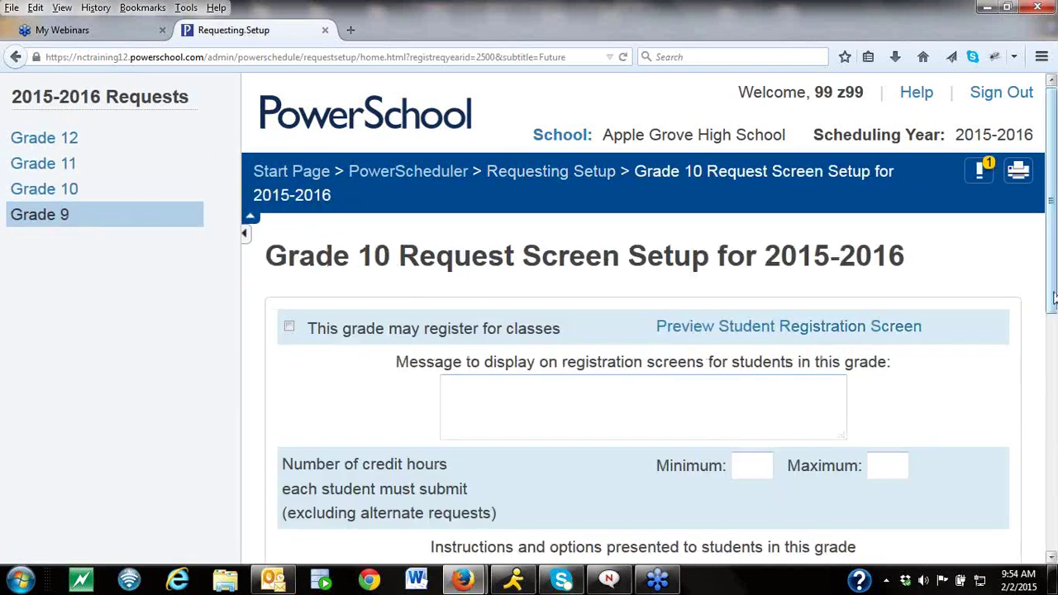
pyautogui.scroll(-2, 1052, 297)
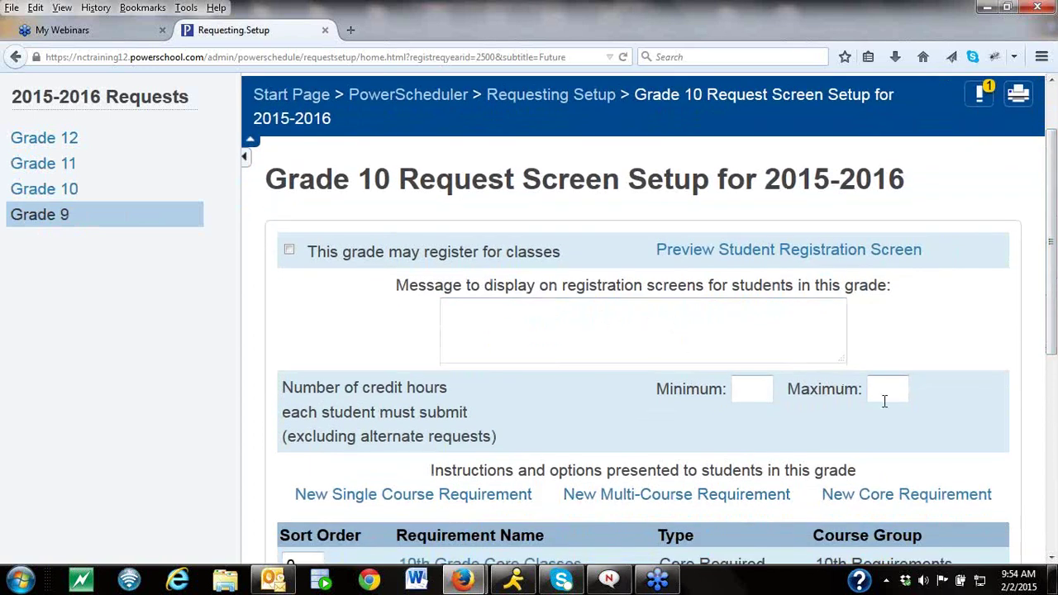
# Enter 8 as both minimum and maximum credit hours for Grade 10, then review the requirements.
pyautogui.click(745, 392)
pyautogui.write('8')
pyautogui.click(905, 387)
pyautogui.write('8')
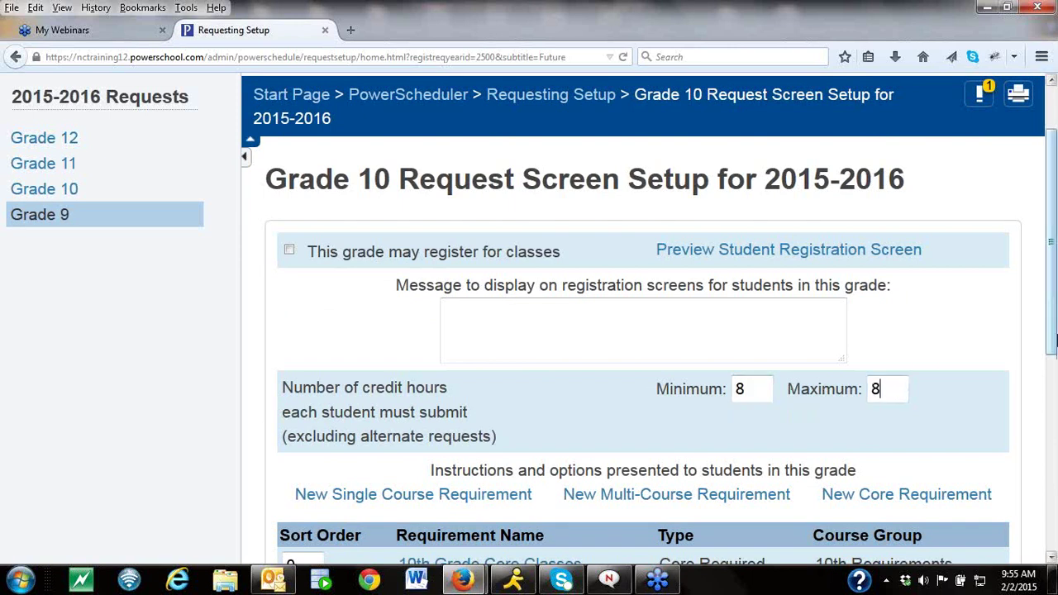
pyautogui.scroll(-6, 1052, 343)
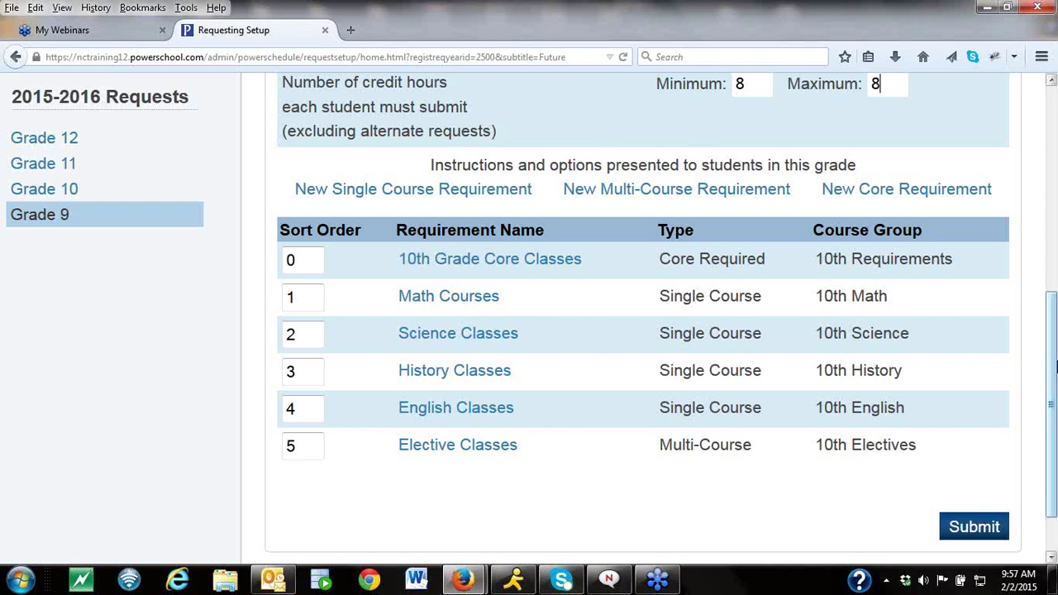
# Scroll up and go back to the PowerScheduler start page for build 2015 - 2016.
pyautogui.moveTo(1055, 355); pyautogui.dragTo(1055, 94)
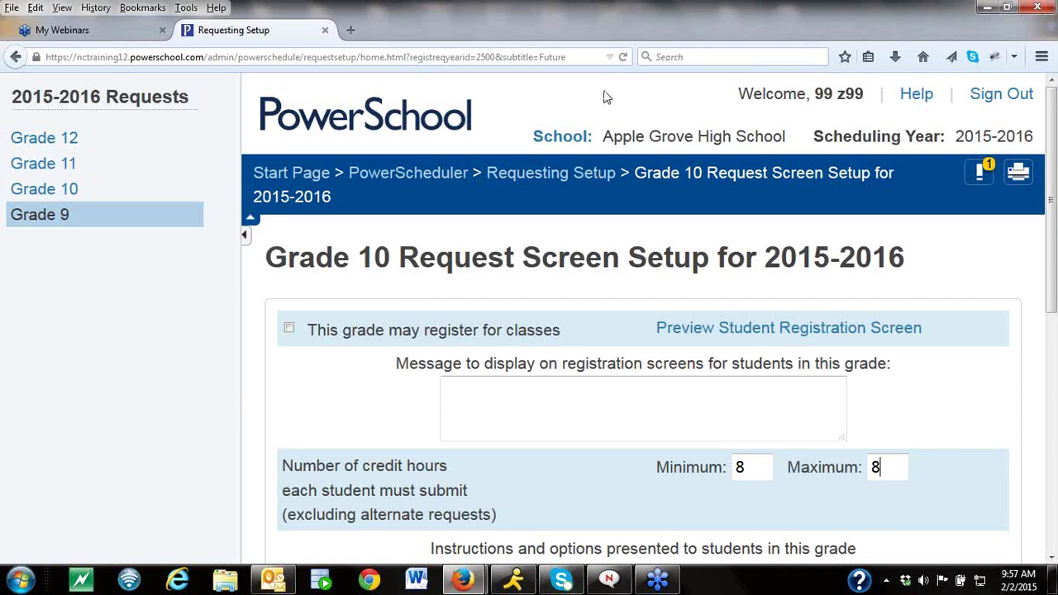
pyautogui.click(444, 181)
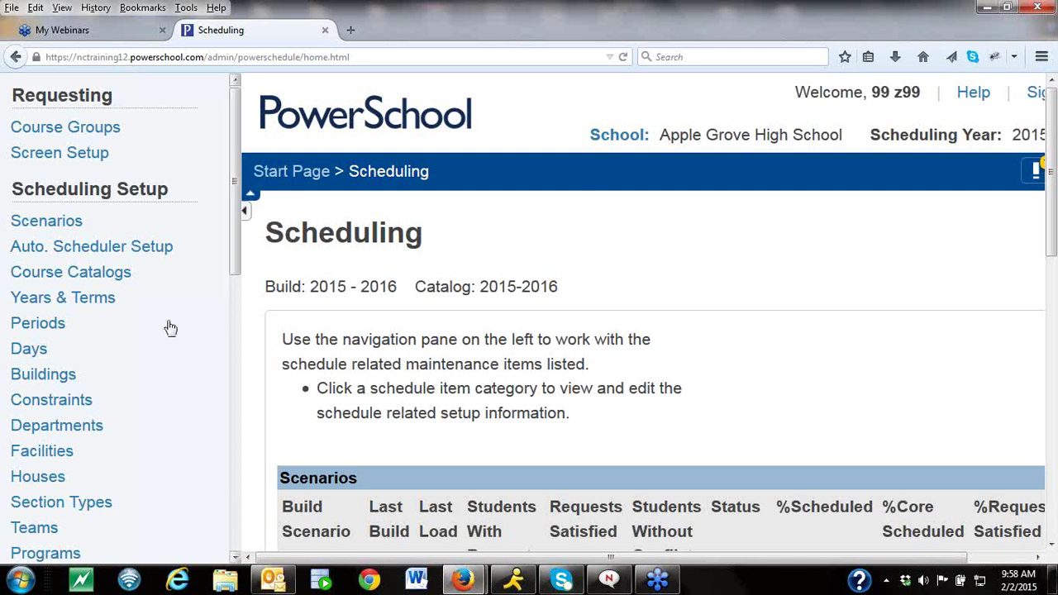
# View the first listed student's schedule, showing 0% scheduled and 0% of requests satisfied.
pyautogui.moveTo(232, 249); pyautogui.dragTo(223, 387)
pyautogui.click(47, 383)
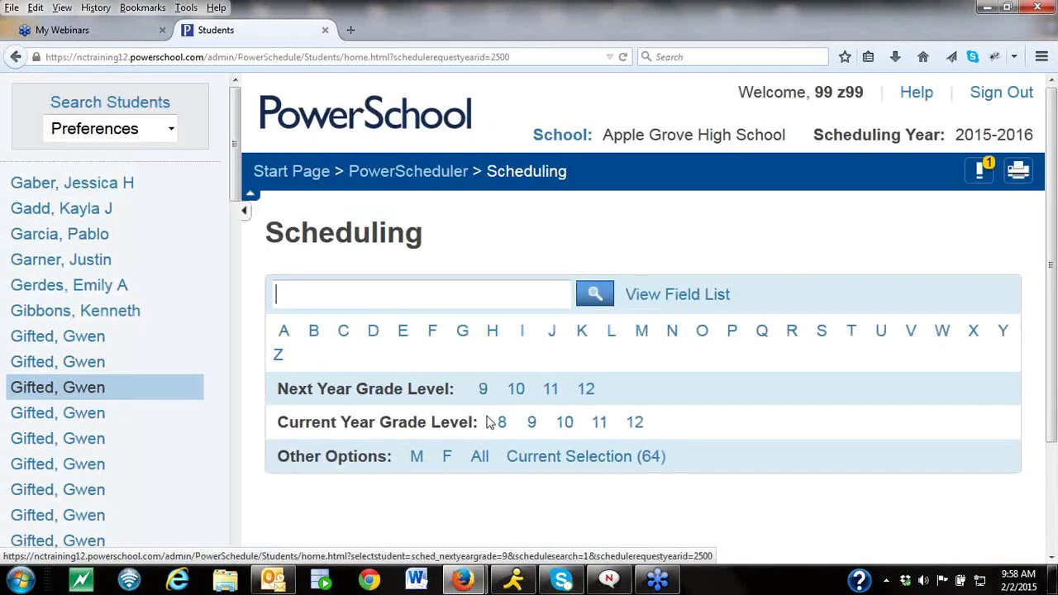
pyautogui.click(130, 182)
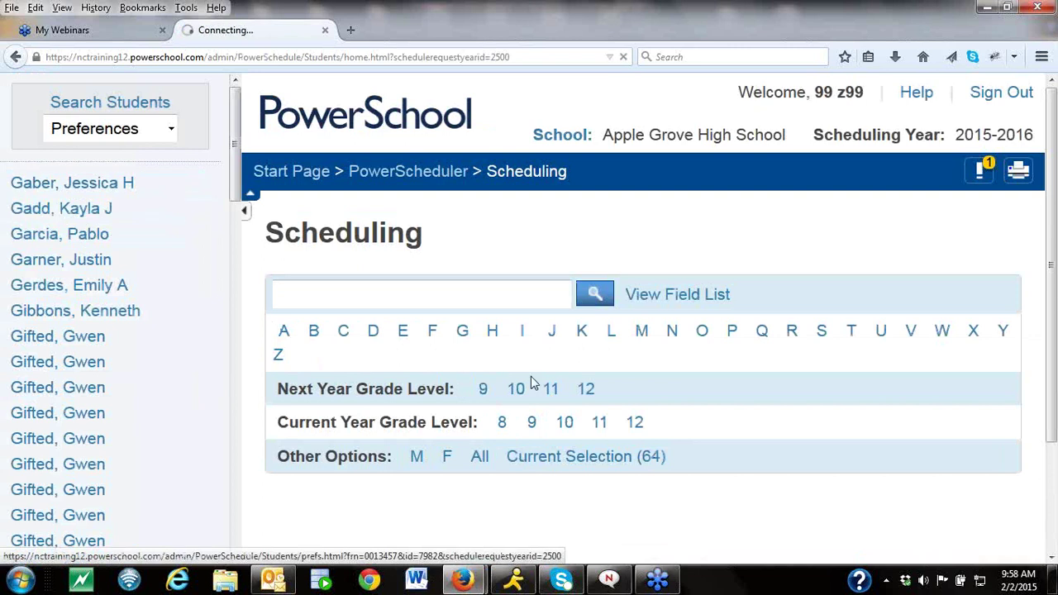
pyautogui.click(975, 351)
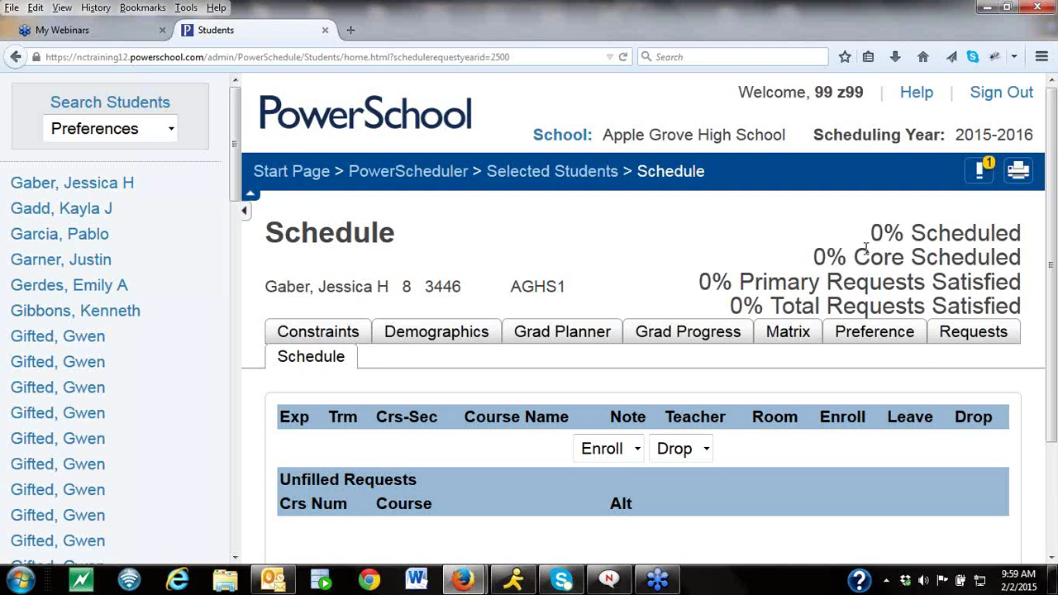
# Open SCI3000 Anatomy/Physiology from Courses and review its Scheduling Preferences.
pyautogui.click(425, 177)
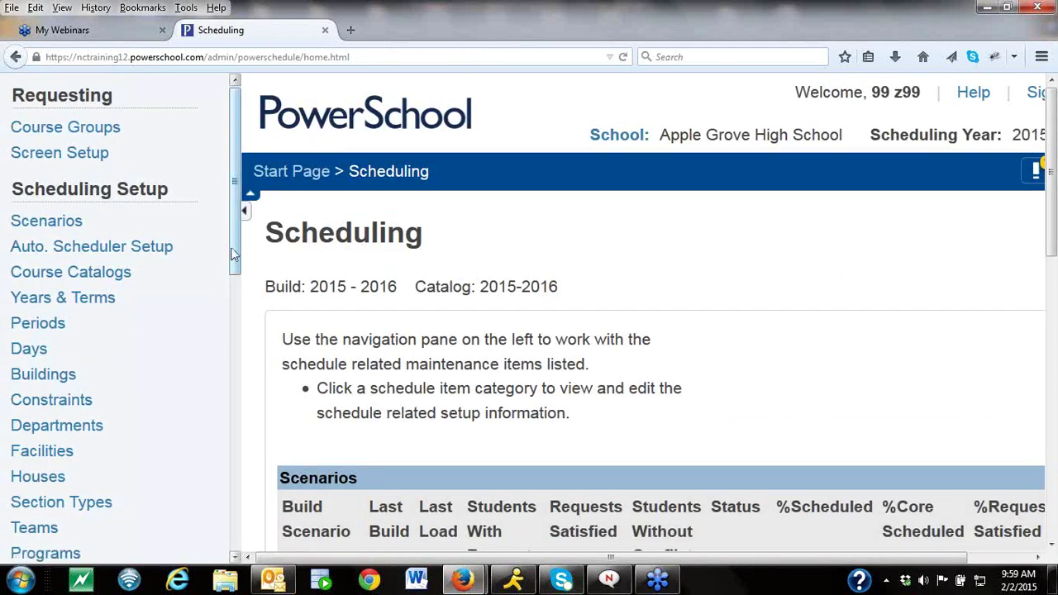
pyautogui.scroll(-3, 230, 272)
pyautogui.click(33, 417)
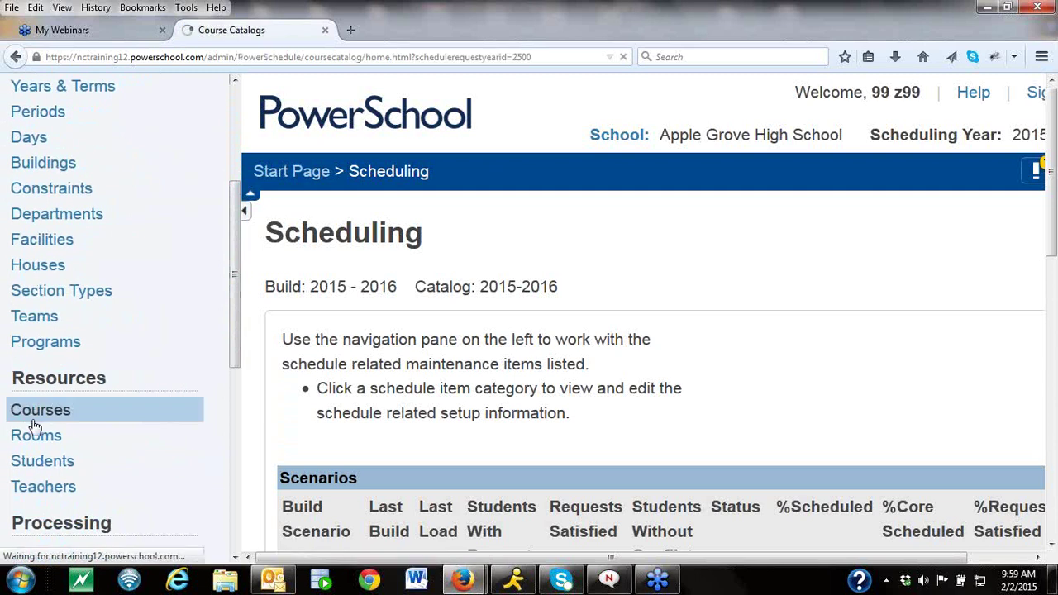
pyautogui.click(105, 309)
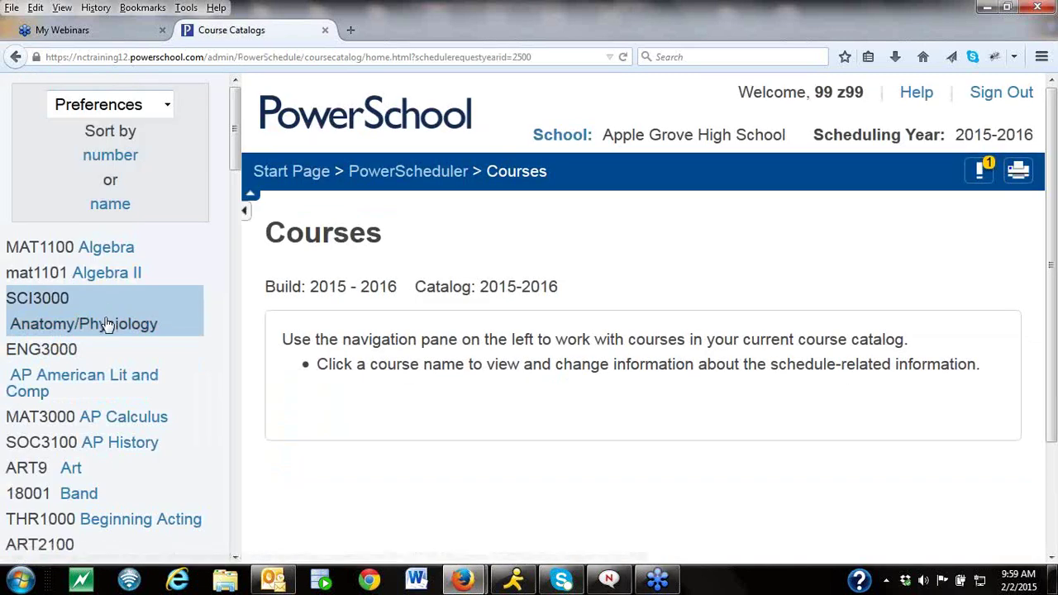
pyautogui.click(1052, 560)
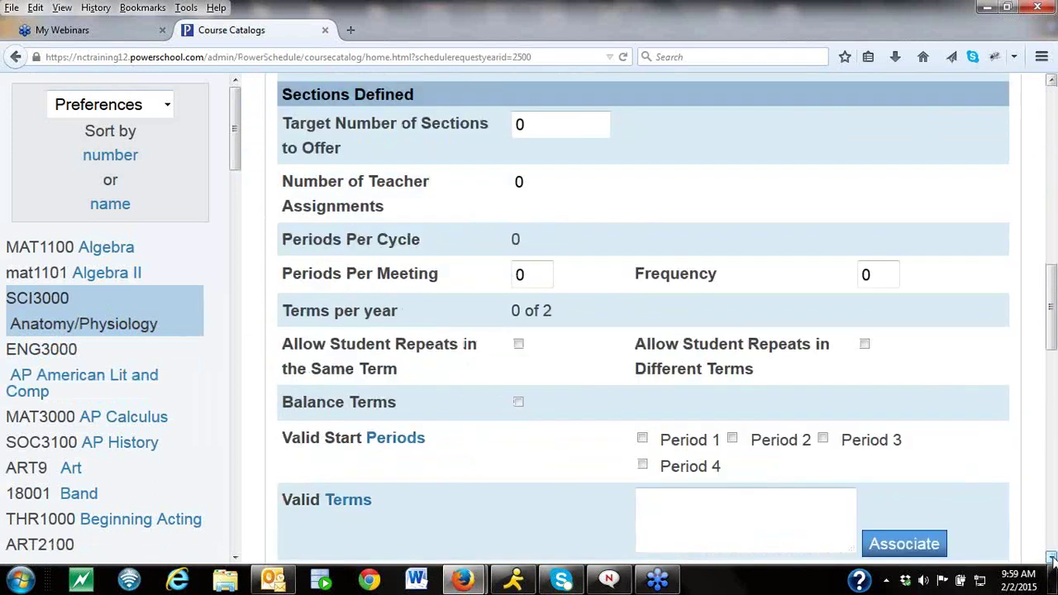
pyautogui.click(1052, 559)
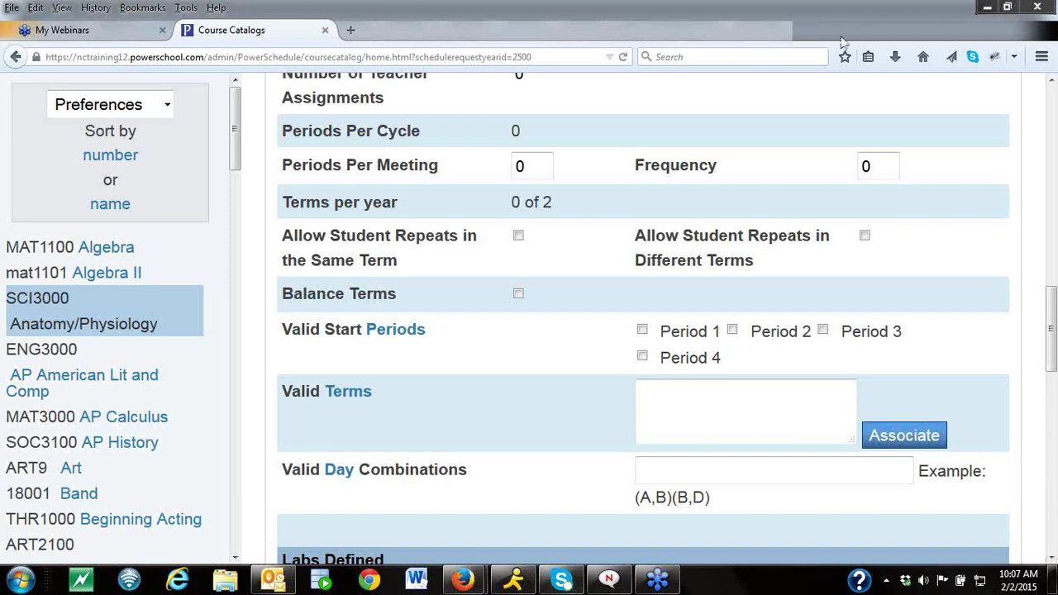
# Return from the Anatomy/Physiology Course Information page to the PowerScheduler home.
pyautogui.scroll(15, 281, 178)
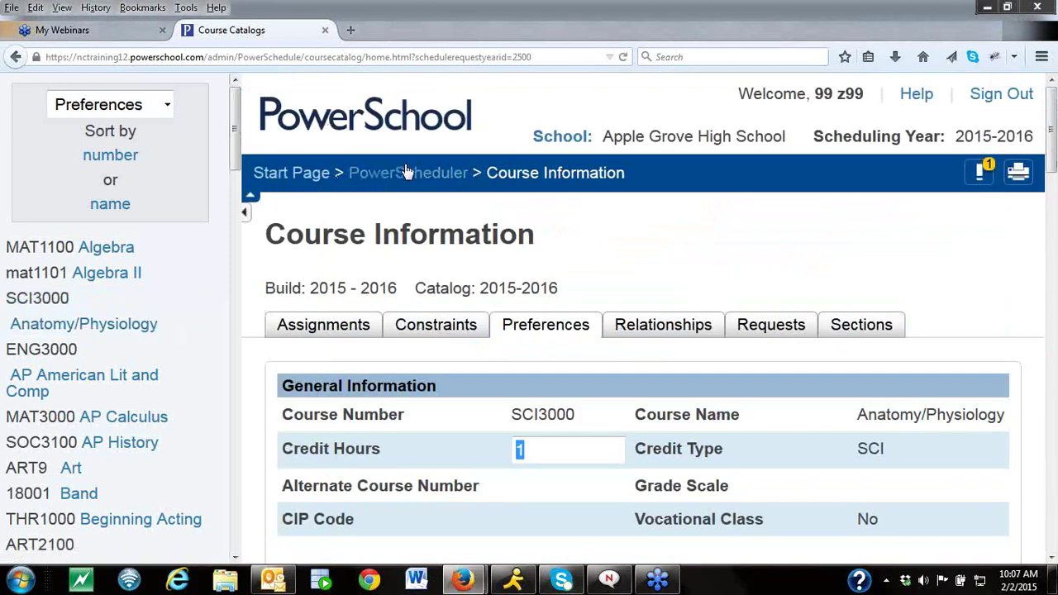
pyautogui.click(407, 173)
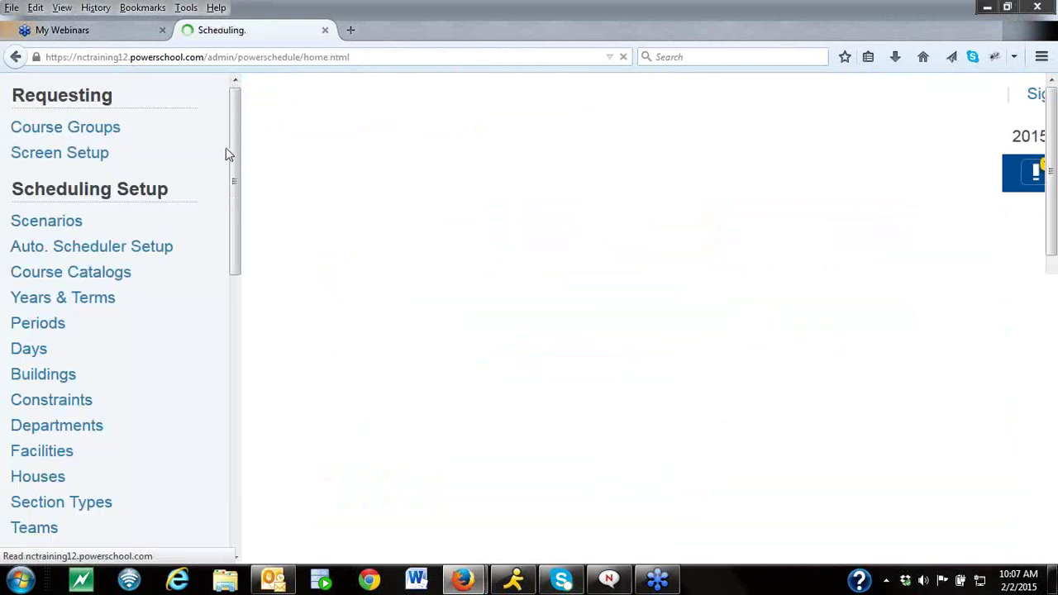
# Reopen the Anatomy/Physiology course information from the catalog's course list.
pyautogui.scroll(-2, 230, 178)
pyautogui.click(71, 314)
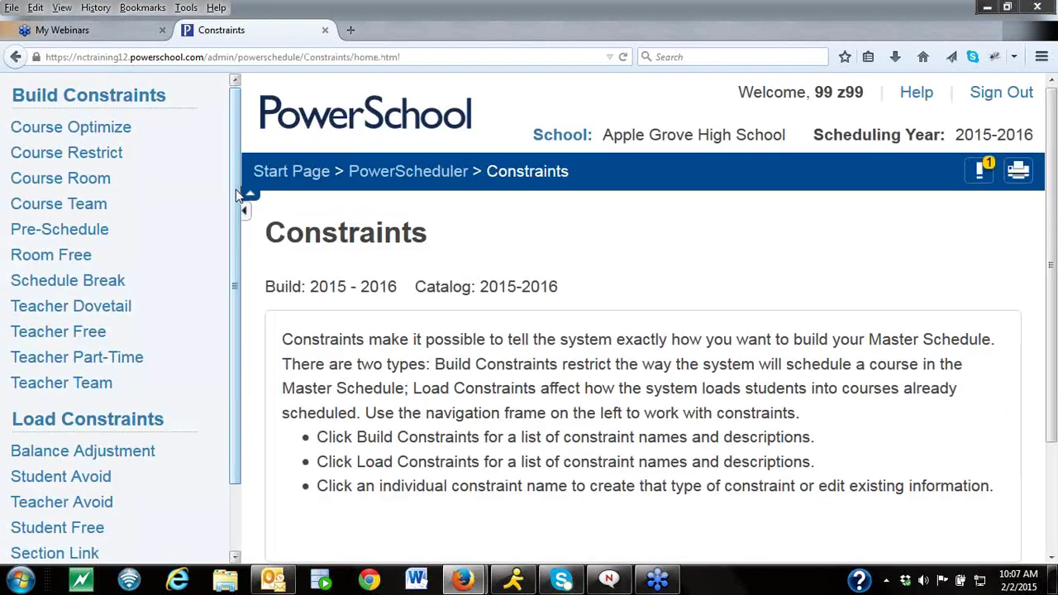
pyautogui.moveTo(235, 190); pyautogui.dragTo(234, 255)
pyautogui.click(368, 171)
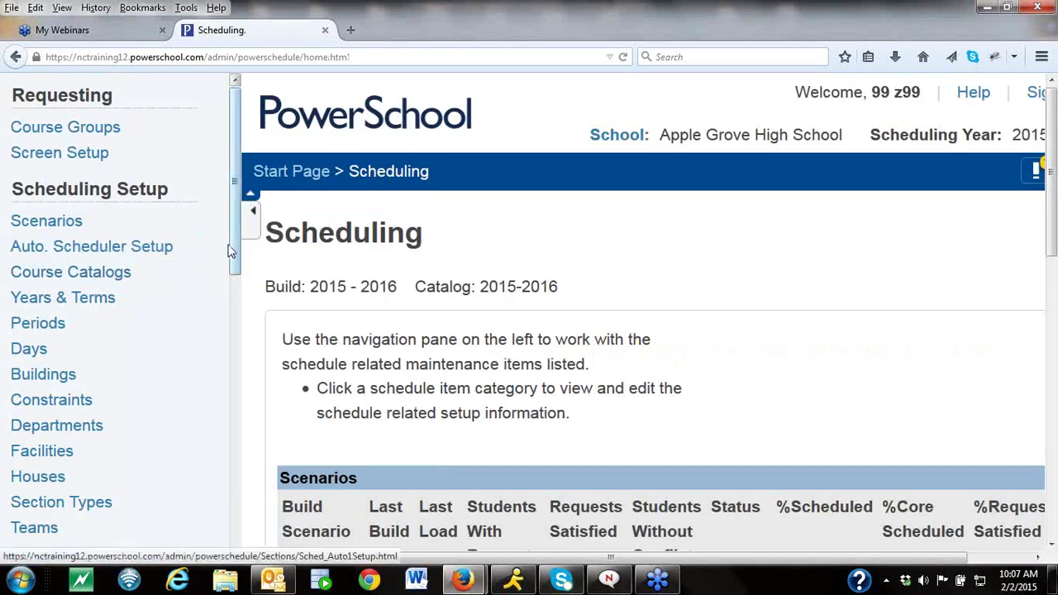
pyautogui.moveTo(234, 247); pyautogui.dragTo(233, 351)
pyautogui.click(38, 398)
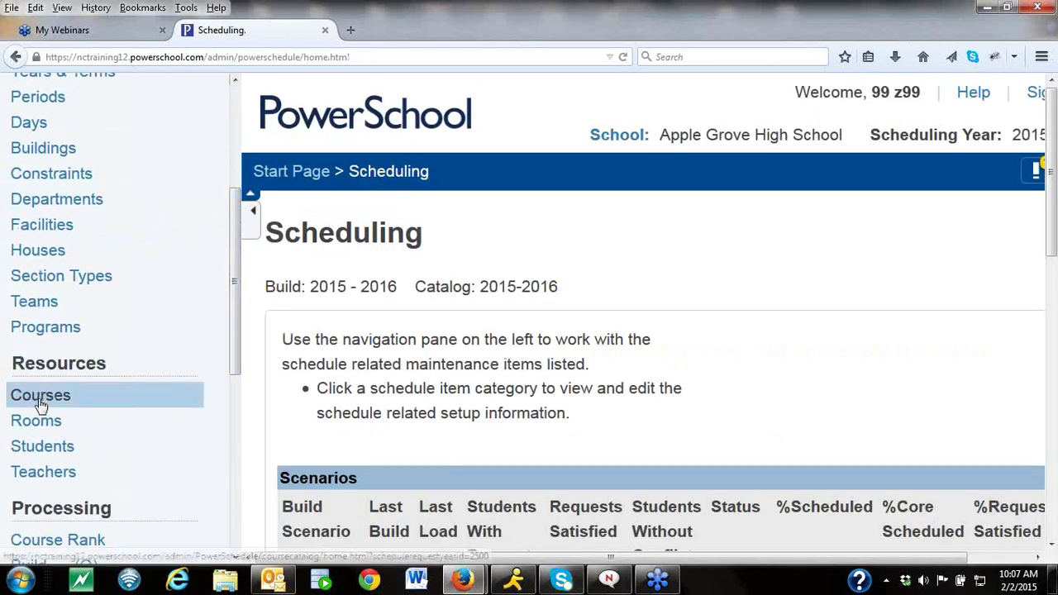
pyautogui.click(86, 323)
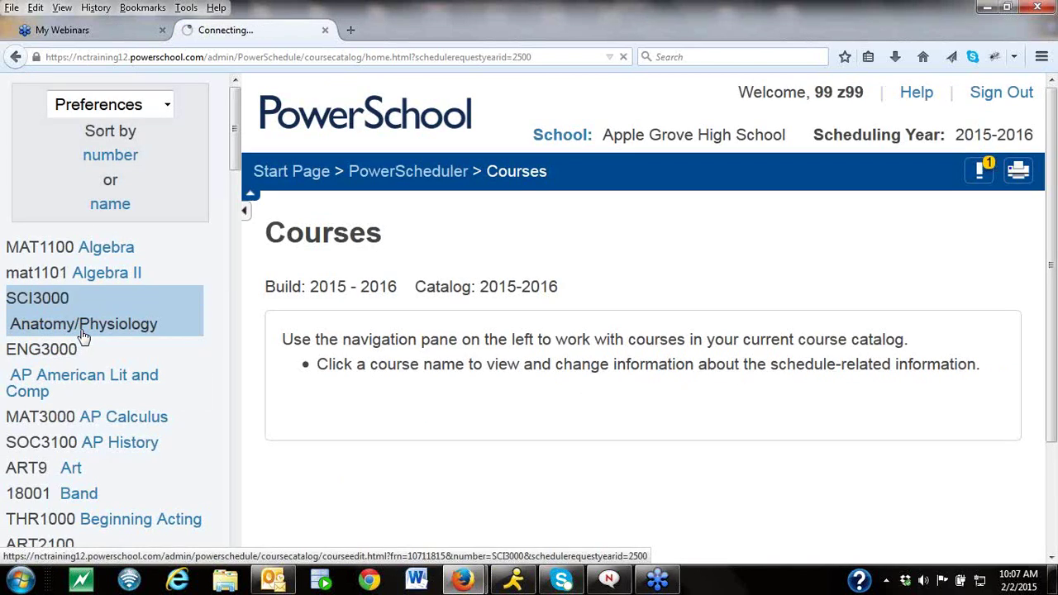
# Start a new Must Load the Term Before relationship and pick CS1000 Keyboarding.
pyautogui.click(673, 329)
pyautogui.click(997, 391)
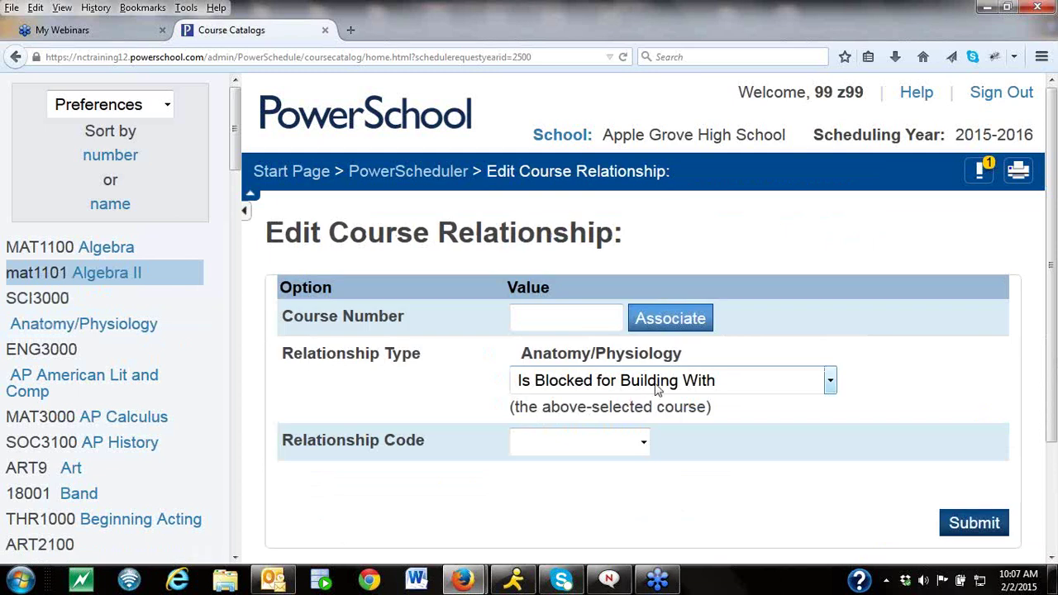
pyautogui.click(830, 381)
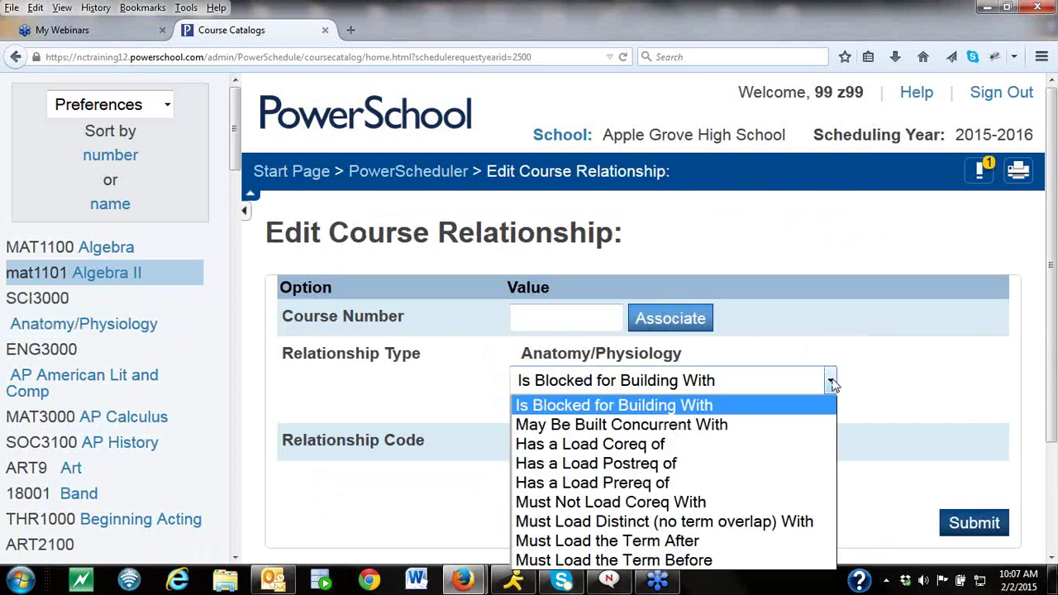
pyautogui.click(754, 560)
pyautogui.click(699, 322)
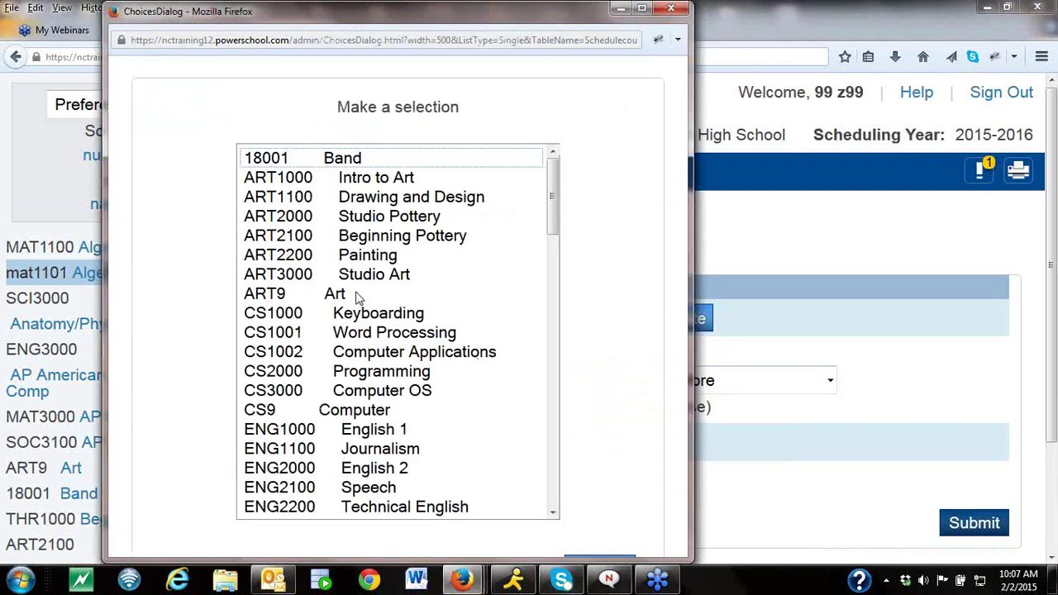
pyautogui.click(364, 315)
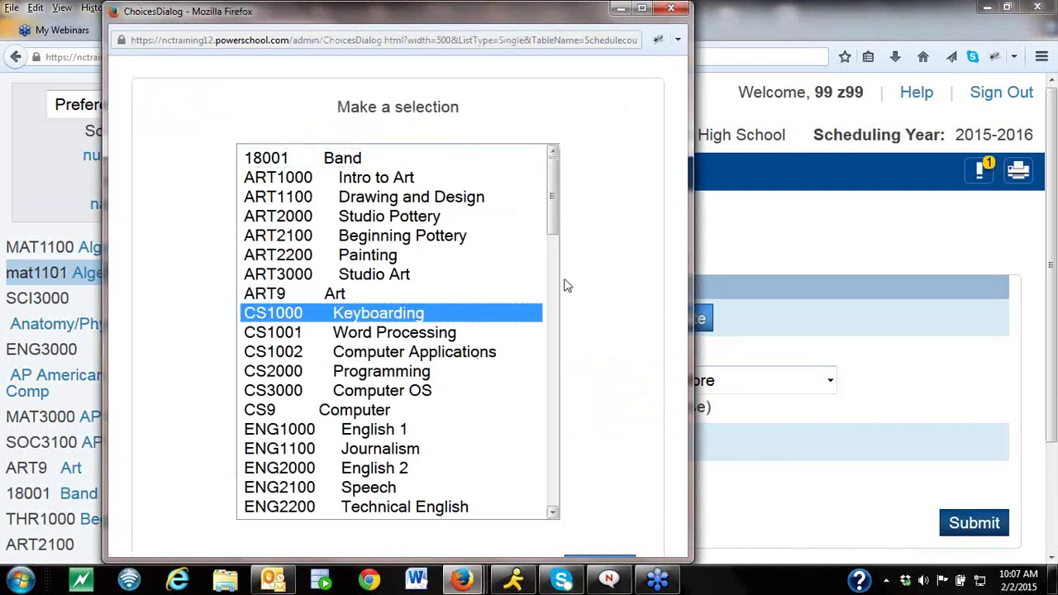
# Confirm CS1000 Keyboarding as the relationship's course number.
pyautogui.click(597, 559)
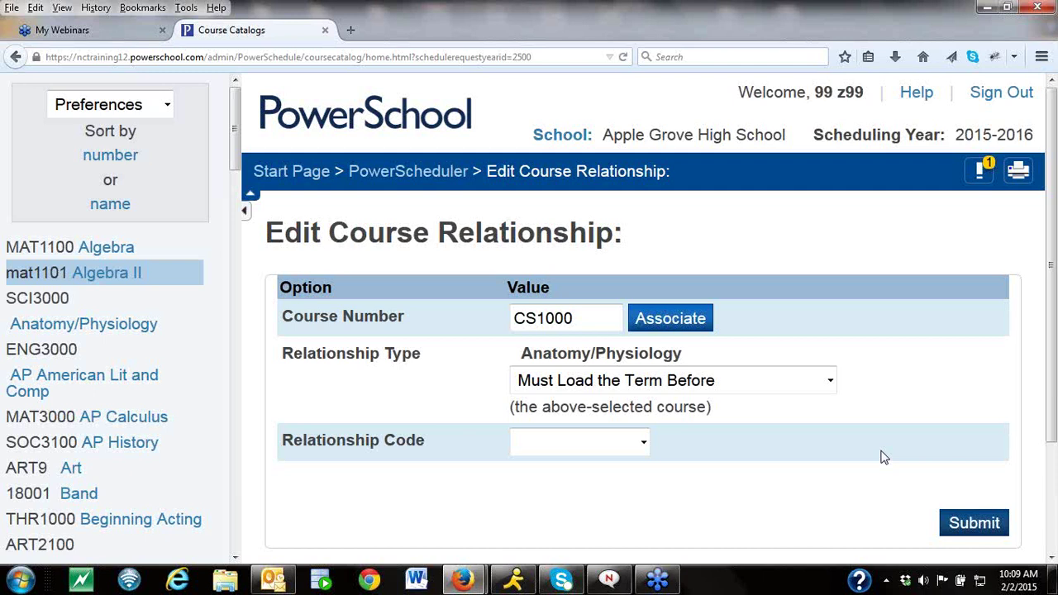
# Submit the Edit Course Relationship form for Keyboarding (CS1000).
pyautogui.click(970, 529)
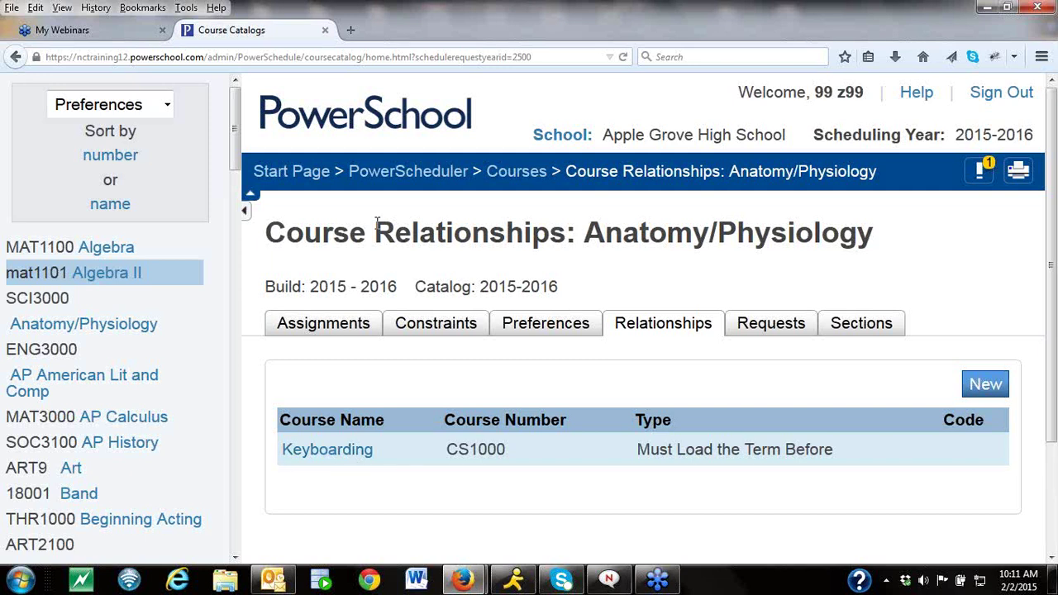
# Go from the PowerScheduler home to the Checklist under Tools.
pyautogui.click(391, 173)
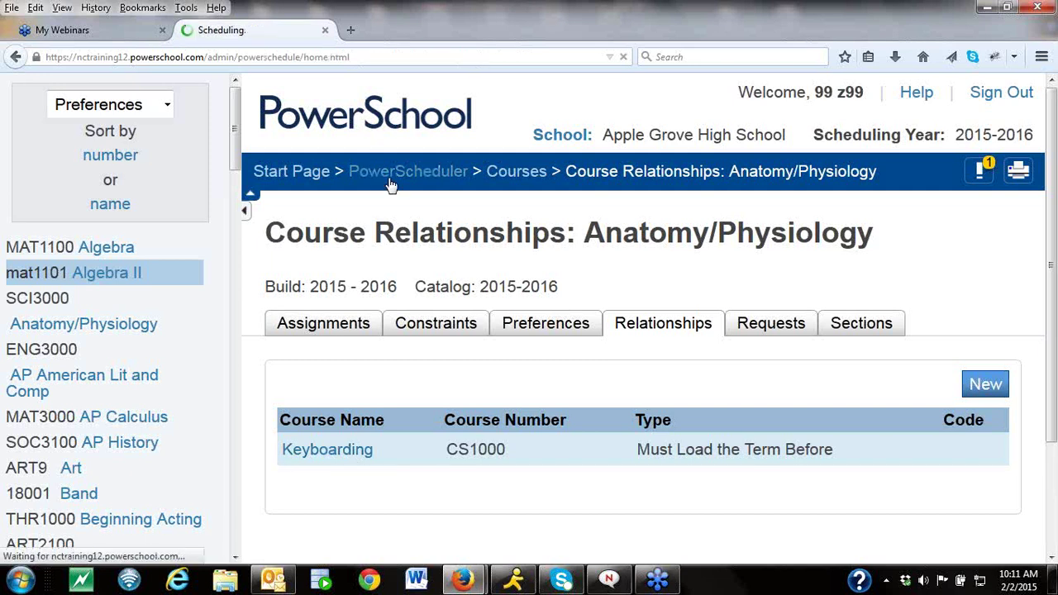
pyautogui.moveTo(235, 266); pyautogui.dragTo(233, 550)
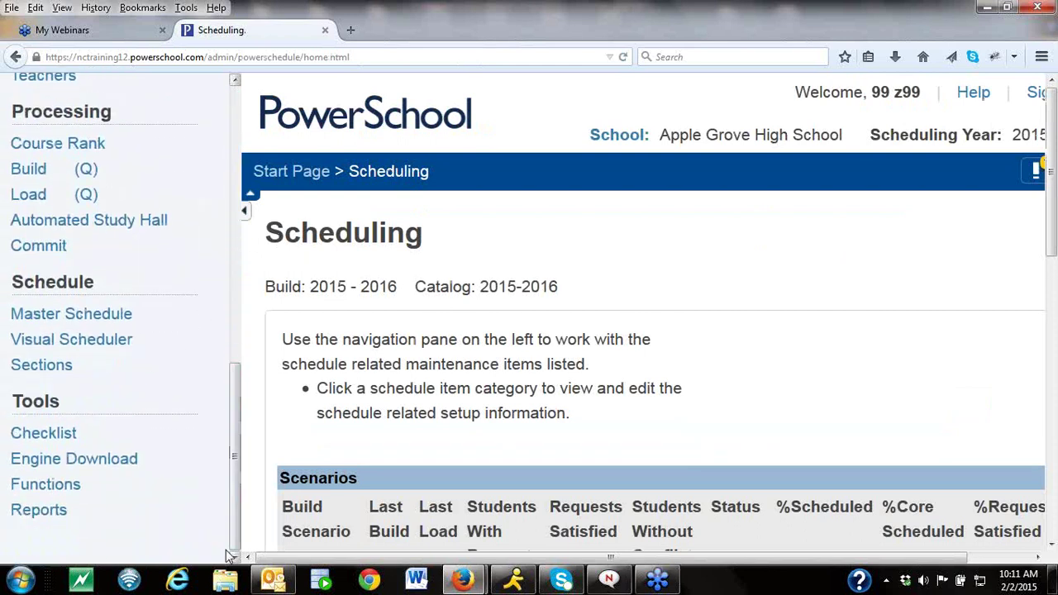
pyautogui.click(64, 438)
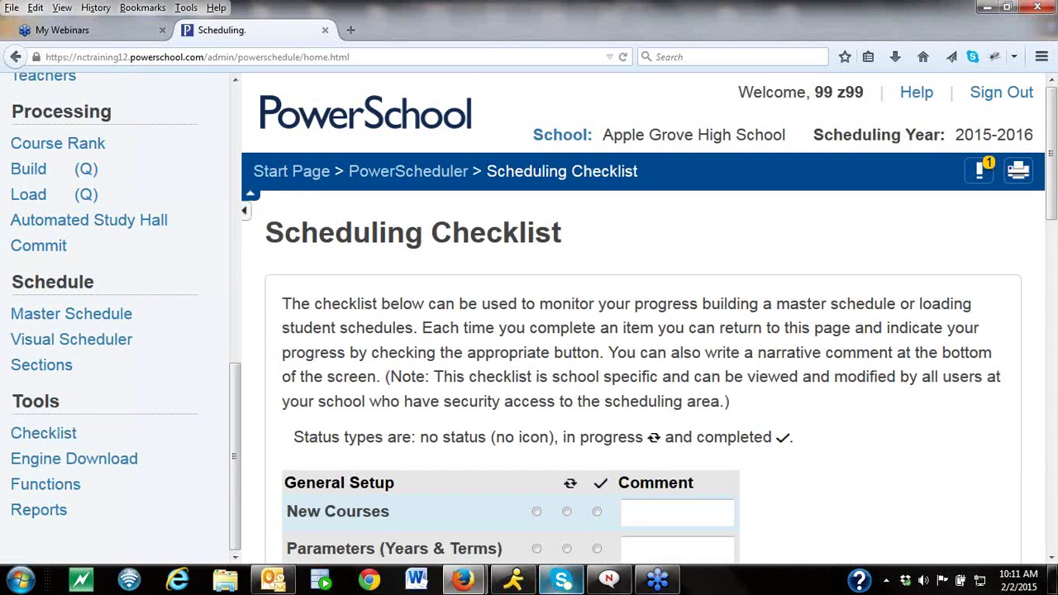
pyautogui.click(1052, 559)
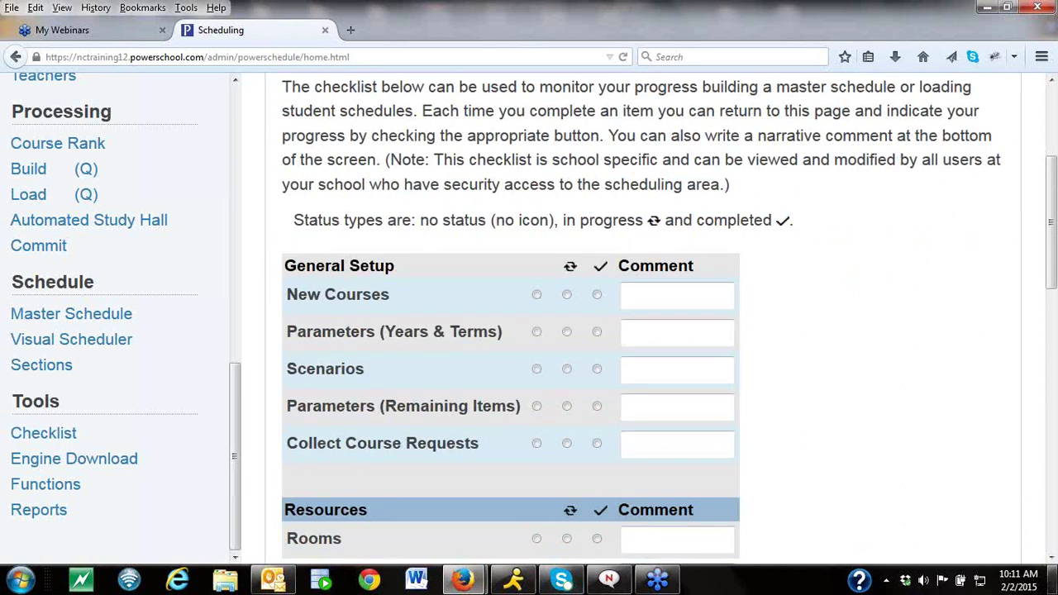
# Scroll to the checklist's Processes section and close the email and voicemail popups.
pyautogui.click(1051, 558)
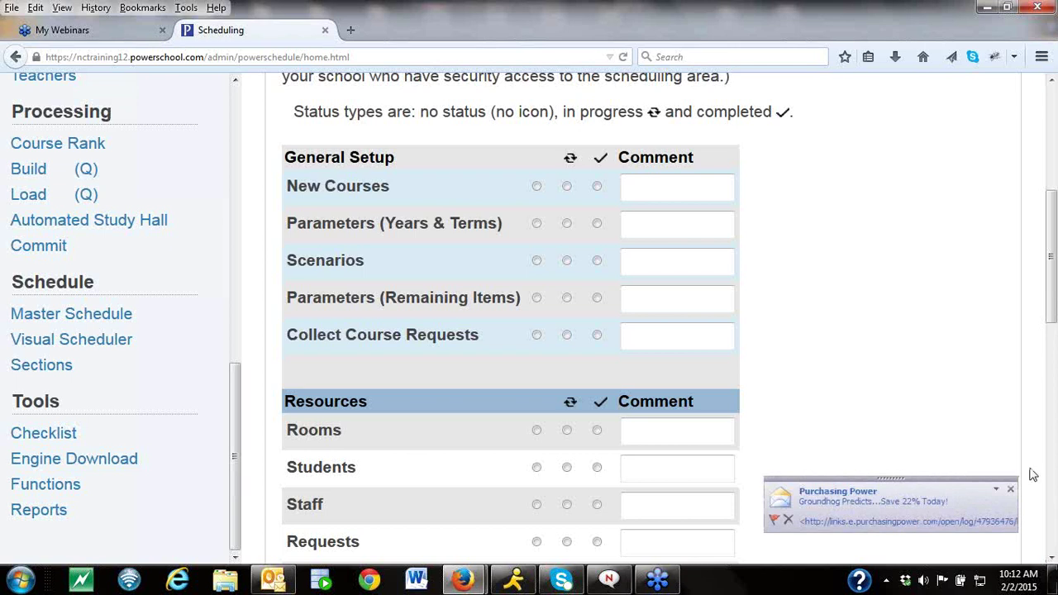
pyautogui.click(1011, 493)
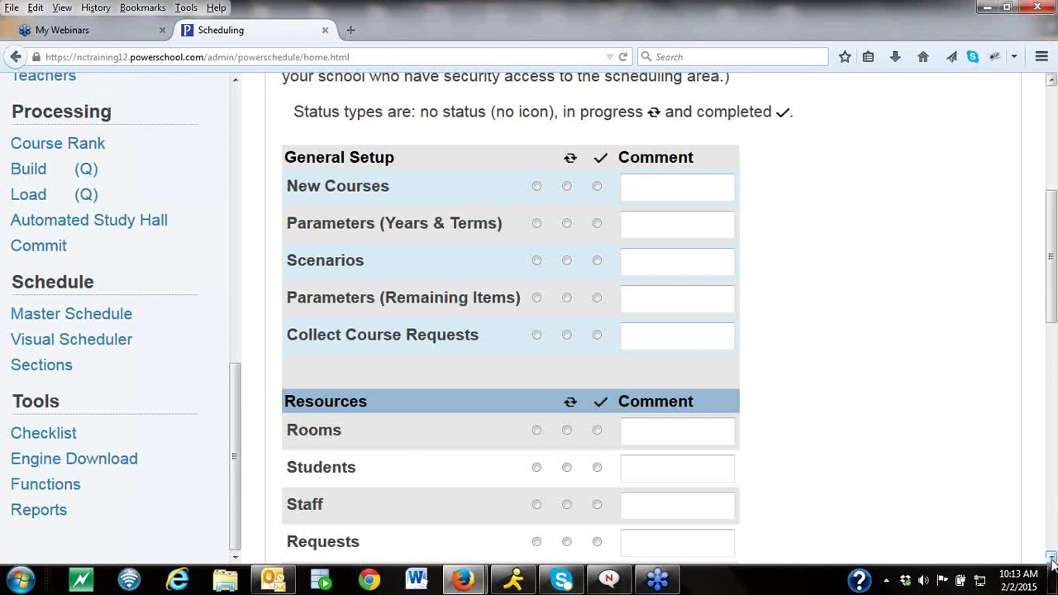
pyautogui.click(1051, 556)
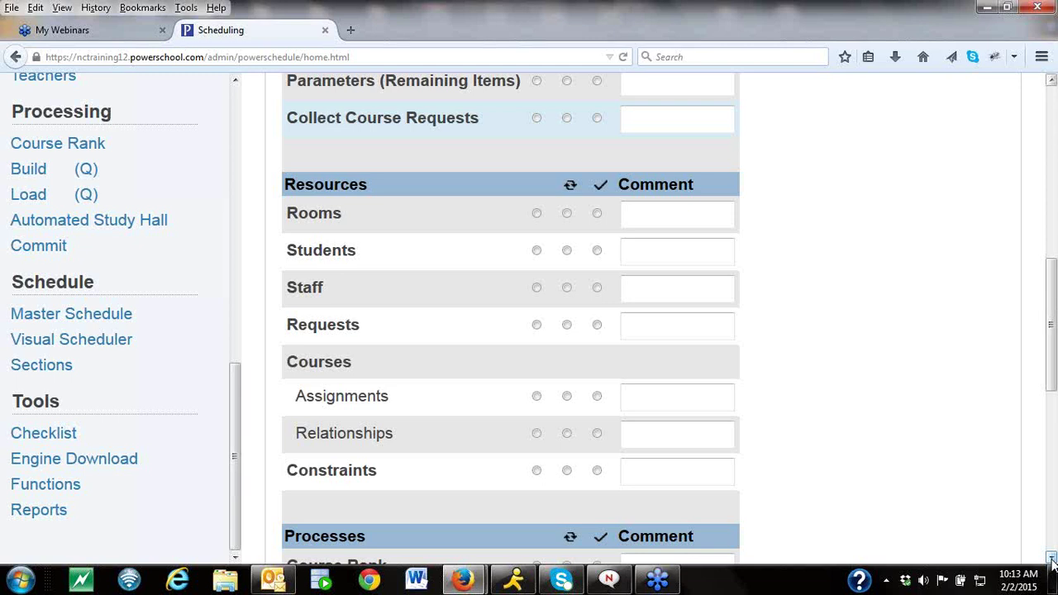
pyautogui.scroll(-7, 1052, 561)
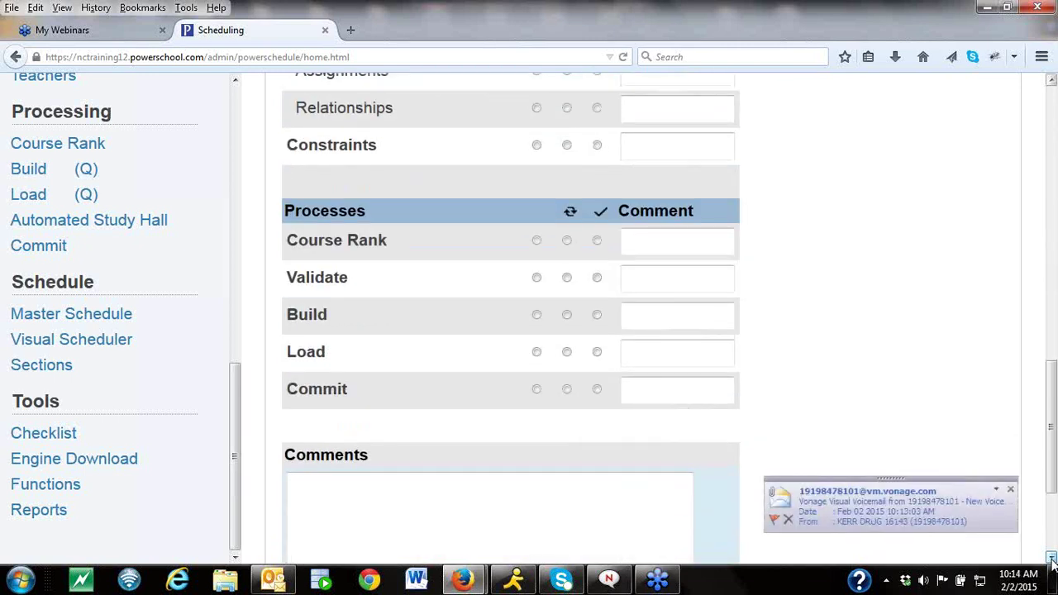
pyautogui.click(1008, 491)
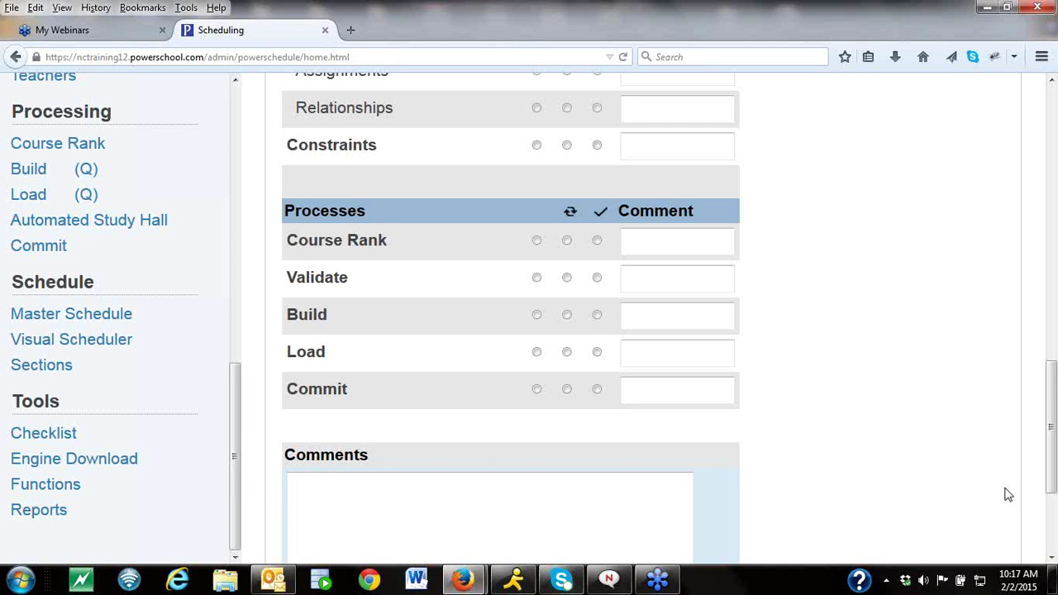
pyautogui.moveTo(238, 533); pyautogui.dragTo(243, 295)
# Set the 2015 - 2016 build scenario to Load Only, submit it, and return to the Start Page.
pyautogui.click(72, 140)
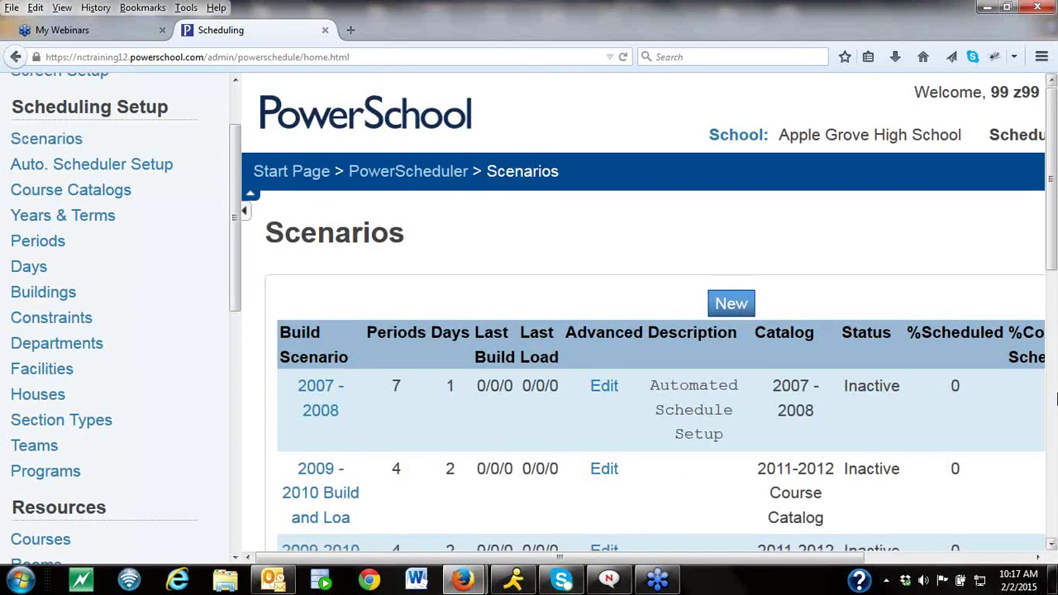
pyautogui.click(1050, 545)
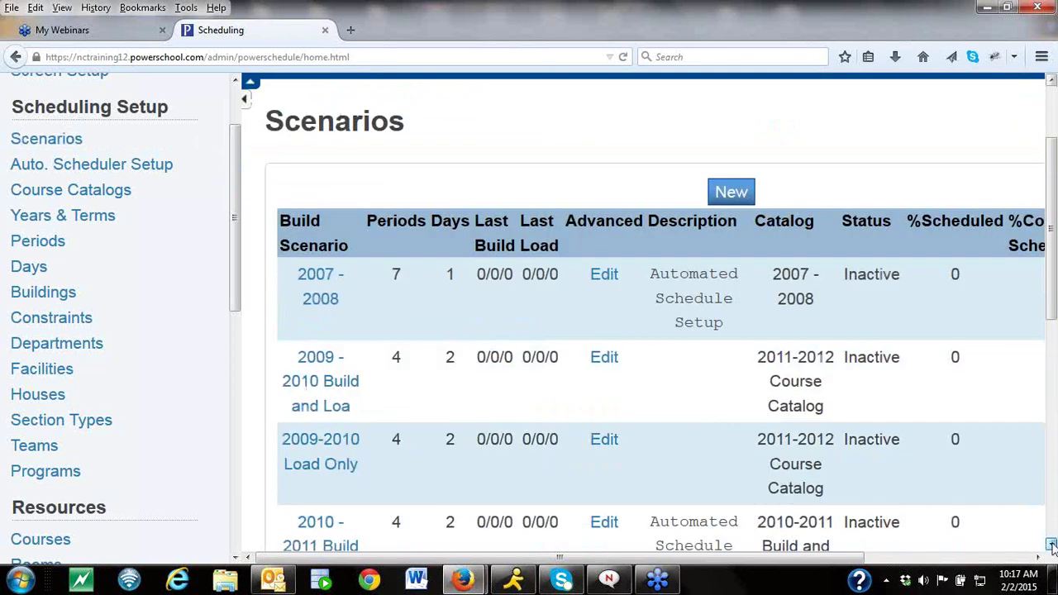
pyautogui.scroll(-3, 1050, 545)
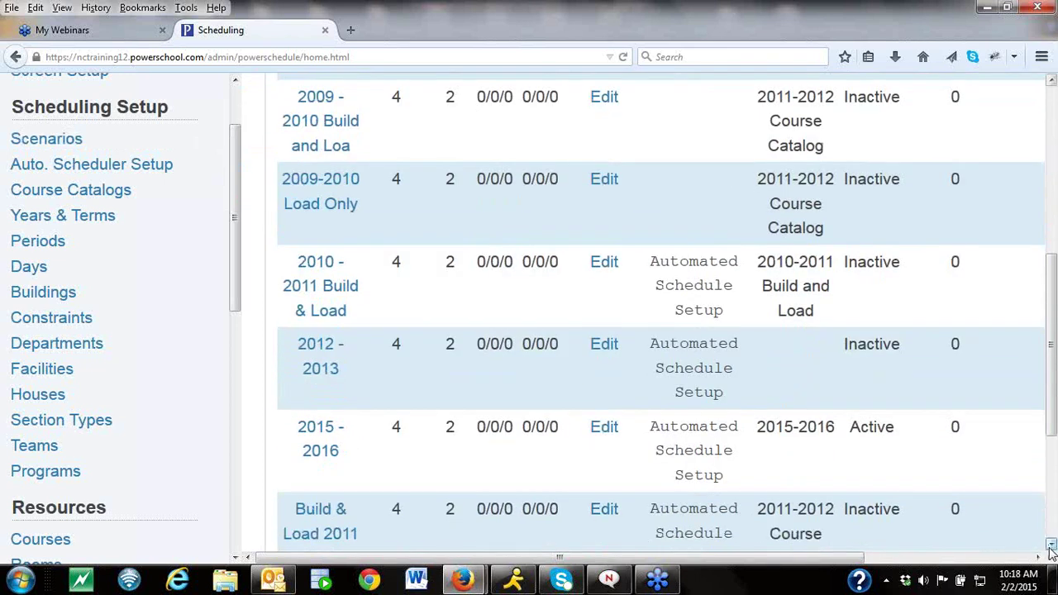
pyautogui.scroll(-3, 1050, 549)
pyautogui.click(335, 211)
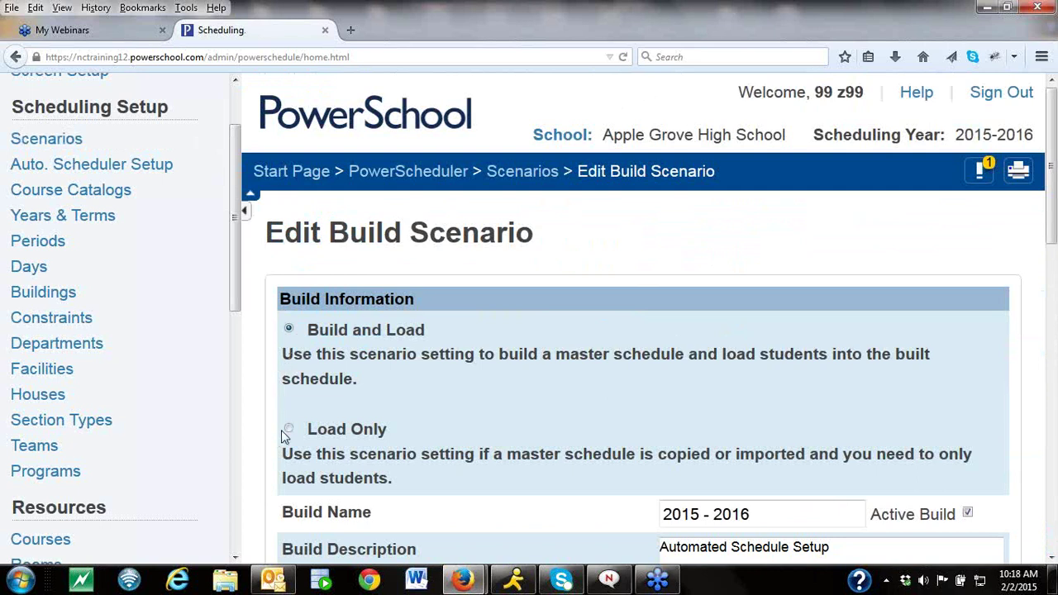
pyautogui.click(289, 430)
pyautogui.click(1051, 557)
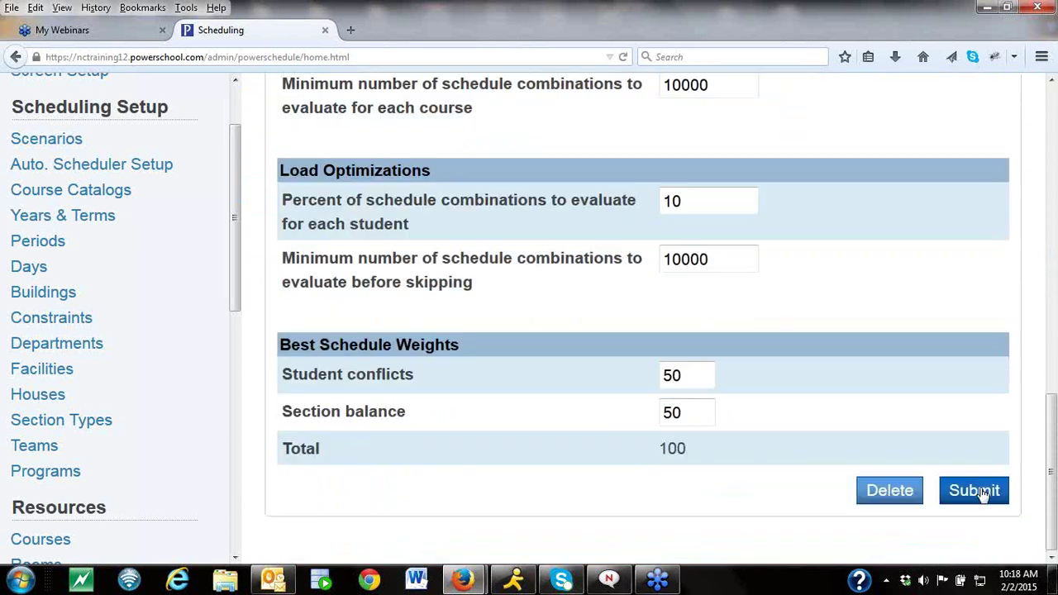
pyautogui.click(975, 491)
pyautogui.click(316, 175)
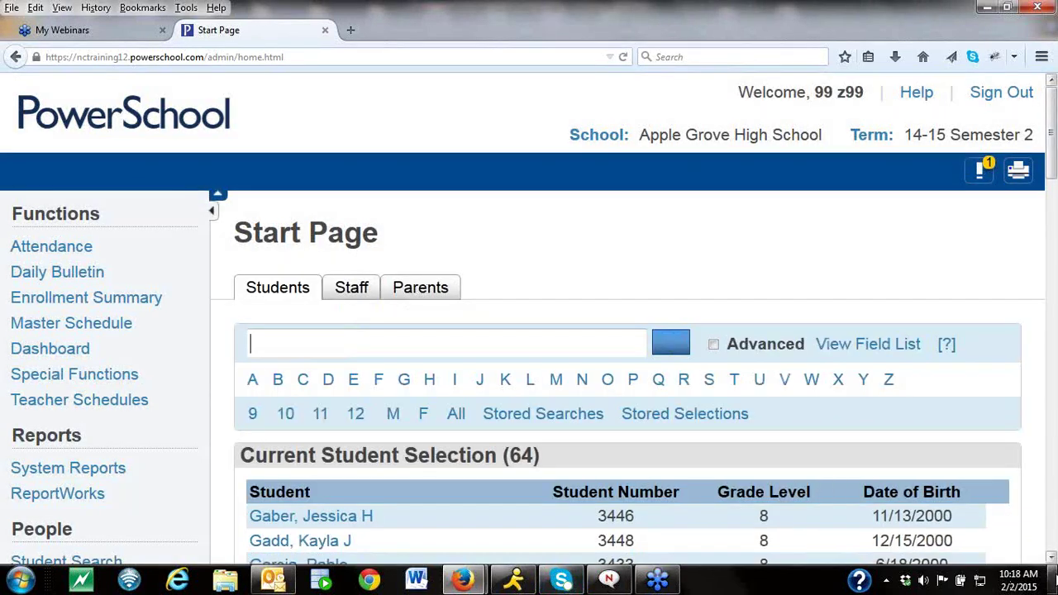
# Open PowerScheduler from the Start Page's Applications and view the Processing navigation section.
pyautogui.scroll(-5, 1051, 558)
pyautogui.scroll(-4, 1052, 558)
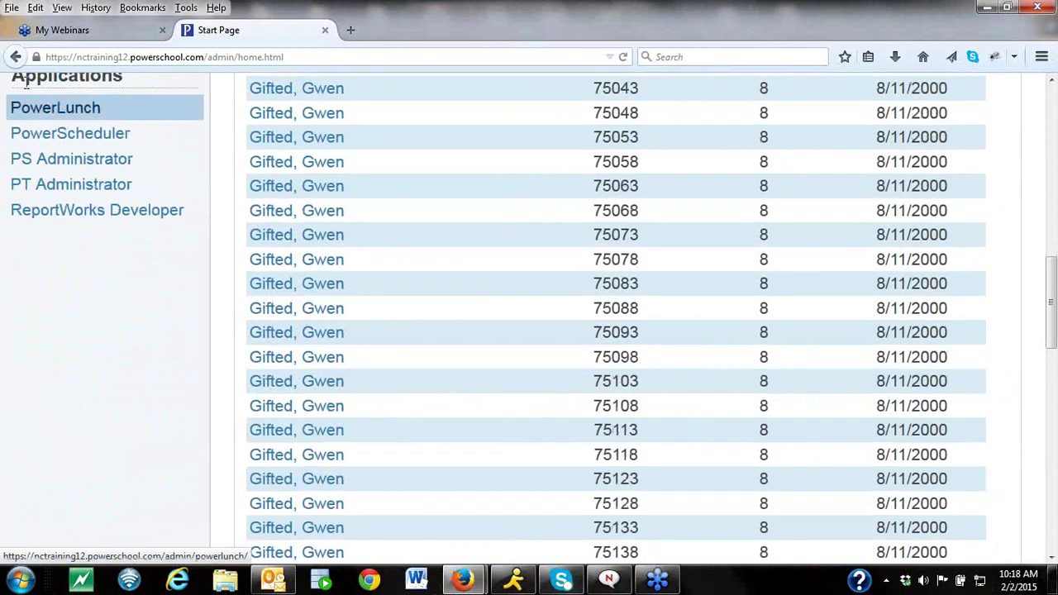
pyautogui.click(70, 135)
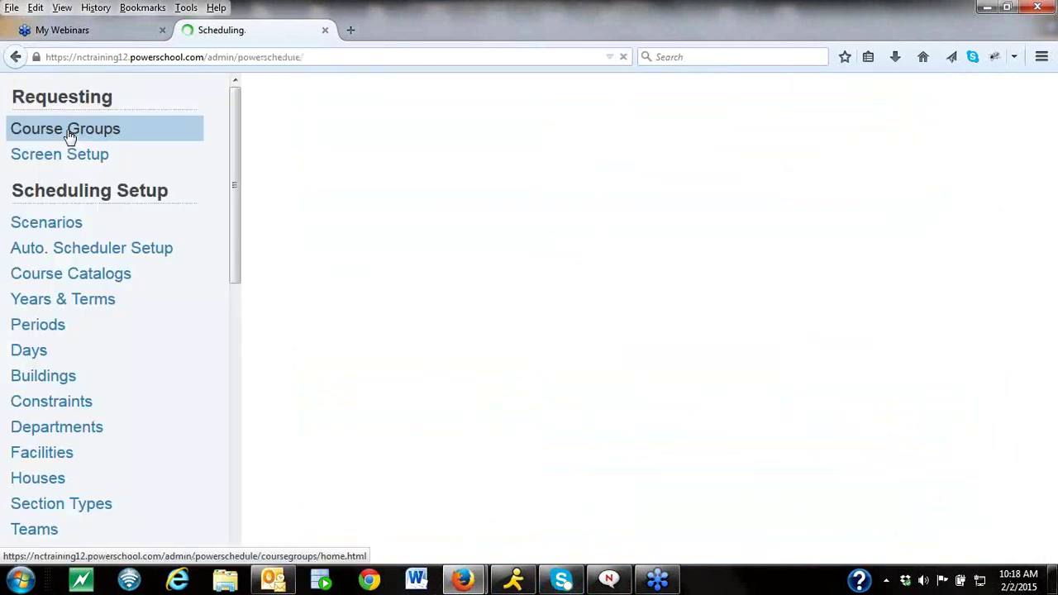
pyautogui.moveTo(232, 259); pyautogui.dragTo(260, 422)
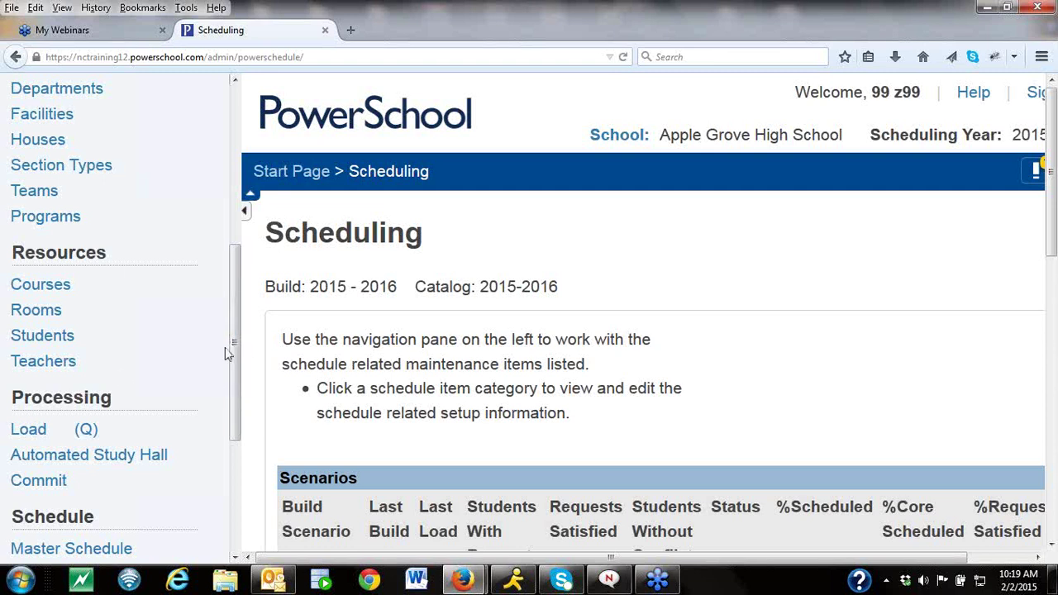
pyautogui.moveTo(236, 350); pyautogui.dragTo(236, 187)
# Open the 2015 - 2016 scenario from the list of build scenarios.
pyautogui.click(149, 130)
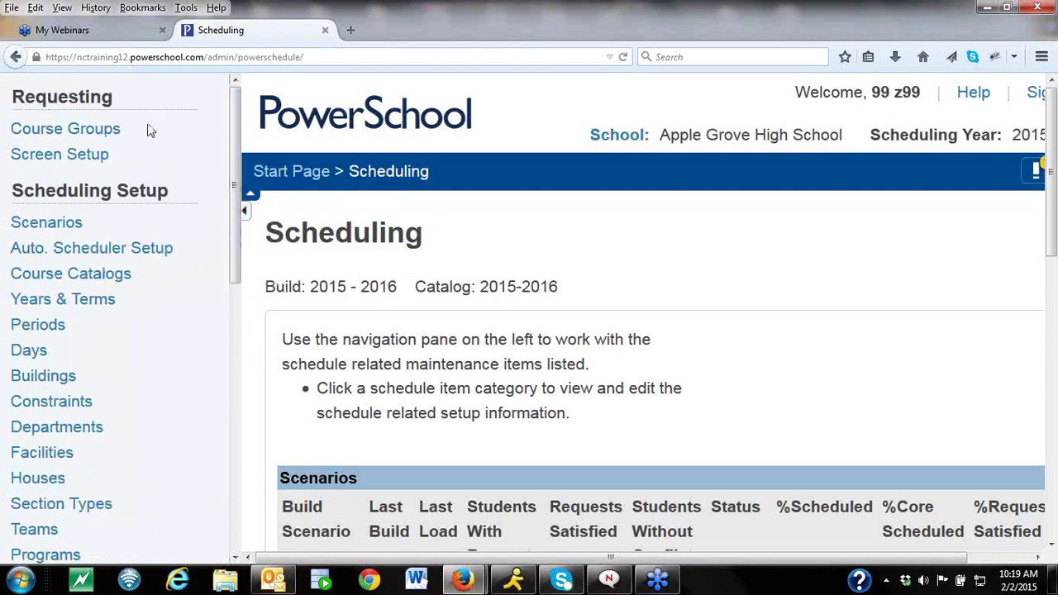
pyautogui.click(88, 233)
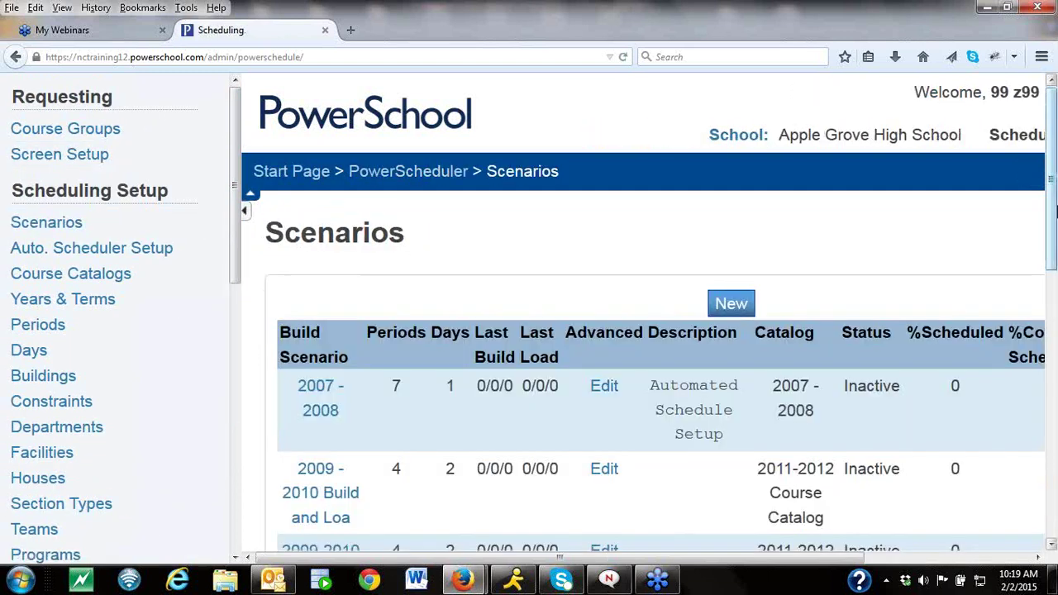
pyautogui.moveTo(1051, 272); pyautogui.dragTo(1052, 475)
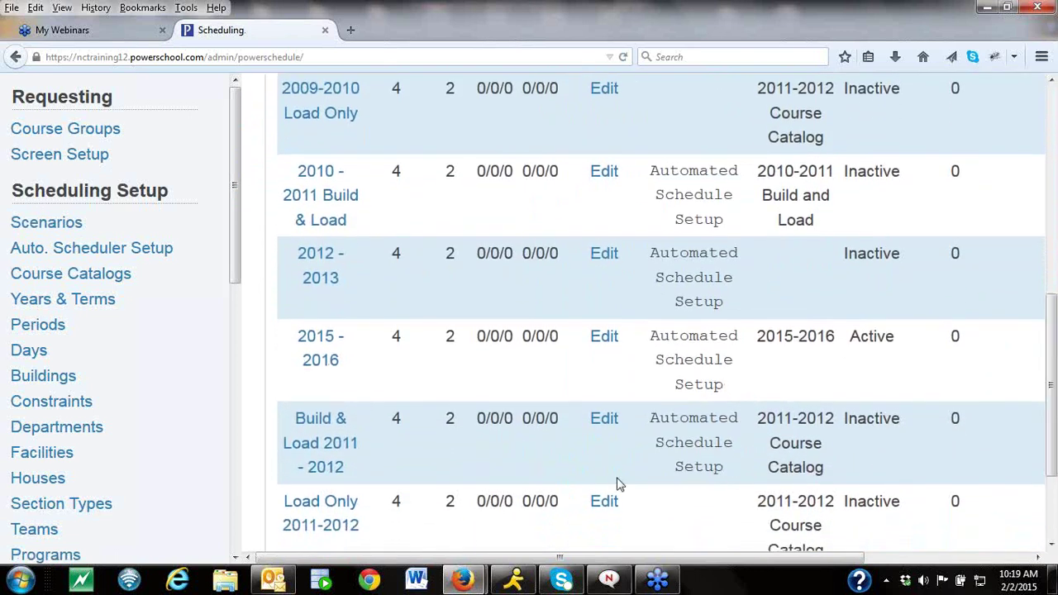
pyautogui.click(336, 361)
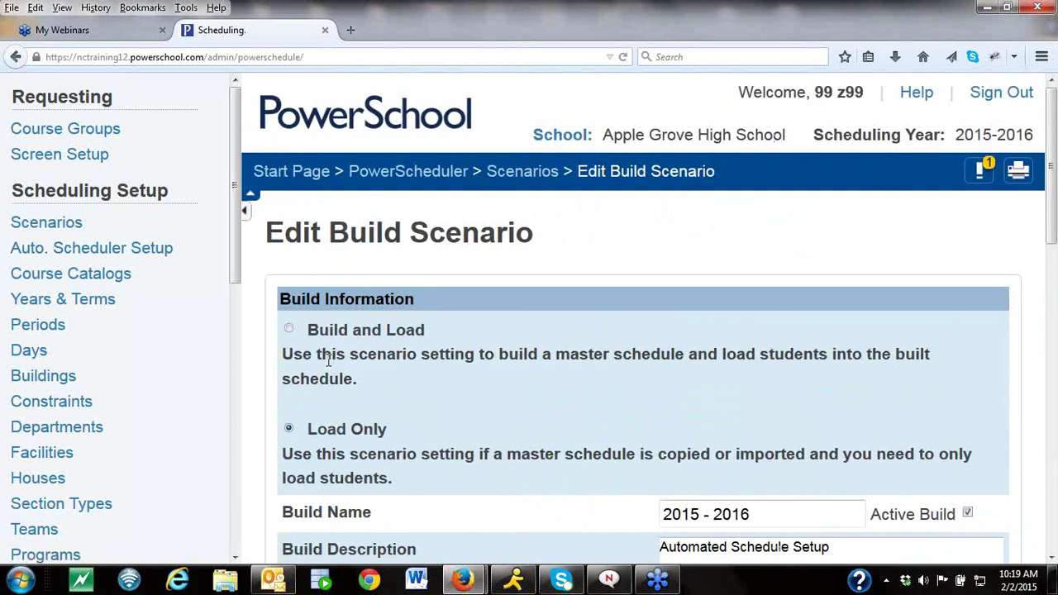
# Set the 2015 - 2016 scenario to Build and Load, submit, and return to the Start Page.
pyautogui.click(288, 329)
pyautogui.click(1051, 559)
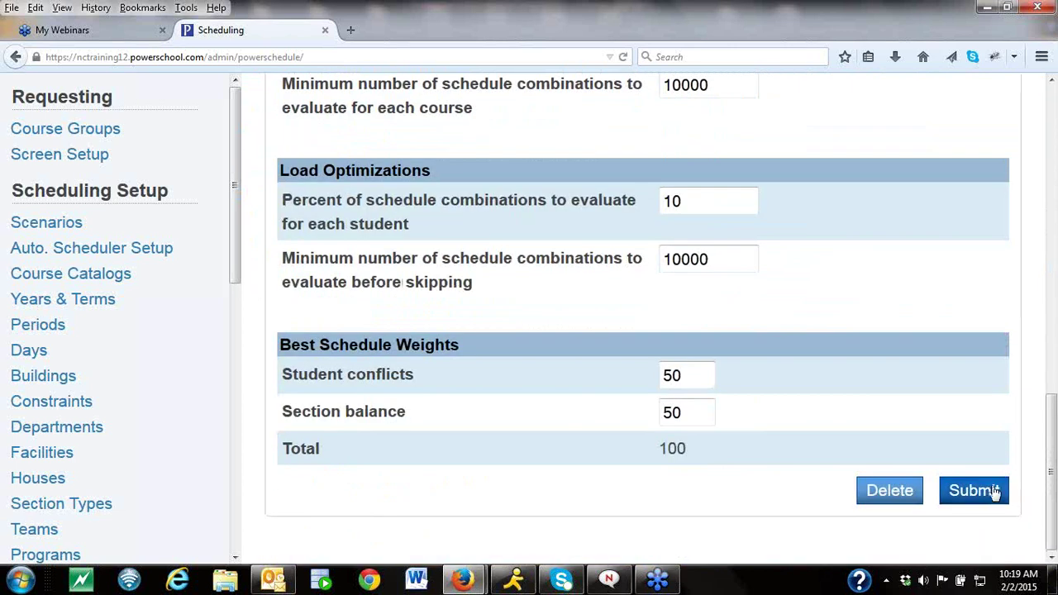
pyautogui.click(984, 490)
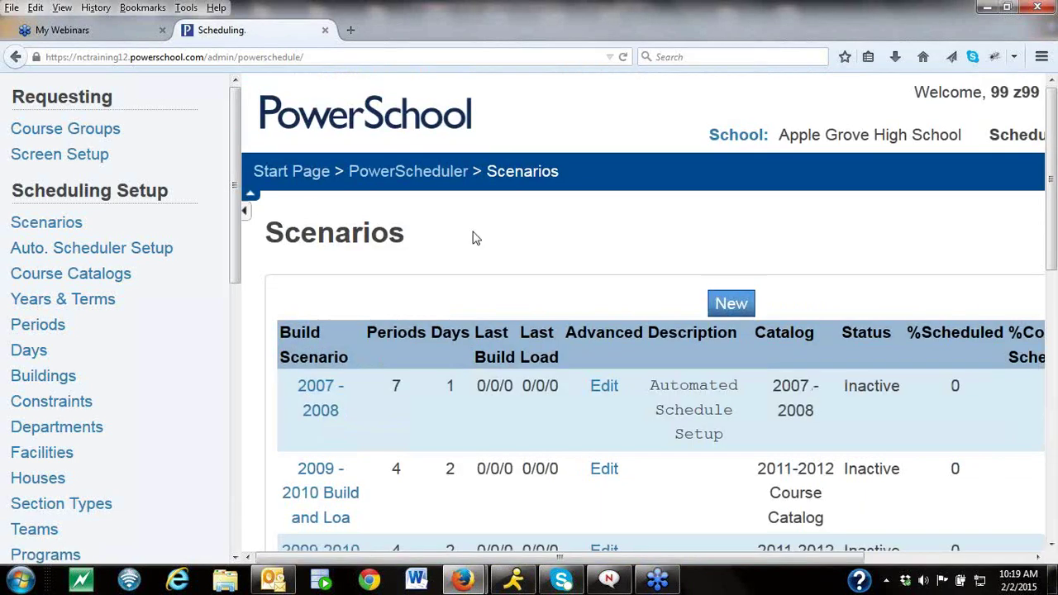
pyautogui.click(306, 172)
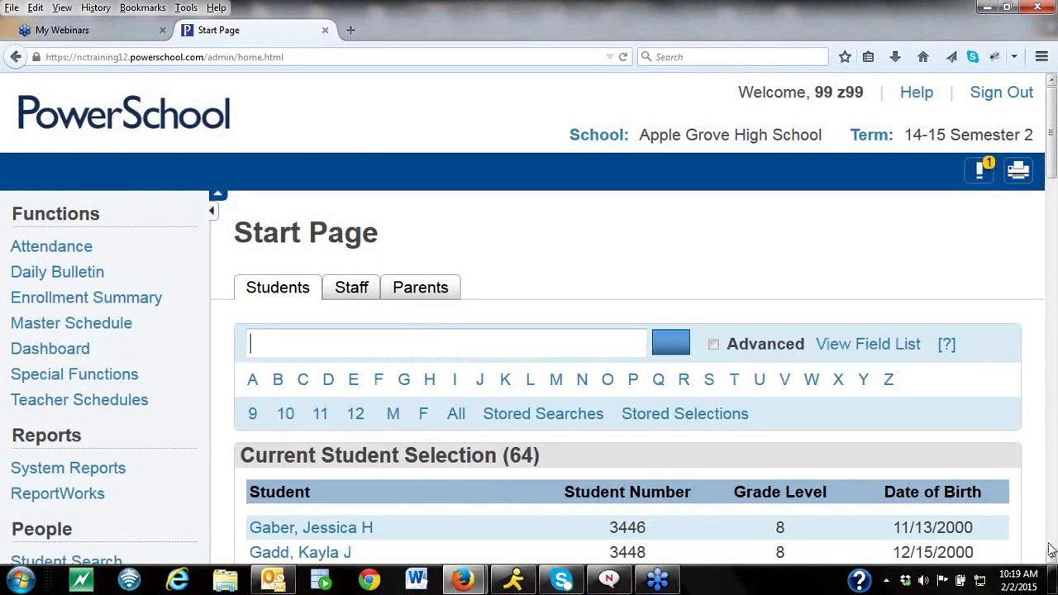
# Reopen PowerScheduler for build 2015 - 2016 and view the Processing options, now including Build.
pyautogui.click(1053, 533)
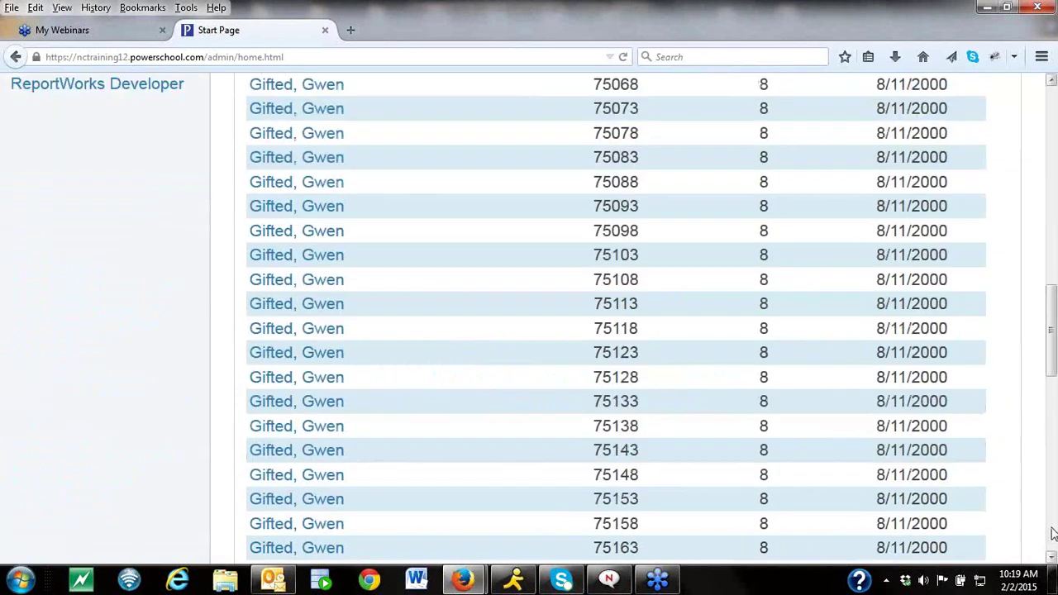
pyautogui.moveTo(1052, 330); pyautogui.dragTo(1053, 302)
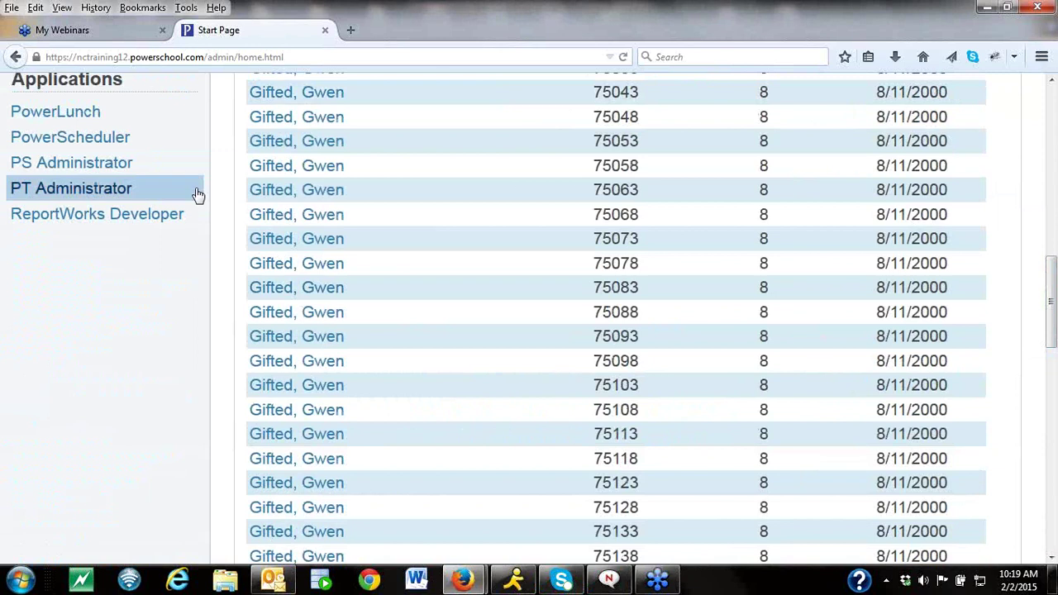
pyautogui.click(140, 137)
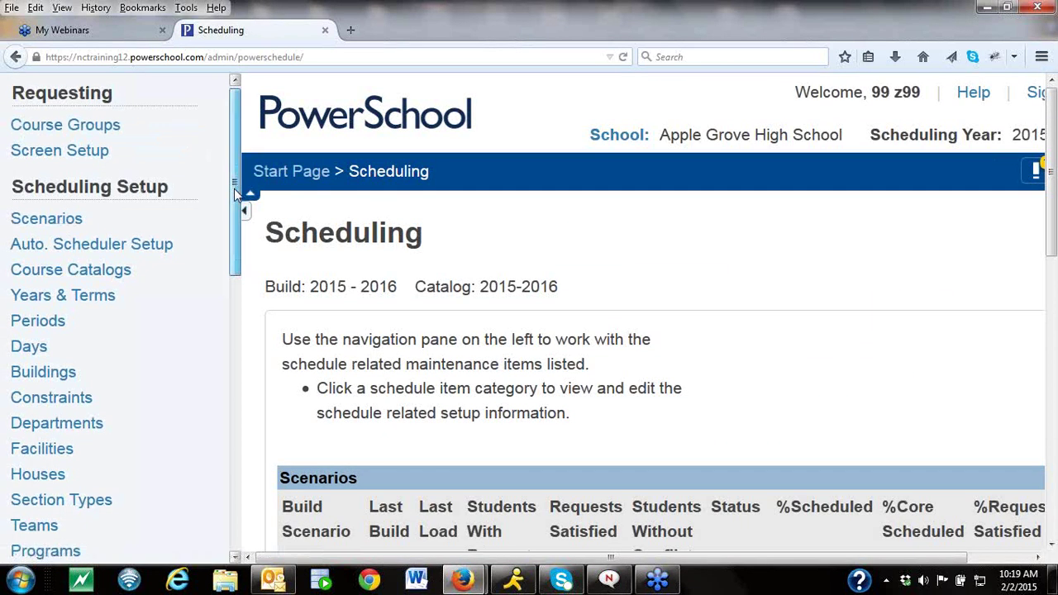
pyautogui.moveTo(236, 194); pyautogui.dragTo(255, 354)
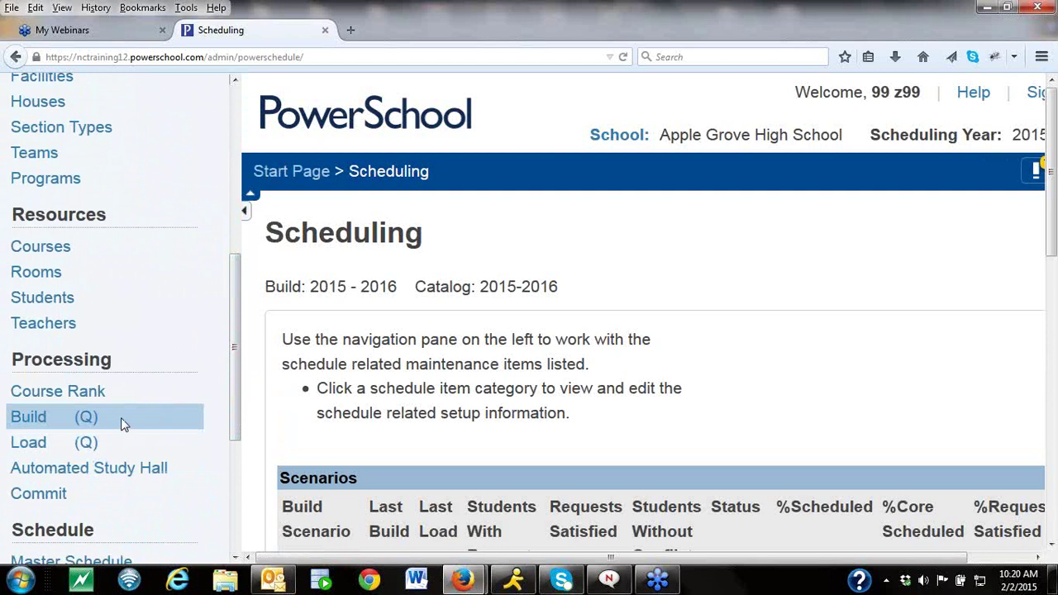
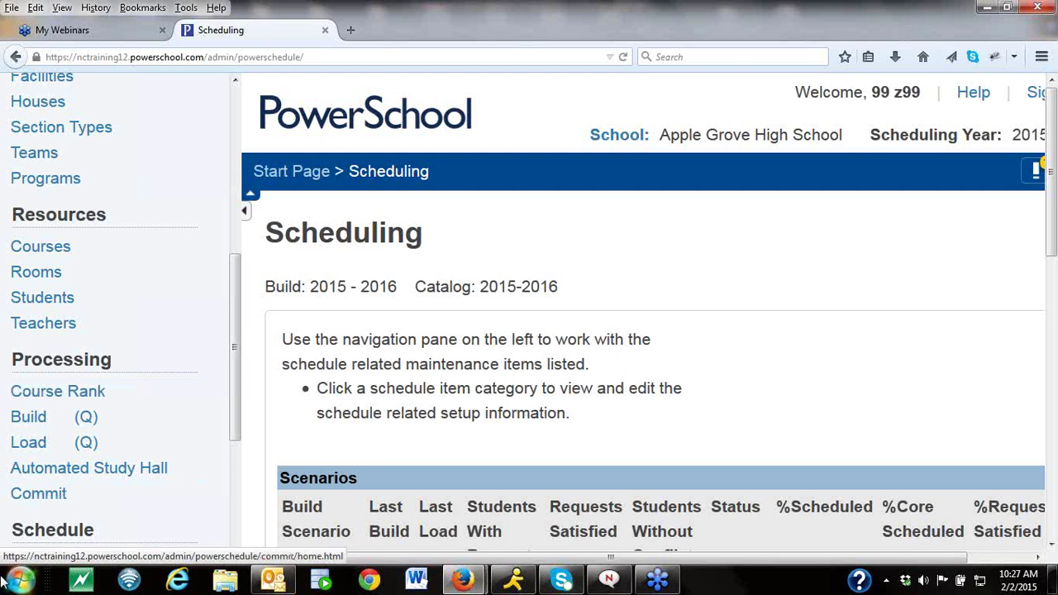
# Open the Edit Periods page under Scheduling Setup, showing periods 1–4.
pyautogui.moveTo(232, 382); pyautogui.dragTo(233, 259)
pyautogui.click(71, 243)
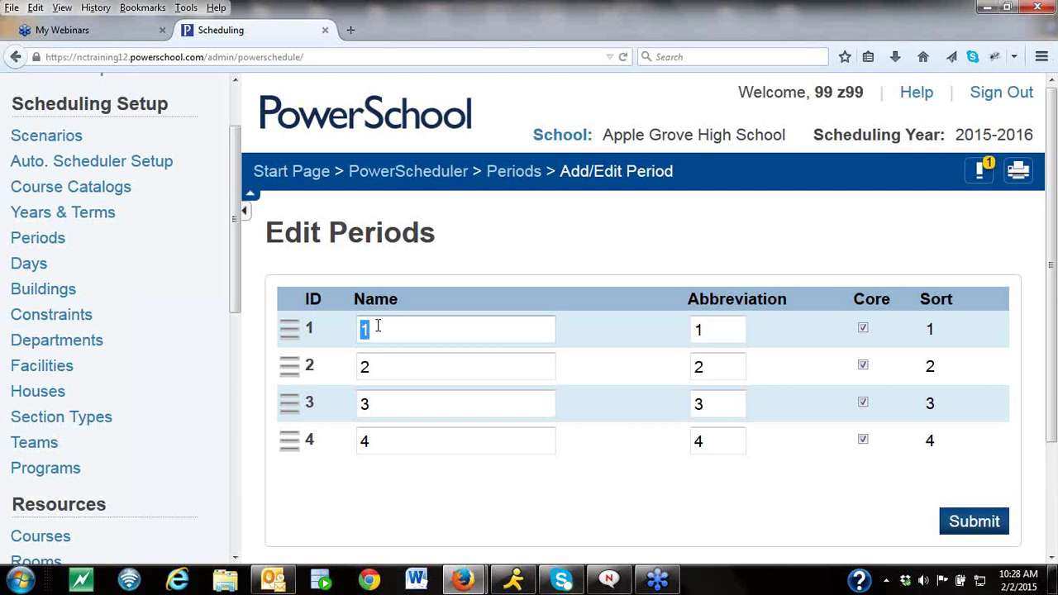
# Prefix period 1's name and abbreviation with 6 so both read 61.
pyautogui.click(377, 326)
pyautogui.press('BackSpace')
pyautogui.write('6')
pyautogui.click(695, 329)
pyautogui.write('6')
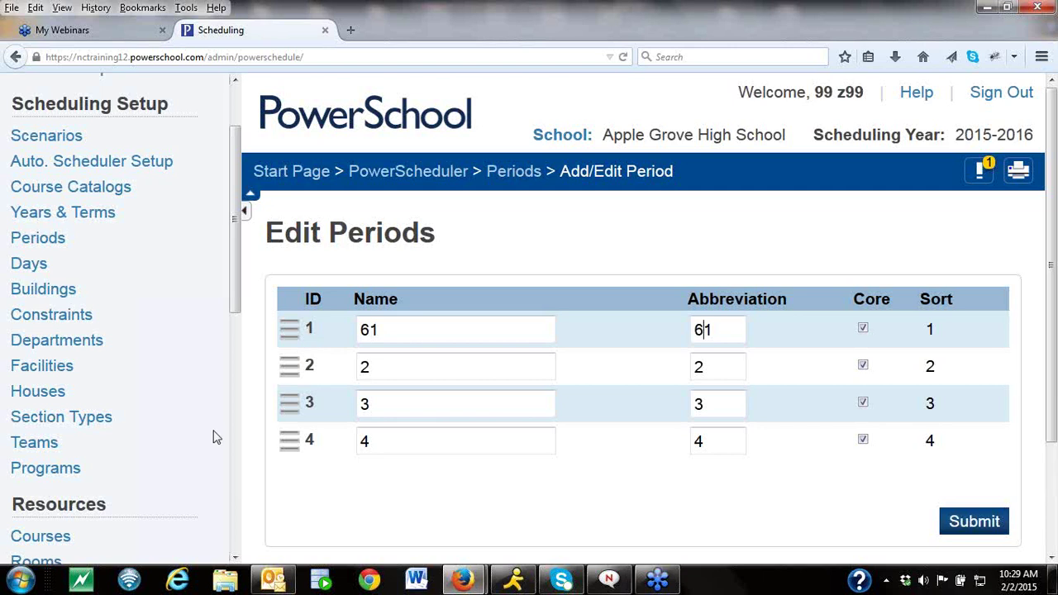
# Drag period 4 to the top and back, and restore period 1's name and abbreviation to 1.
pyautogui.moveTo(286, 444); pyautogui.dragTo(286, 332)
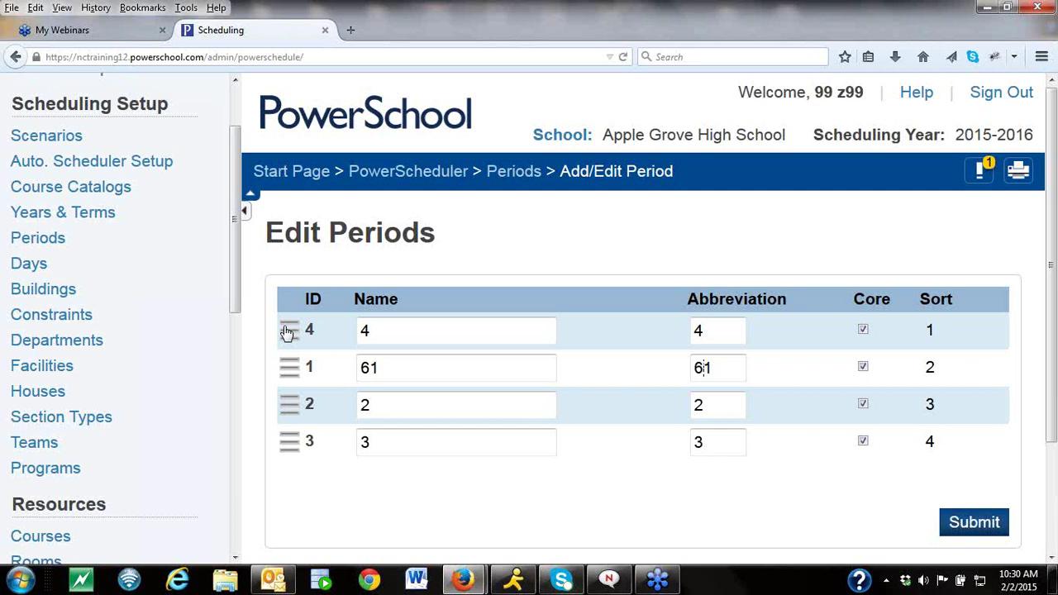
pyautogui.moveTo(286, 335); pyautogui.dragTo(279, 457)
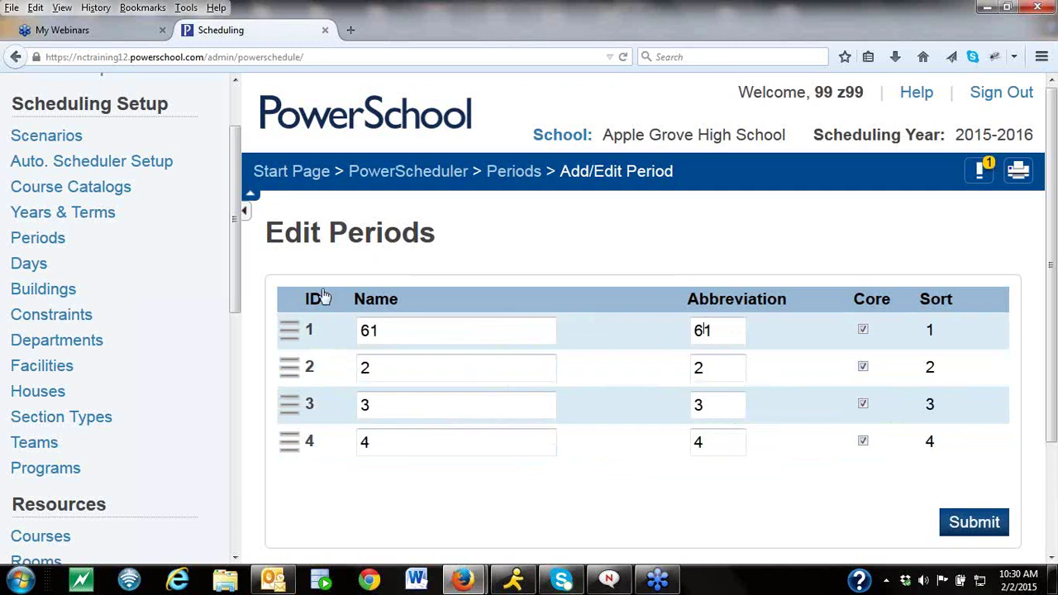
pyautogui.click(370, 329)
pyautogui.press('BackSpace')
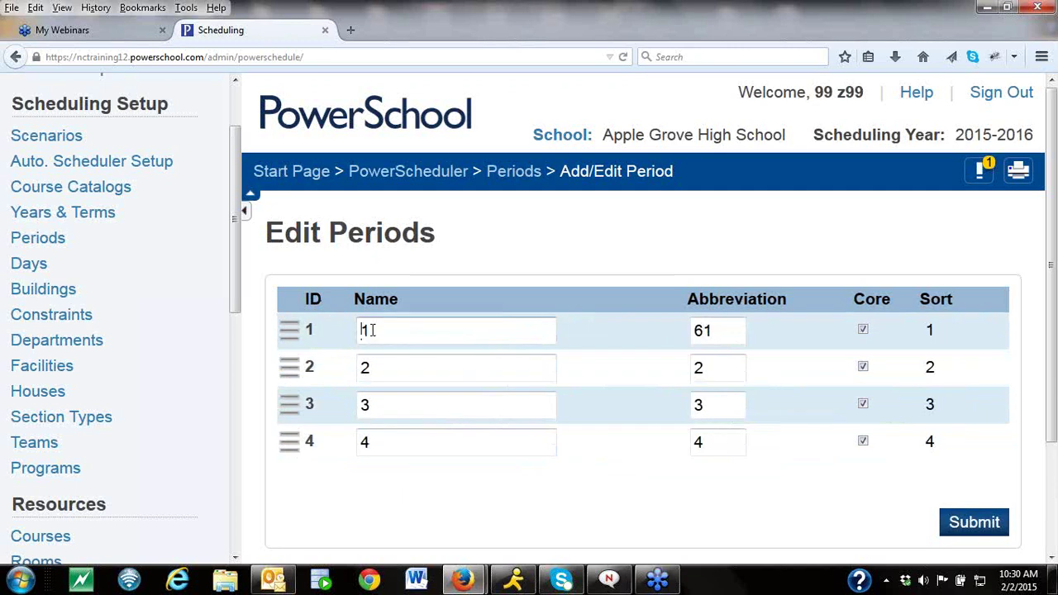
pyautogui.click(700, 330)
pyautogui.press('BackSpace')
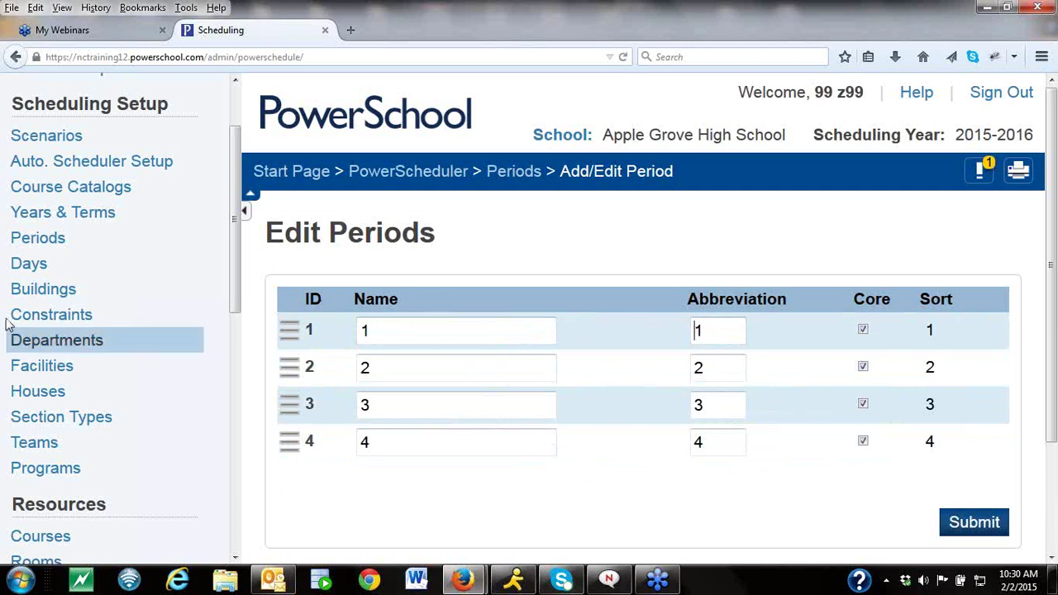
pyautogui.click(28, 268)
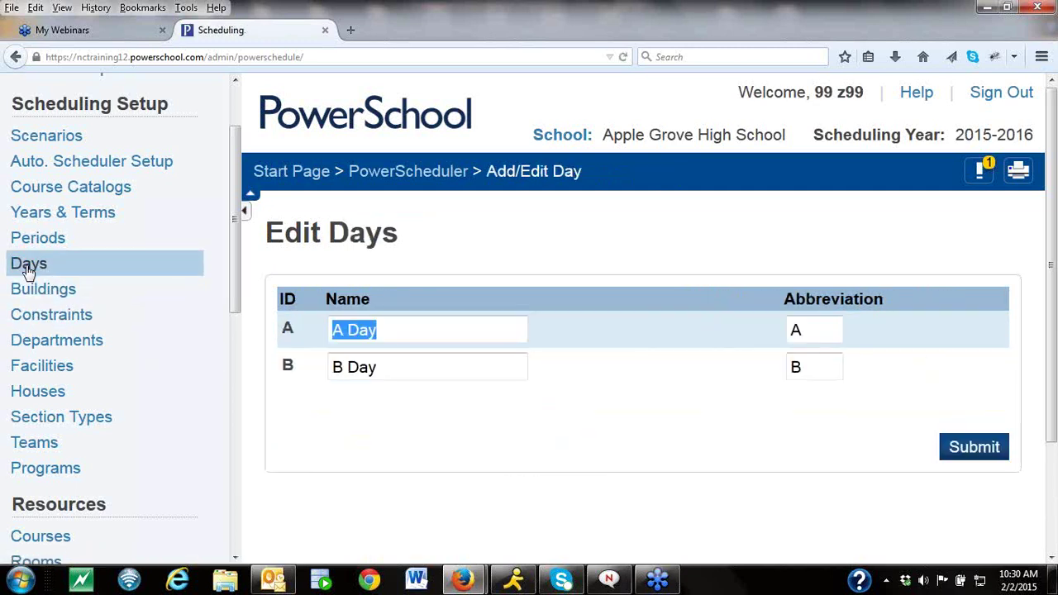
# Rename days 'A Day' and 'B Day' to 'A' and 'B' and submit.
pyautogui.click(394, 331)
pyautogui.press('BackSpace')
pyautogui.press('BackSpace')
pyautogui.press('BackSpace')
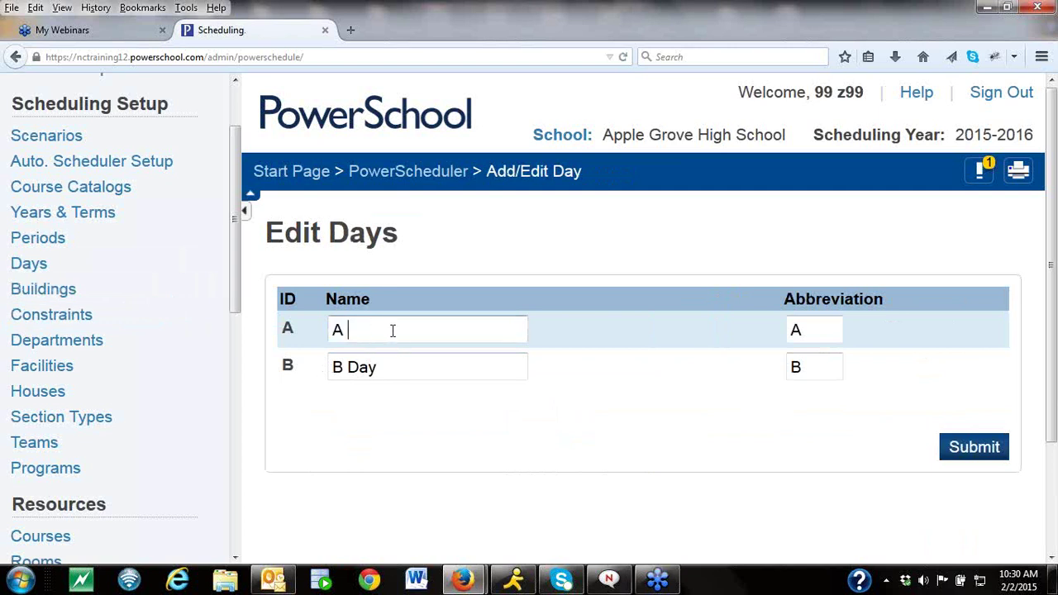
pyautogui.click(410, 364)
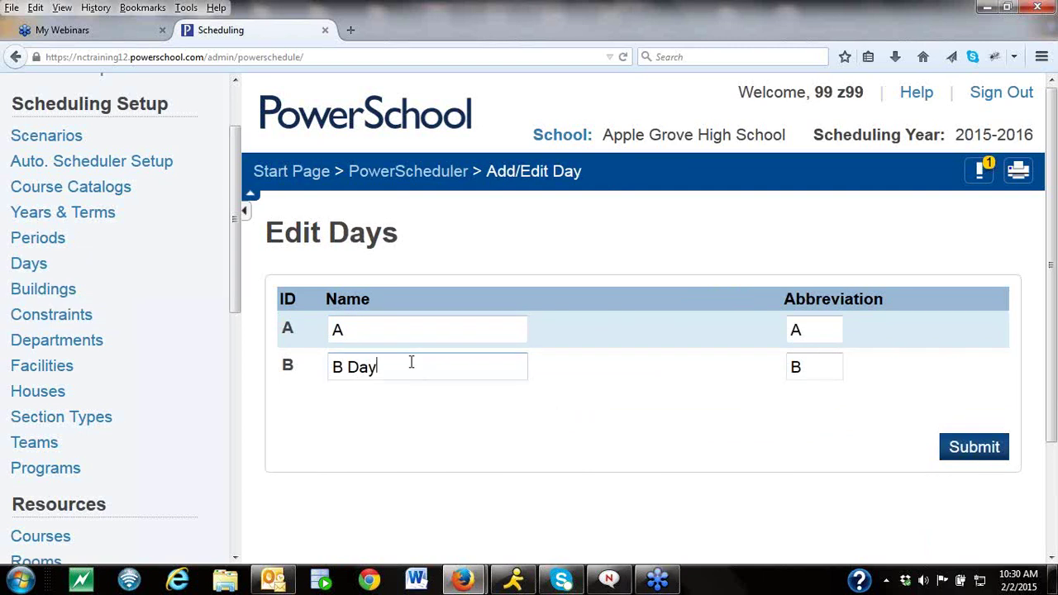
pyautogui.press('BackSpace')
pyautogui.press('BackSpace')
pyautogui.press('BackSpace')
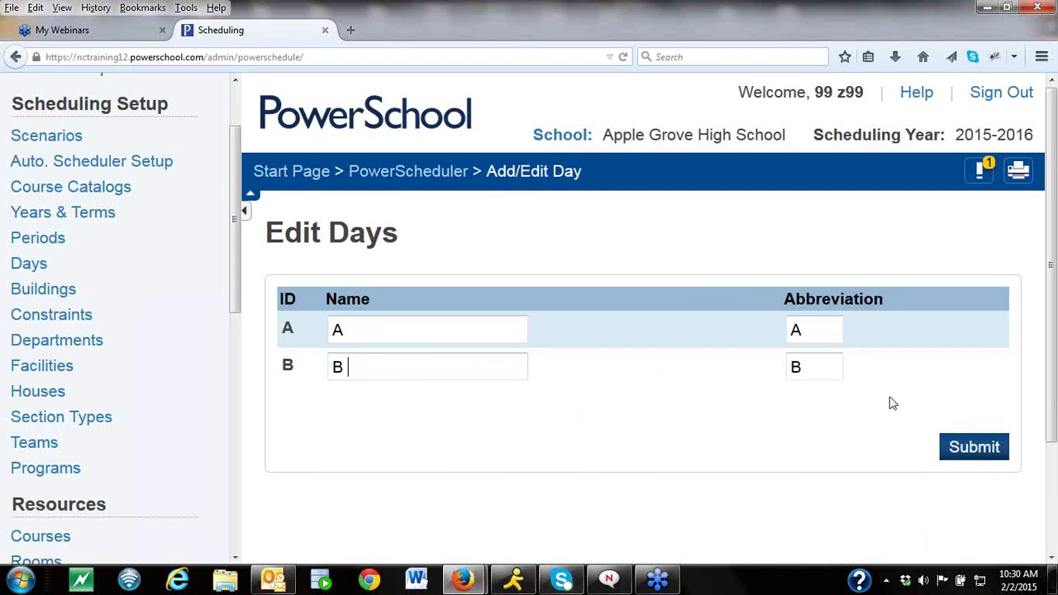
pyautogui.click(965, 447)
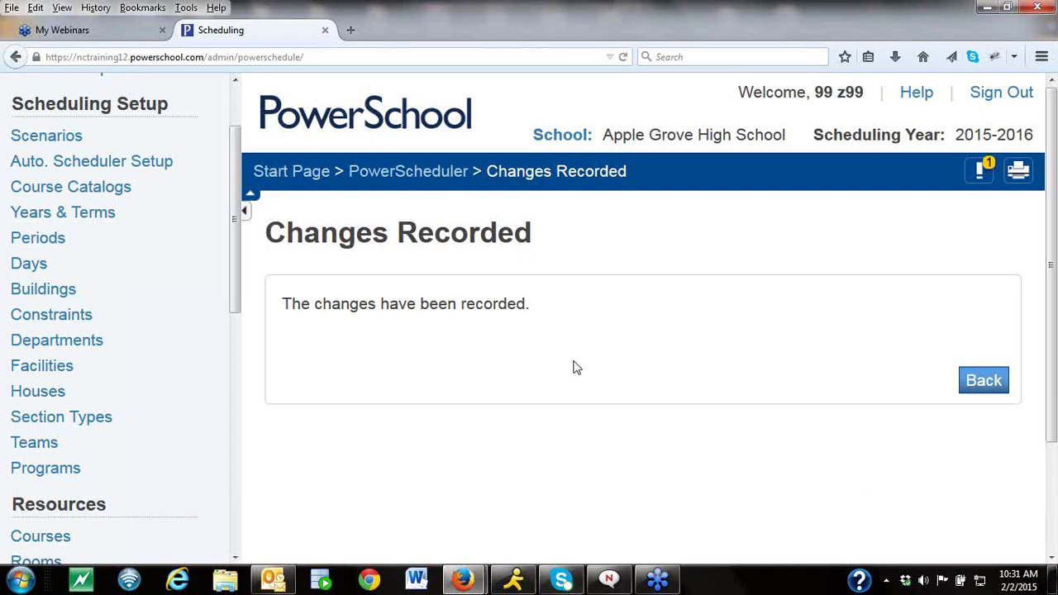
# Create a new section from the Sections tab of course ENG3000 AP American Lit and Comp.
pyautogui.click(446, 180)
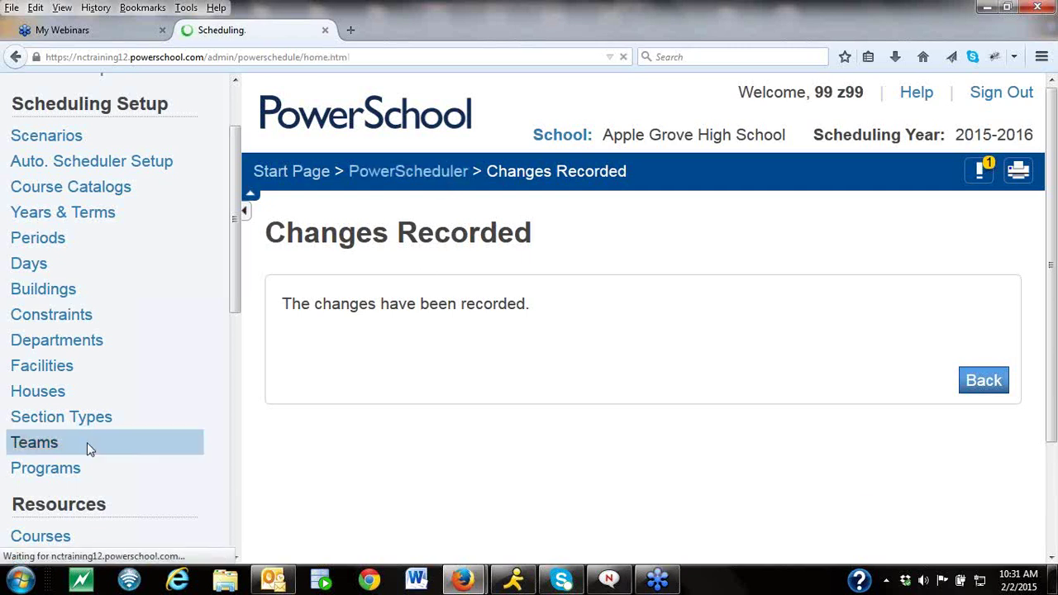
pyautogui.moveTo(235, 211); pyautogui.dragTo(234, 321)
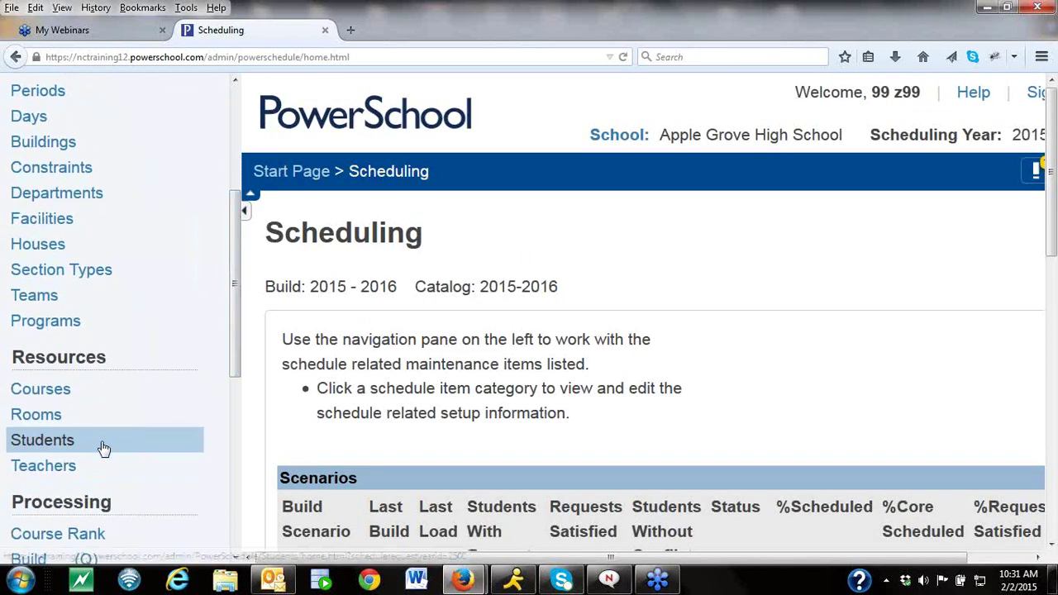
pyautogui.click(80, 389)
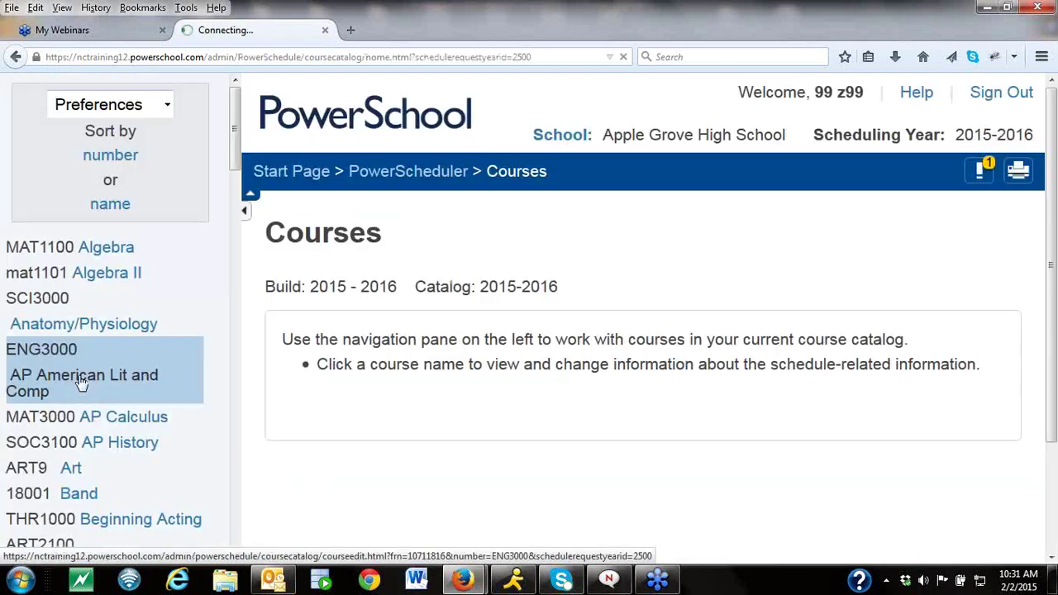
pyautogui.click(81, 390)
pyautogui.click(855, 331)
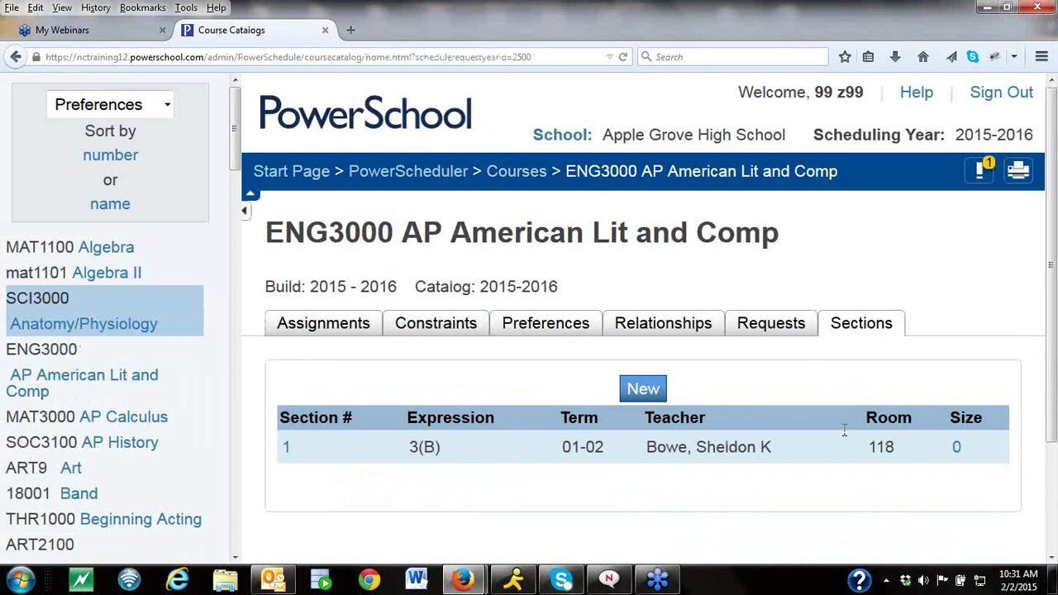
pyautogui.click(651, 390)
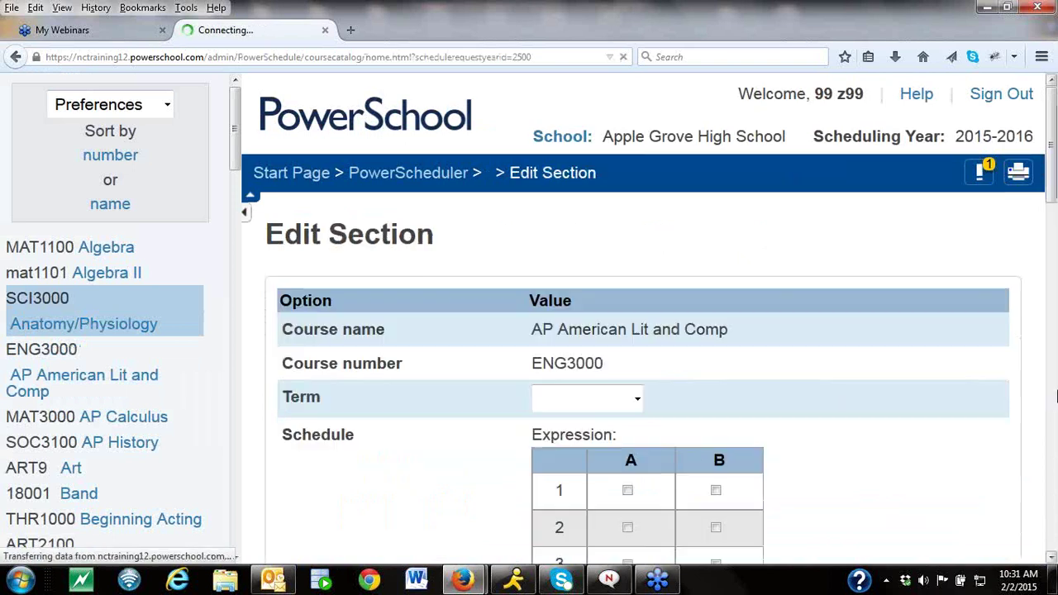
pyautogui.click(1052, 558)
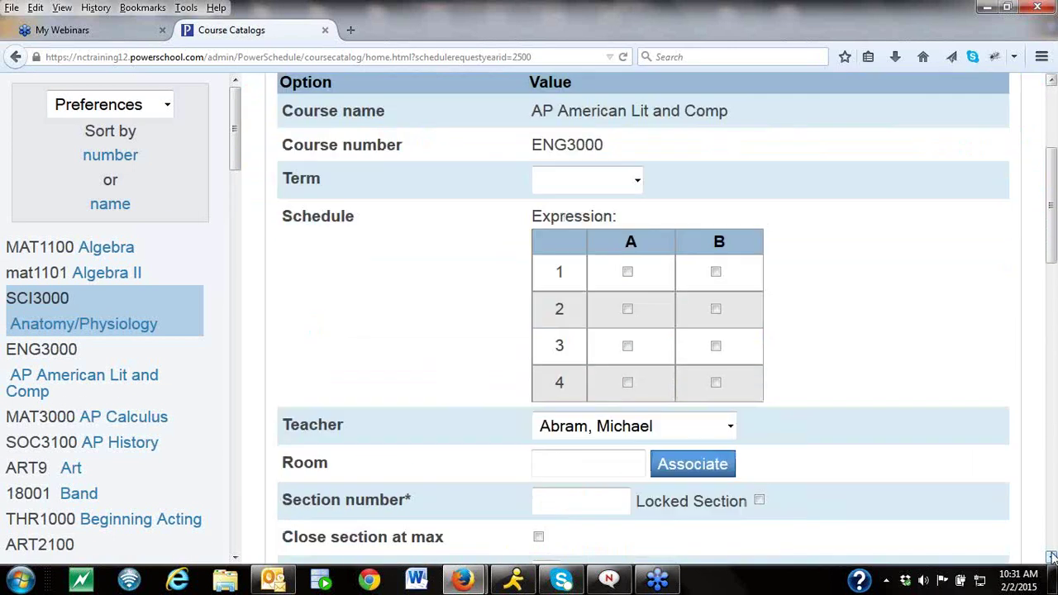
pyautogui.click(1052, 558)
pyautogui.click(592, 403)
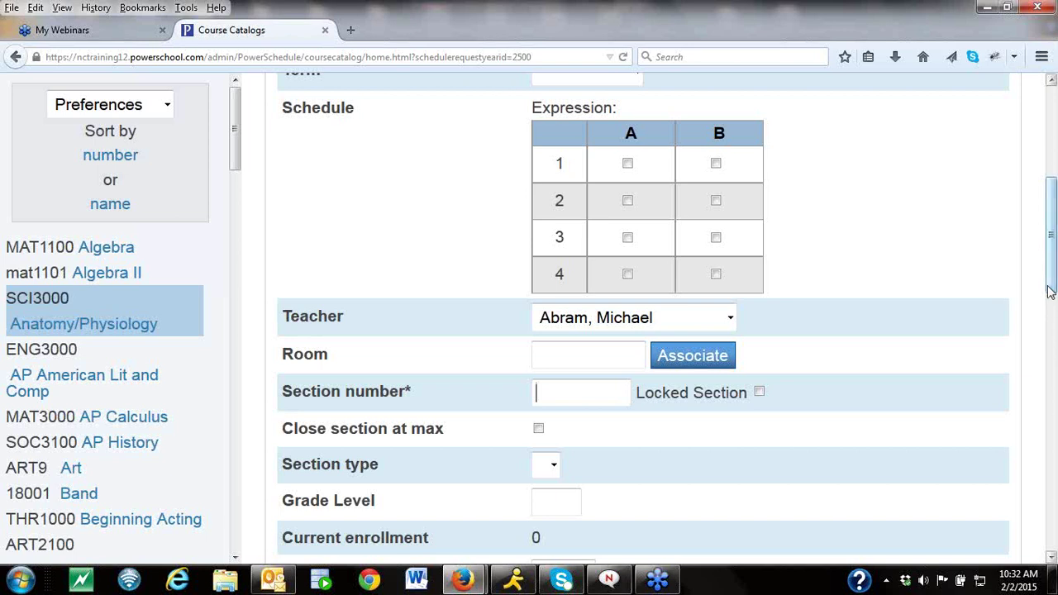
pyautogui.scroll(8, 1049, 286)
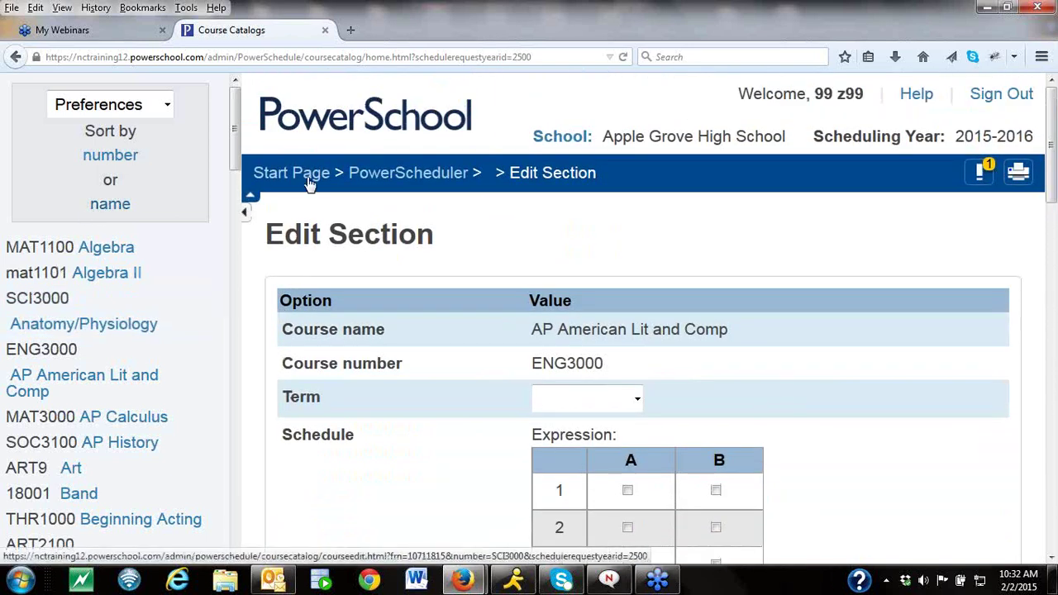
# Review the day names A and B on PowerScheduler's Days page.
pyautogui.click(396, 176)
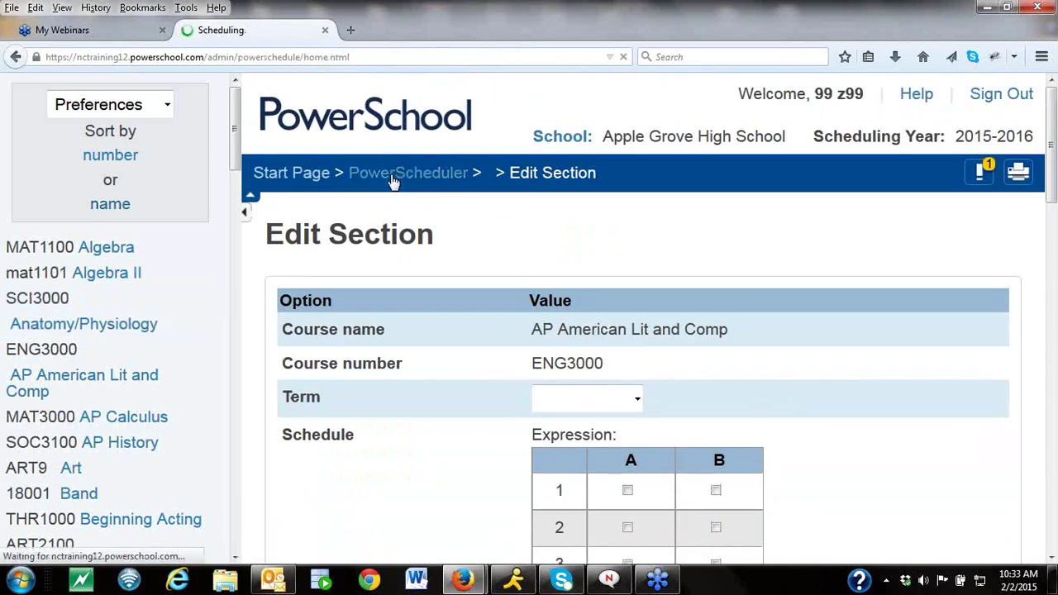
pyautogui.click(28, 352)
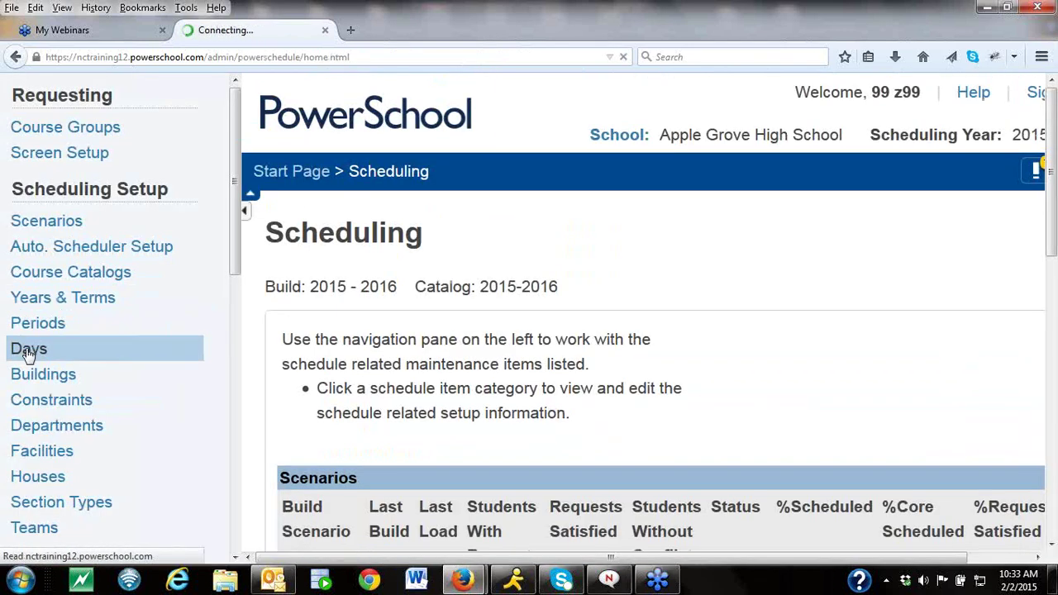
pyautogui.click(376, 331)
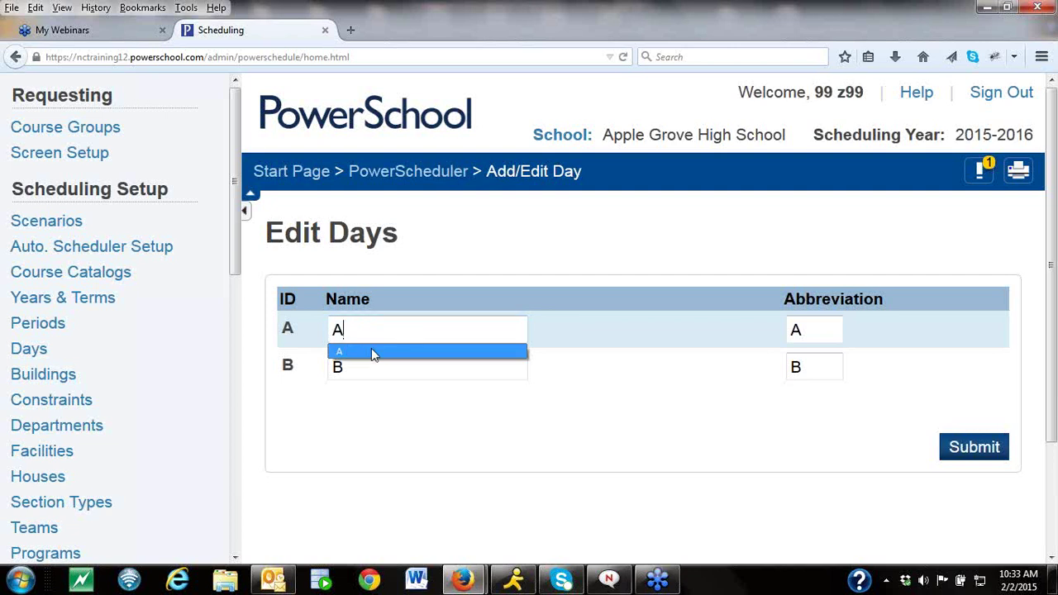
pyautogui.click(370, 352)
pyautogui.click(361, 366)
pyautogui.click(362, 366)
pyautogui.click(357, 389)
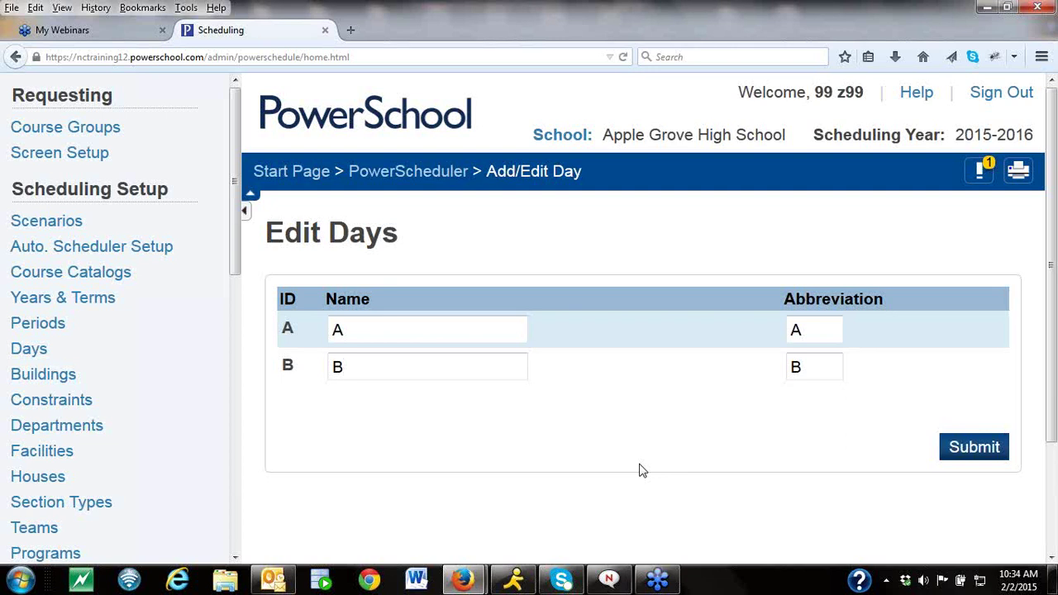
# Switch the working school to Cherry Hill Middle School.
pyautogui.click(573, 141)
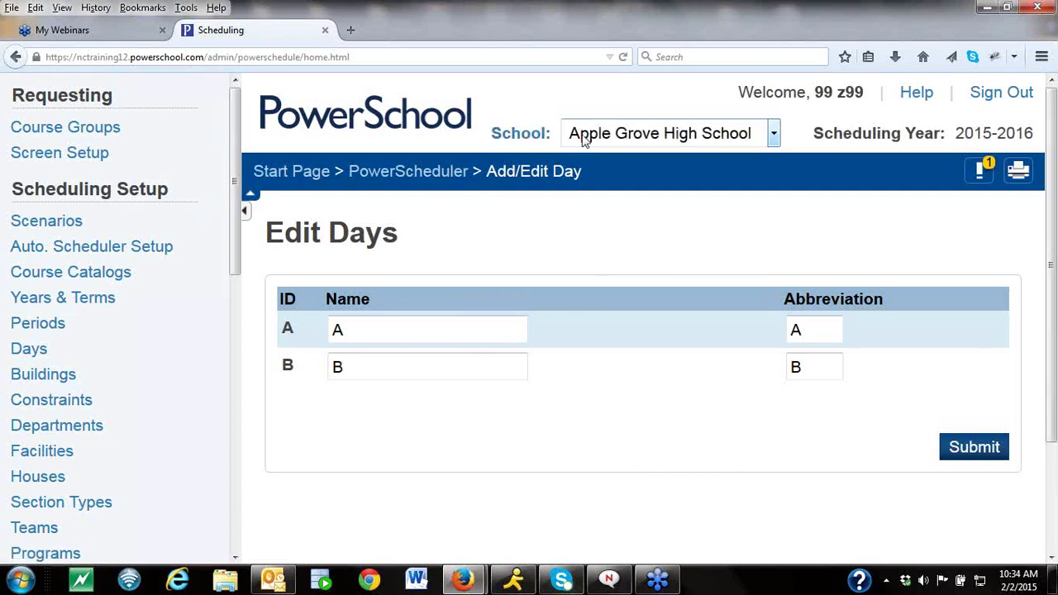
pyautogui.click(771, 135)
pyautogui.click(750, 176)
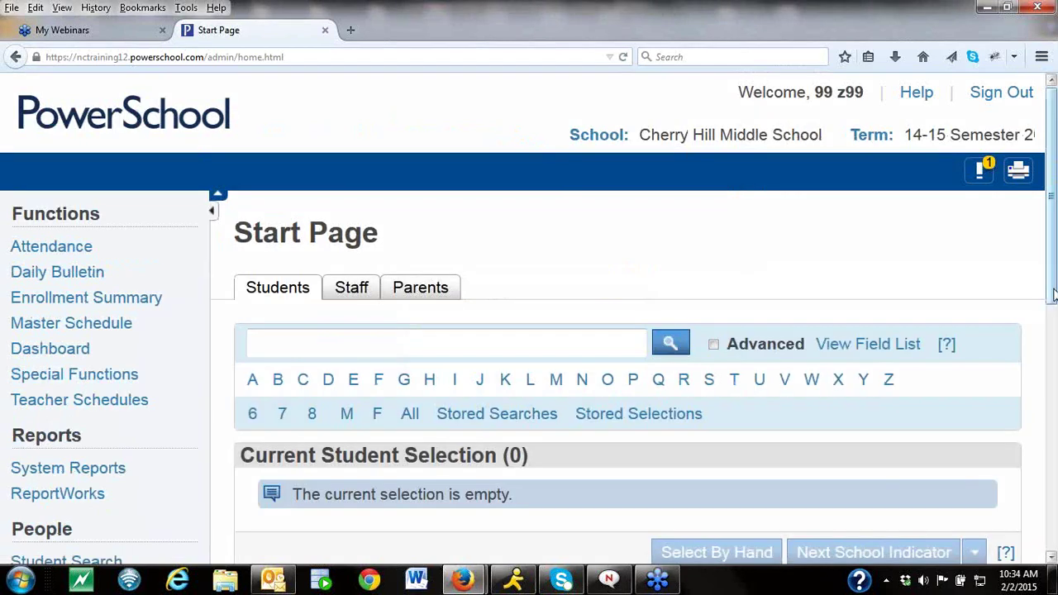
# In Auto. Scheduler Setup, choose Full Year term division, 1 period and 1 day.
pyautogui.moveTo(1052, 295); pyautogui.dragTo(1051, 537)
pyautogui.click(120, 450)
pyautogui.click(113, 253)
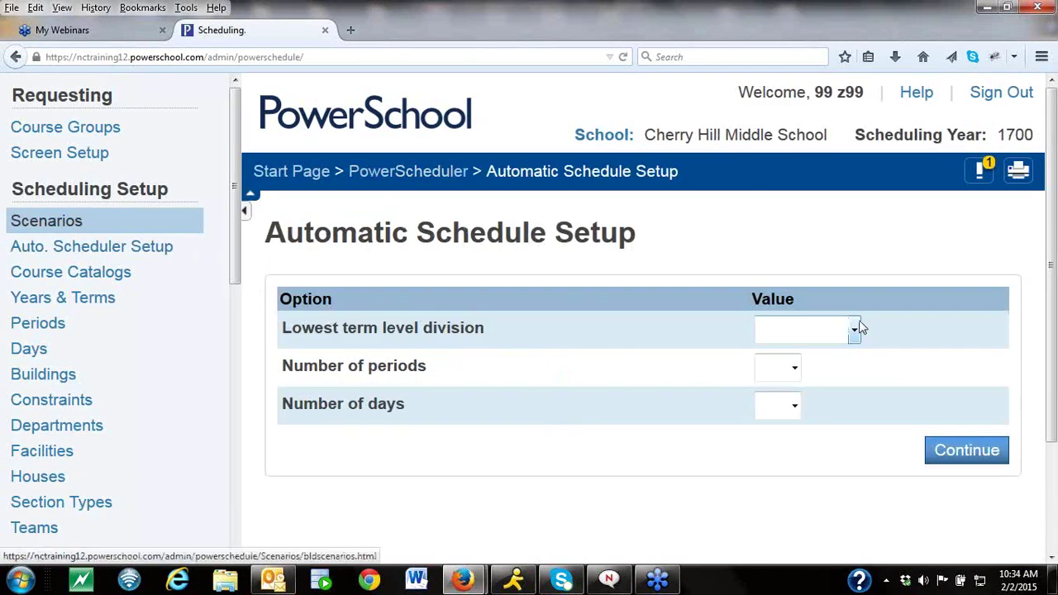
pyautogui.click(854, 332)
pyautogui.click(818, 371)
pyautogui.click(795, 371)
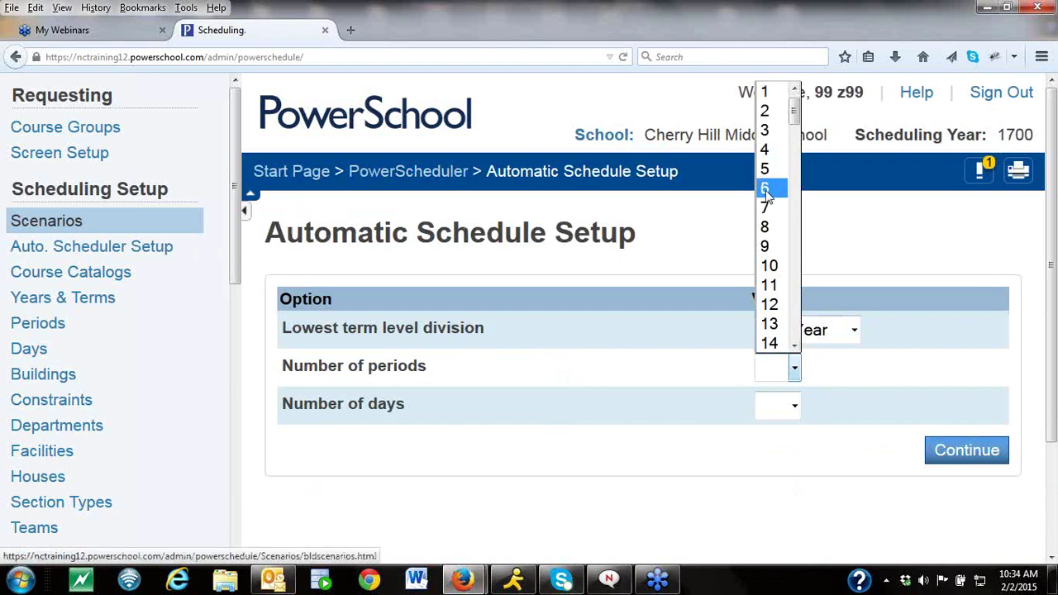
pyautogui.click(770, 107)
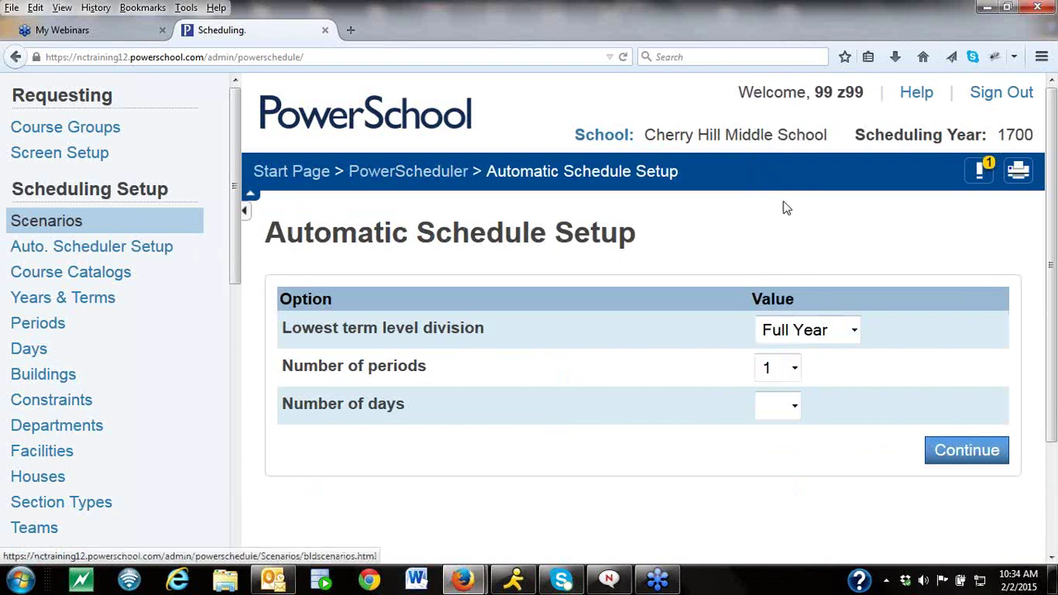
pyautogui.click(799, 406)
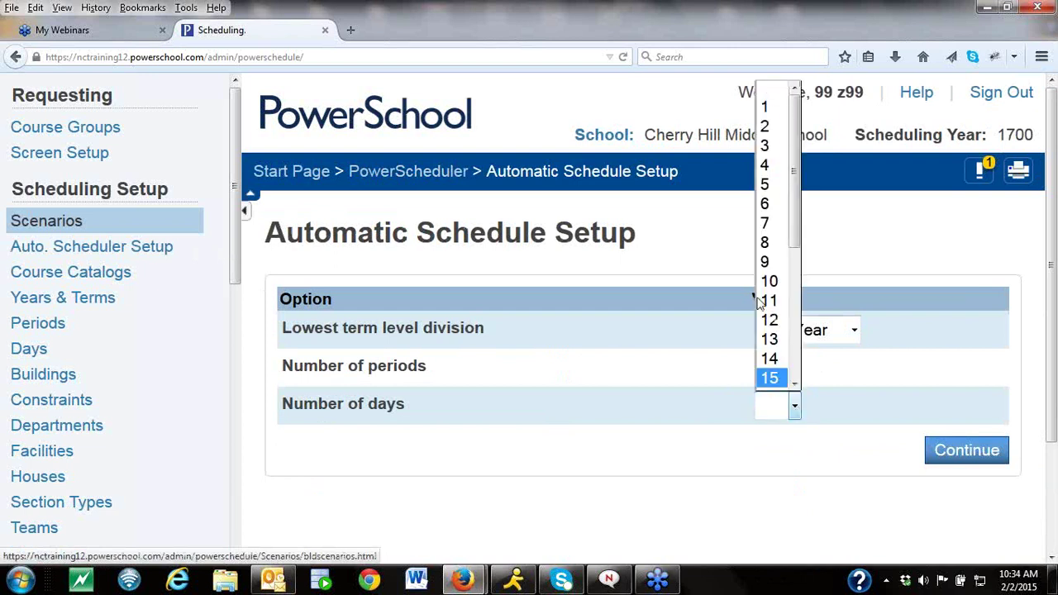
pyautogui.click(770, 106)
pyautogui.click(974, 449)
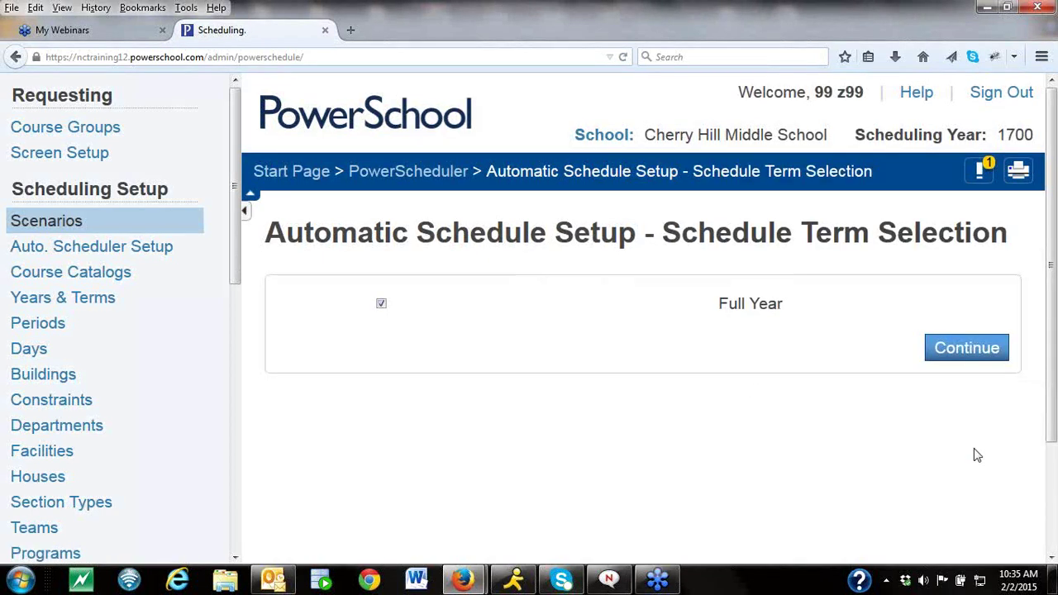
# Give the Full Year term dates 08/25/2015 to 06/10/2016 and create the build scenario.
pyautogui.click(950, 357)
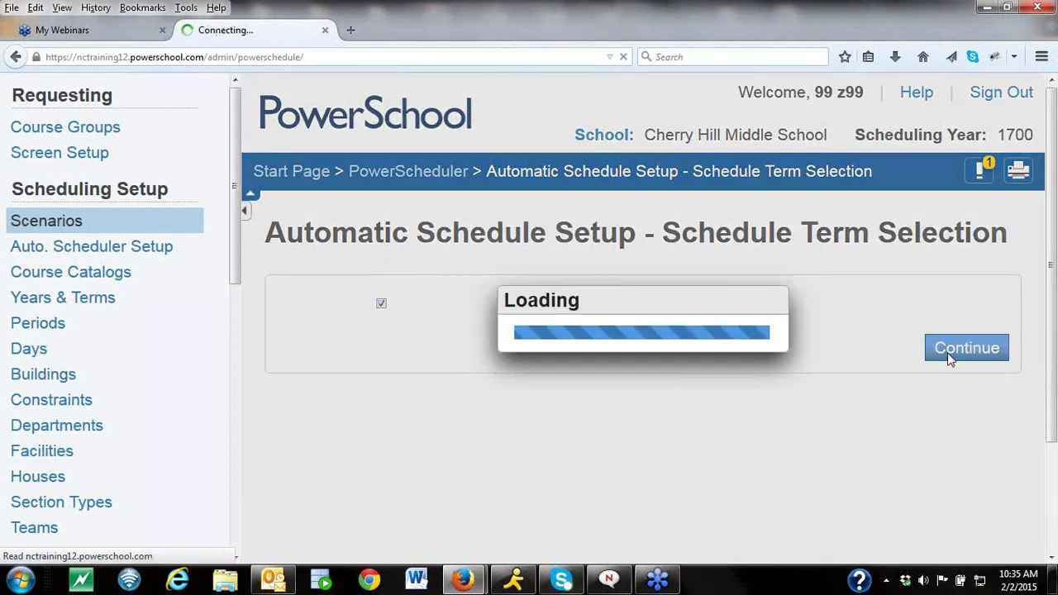
pyautogui.click(651, 319)
pyautogui.write('08')
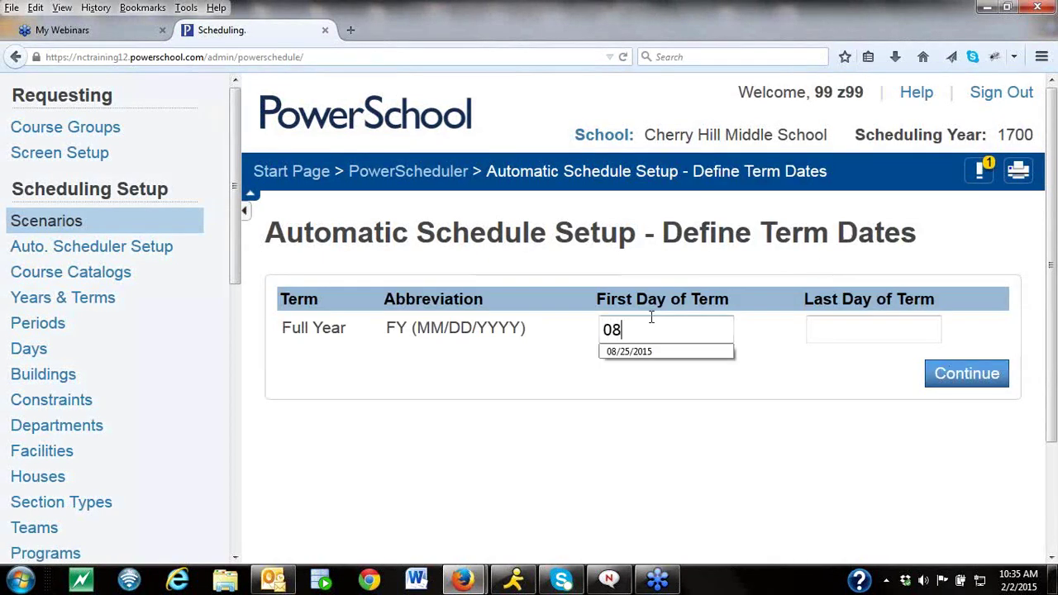
pyautogui.click(646, 354)
pyautogui.click(853, 327)
pyautogui.write('06')
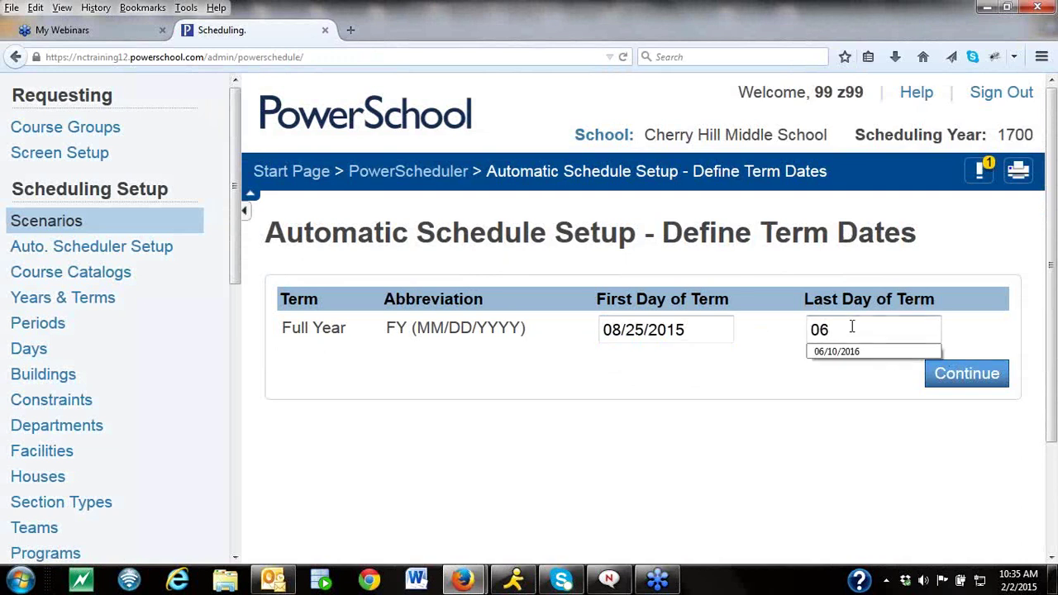
pyautogui.click(851, 354)
pyautogui.click(941, 372)
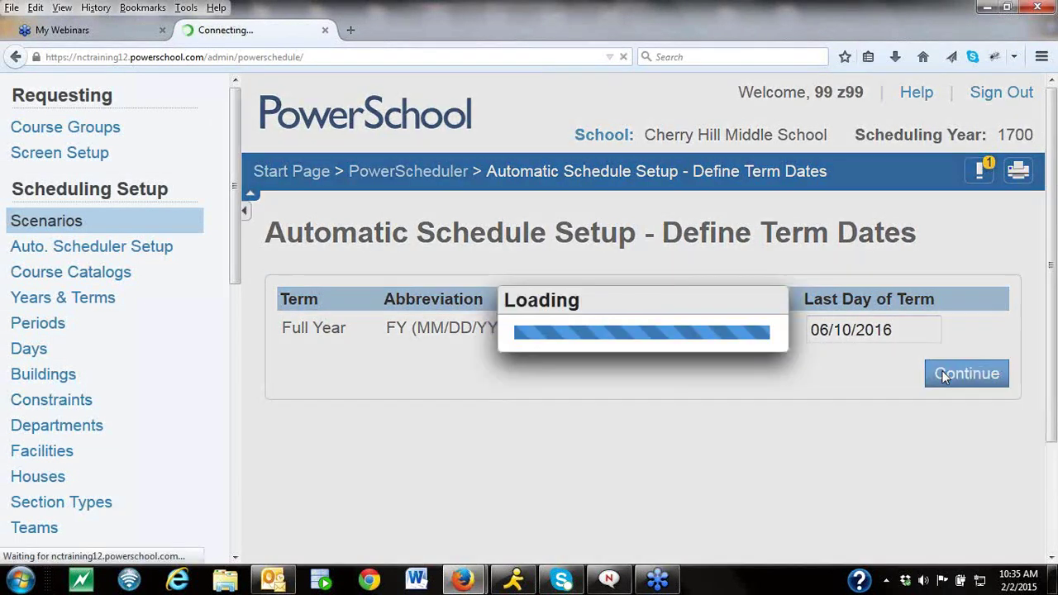
# Save the build scenario and set the schedule year to Full Year.
pyautogui.click(1051, 559)
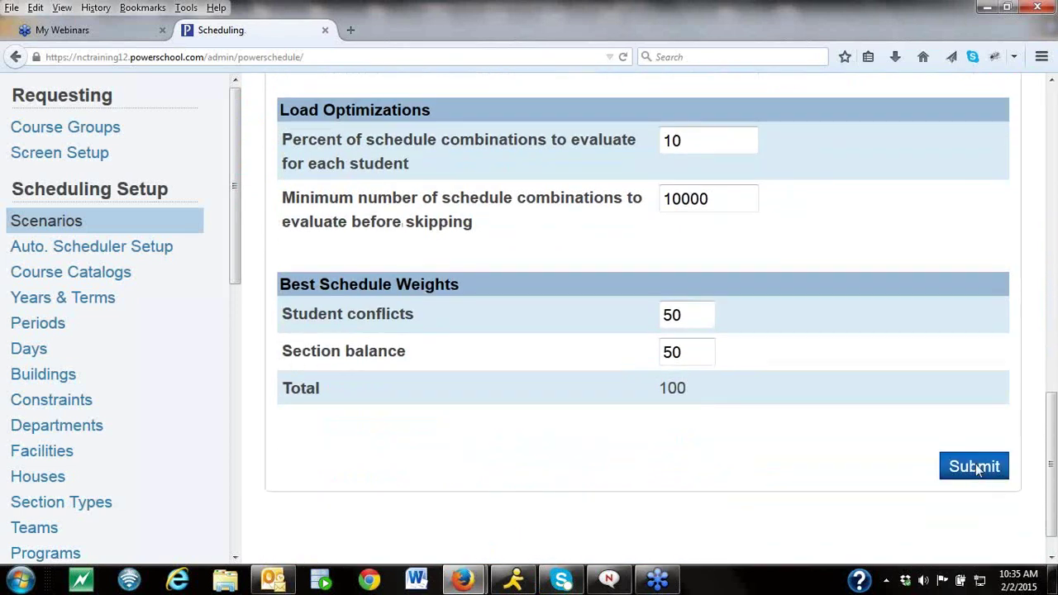
pyautogui.click(973, 467)
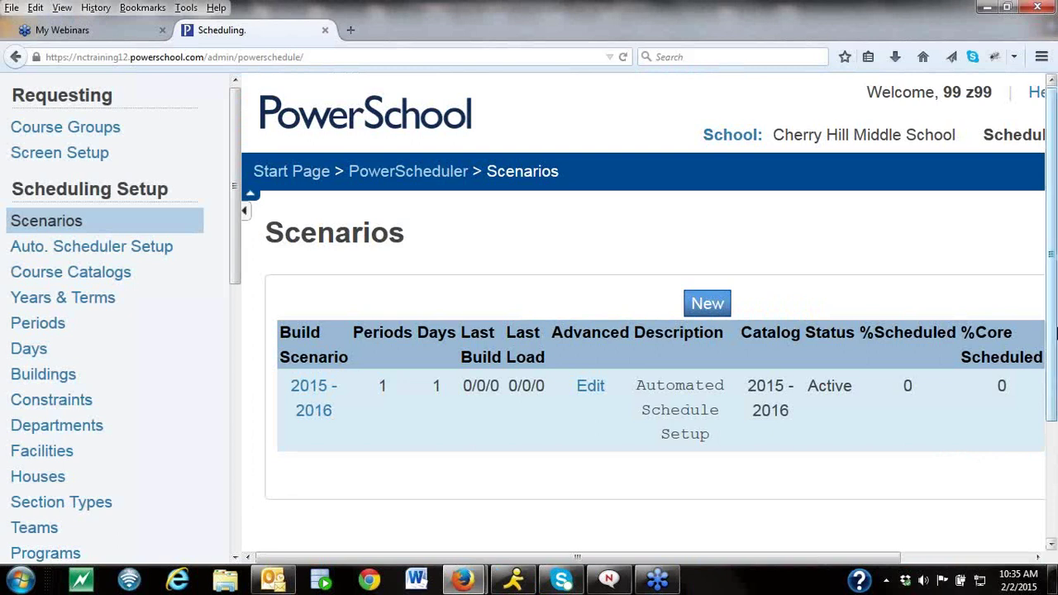
pyautogui.hscroll(3, 720, 560)
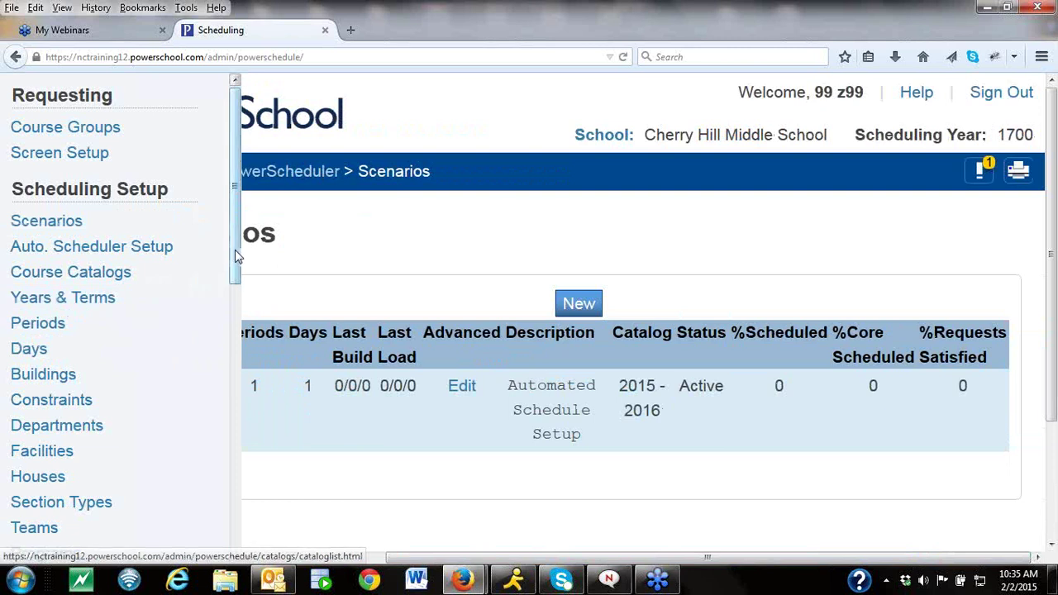
pyautogui.moveTo(235, 251); pyautogui.dragTo(233, 497)
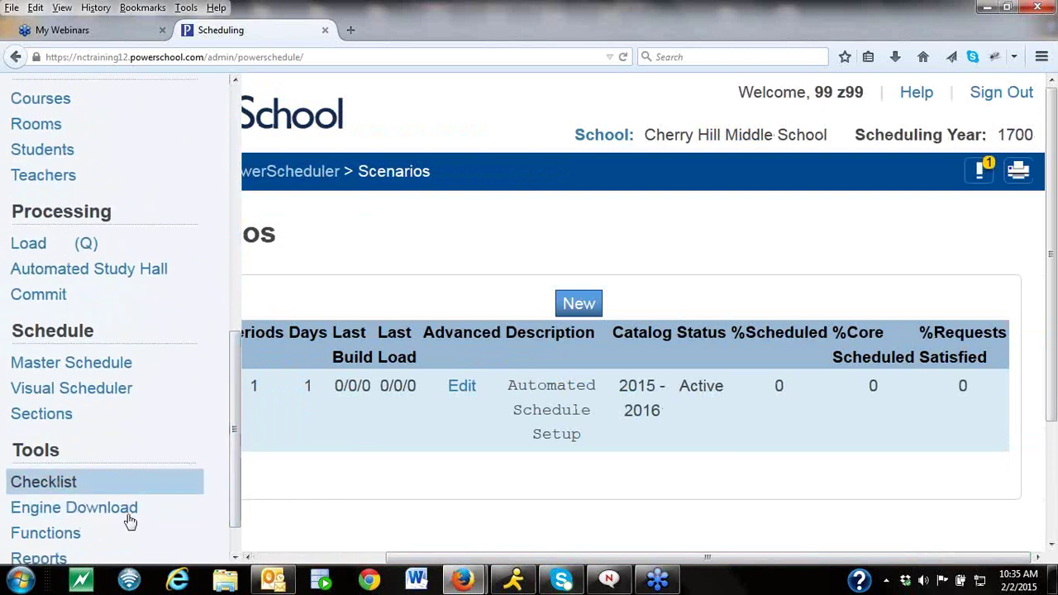
pyautogui.click(101, 533)
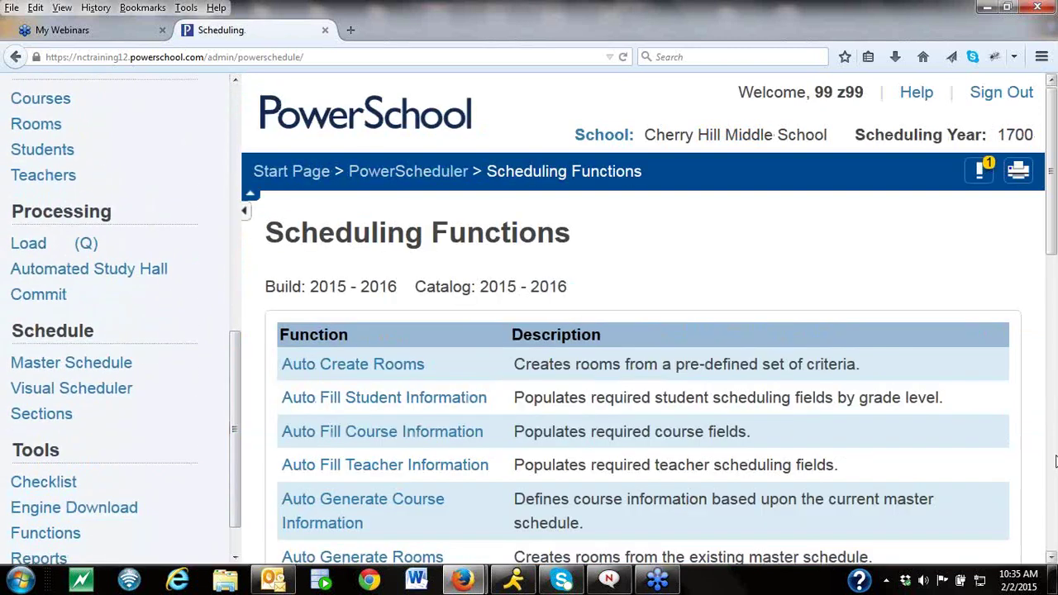
pyautogui.scroll(-10, 1052, 470)
pyautogui.click(380, 363)
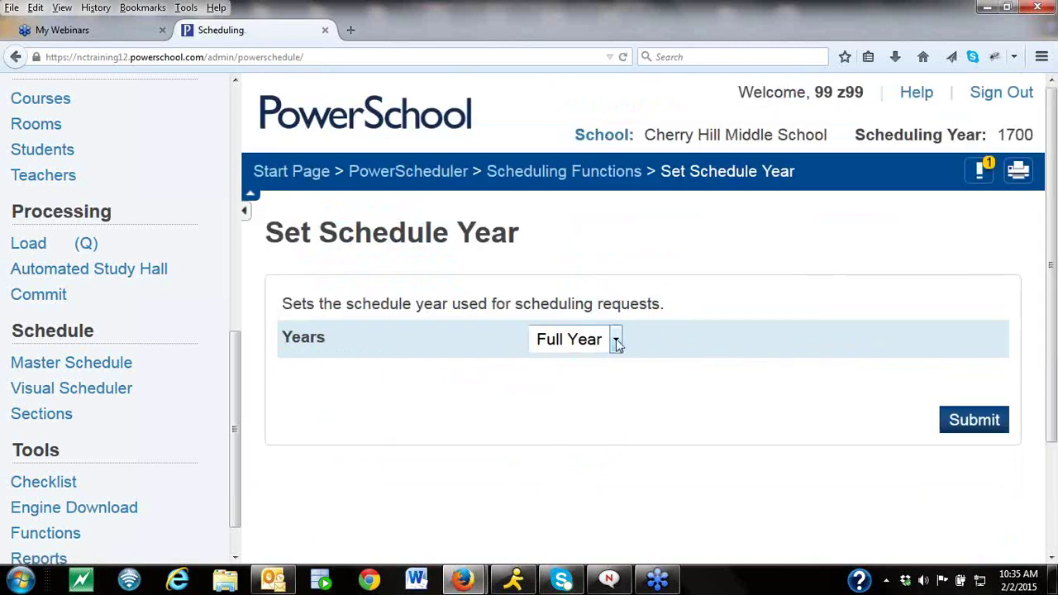
pyautogui.click(617, 341)
pyautogui.click(609, 366)
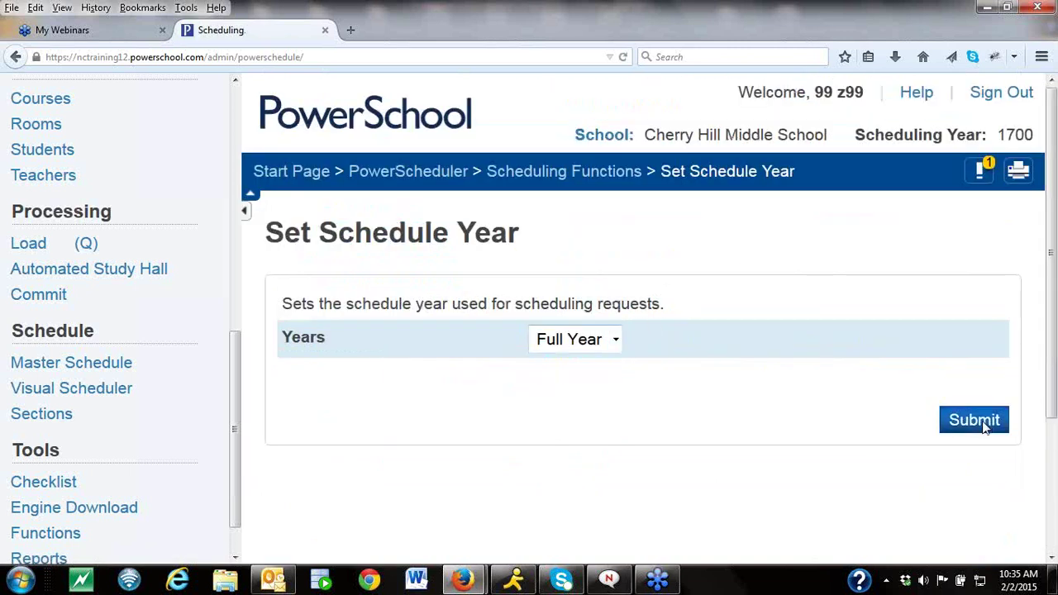
pyautogui.click(971, 420)
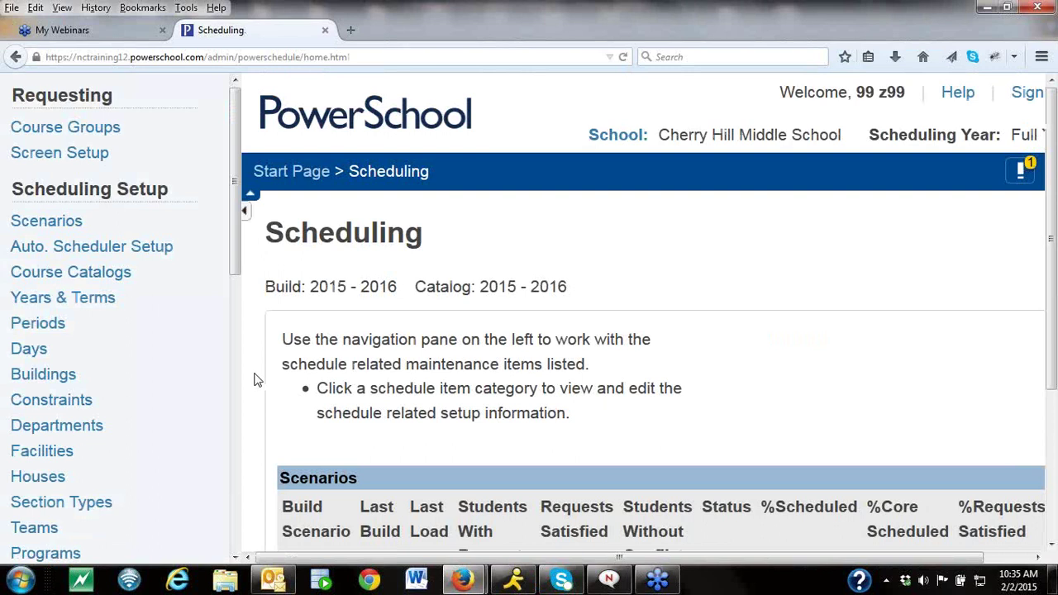
# Rename the Full Year school year to 2015-2016, abbreviation 15-16, and submit.
pyautogui.click(74, 300)
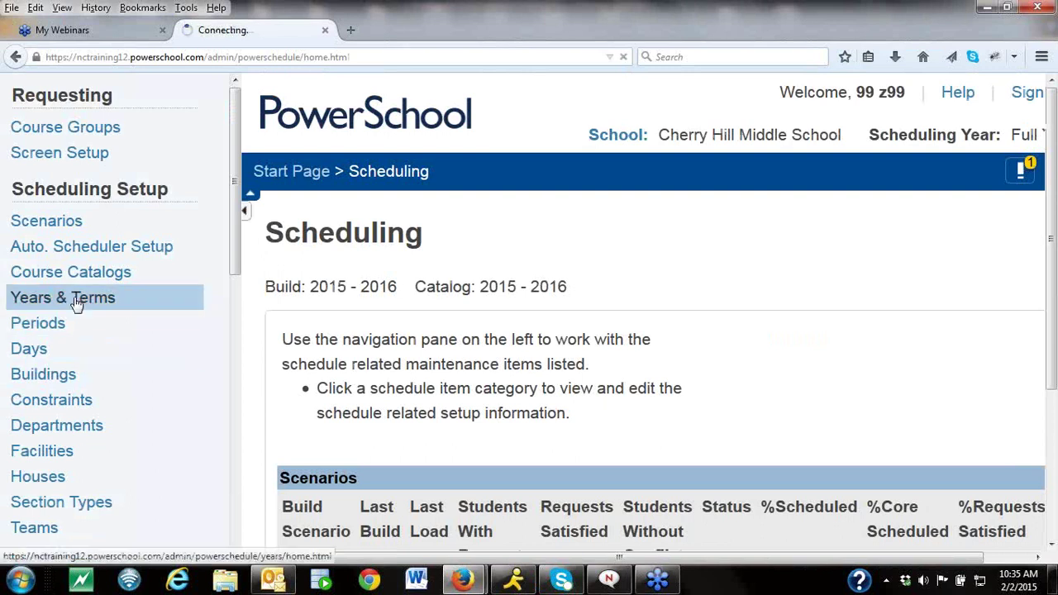
pyautogui.click(322, 399)
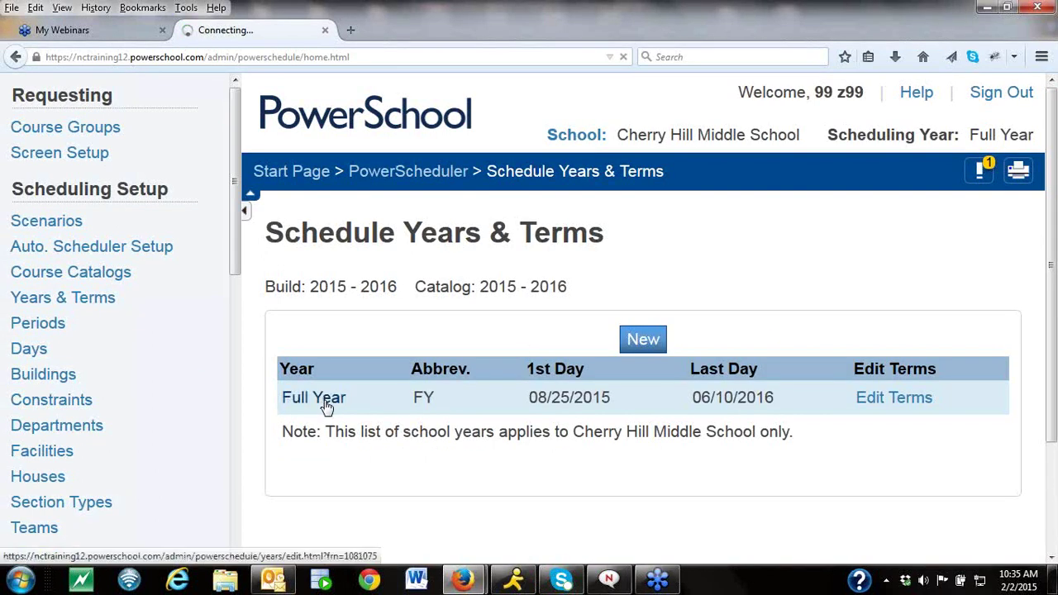
pyautogui.write('2015')
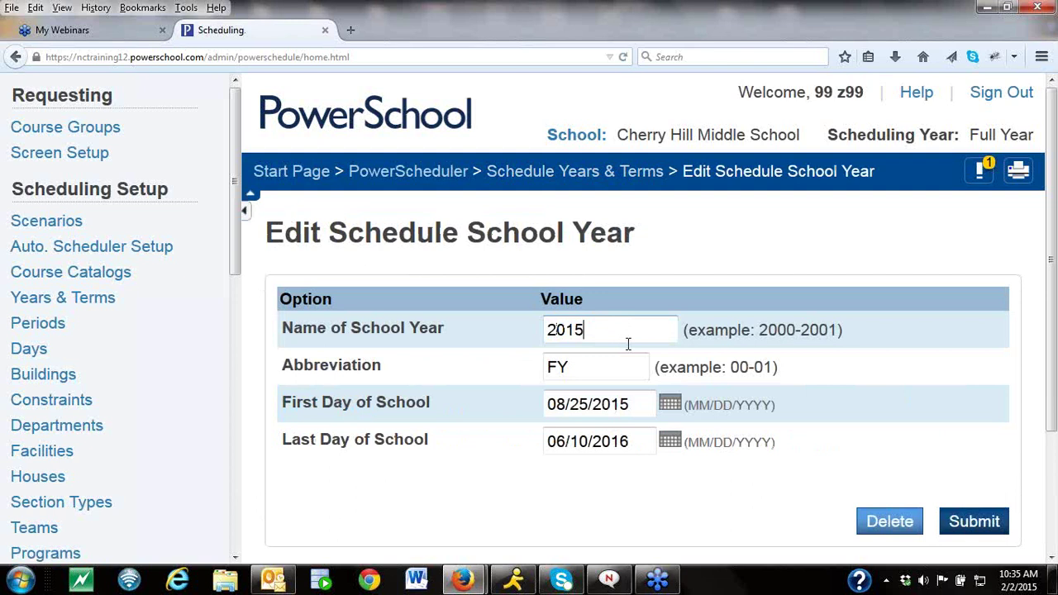
pyautogui.write('-2016')
pyautogui.press('Tab')
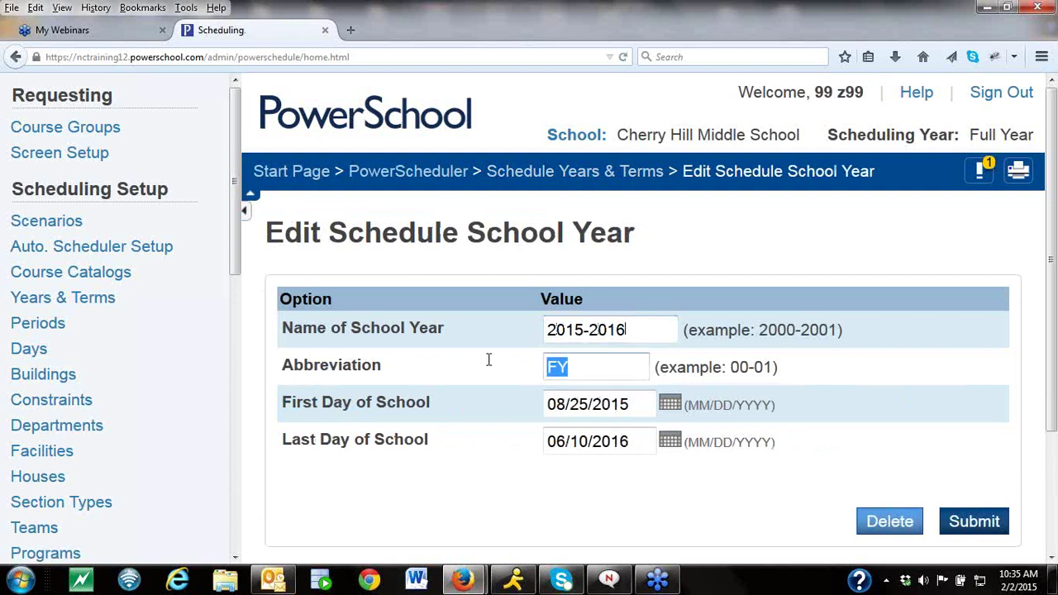
pyautogui.write('15-16')
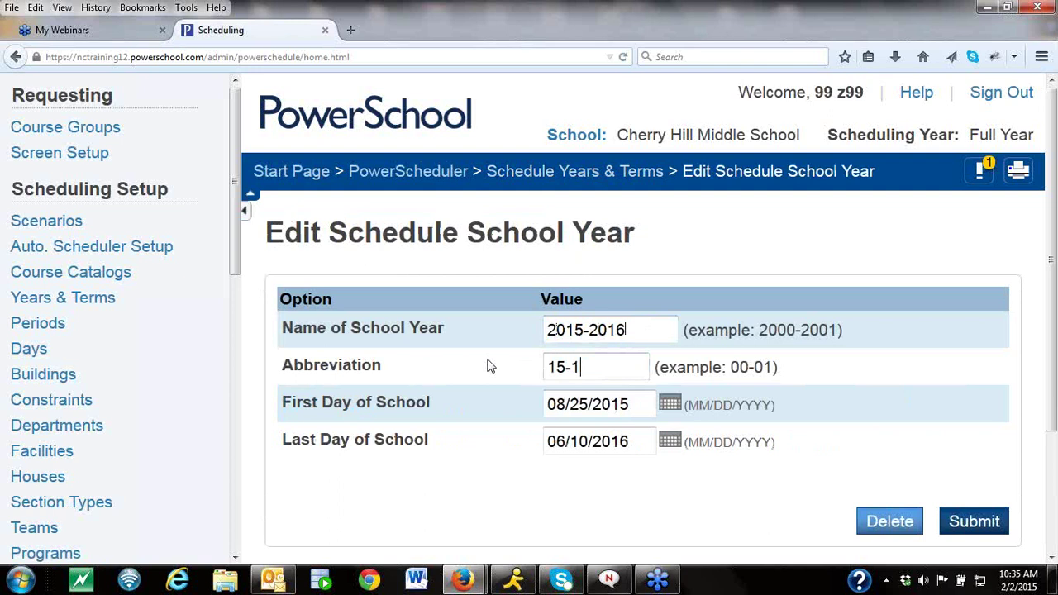
pyautogui.click(981, 527)
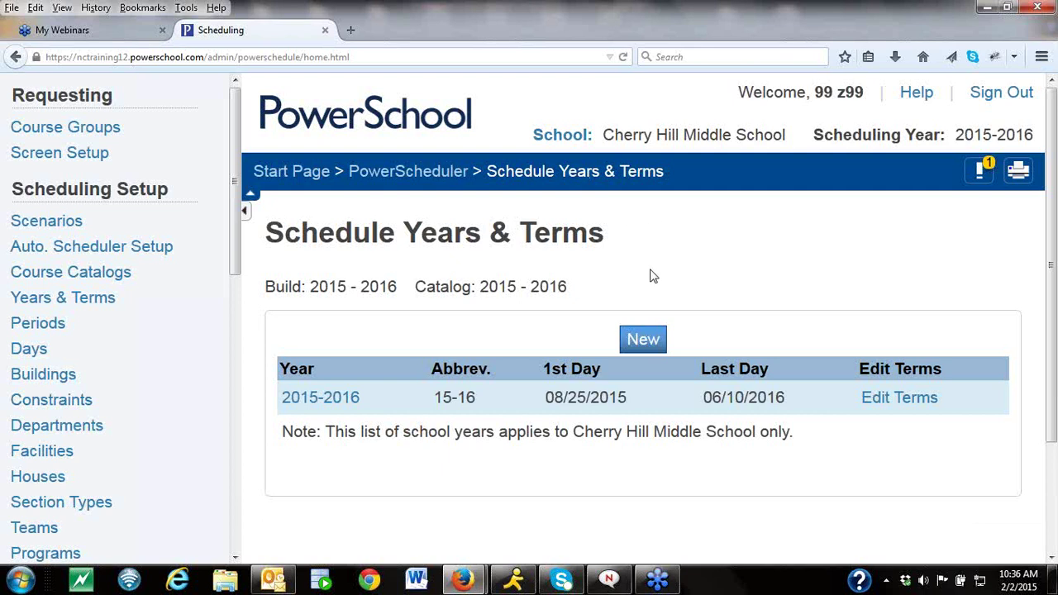
# Switch the working school to Apple Grove High School.
pyautogui.click(568, 136)
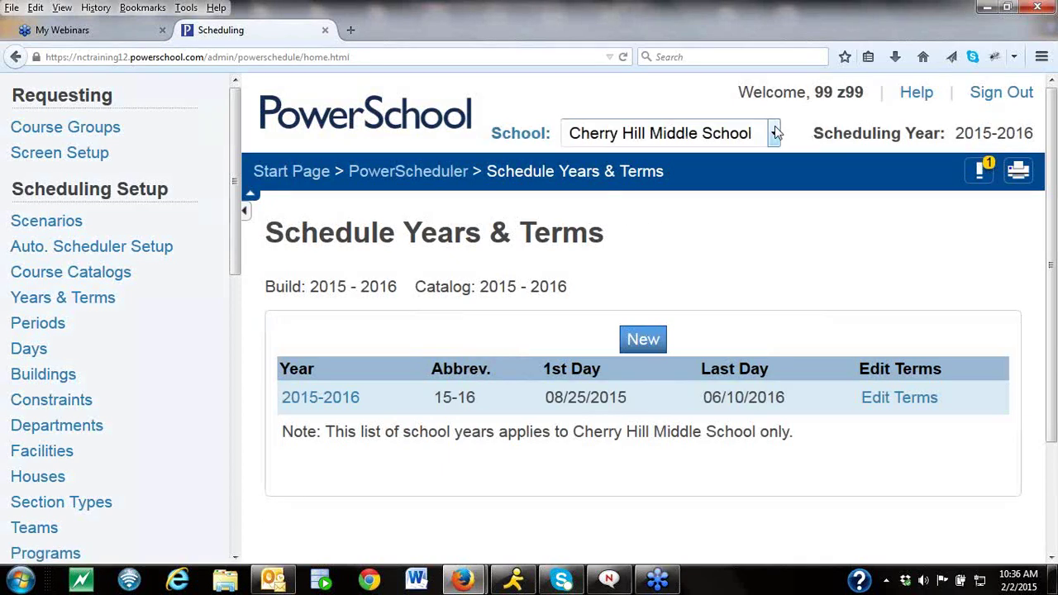
pyautogui.click(774, 133)
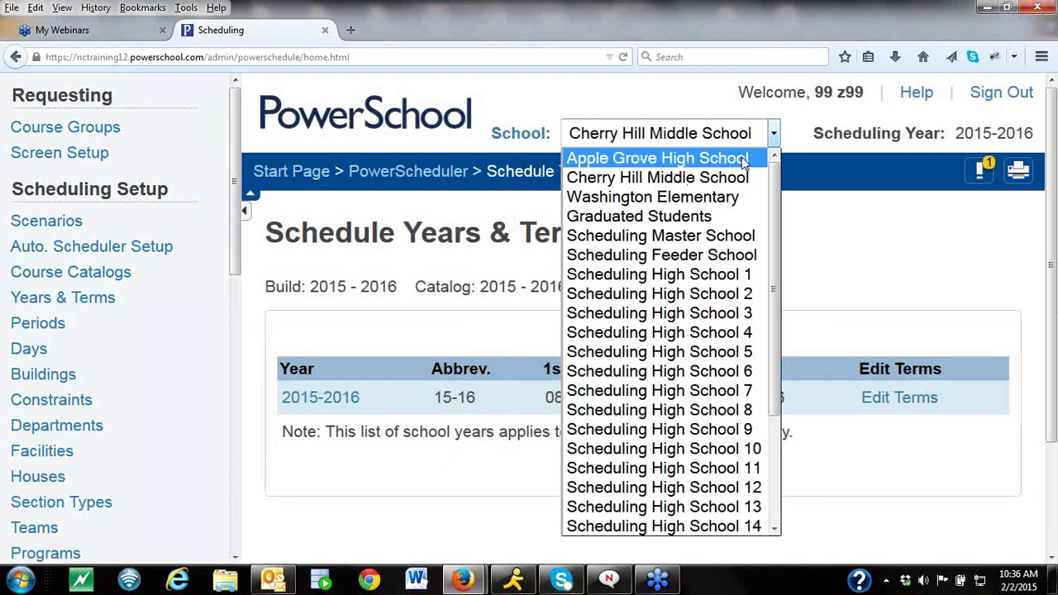
pyautogui.click(741, 157)
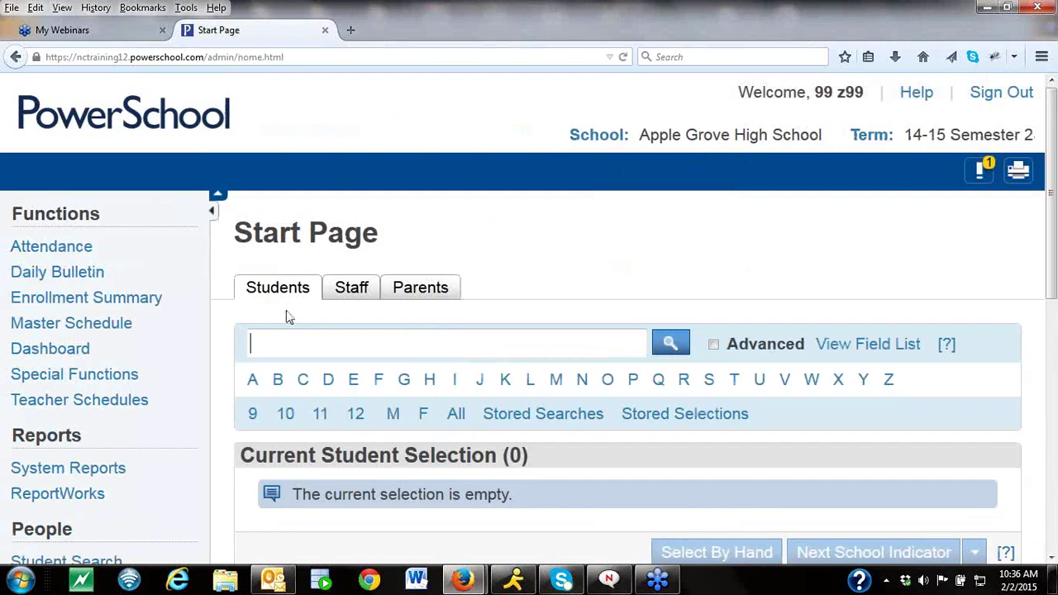
# Open PowerScheduler for Apple Grove's 2015 - 2016 build.
pyautogui.moveTo(1052, 300); pyautogui.dragTo(1051, 453)
pyautogui.scroll(-2, 1052, 453)
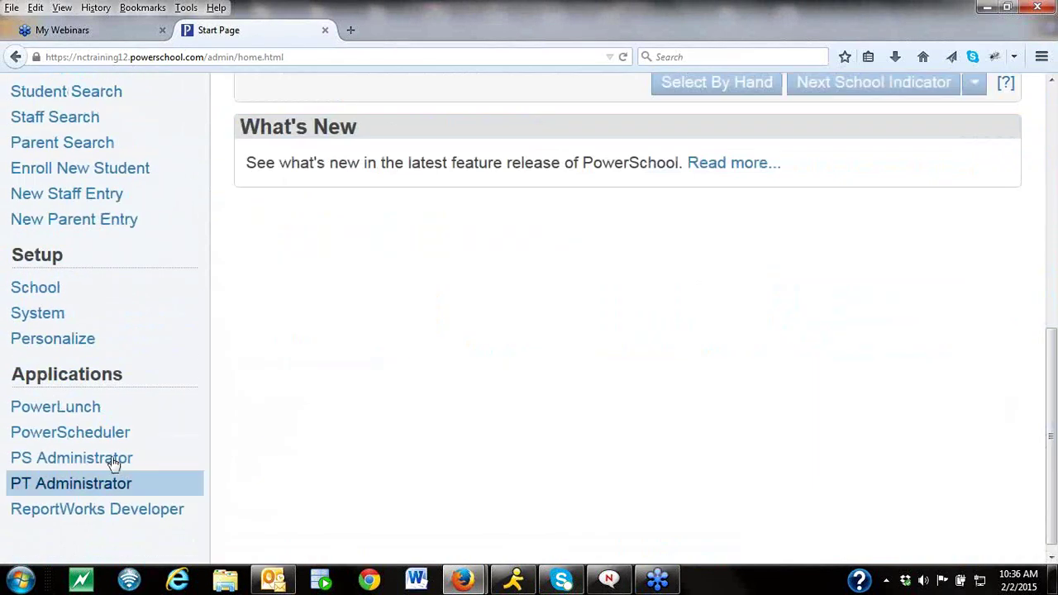
pyautogui.click(83, 435)
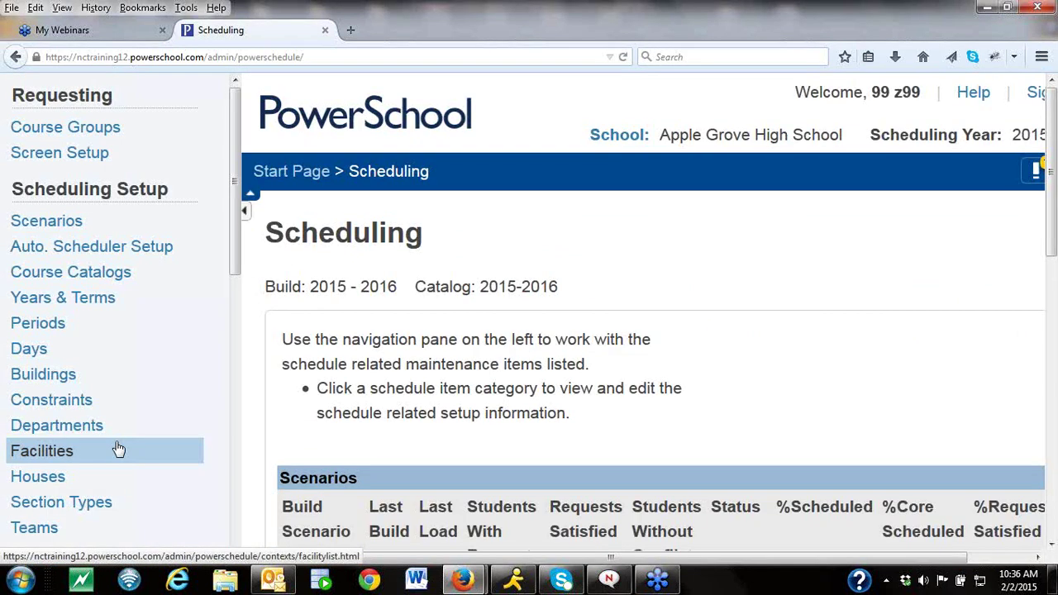
pyautogui.scroll(-1, 235, 269)
pyautogui.scroll(-5, 235, 268)
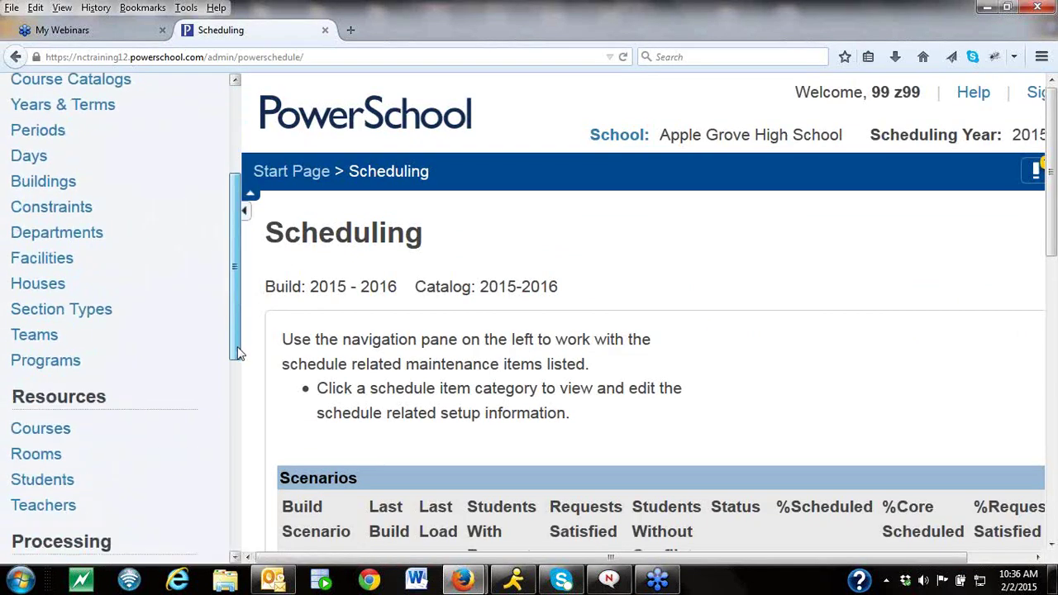
# Select all 283 current grade 8 students and view them in the Start Page's Current Student Selection list.
pyautogui.click(58, 465)
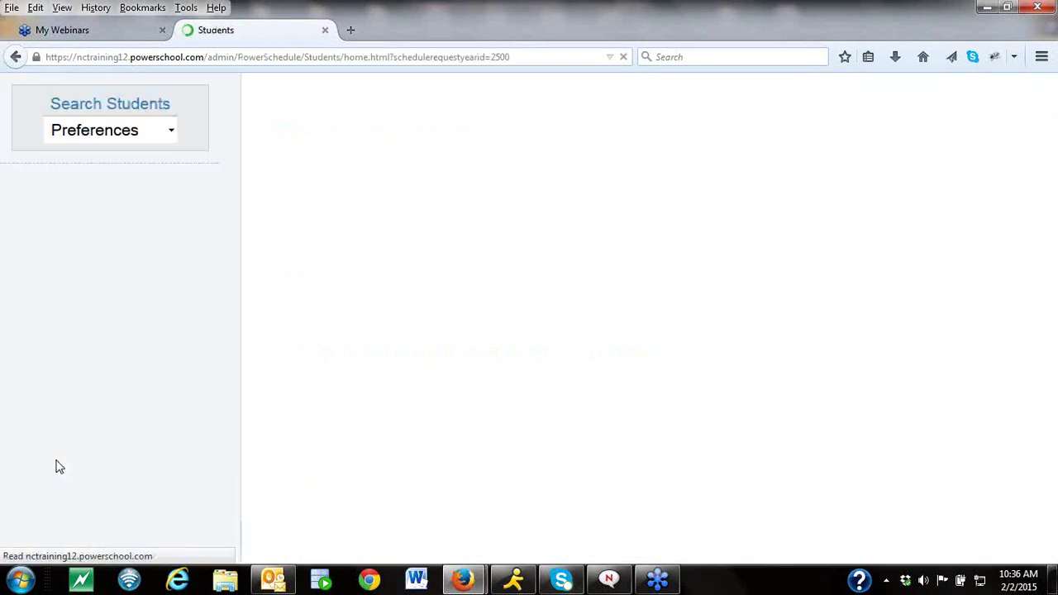
pyautogui.click(503, 426)
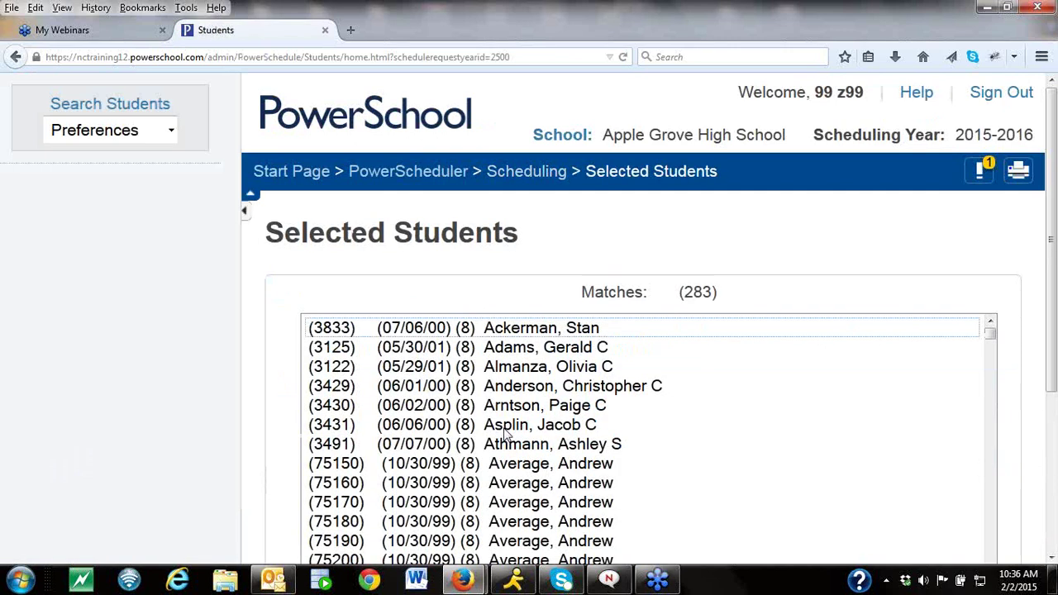
pyautogui.doubleClick(506, 333)
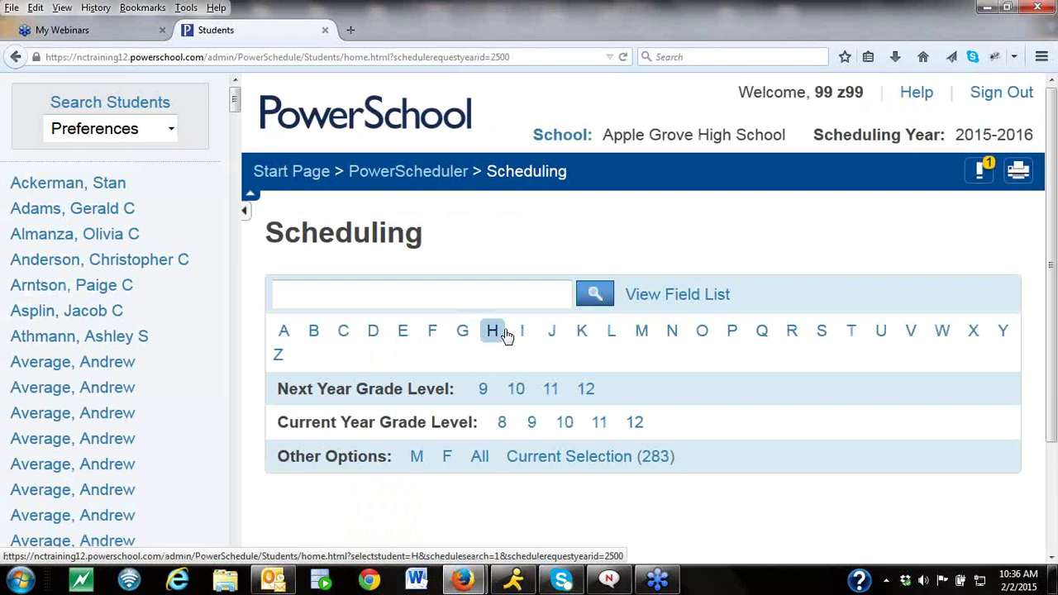
pyautogui.click(314, 172)
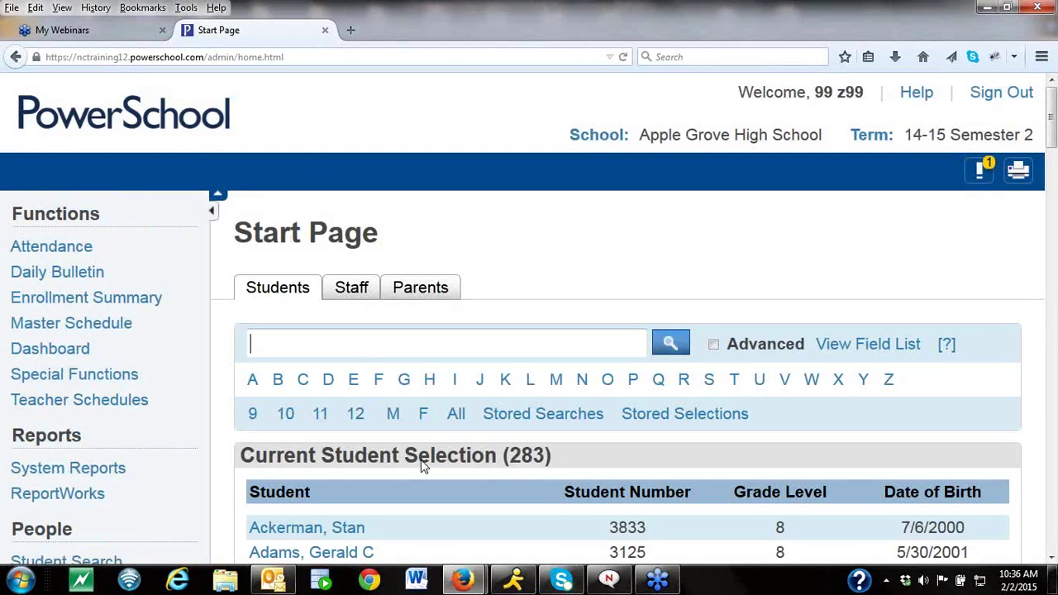
pyautogui.scroll(-3, 1051, 558)
# Open the first student's Quick Lookup and look over class attendance and grades.
pyautogui.click(338, 308)
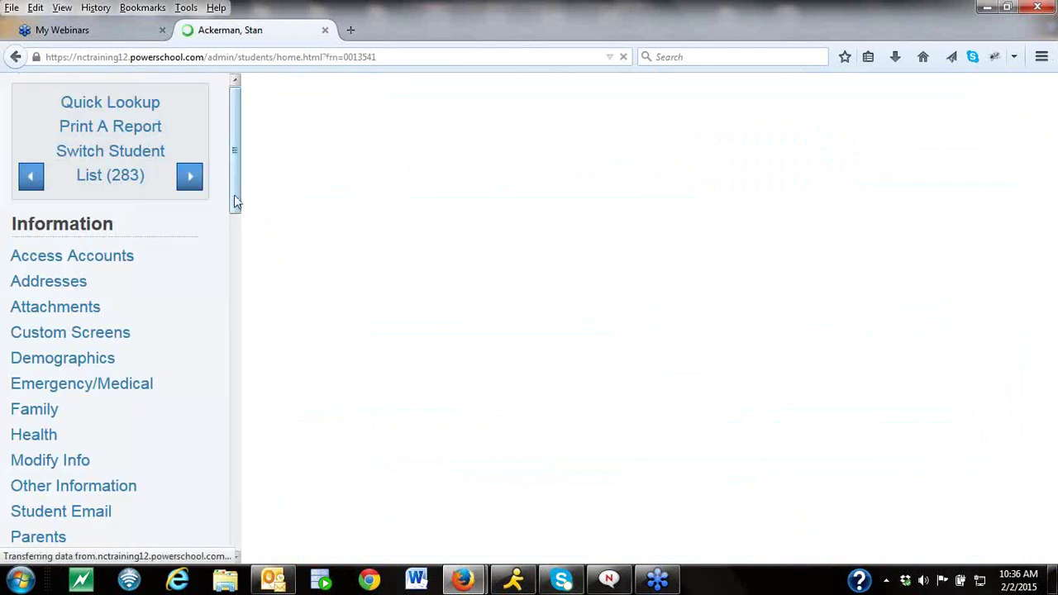
pyautogui.moveTo(234, 198); pyautogui.dragTo(231, 386)
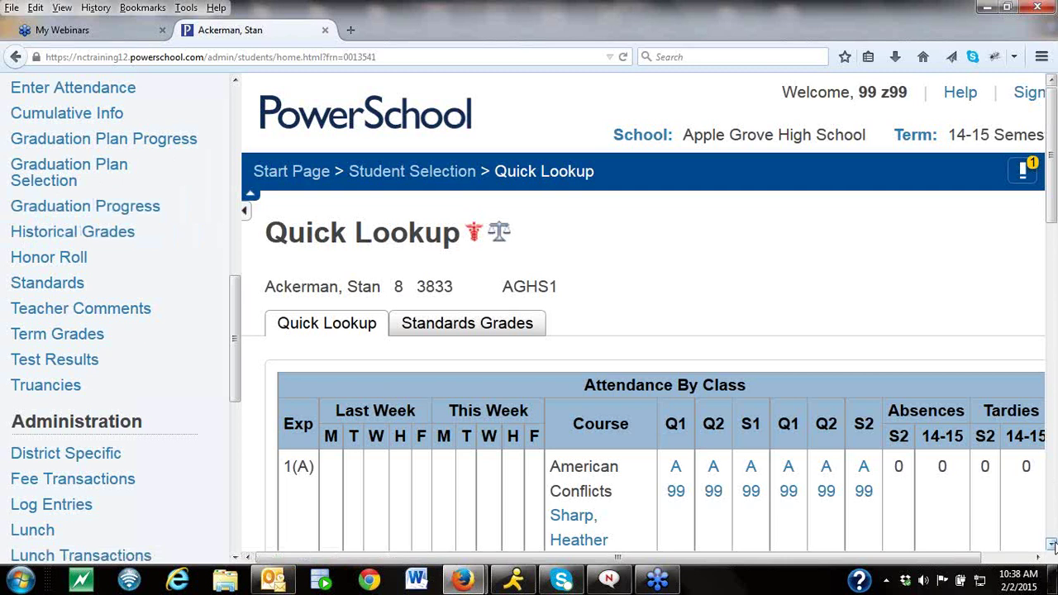
pyautogui.scroll(-7, 1051, 545)
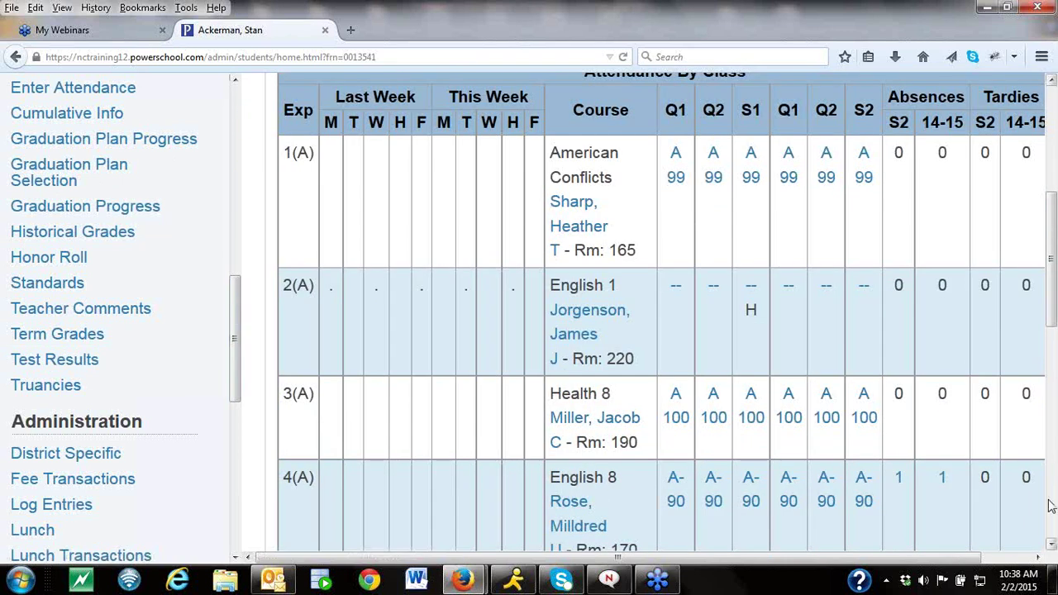
pyautogui.scroll(7, 1051, 256)
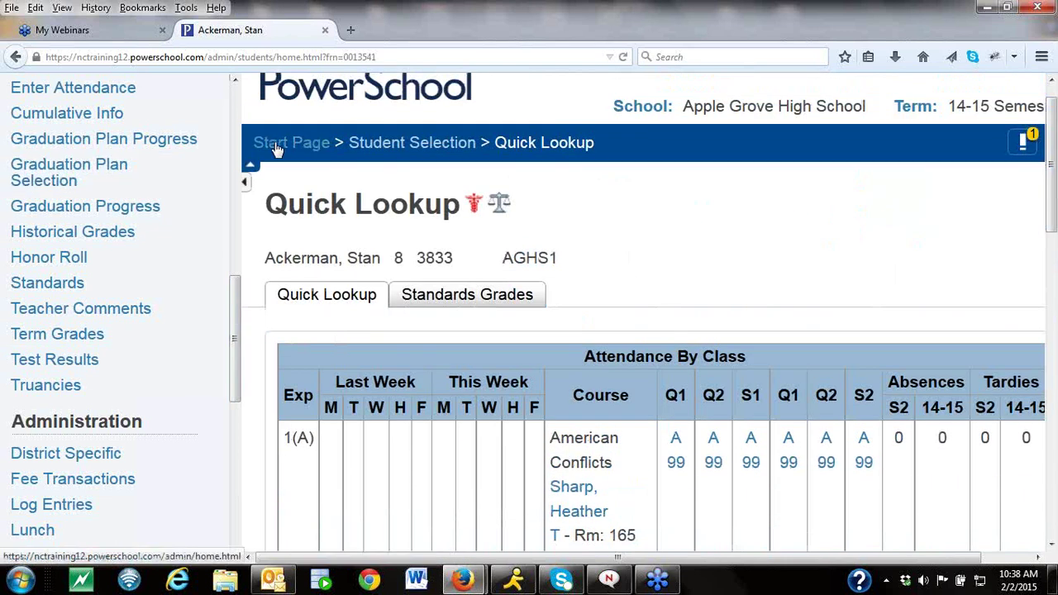
# Return to the Start Page and open PowerScheduler under Applications.
pyautogui.click(271, 143)
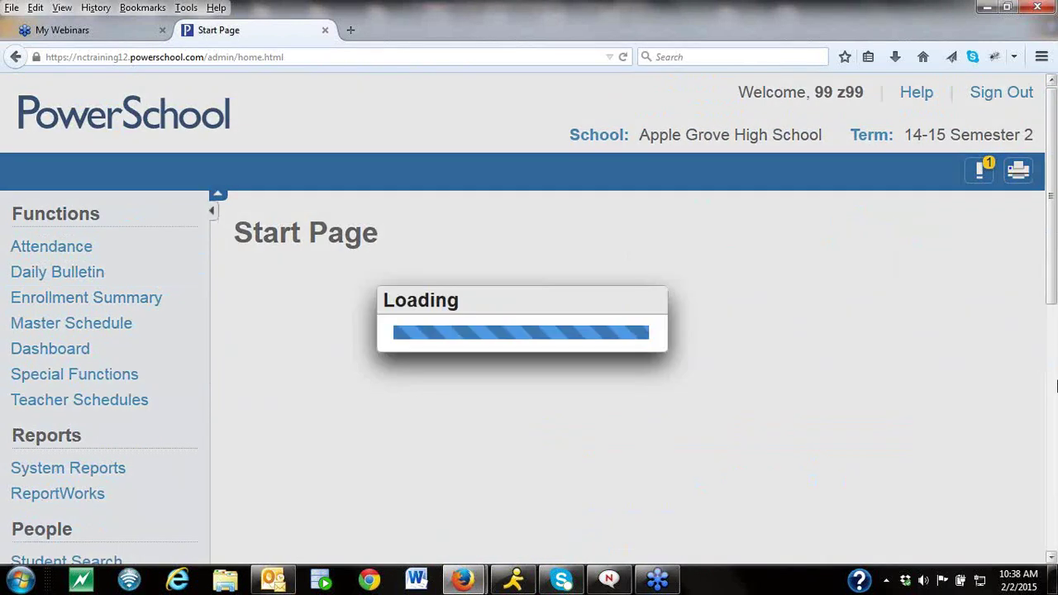
pyautogui.scroll(-5, 1056, 386)
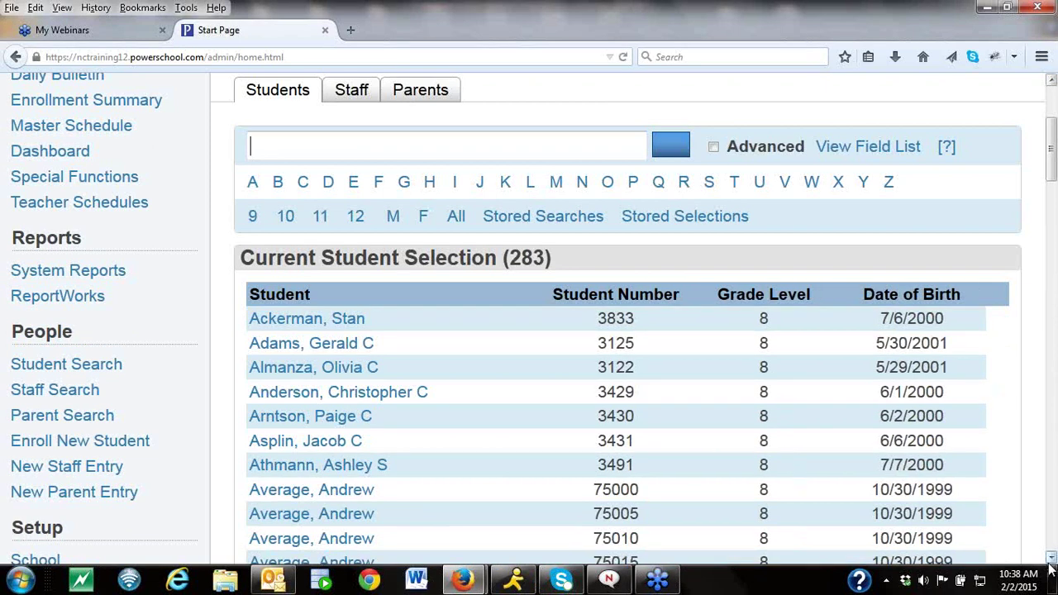
pyautogui.scroll(-10, 1055, 380)
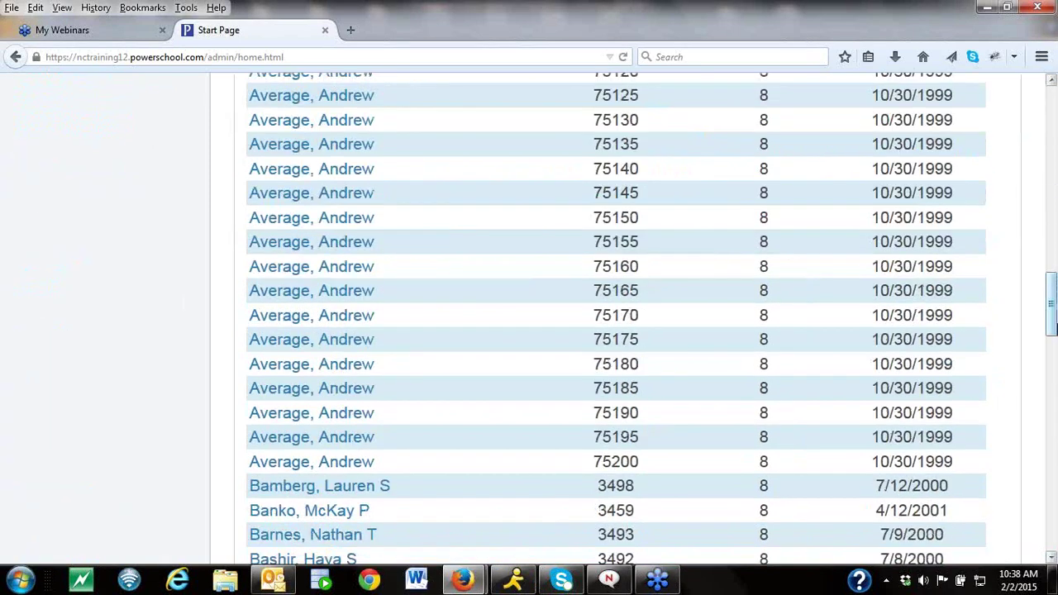
pyautogui.moveTo(1053, 327); pyautogui.dragTo(1053, 223)
pyautogui.click(71, 239)
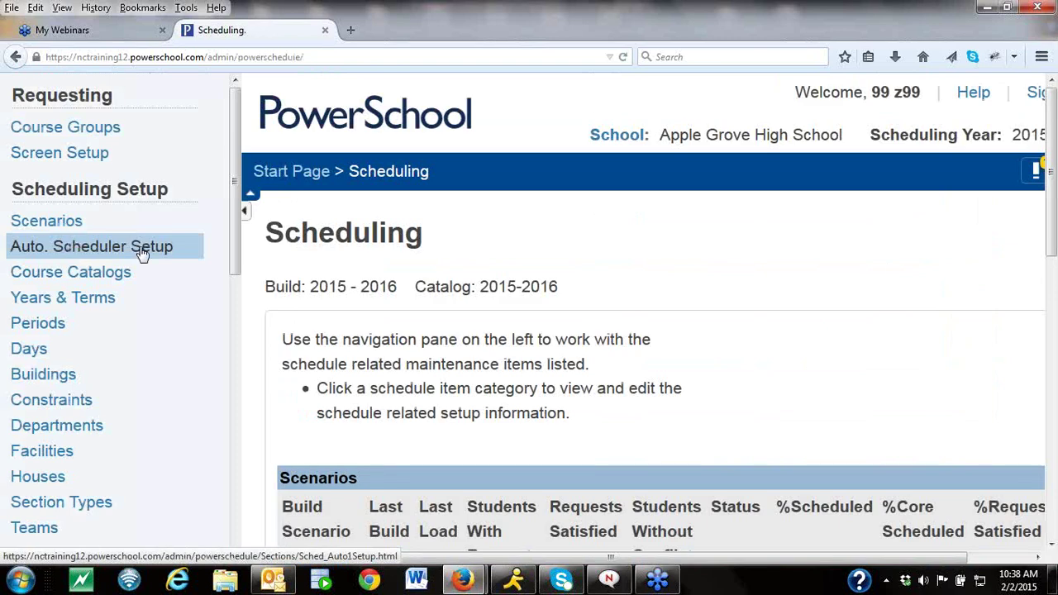
# Open the Students search page under Resources, listing the current 283-student selection.
pyautogui.moveTo(233, 233); pyautogui.dragTo(234, 360)
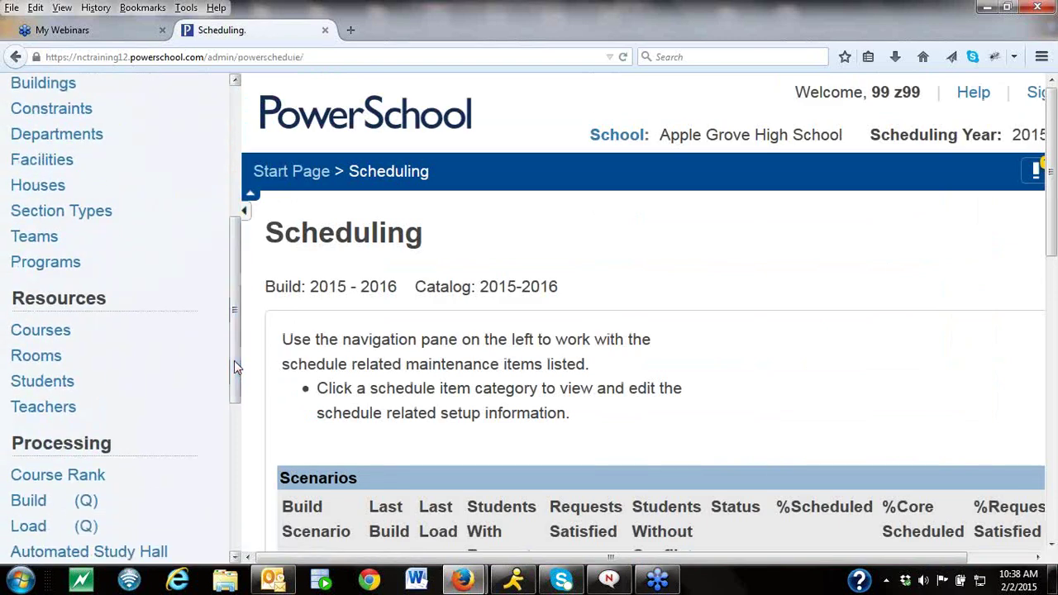
pyautogui.click(42, 382)
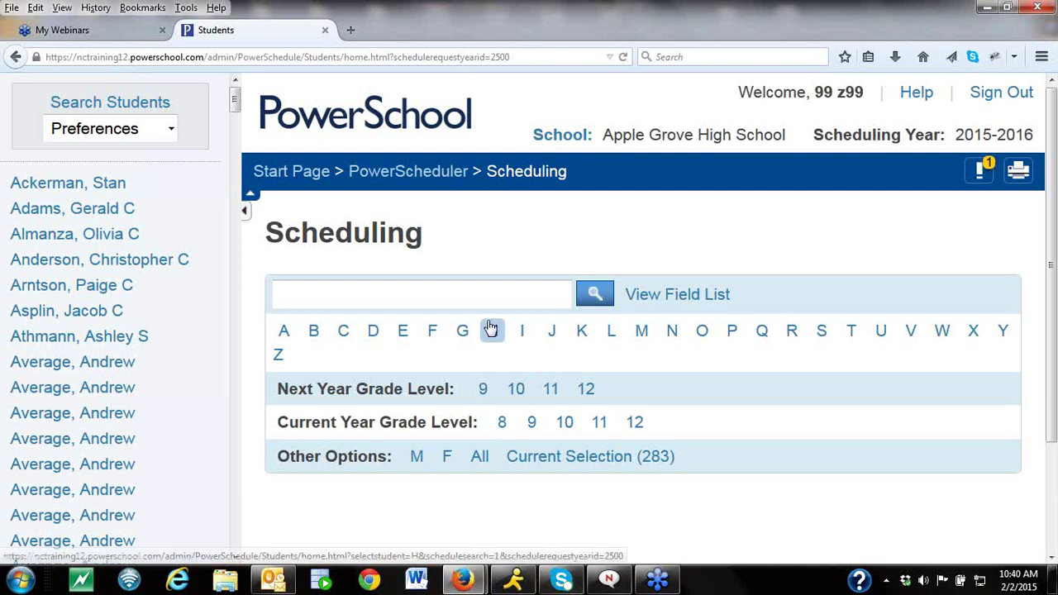
# Select the 122 grade 10 students and open the first one's Scheduling Setup page.
pyautogui.click(311, 172)
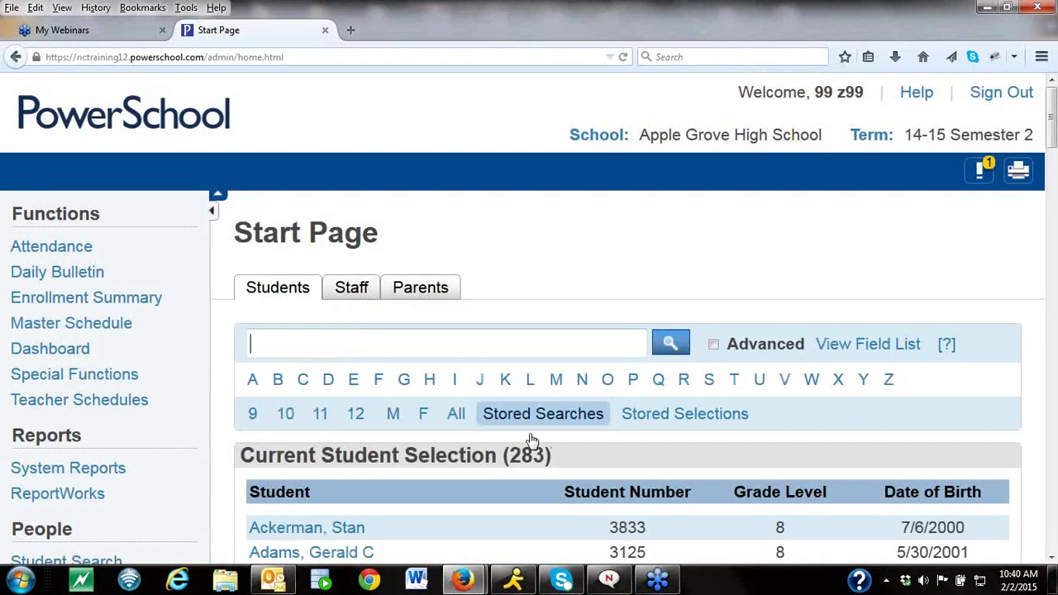
pyautogui.click(283, 417)
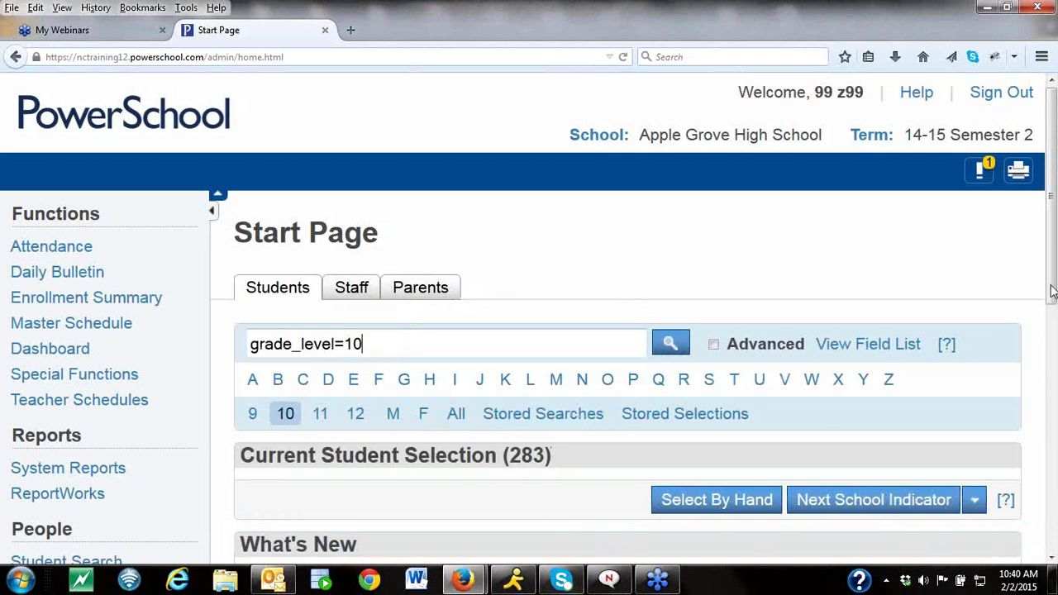
pyautogui.scroll(-3, 368, 393)
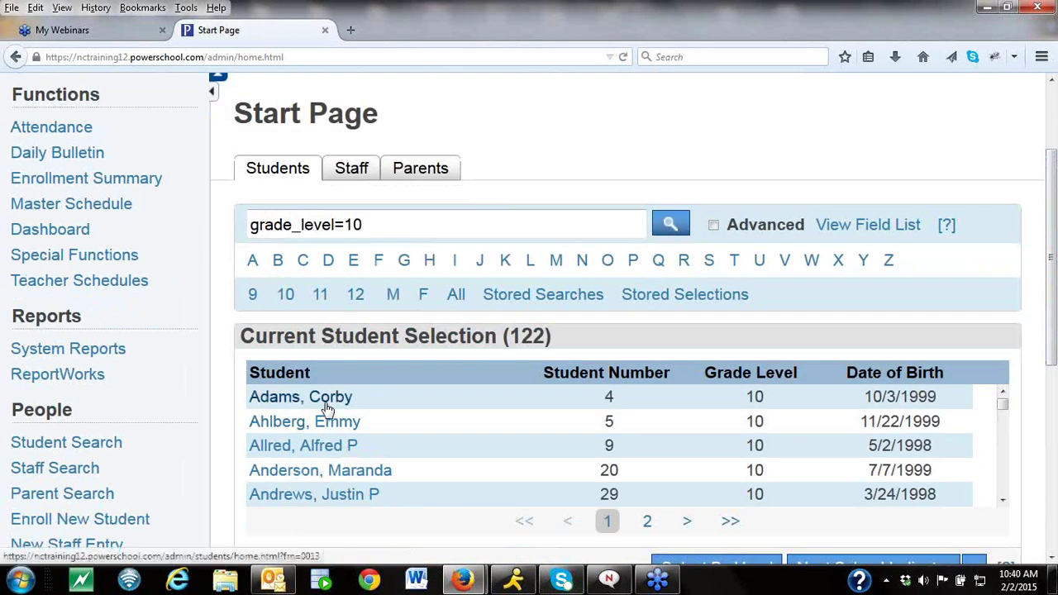
pyautogui.click(324, 407)
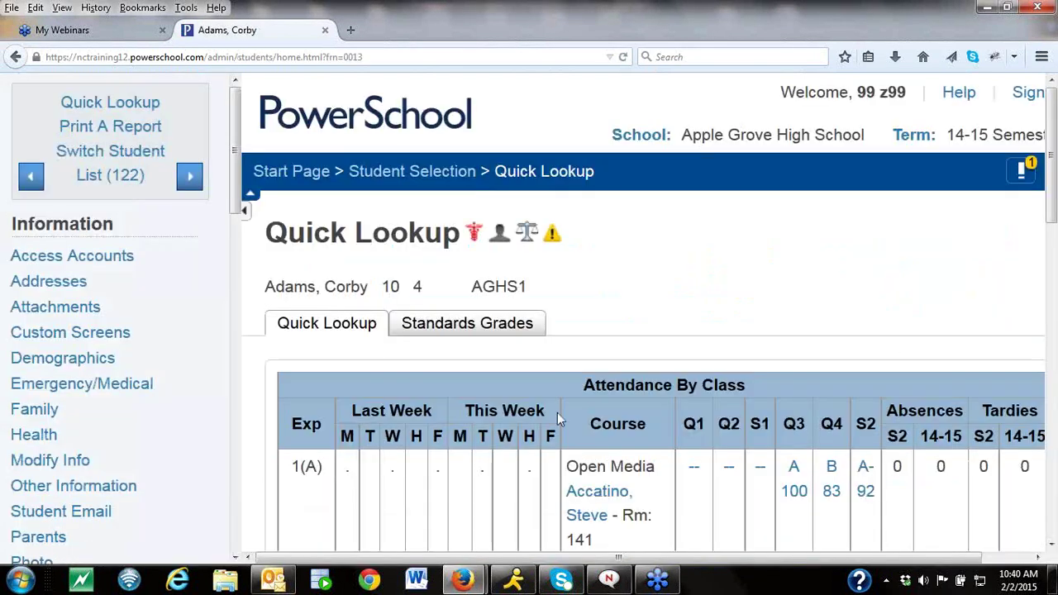
pyautogui.moveTo(232, 203); pyautogui.dragTo(232, 537)
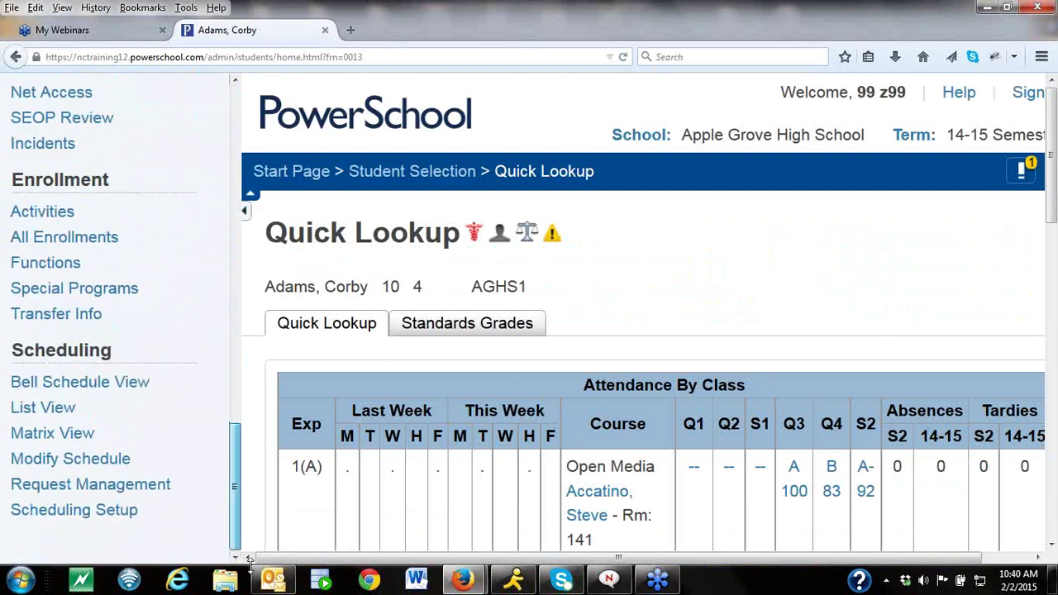
pyautogui.click(101, 518)
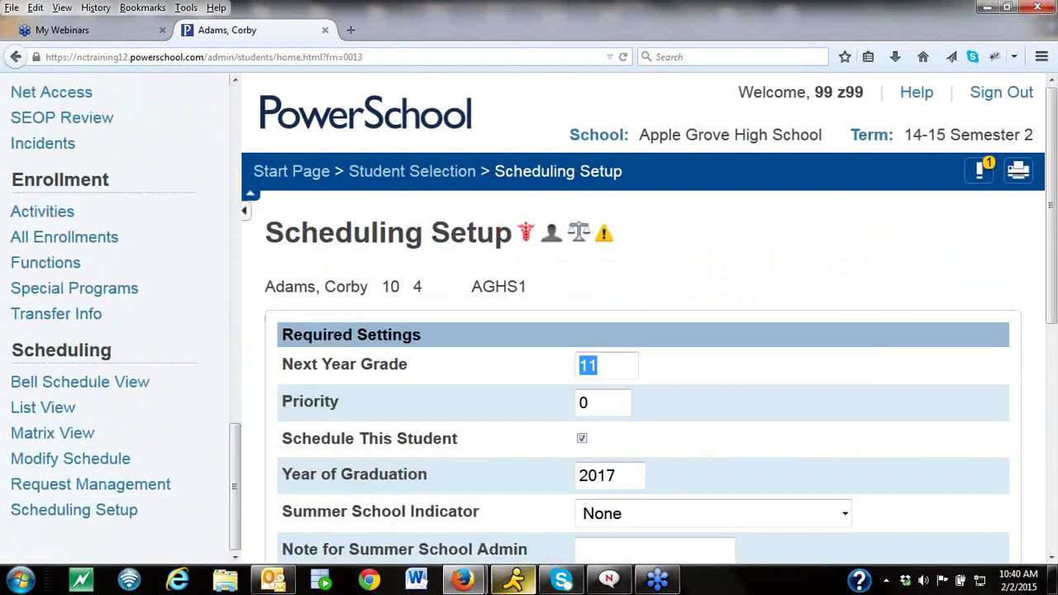
# Review the scheduling setup, then bring up the Transfer Out Of School form from Functions.
pyautogui.scroll(-8, 1052, 560)
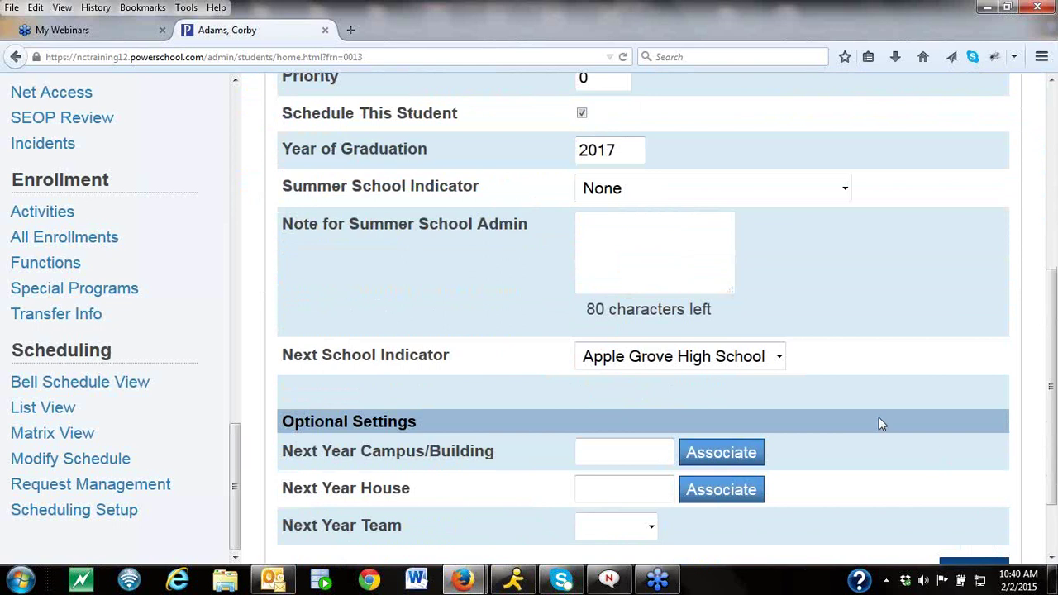
pyautogui.click(77, 263)
pyautogui.click(361, 398)
pyautogui.scroll(-5, 1052, 310)
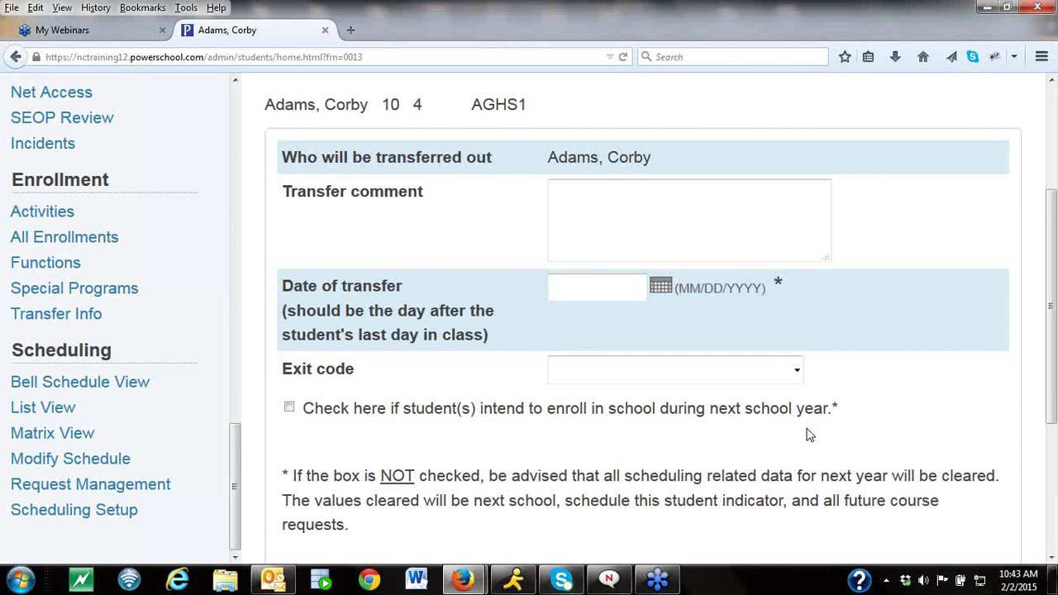
# Go back to the Start Page without submitting the transfer-out form.
pyautogui.moveTo(1050, 291); pyautogui.dragTo(1047, 80)
pyautogui.click(317, 176)
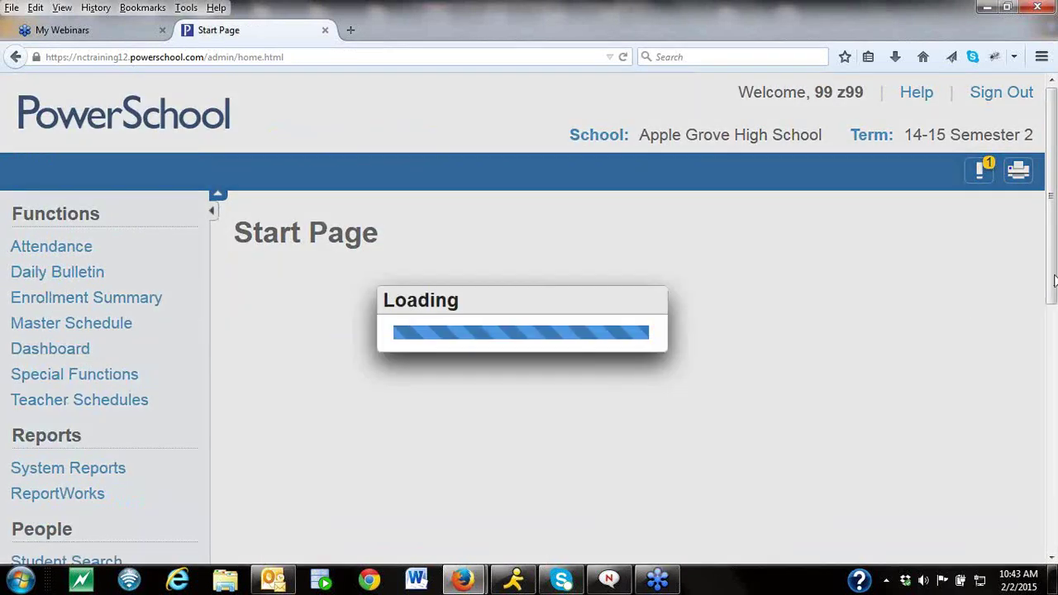
# Open PowerScheduler and scroll through the 2015-2016 Apple Grove Scheduling overview.
pyautogui.scroll(-3, 1056, 347)
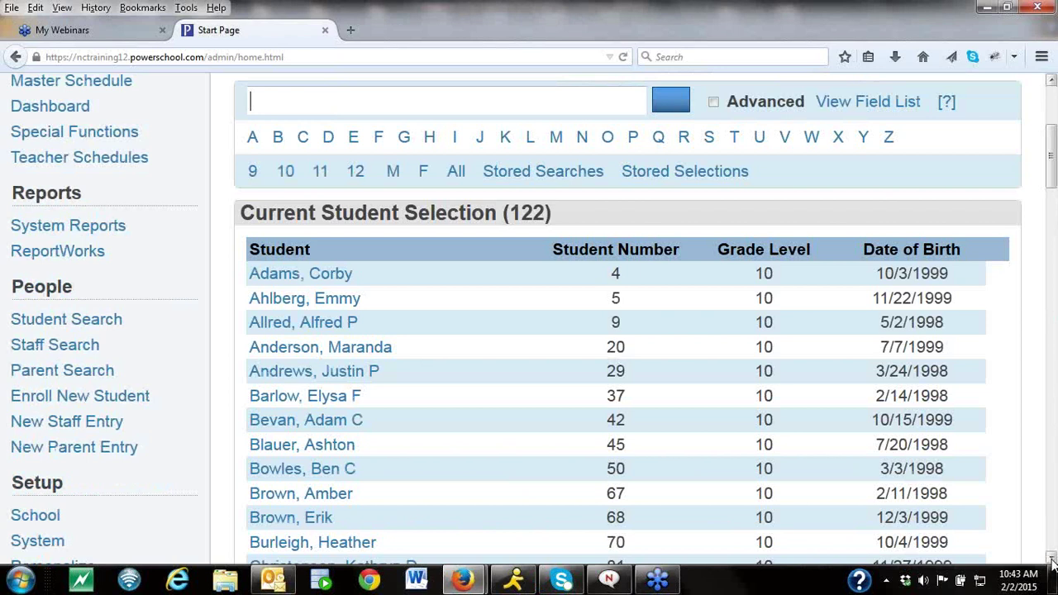
pyautogui.scroll(-9, 1051, 562)
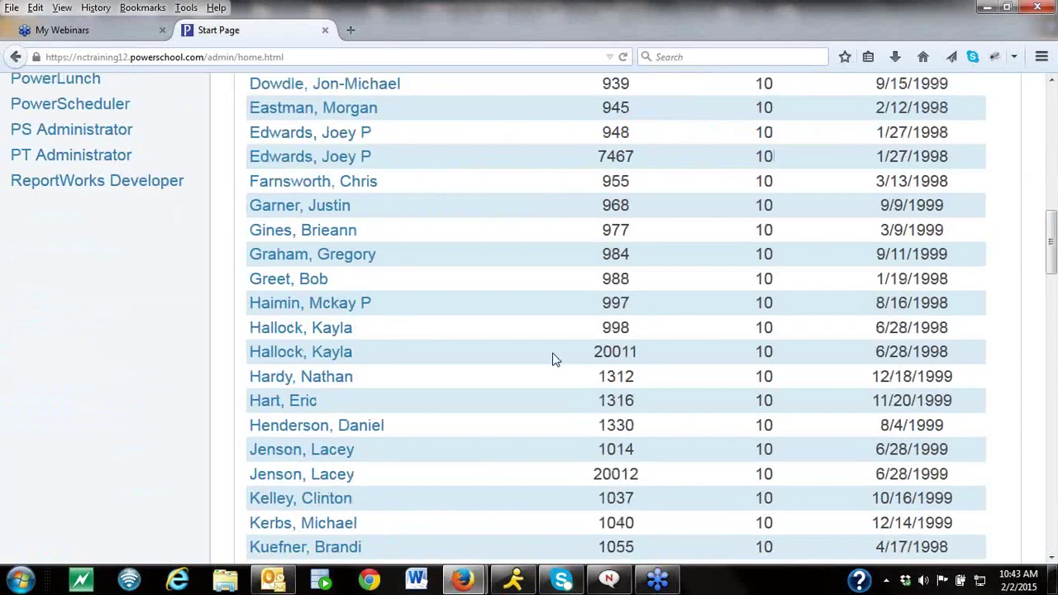
pyautogui.click(95, 117)
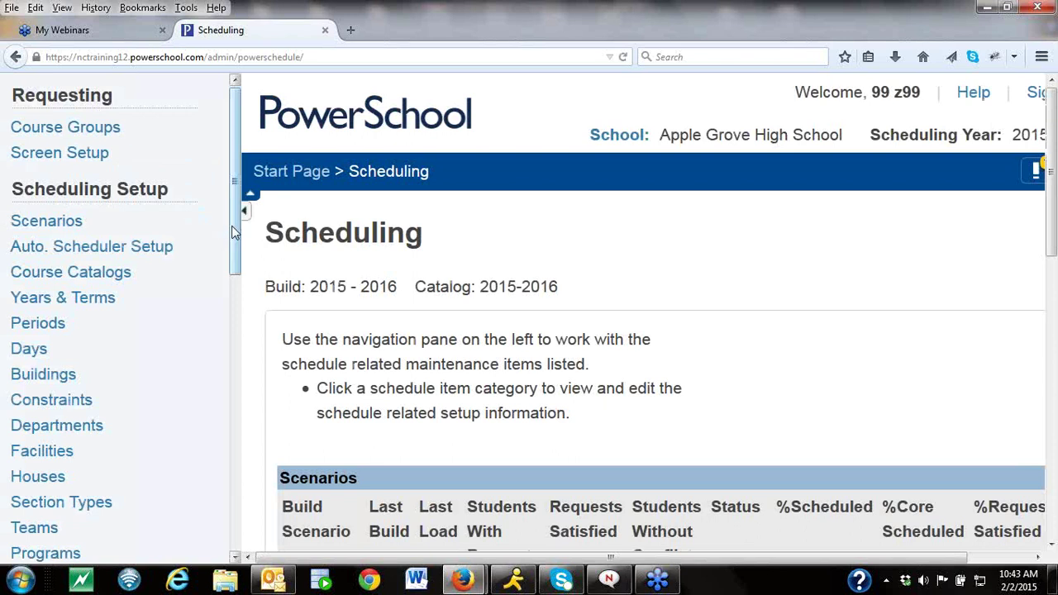
pyautogui.scroll(-1, 238, 238)
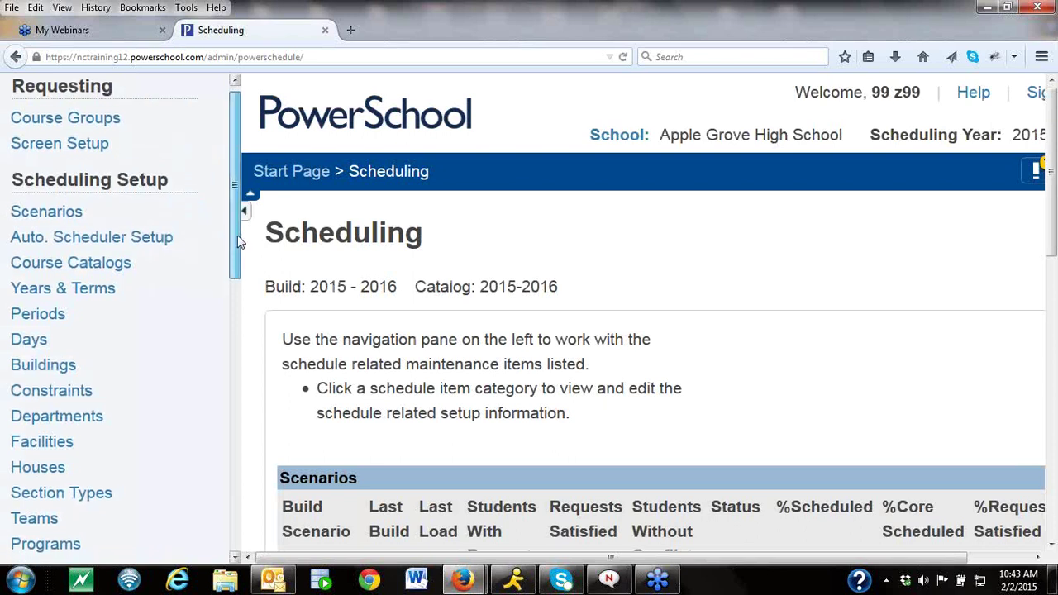
pyautogui.scroll(-2, 238, 252)
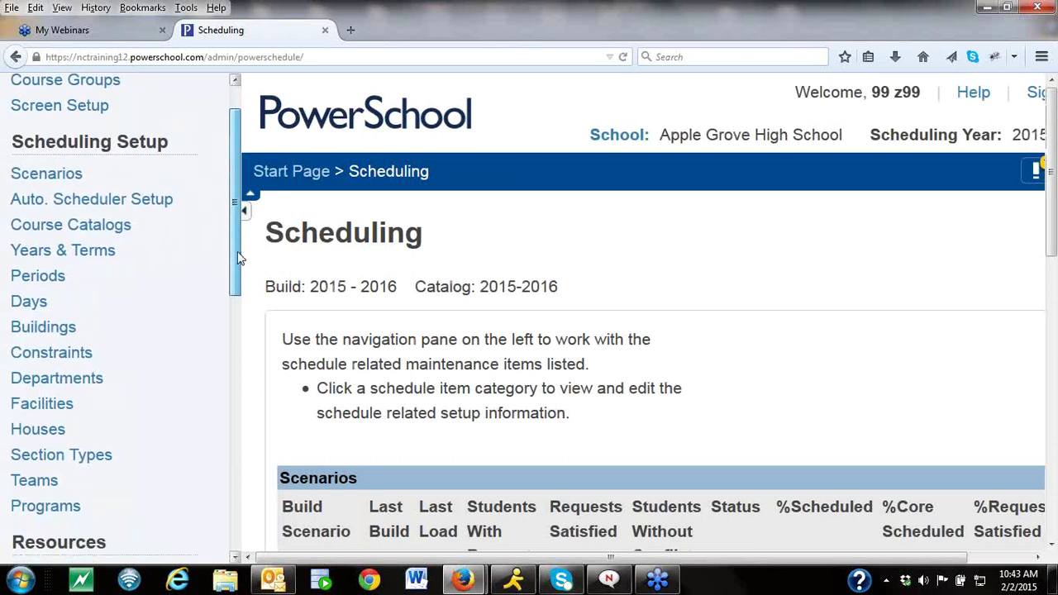
pyautogui.scroll(-2, 237, 263)
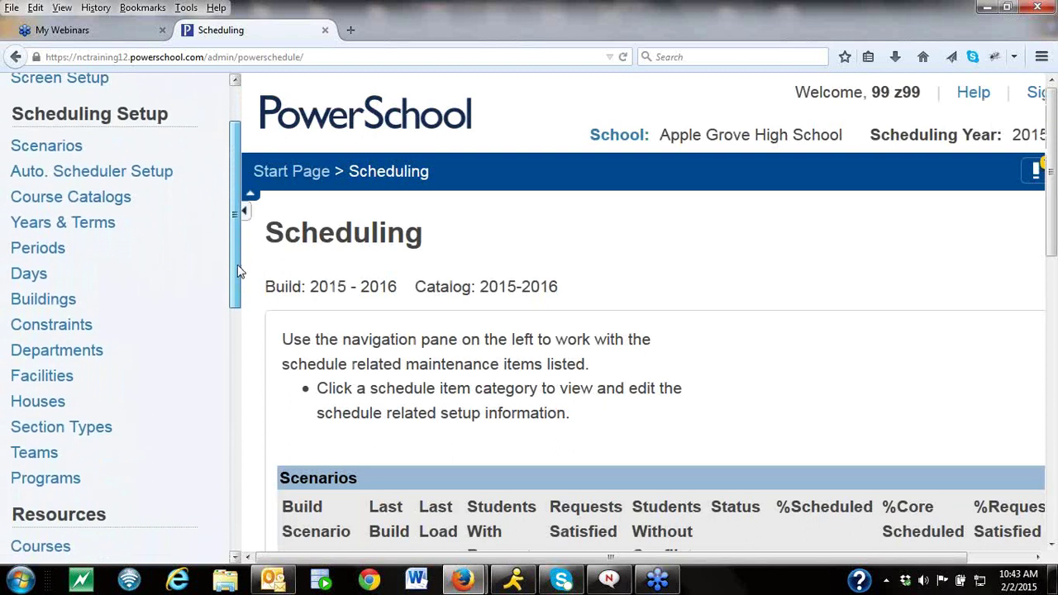
pyautogui.moveTo(237, 277); pyautogui.dragTo(236, 291)
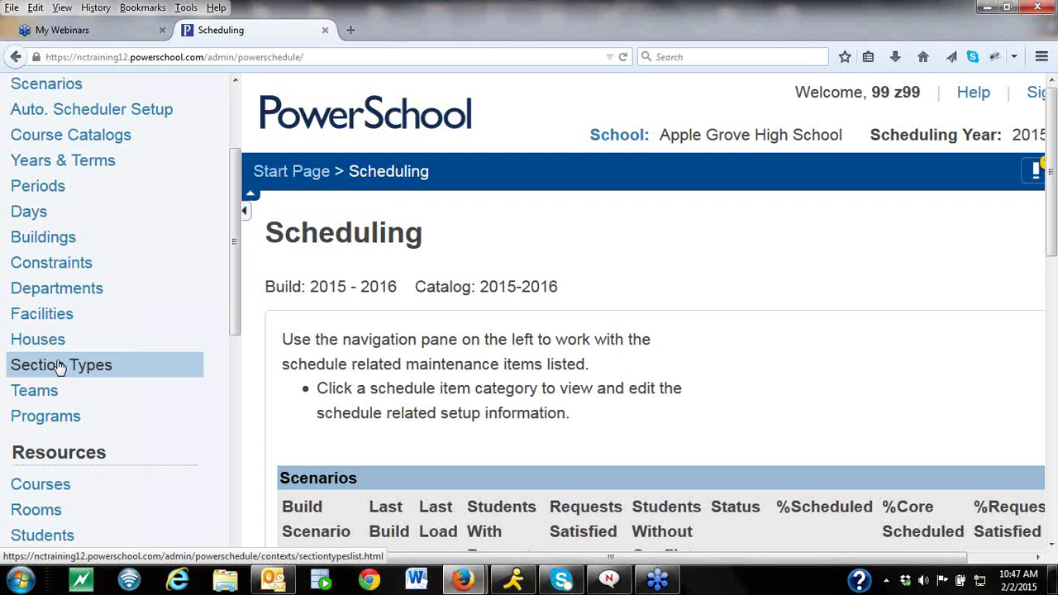
# Open the Visual Scheduler grid of teacher sections by period, days A and B.
pyautogui.click(1051, 545)
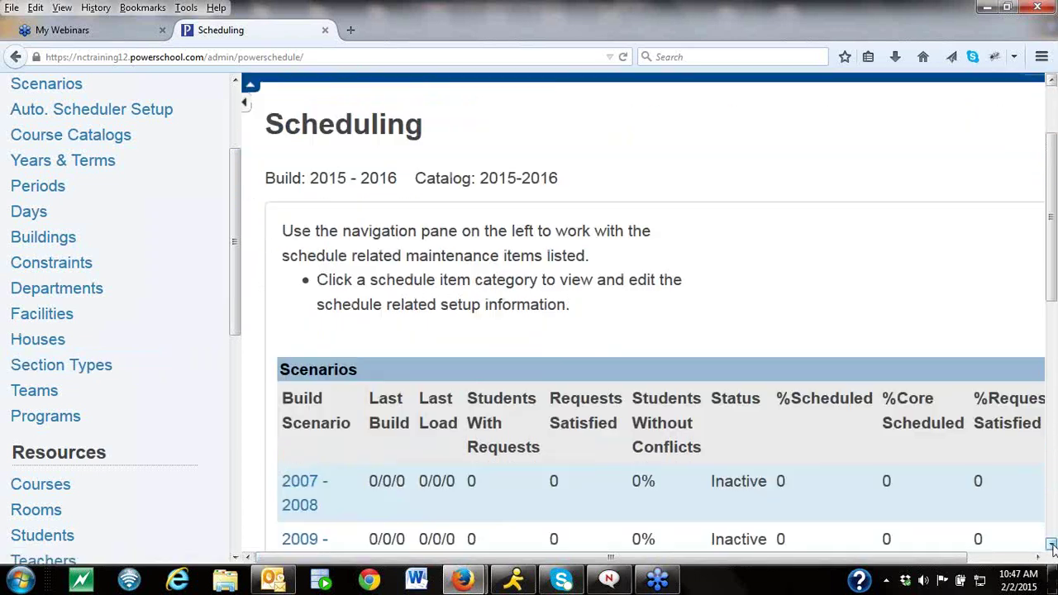
pyautogui.click(234, 556)
pyautogui.click(234, 556)
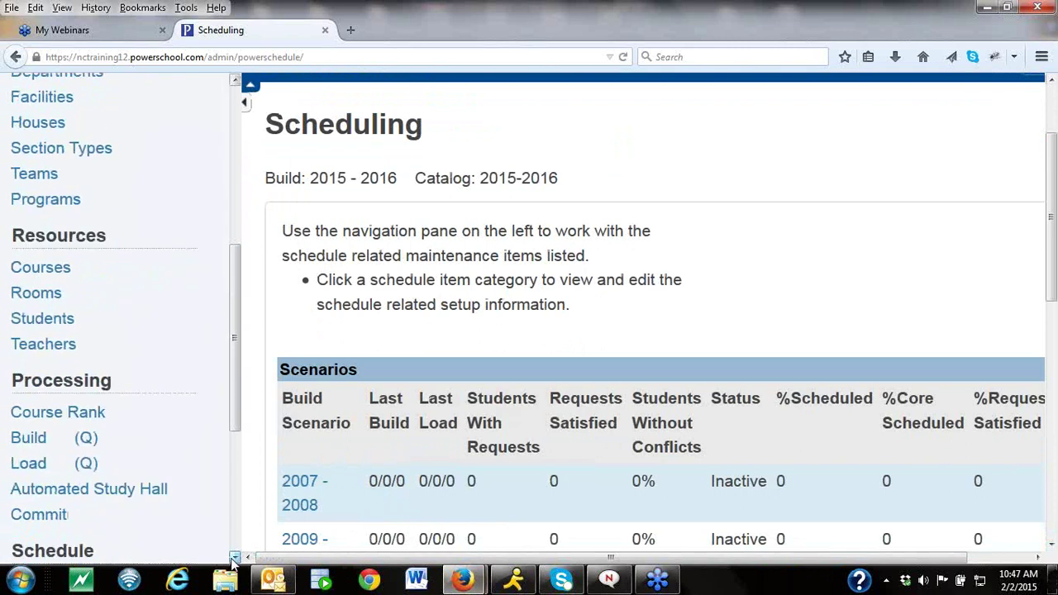
pyautogui.click(234, 556)
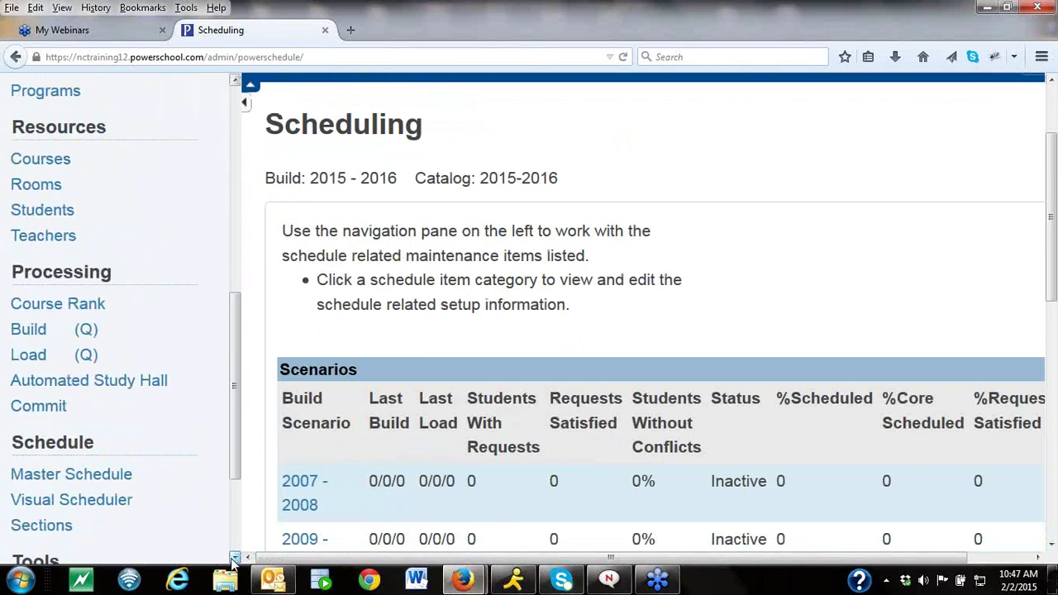
pyautogui.click(234, 556)
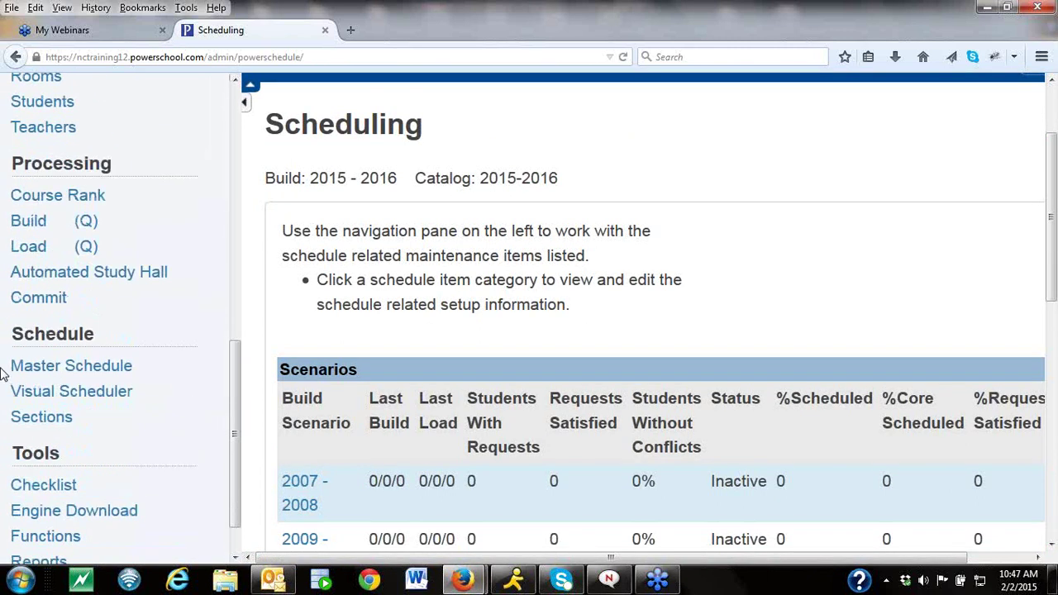
pyautogui.click(58, 399)
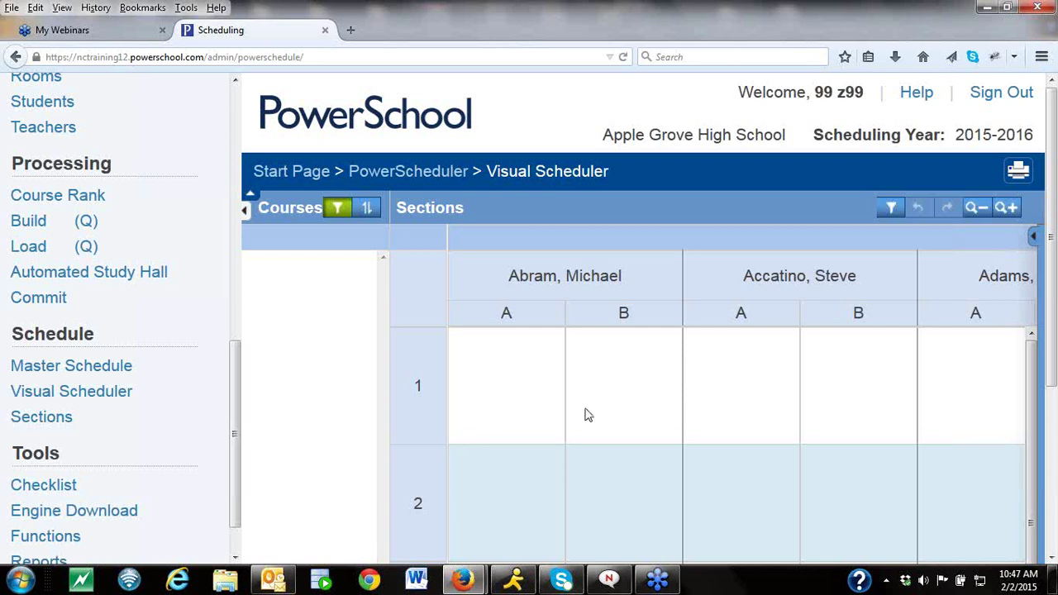
pyautogui.click(1027, 238)
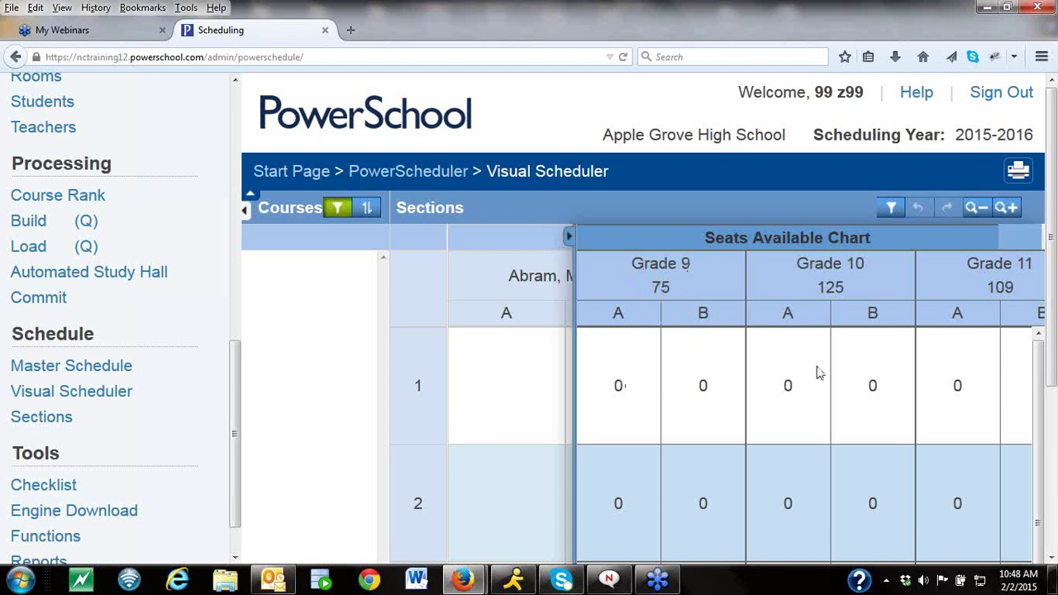
pyautogui.click(570, 242)
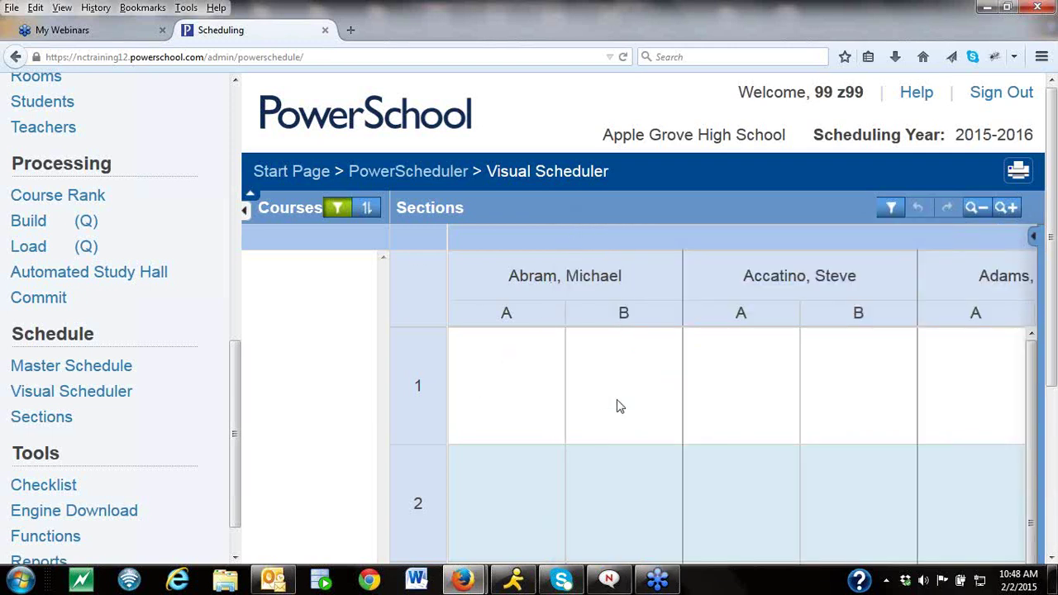
pyautogui.moveTo(235, 526); pyautogui.dragTo(234, 543)
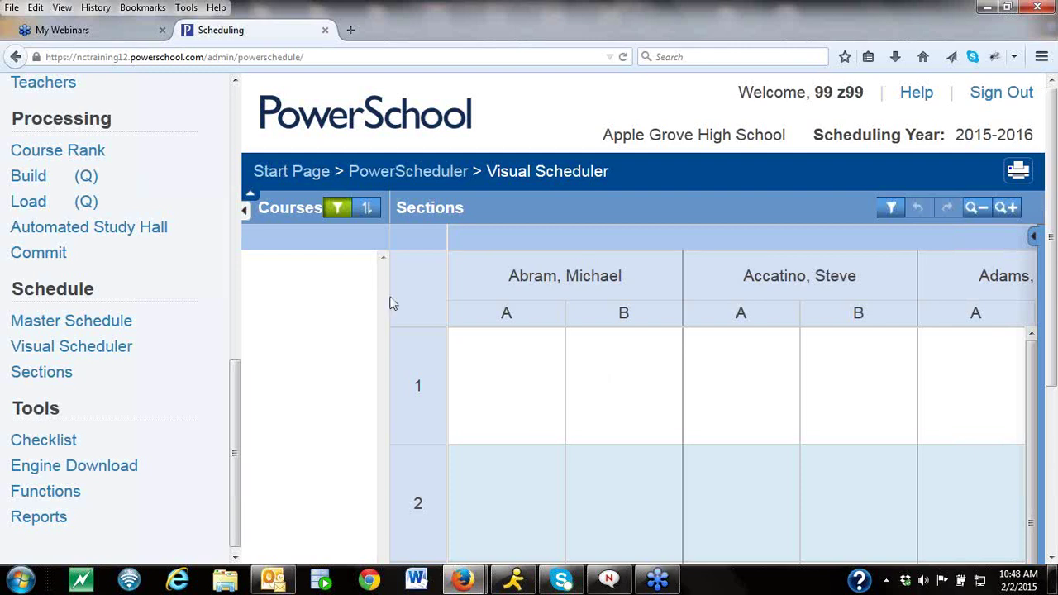
pyautogui.click(73, 330)
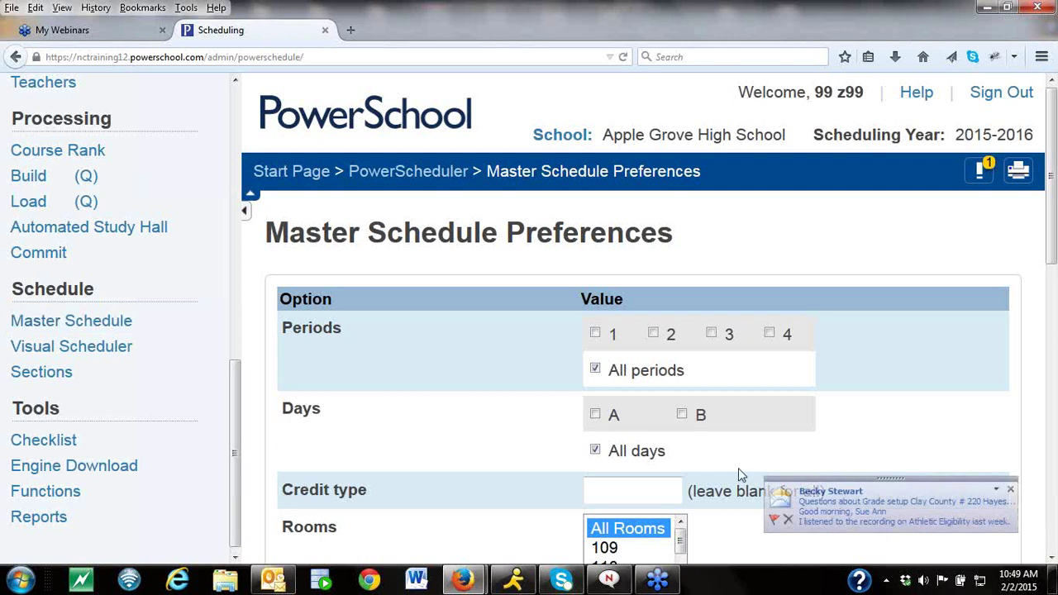
pyautogui.click(1011, 491)
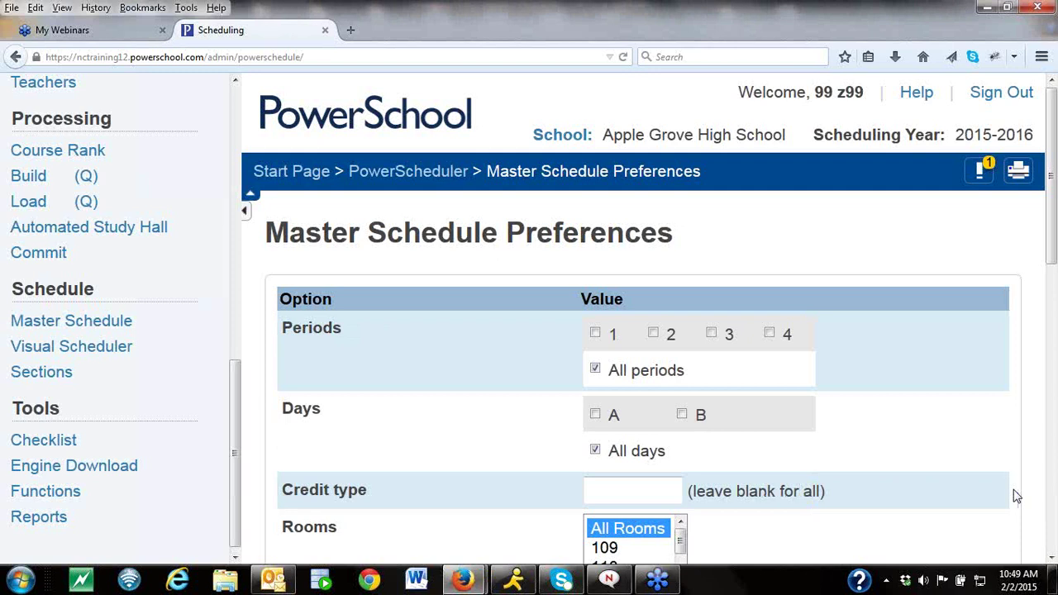